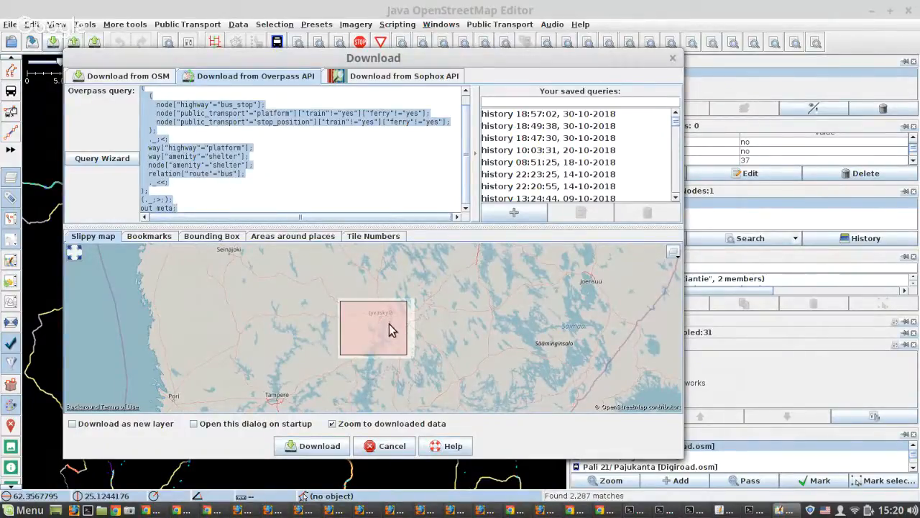
Step: Check the Overpass download area around Jyväskylä and dismiss the Download dialog without downloading anything
scroll(389, 323, "up", 1)
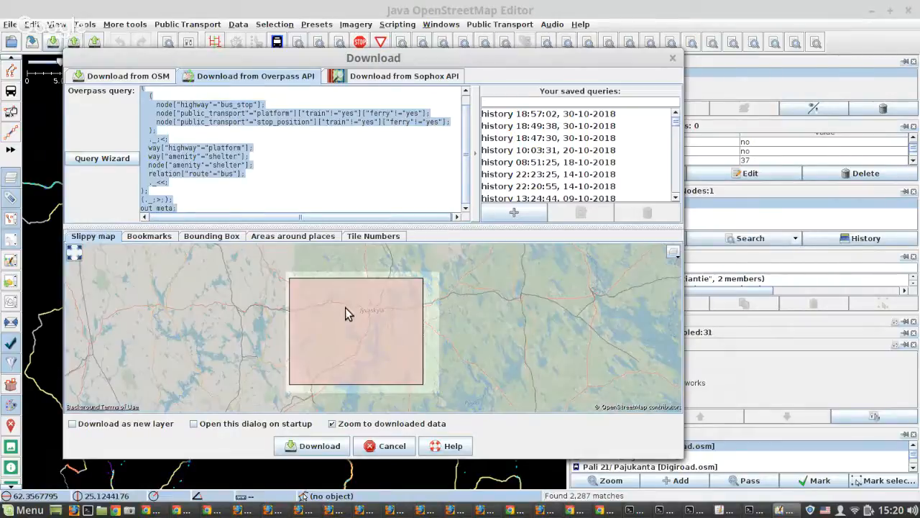
left_click(388, 446)
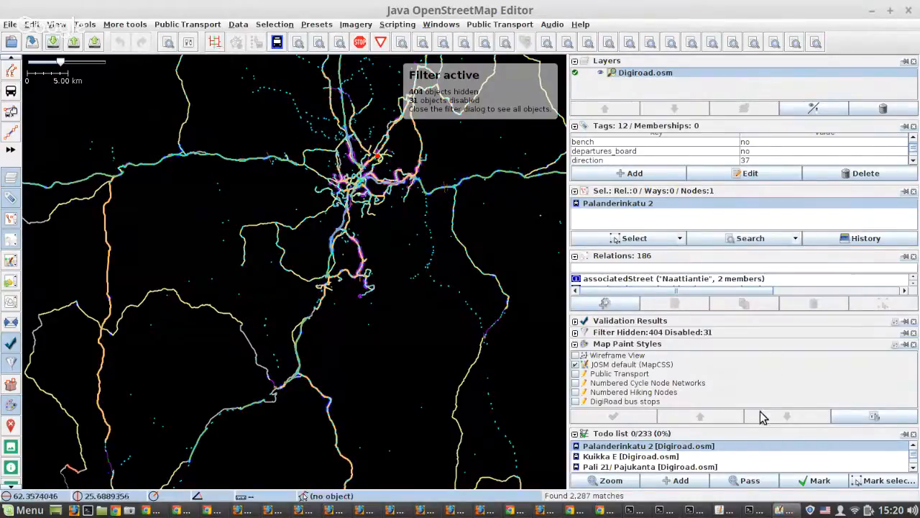
Step: Add the available DigiRoad bus stops map paint style to the active styles in the preferences
left_click(11, 406)
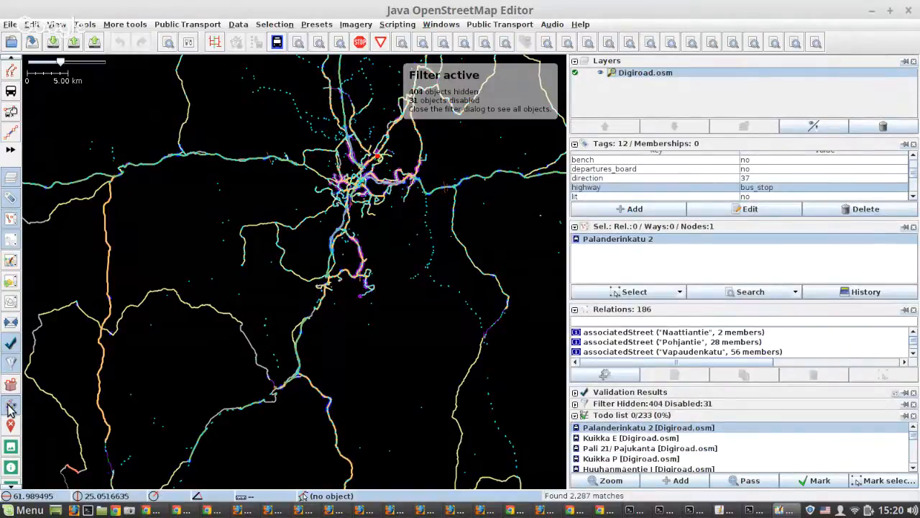
left_click(11, 406)
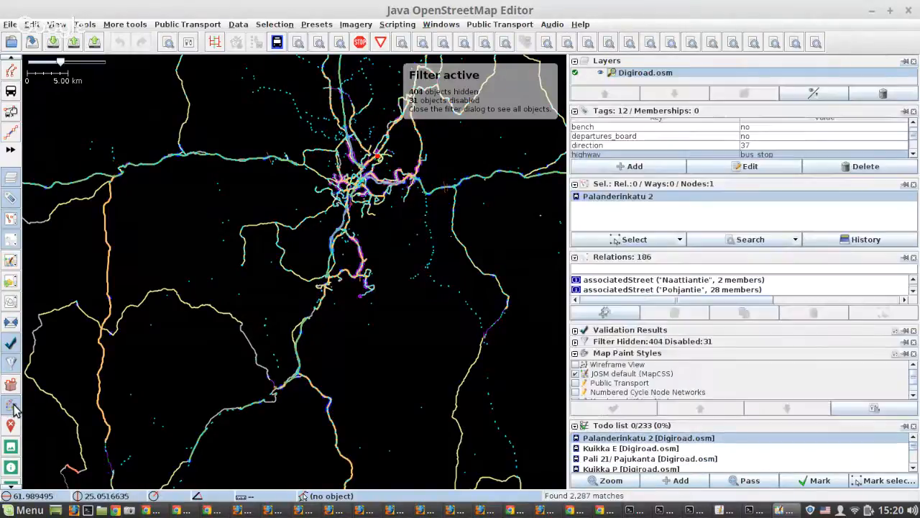
left_click(895, 354)
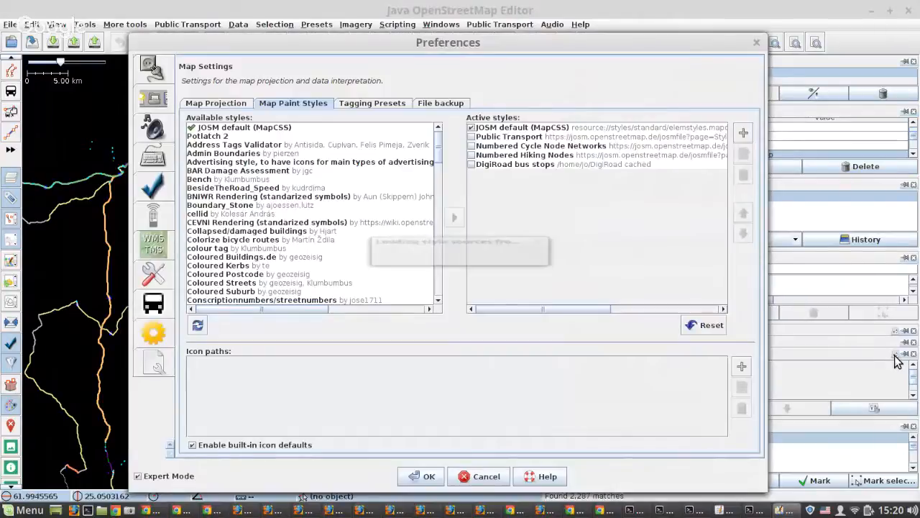
scroll(214, 268, "down", 7)
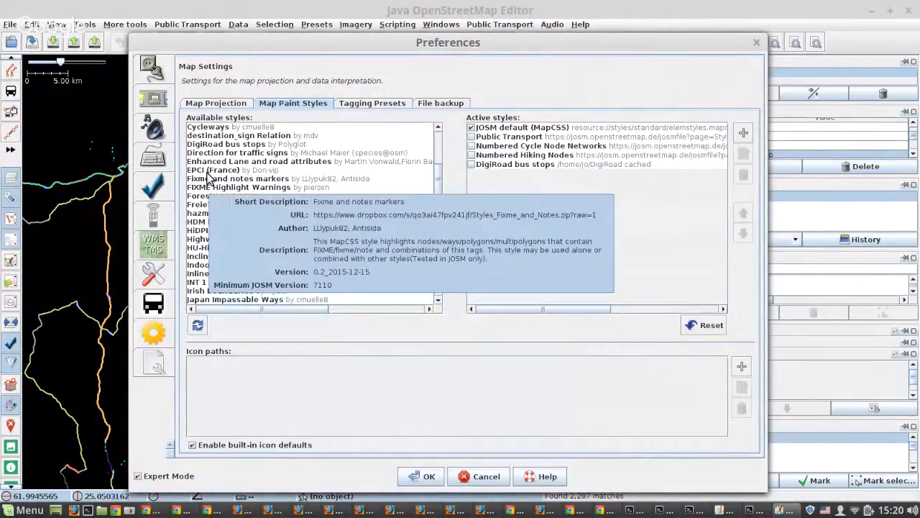
left_click(216, 145)
left_click(454, 217)
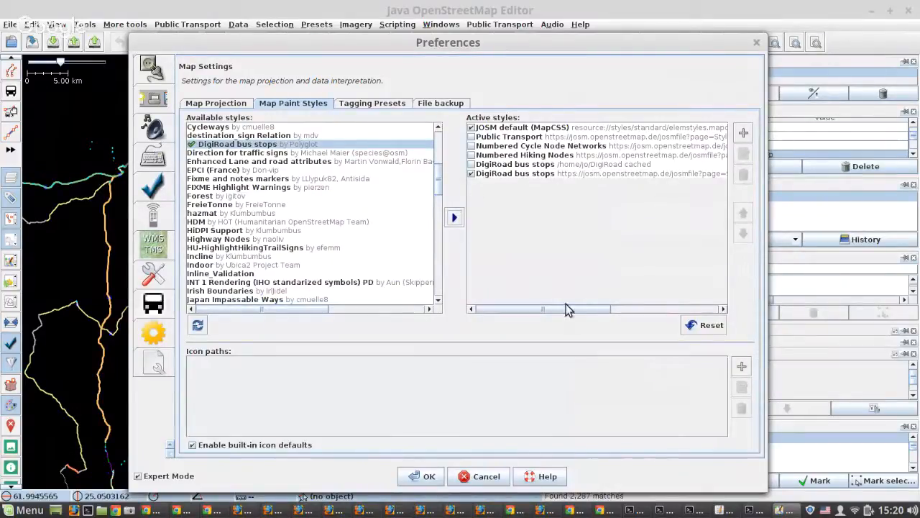
left_click(431, 478)
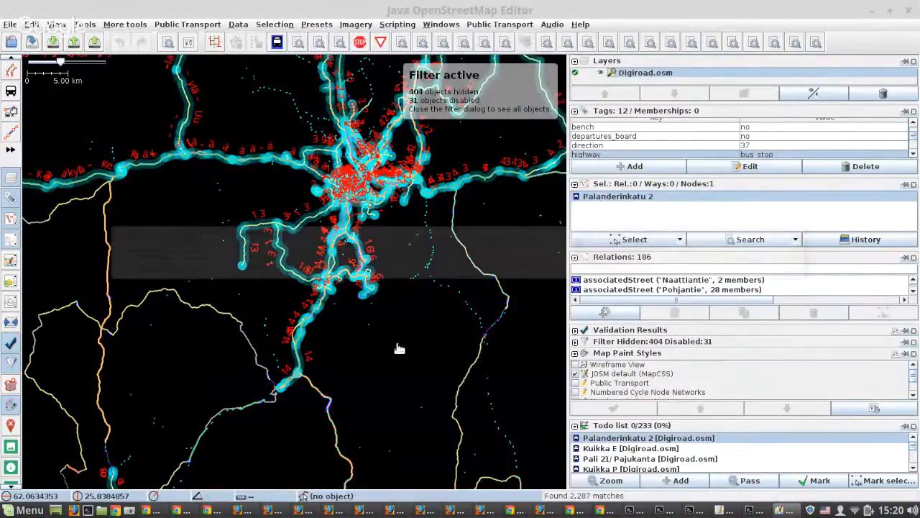
Step: Search for digiroad.fi from the search history, replacing the current selection with the matching objects
key("ctrl+f")
key("Down")
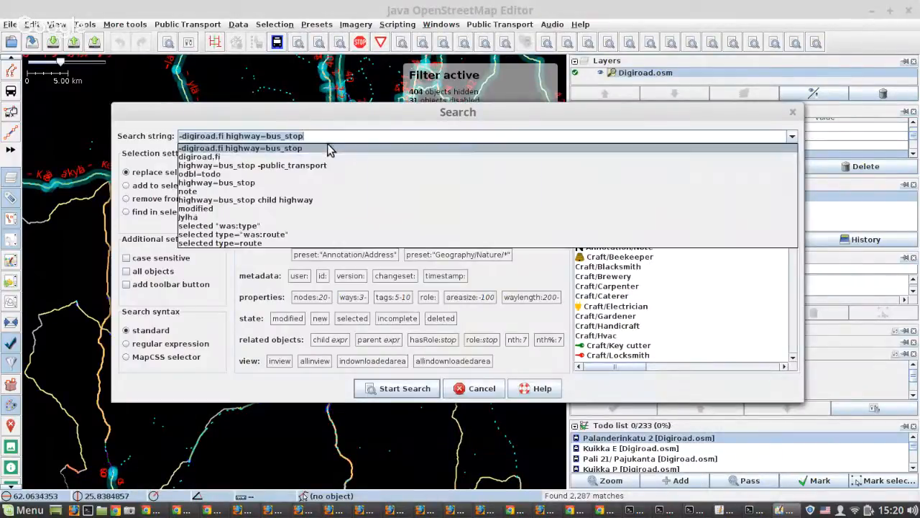
key("Down")
left_click(267, 155)
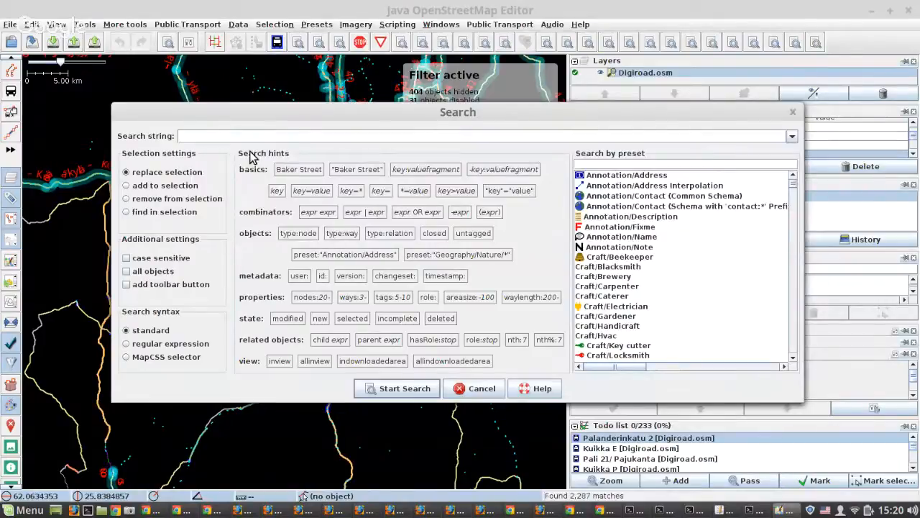
key("Down")
left_click(238, 160)
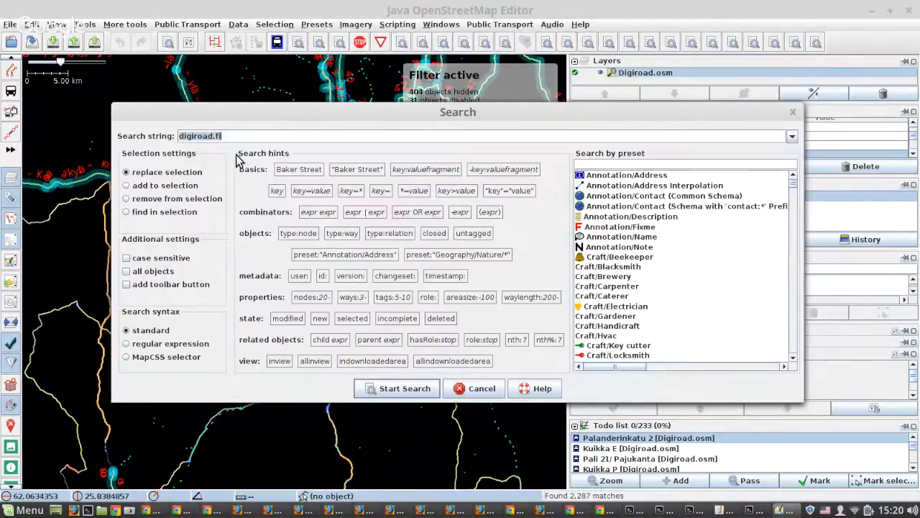
left_click(396, 389)
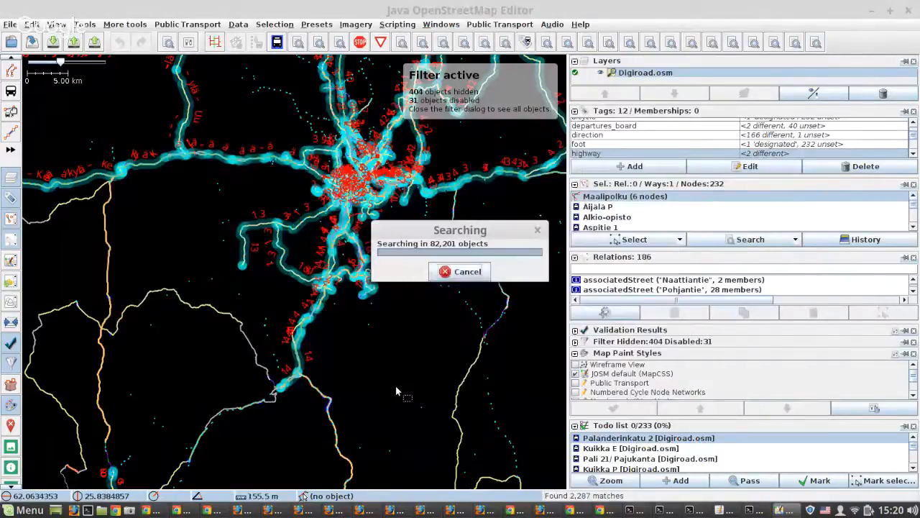
Step: Add the found objects to the todo list and zoom to its Palanderinkatu 2 entry
right_click(573, 440)
left_click(669, 480)
left_click(670, 480)
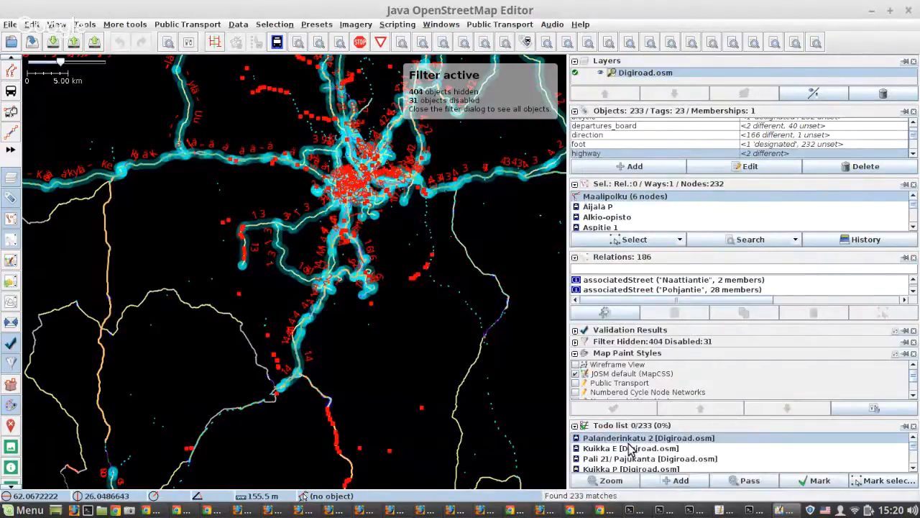
left_click(610, 482)
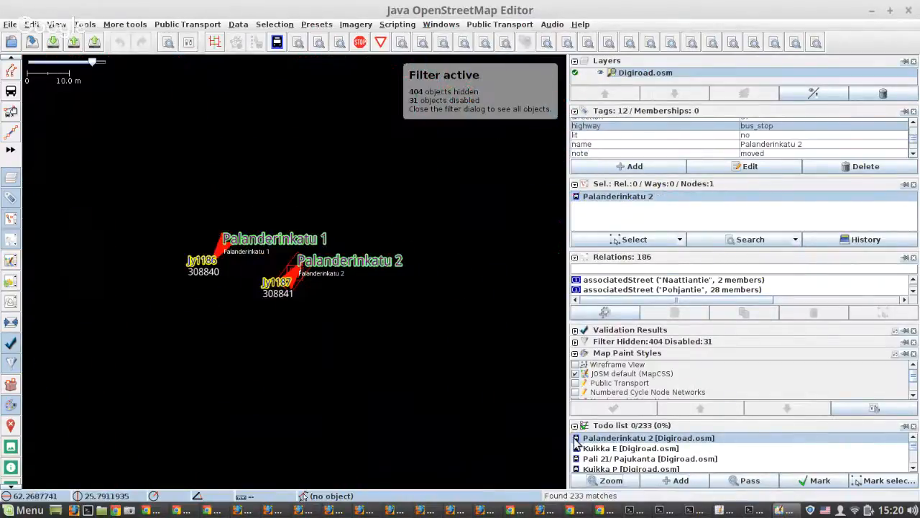
scroll(348, 327, "down", 3)
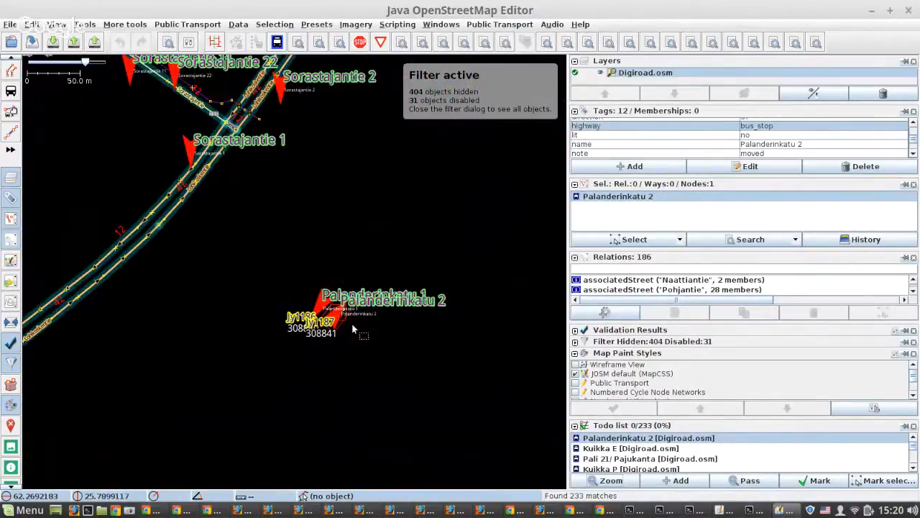
scroll(331, 322, "down", 5)
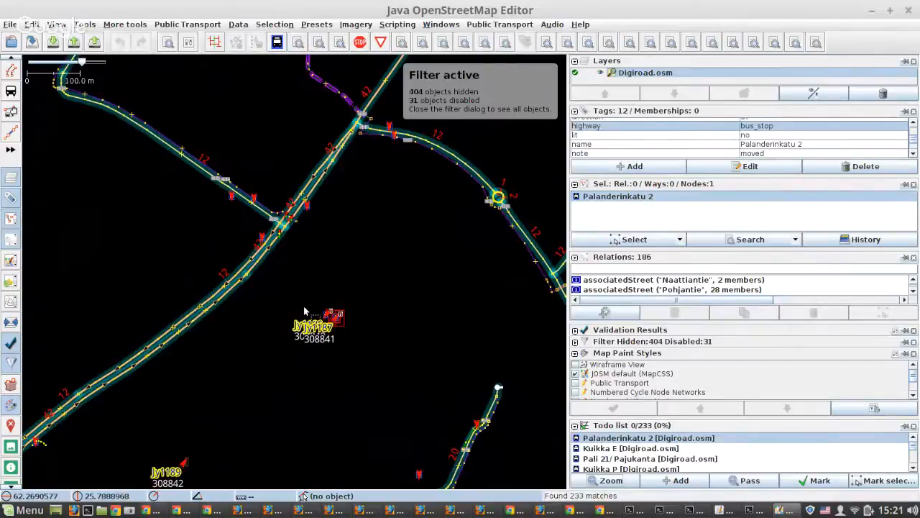
scroll(304, 305, "up", 5)
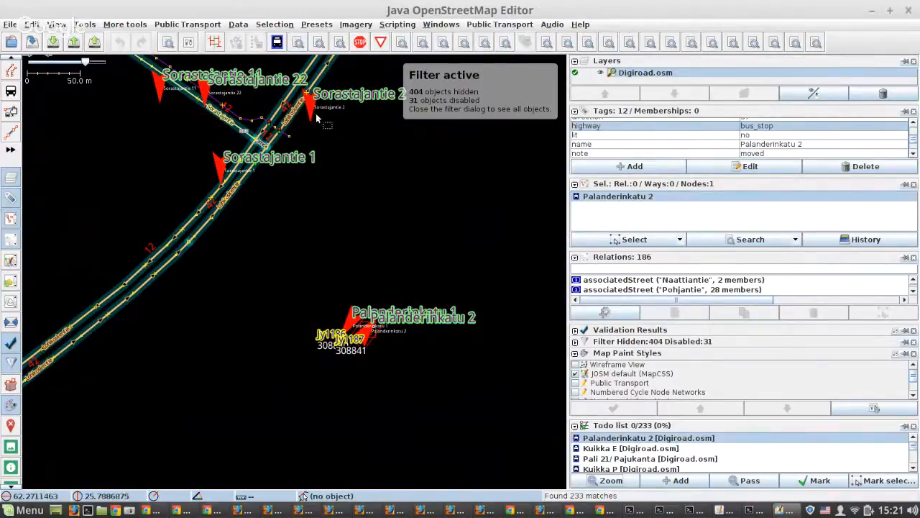
Step: Disable the newly added DigiRoad bus stops style and enable the older entry of the same name
scroll(636, 394, "down", 1)
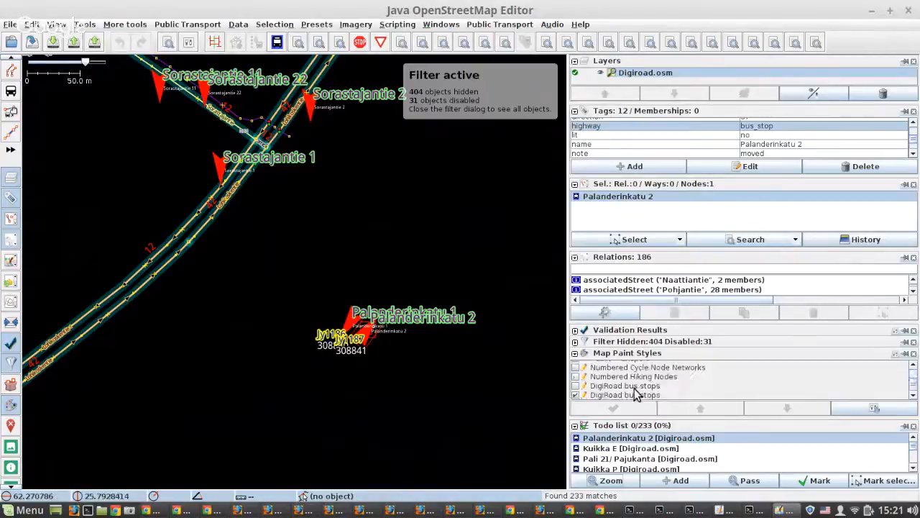
left_click(576, 395)
left_click(576, 386)
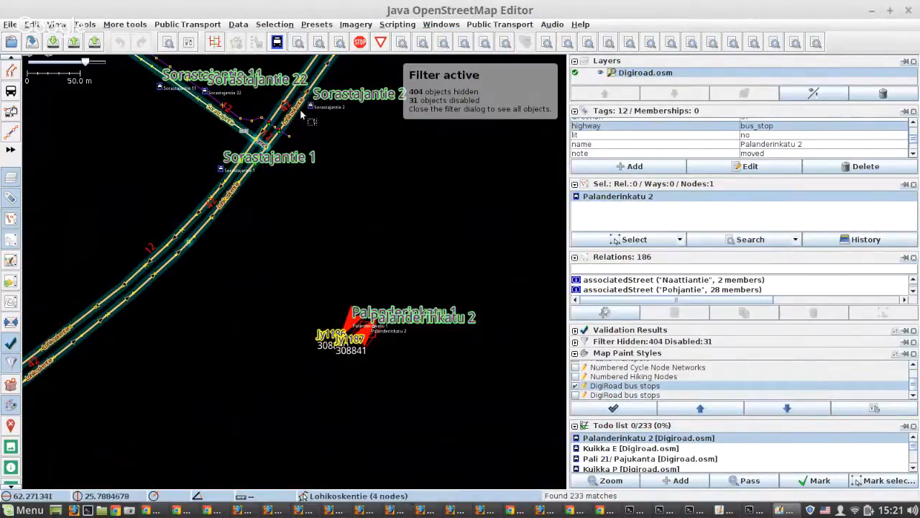
Step: Compare the rendering of the Sorastajantie 2 stop with the Palanderinkatu stops and check the selected stop's tags
scroll(309, 109, "up", 4)
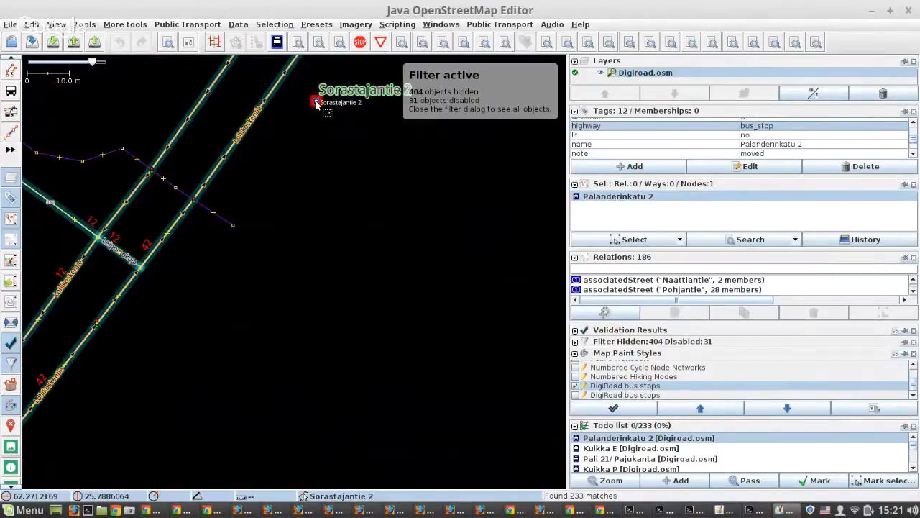
scroll(316, 105, "down", 4)
scroll(355, 334, "up", 2)
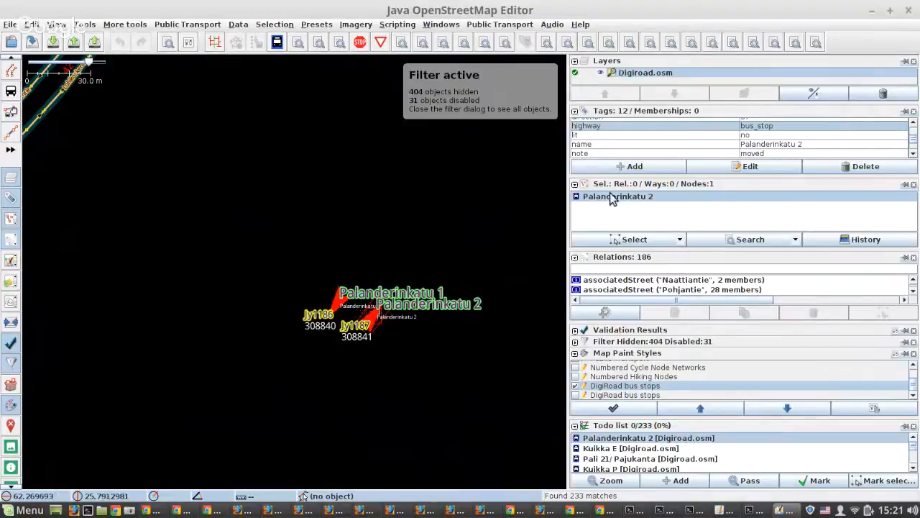
scroll(651, 141, "up", 1)
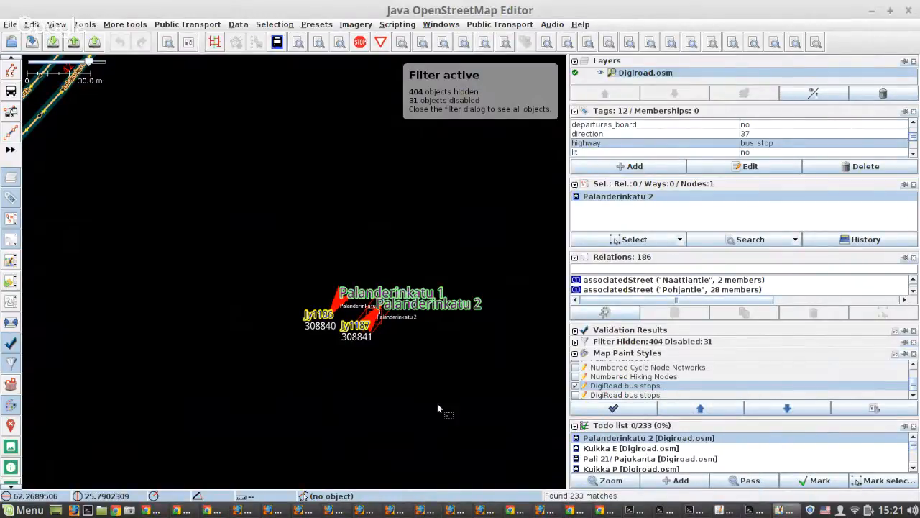
Step: Add the Esri World Imagery layer as the aerial background for the Palanderinkatu stops
key("ctrl+f")
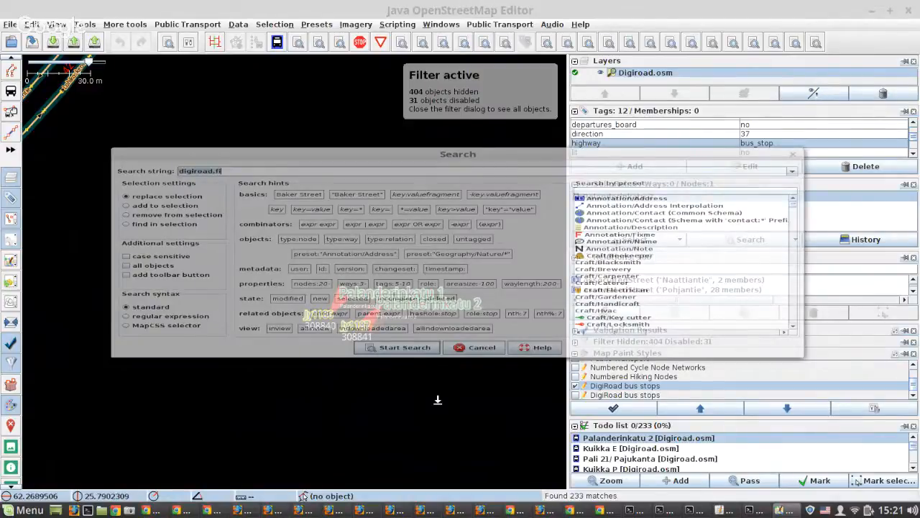
key("Escape")
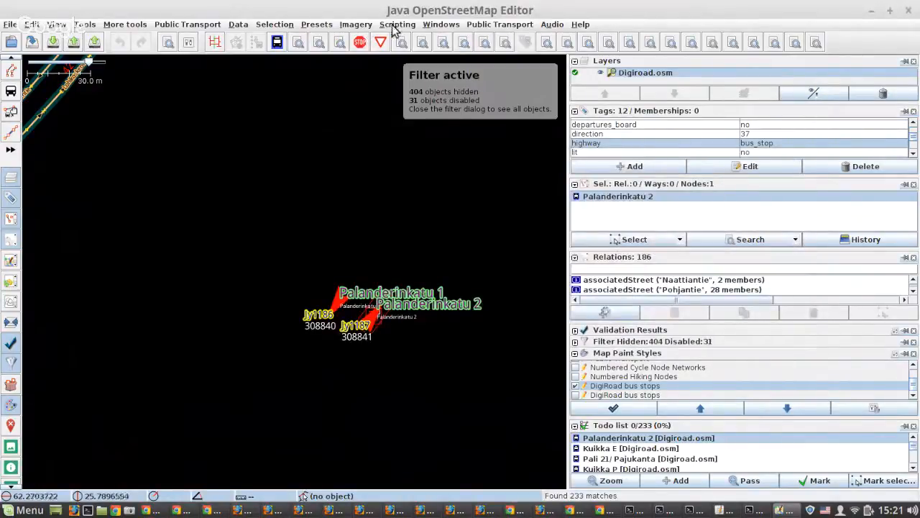
left_click(357, 24)
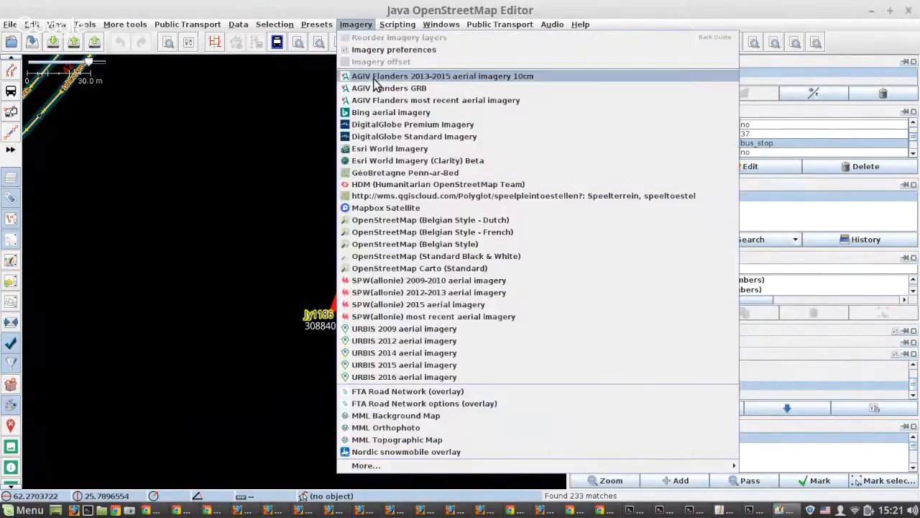
left_click(367, 151)
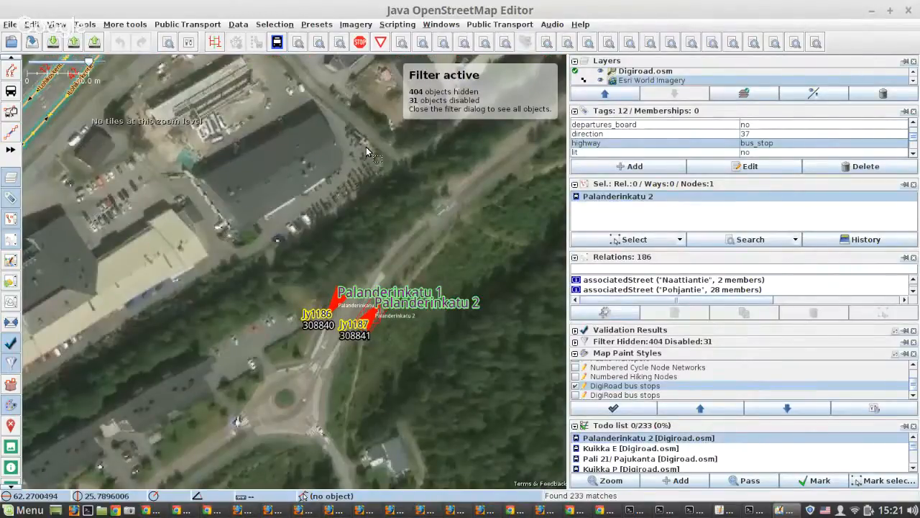
scroll(353, 325, "down", 2)
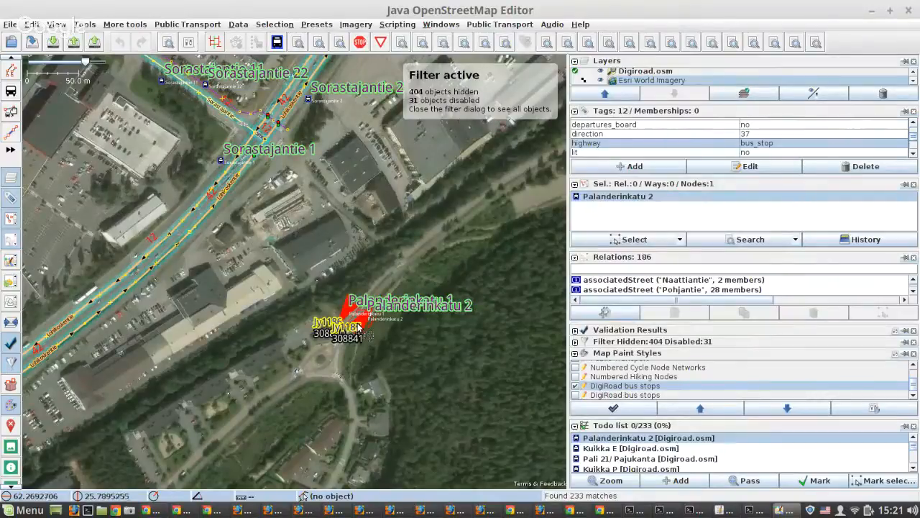
scroll(357, 327, "up", 3)
scroll(358, 325, "up", 2)
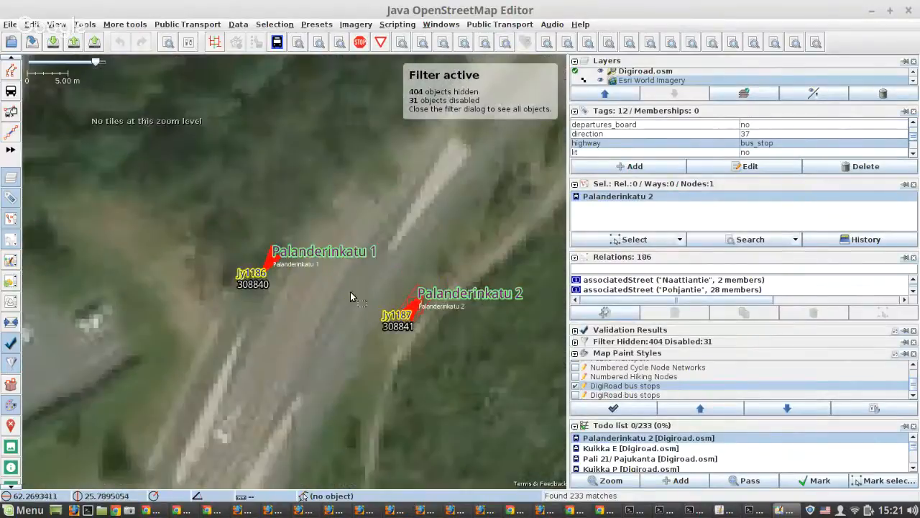
Step: Review the note, source and ref:findr tags of the Palanderinkatu 2 stop and its position on the imagery
scroll(653, 143, "down", 3)
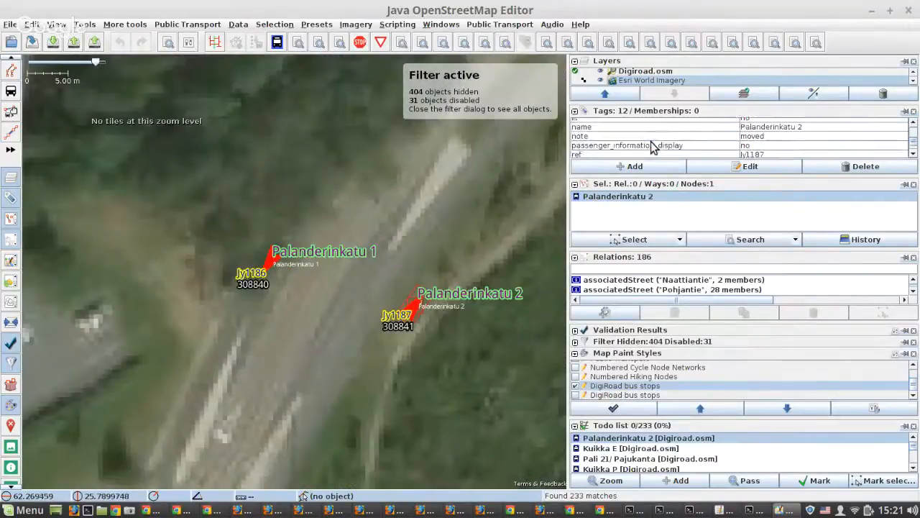
left_click(730, 137)
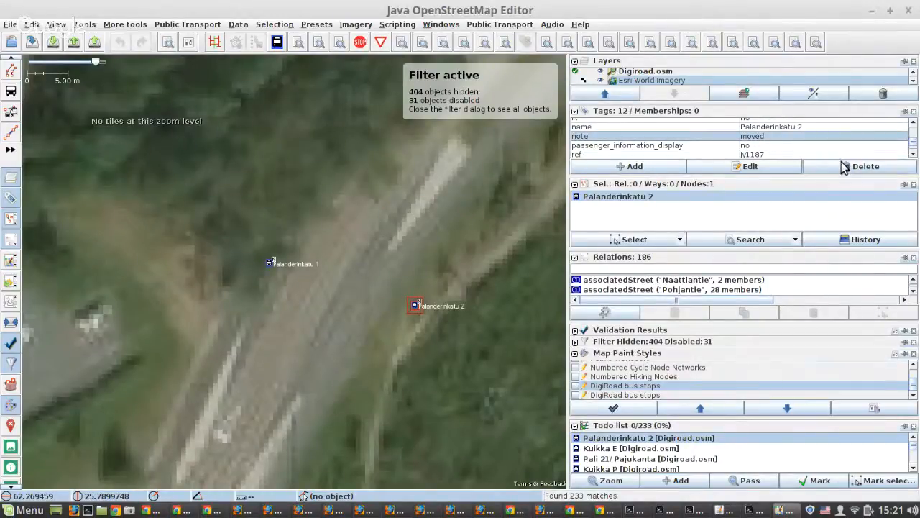
scroll(752, 146, "down", 2)
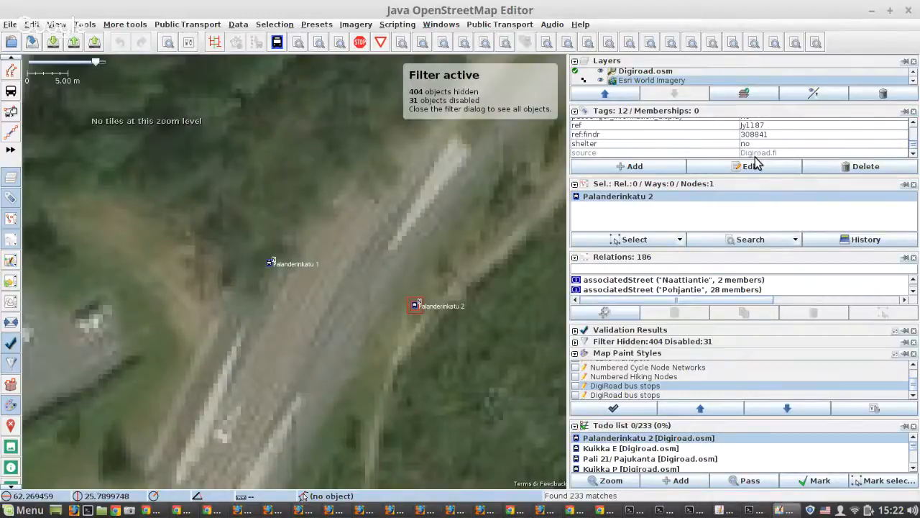
left_click(753, 152)
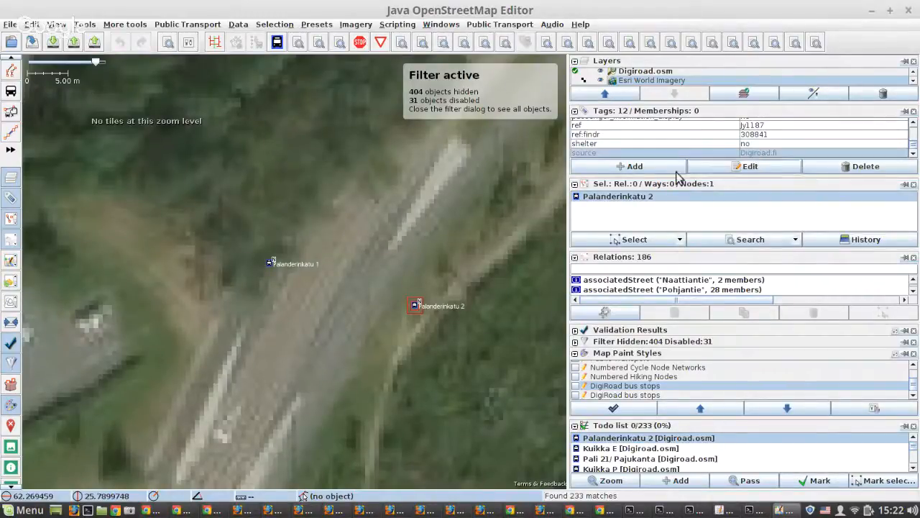
scroll(375, 282, "down", 2)
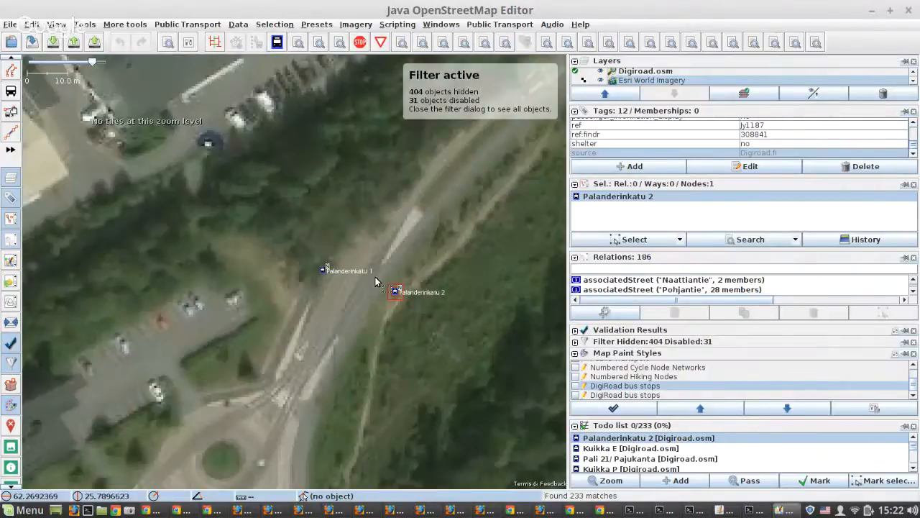
scroll(376, 282, "down", 2)
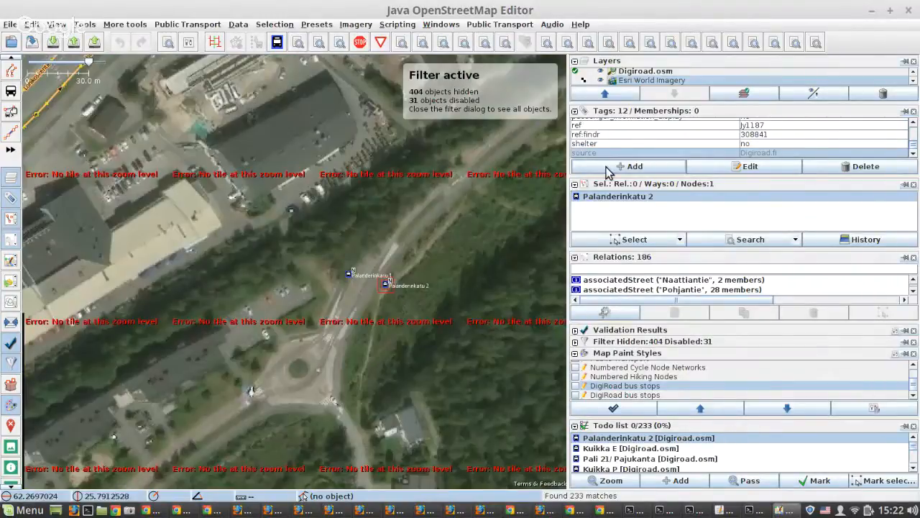
left_click(744, 136)
scroll(744, 155, "up", 1)
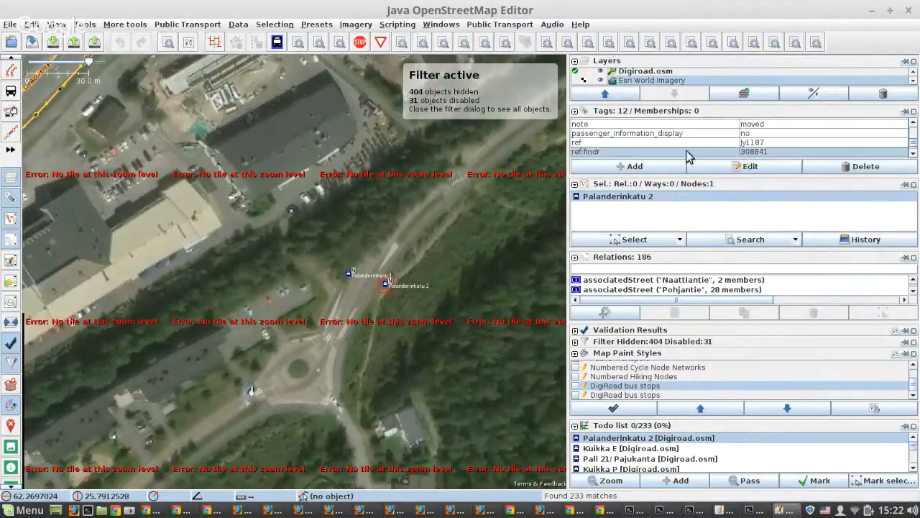
Step: Mark the Palanderinkatu 2 stop as done in the todo list and enable the DigiRoad bus stops style for Kuikka E
left_click(753, 125)
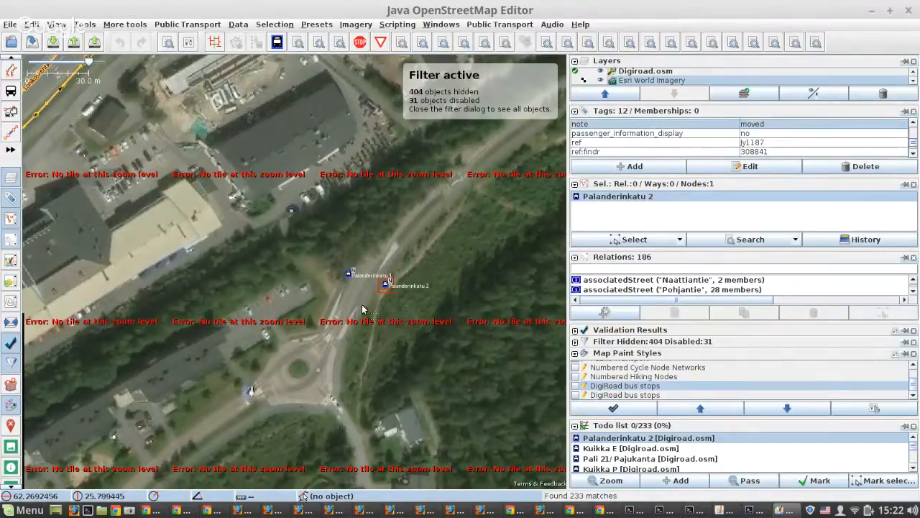
scroll(358, 292, "down", 3)
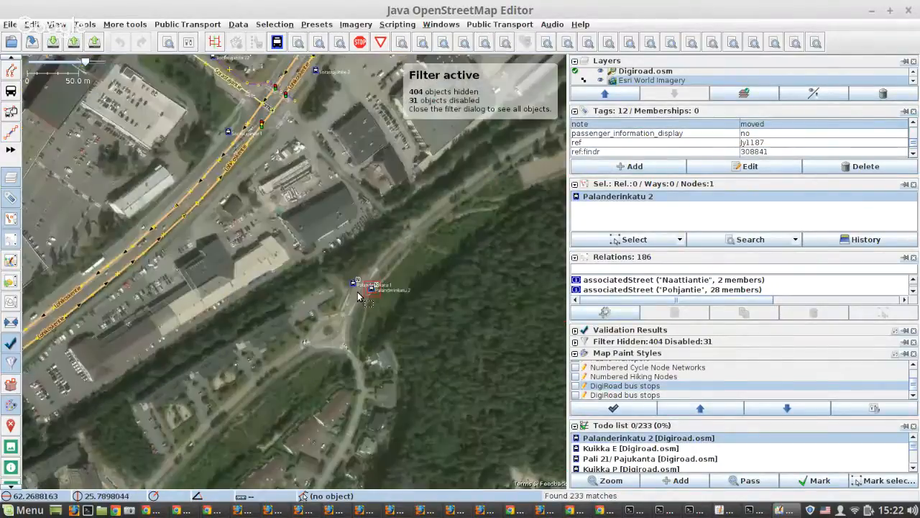
left_click(805, 485)
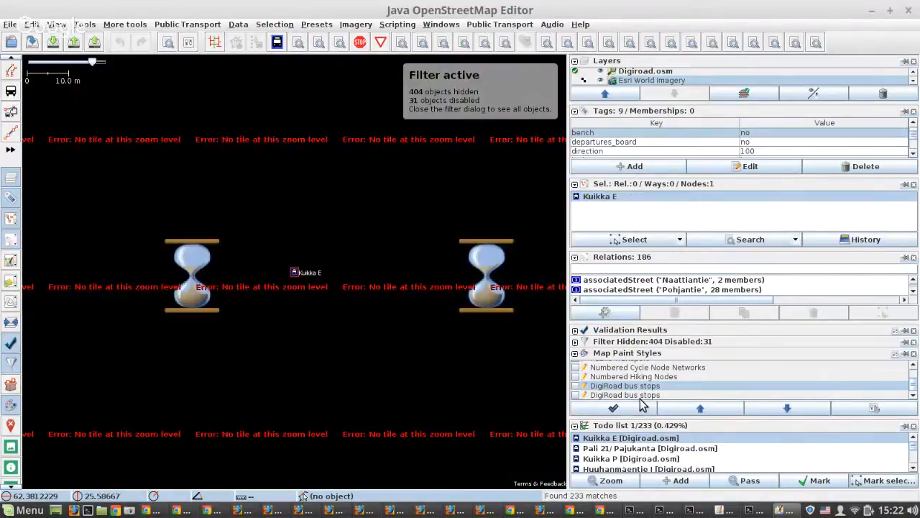
left_click(575, 386)
scroll(280, 276, "up", 1)
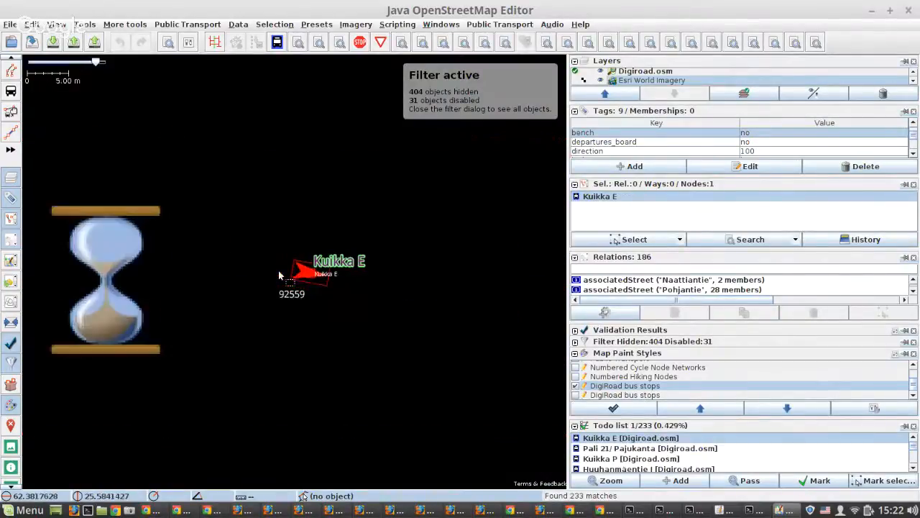
Step: Review the tags and the edit history of the Kuikka E stop
scroll(279, 275, "up", 1)
scroll(647, 132, "down", 3)
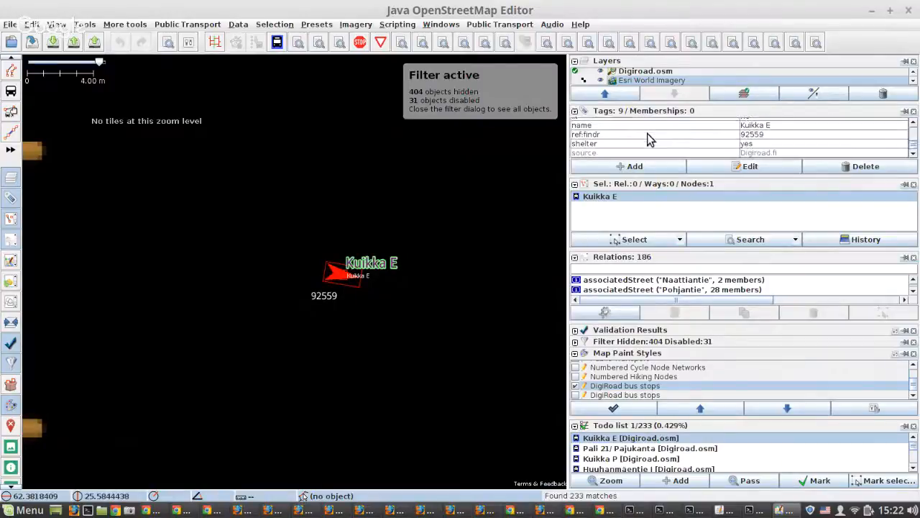
scroll(647, 140, "up", 2)
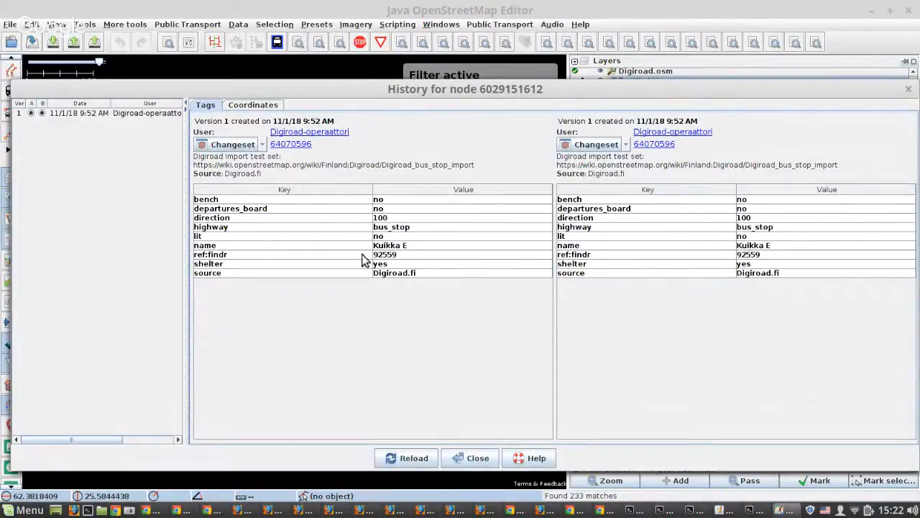
left_click(471, 458)
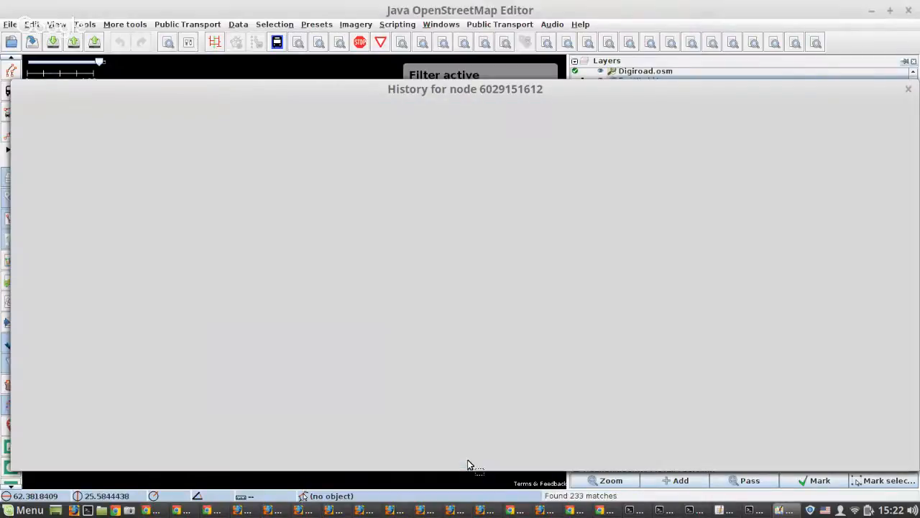
Step: Examine the area around the Kuikka E stop at several scales, checking whether the Esri World Imagery tiles load
scroll(335, 340, "down", 6)
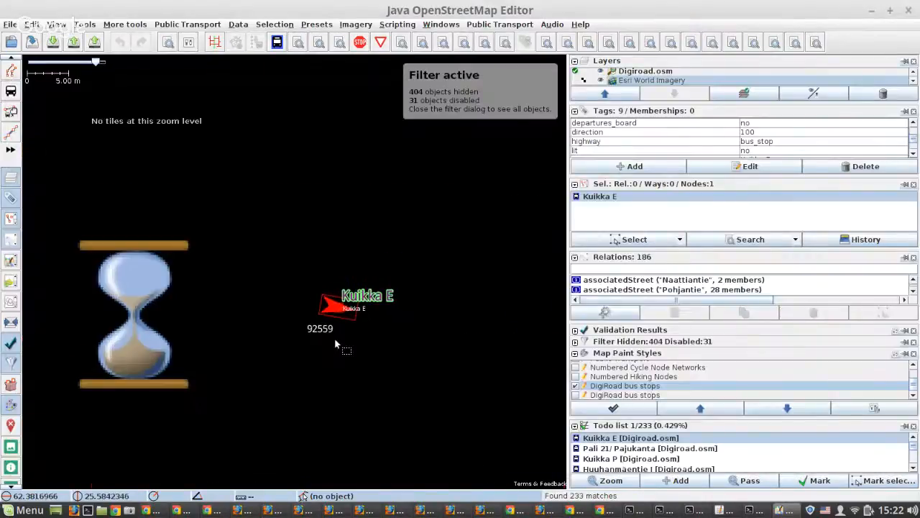
scroll(335, 344, "up", 3)
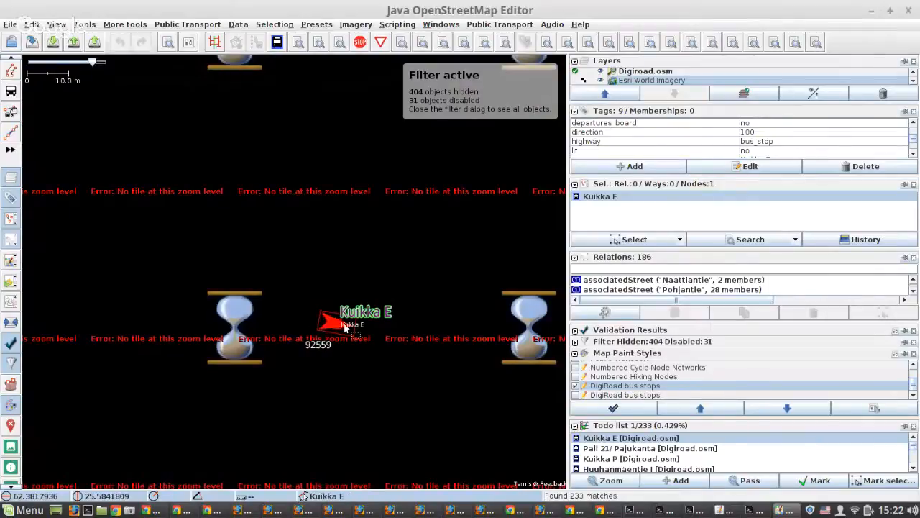
scroll(237, 313, "down", 3)
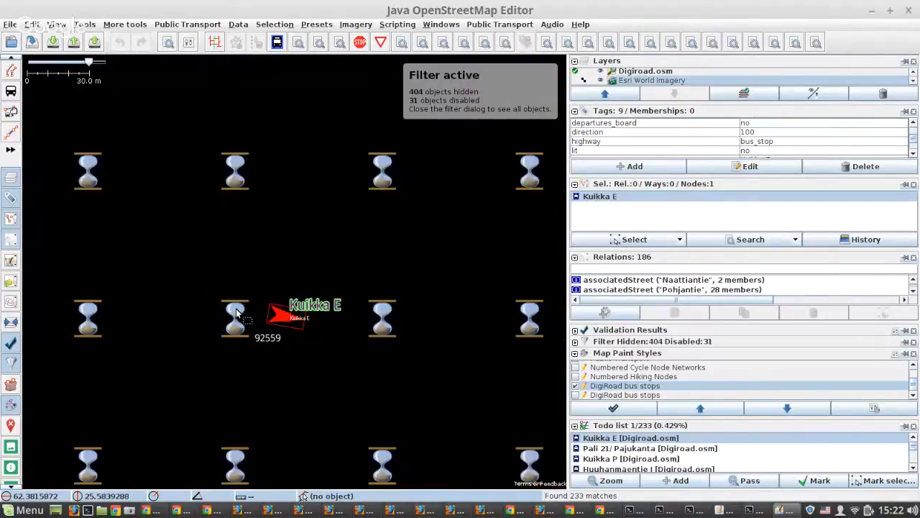
scroll(236, 311, "down", 1)
scroll(271, 316, "up", 5)
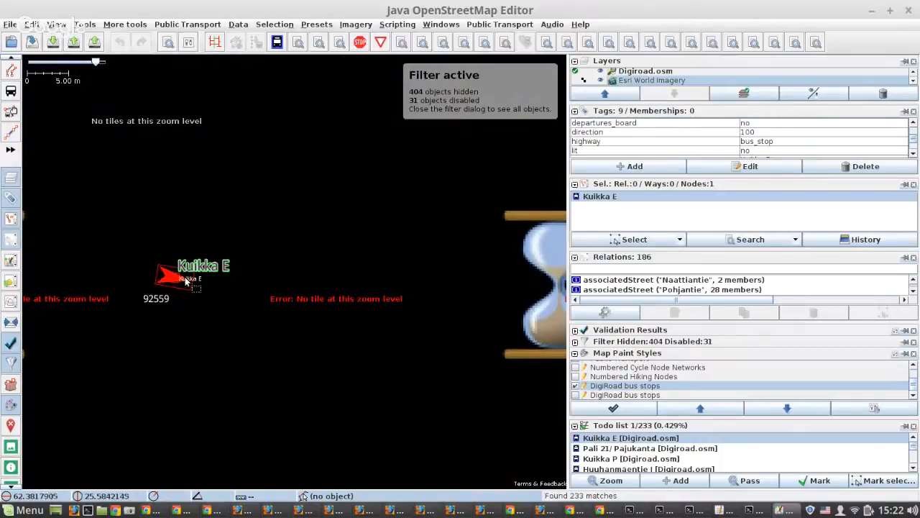
scroll(185, 279, "down", 3)
scroll(186, 279, "up", 4)
Step: Toggle the DigiRoad bus stops style off and on to compare how the Kuikka E stop is rendered
left_click_drag(172, 300, 205, 314)
key("space")
scroll(205, 313, "down", 4)
scroll(227, 312, "up", 2)
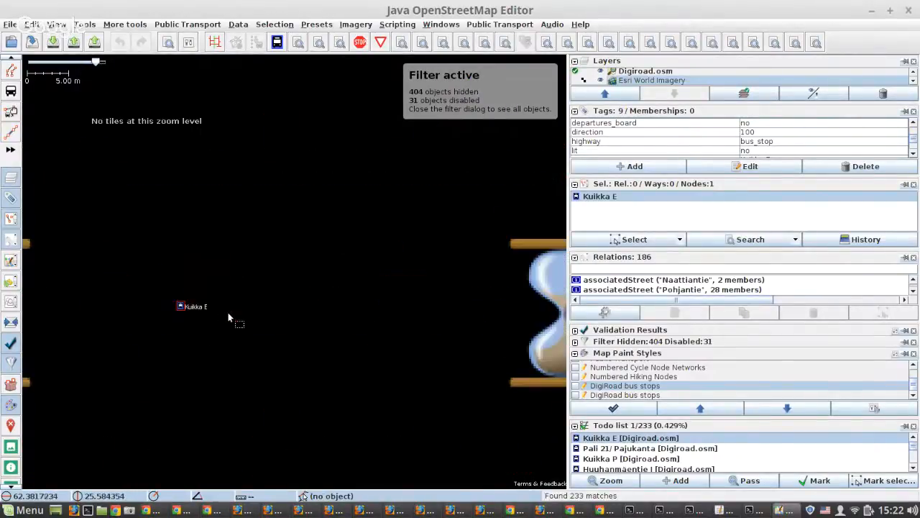
left_click(576, 386)
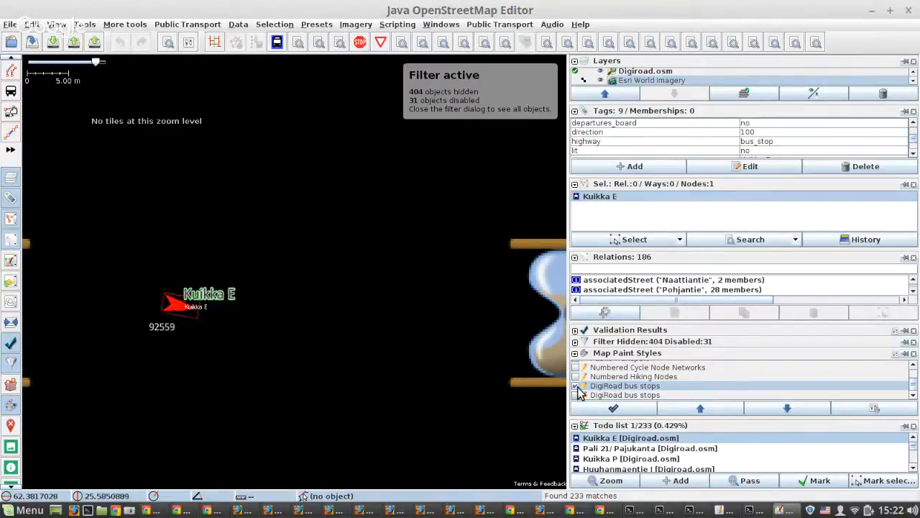
scroll(185, 308, "down", 3)
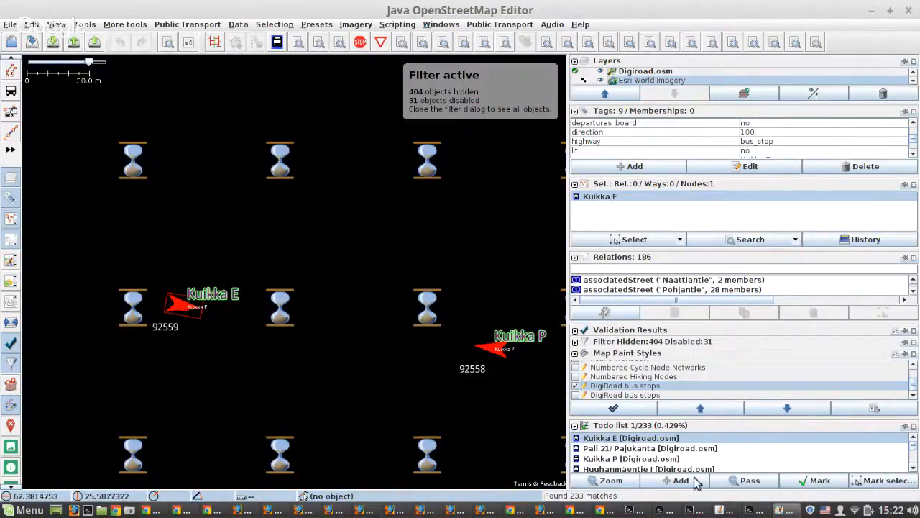
Step: Switch to the Terminal and check the log of the World Imagery tile requests
left_click(753, 511)
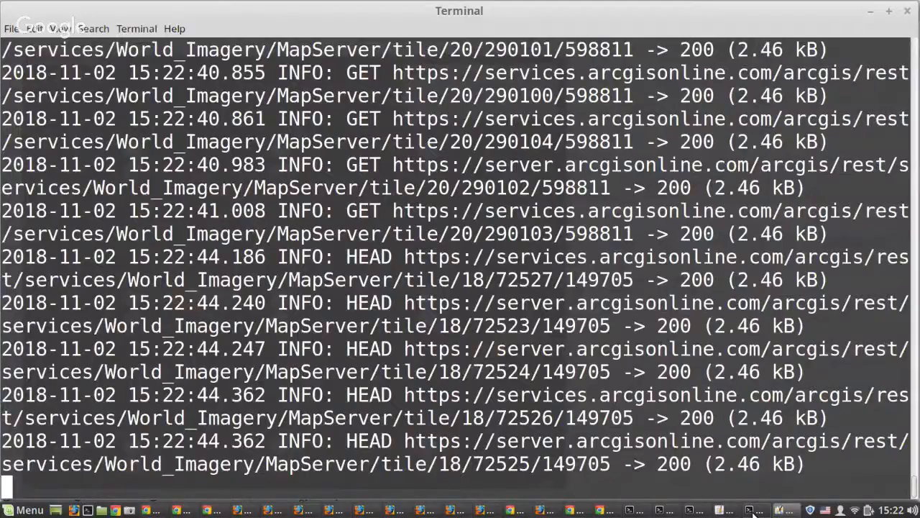
left_click(753, 512)
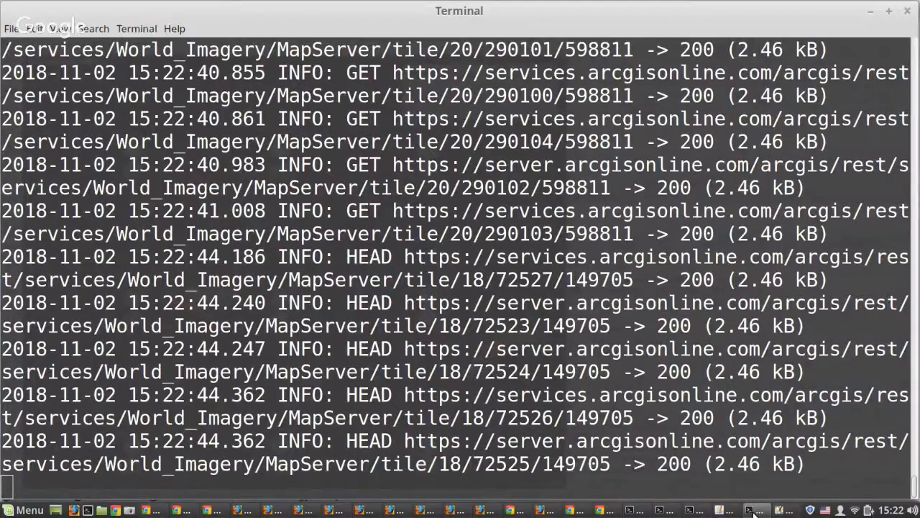
Step: Return to JOSM, show Bing aerial imagery as the background and inspect the Kuikka E stop's position on it
left_click(753, 511)
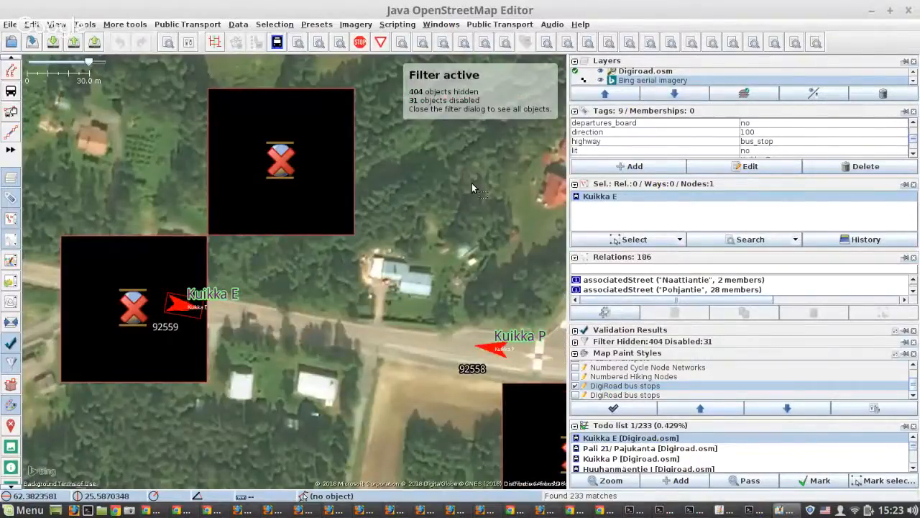
scroll(185, 340, "up", 2)
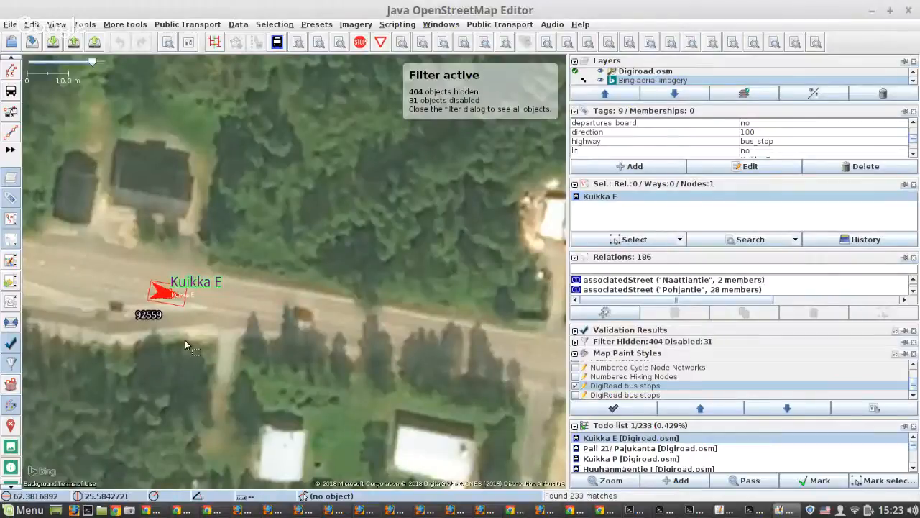
scroll(273, 309, "down", 2)
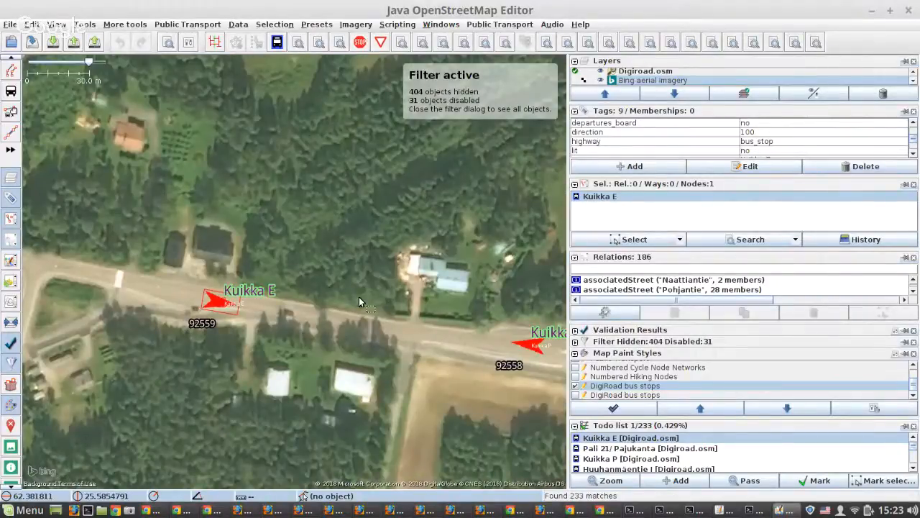
Step: Download the OpenStreetMap data from OSM for the area around the Kuikka stops
scroll(359, 297, "down", 2)
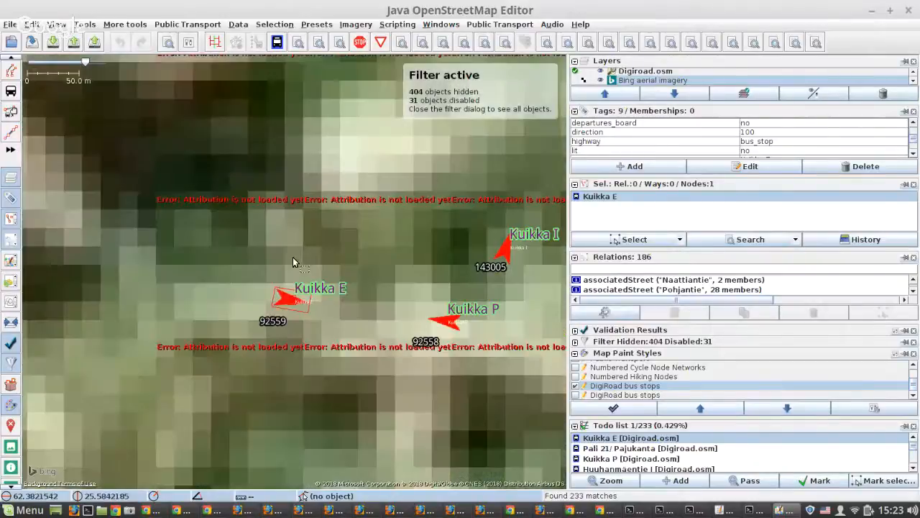
left_click_drag(292, 257, 258, 270)
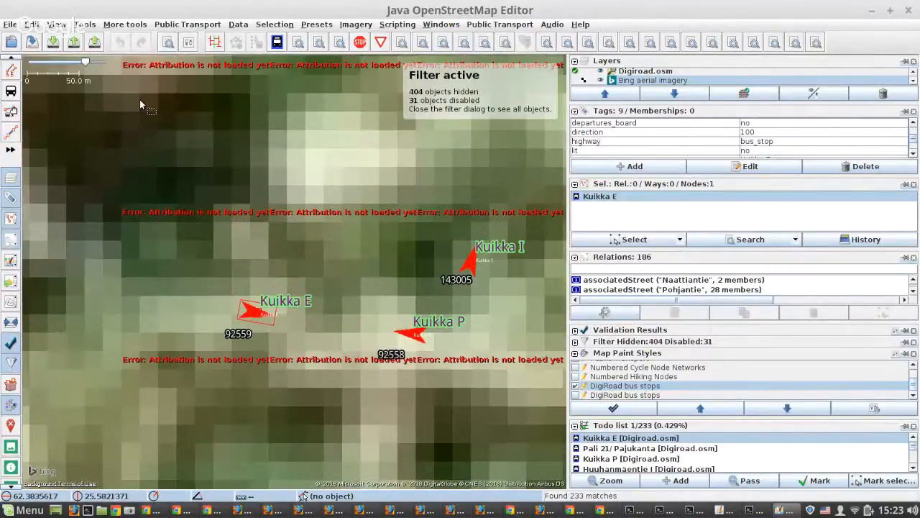
key("ctrl+shift+Down")
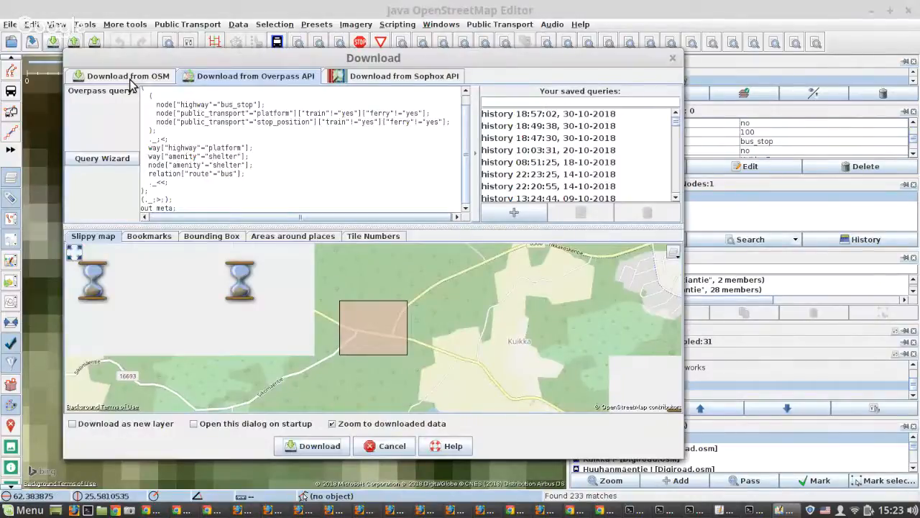
left_click(131, 80)
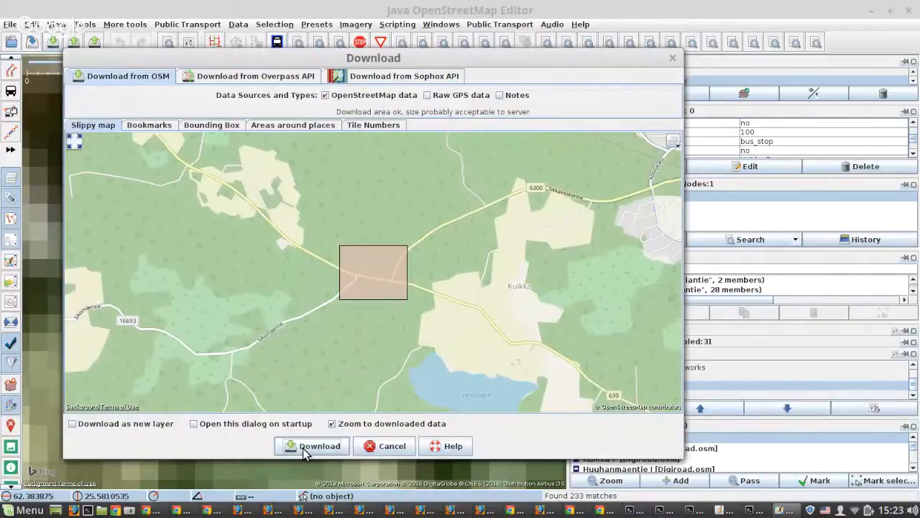
left_click(310, 445)
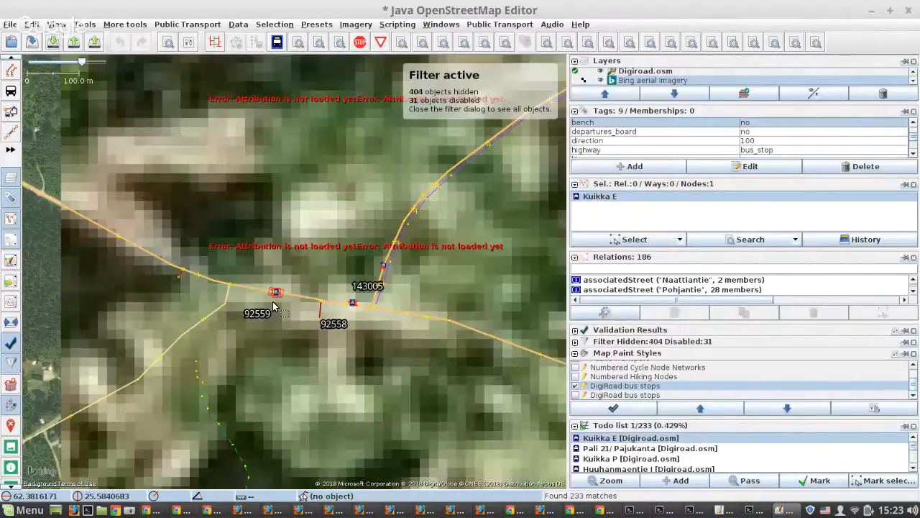
Step: Inspect the overlapping nodes at Kuikka E and reselect the bus stop node through its todo list entry
scroll(271, 292, "up", 8)
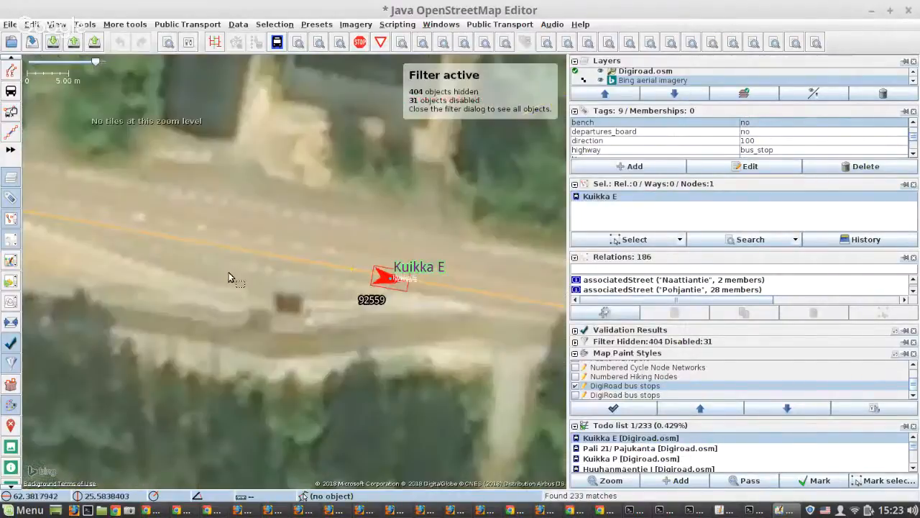
left_click(391, 278)
left_click(392, 279)
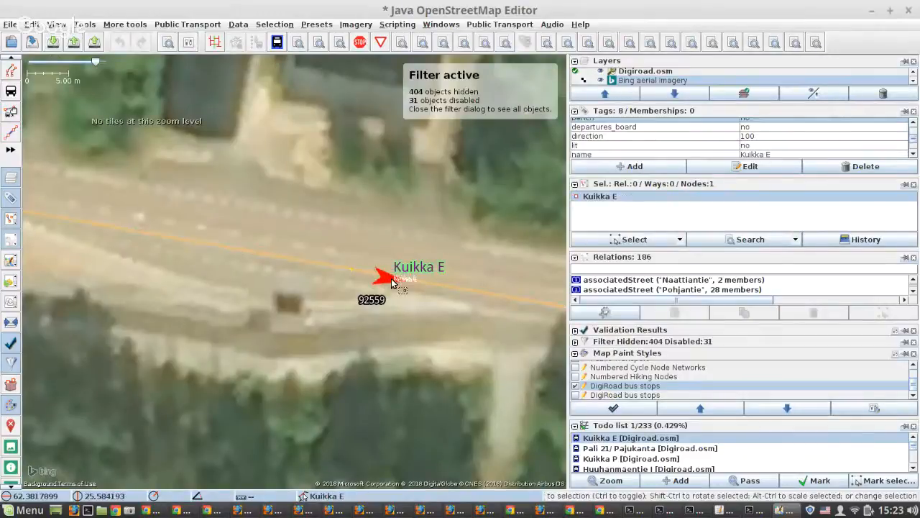
left_click(610, 482)
scroll(684, 142, "down", 3)
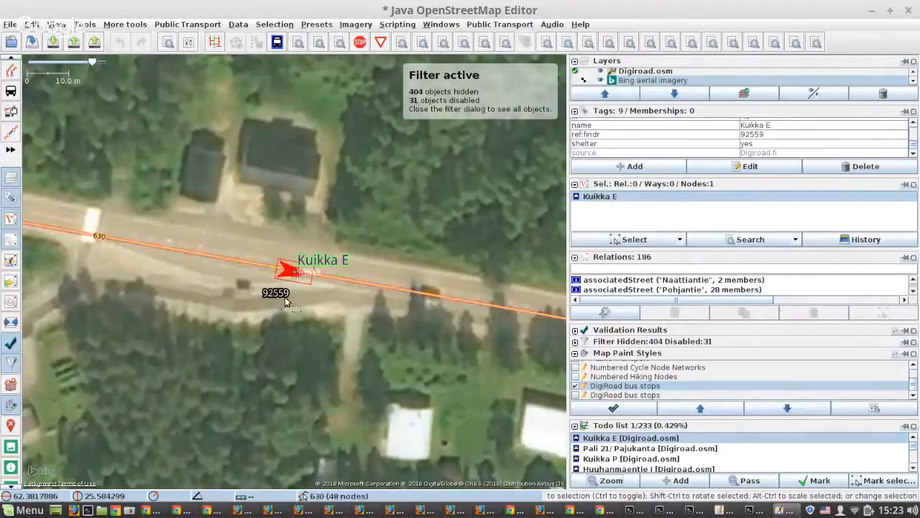
Step: Move the Kuikka E bus stop west to the lay-by south of road 630 and delete its direction tag
scroll(234, 286, "up", 2)
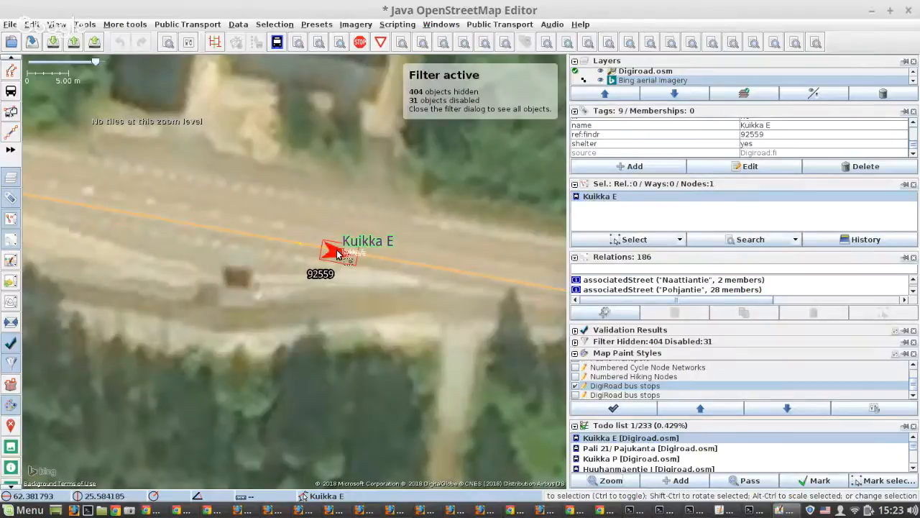
left_click_drag(336, 253, 173, 274)
scroll(655, 151, "down", 1)
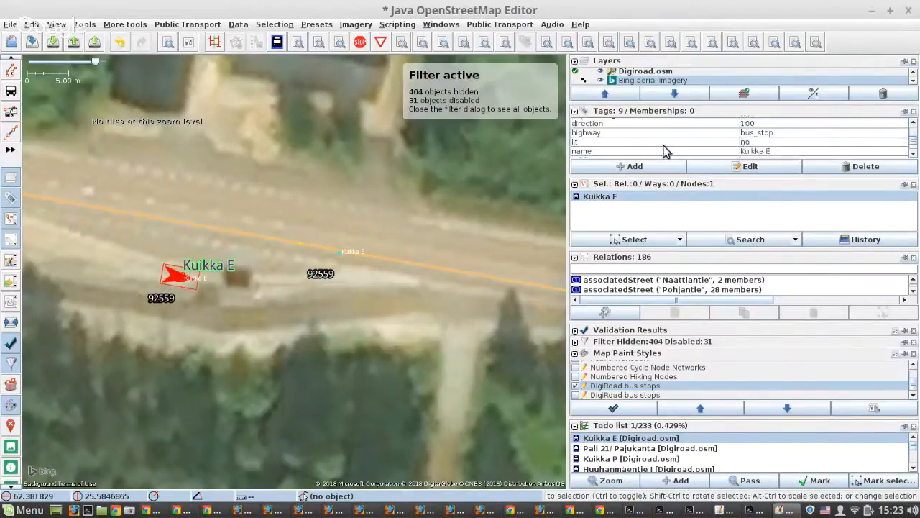
left_click(762, 126)
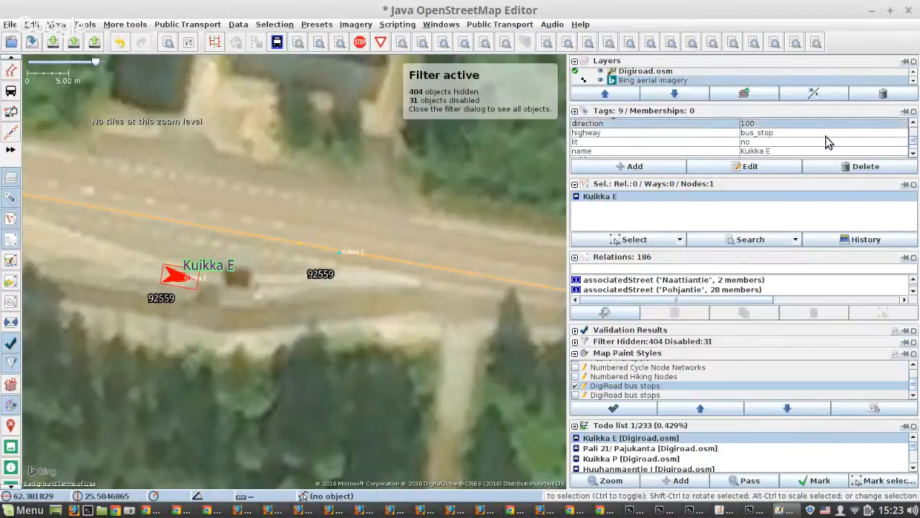
left_click(866, 167)
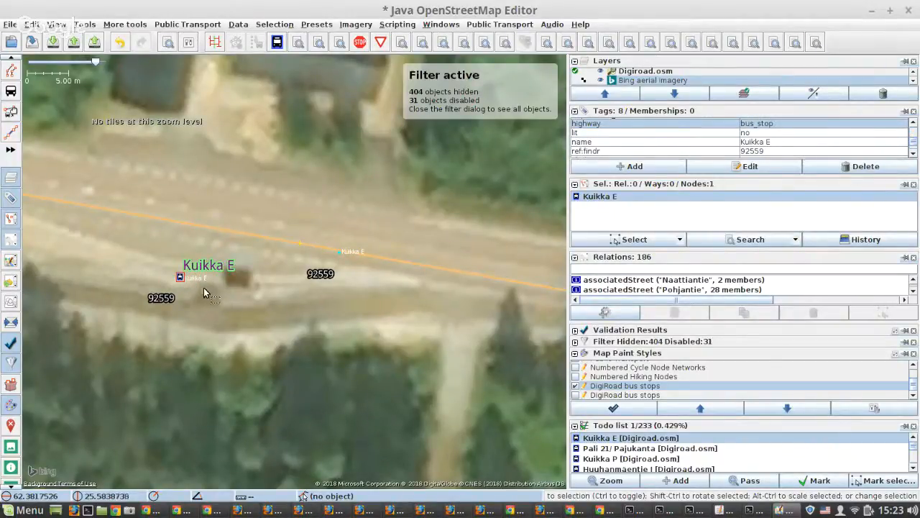
Step: Select the duplicate Kuikka E node left on the road line and view its edit history
left_click_drag(205, 291, 240, 299)
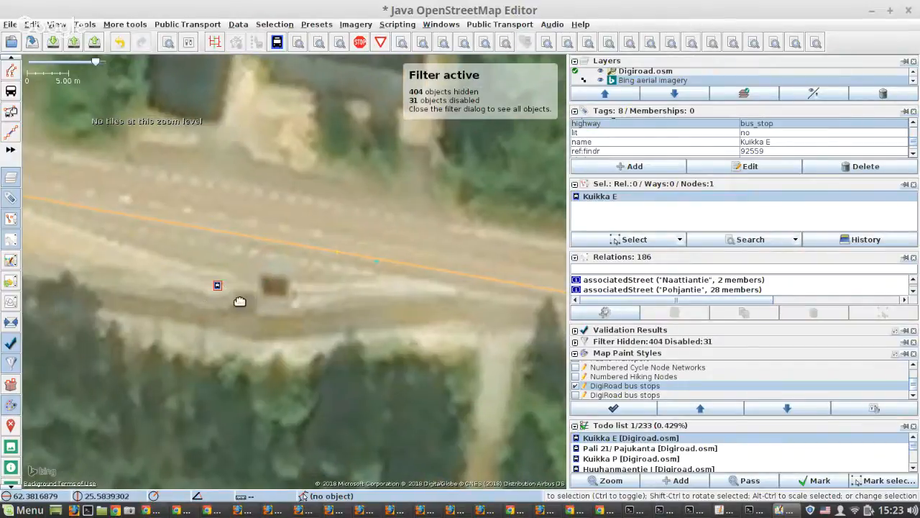
left_click(379, 262)
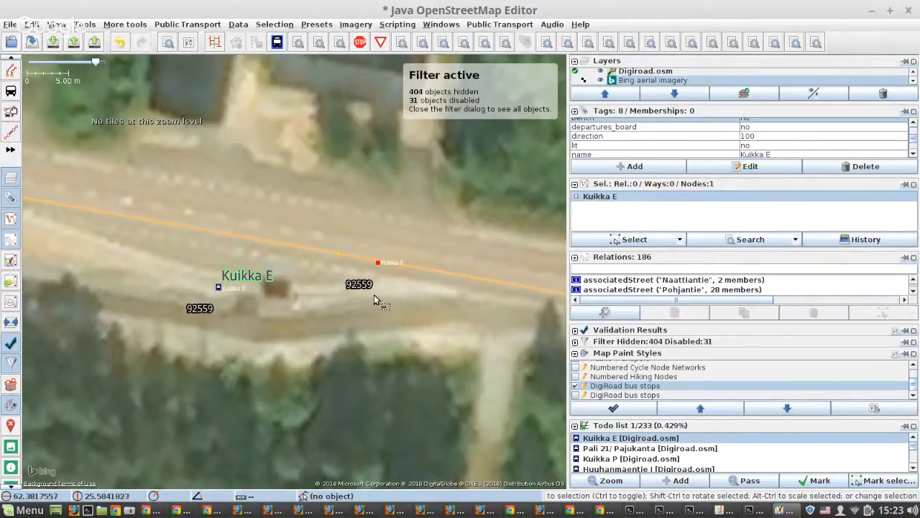
key("ctrl+h")
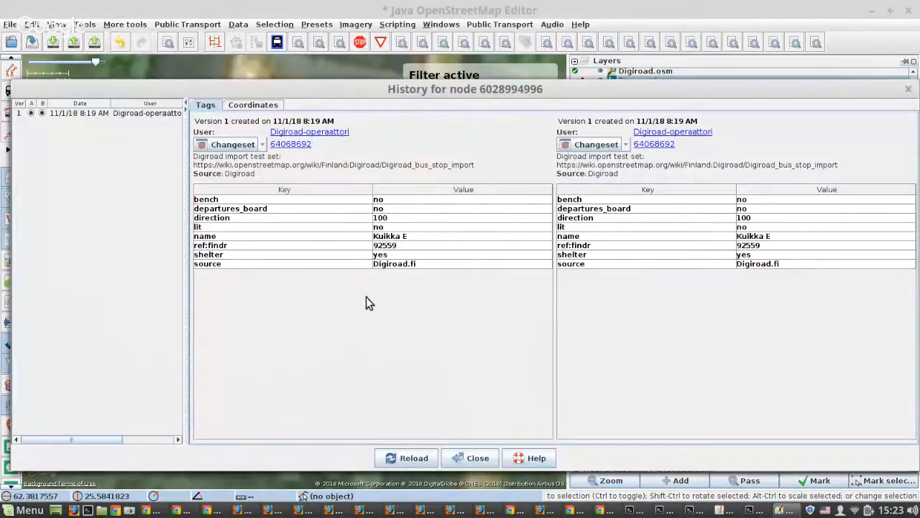
left_click(477, 459)
key("ctrl+h")
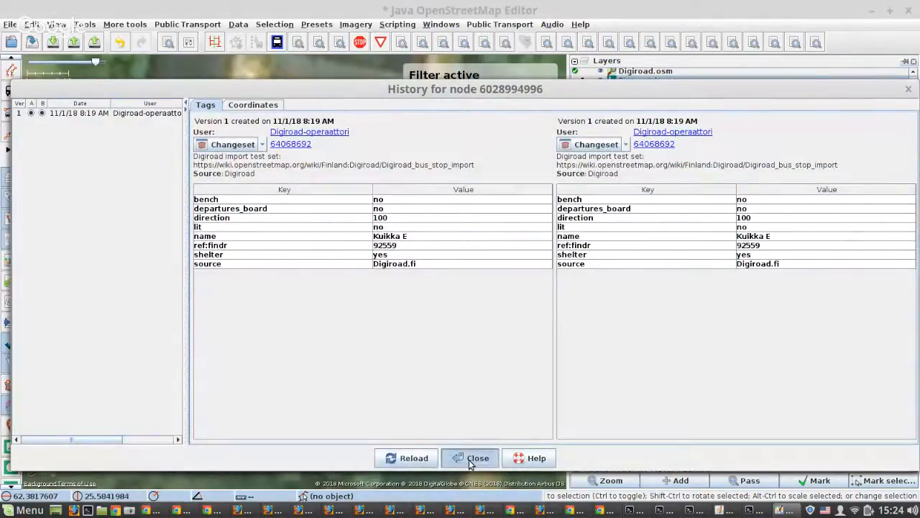
Step: Close the edit history and delete the duplicate Kuikka E node from the road line
left_click(475, 458)
left_click(394, 320)
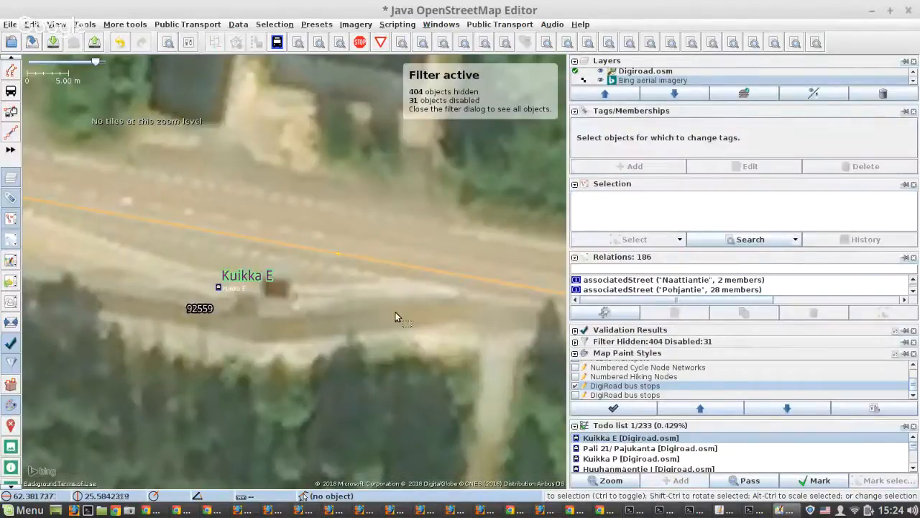
scroll(239, 288, "up", 1)
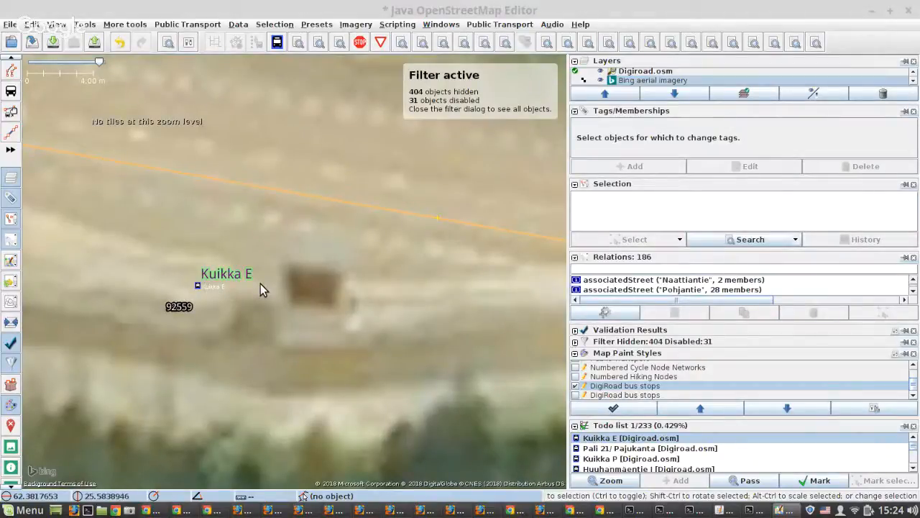
Step: Search the loaded data for "digiroad.fi -highway=bus_stop" to select Digiroad objects lacking the bus stop tag
key("ctrl+f")
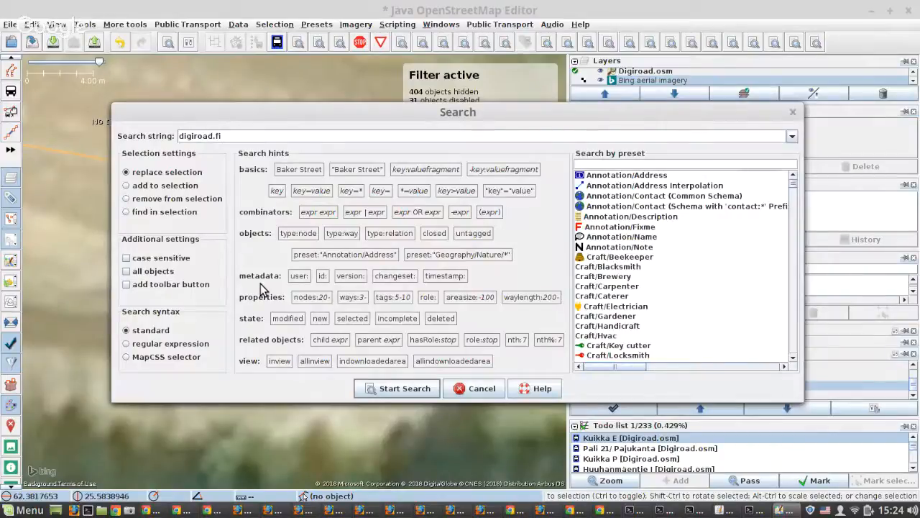
type("tags")
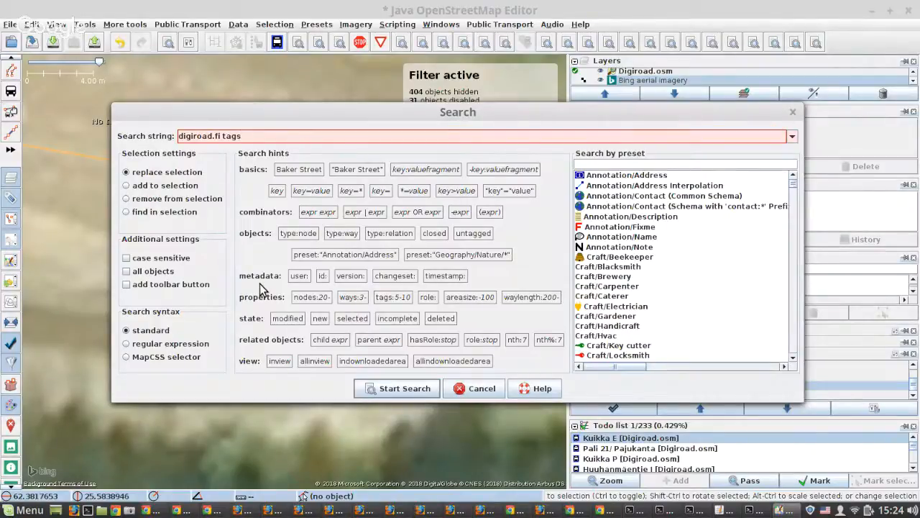
key("BackSpace")
key("BackSpace")
key("BackSpace")
key("BackSpace")
type("-hg")
key("BackSpace")
type("ig")
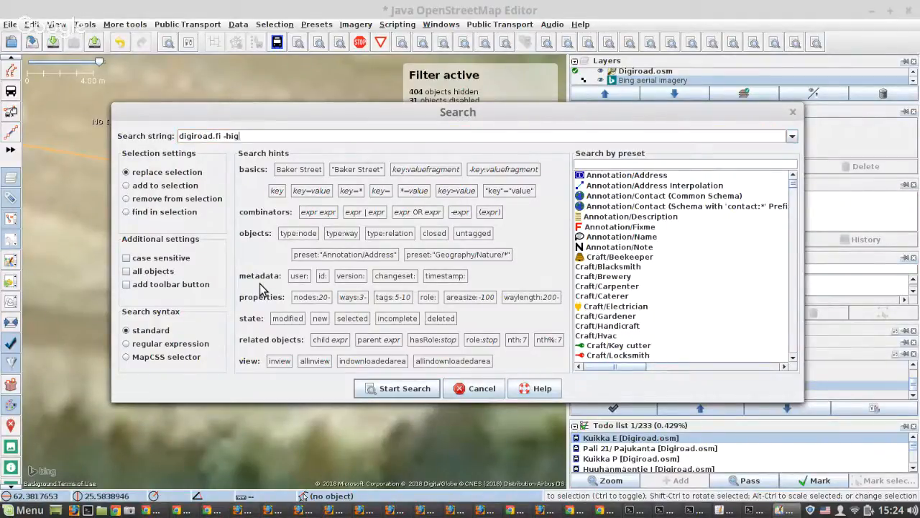
type("hway=bus_stop")
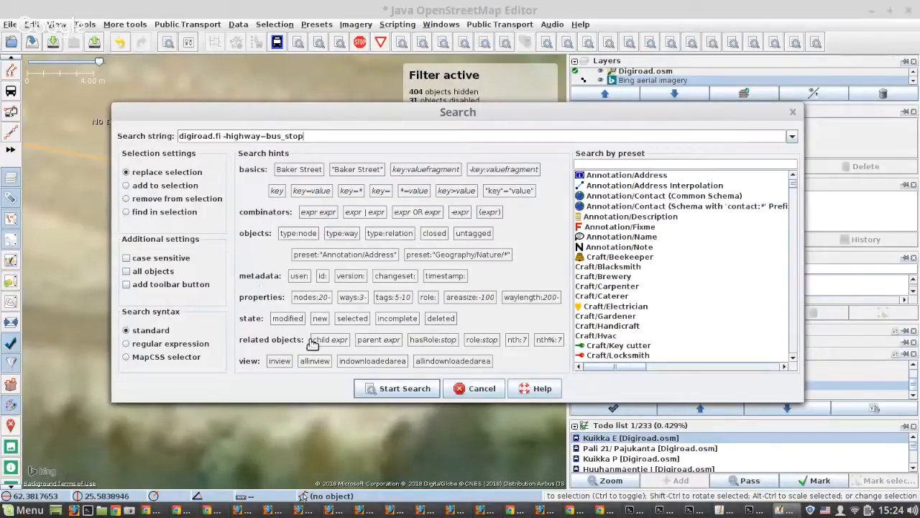
left_click(379, 391)
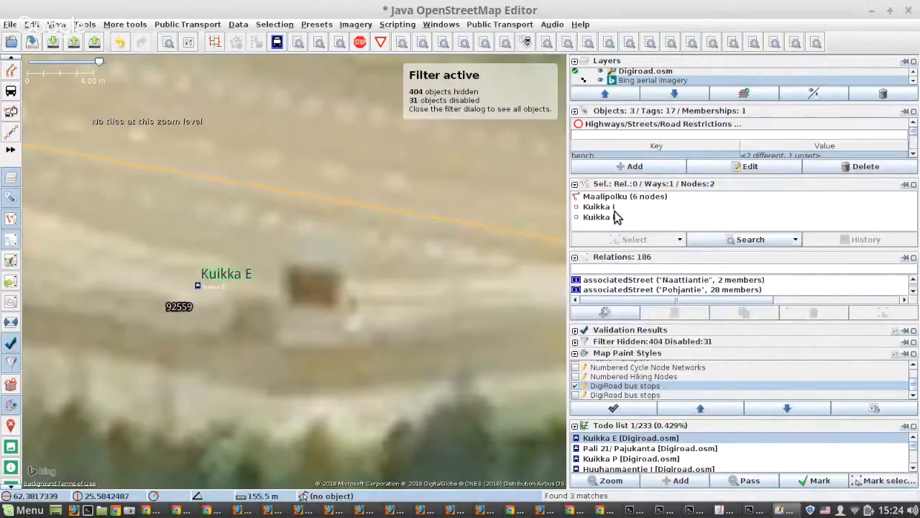
Step: Inspect the tags of the search matches and check the source:name:sv tag in the edit history of the Maalipolku way
mouse_move(615, 217)
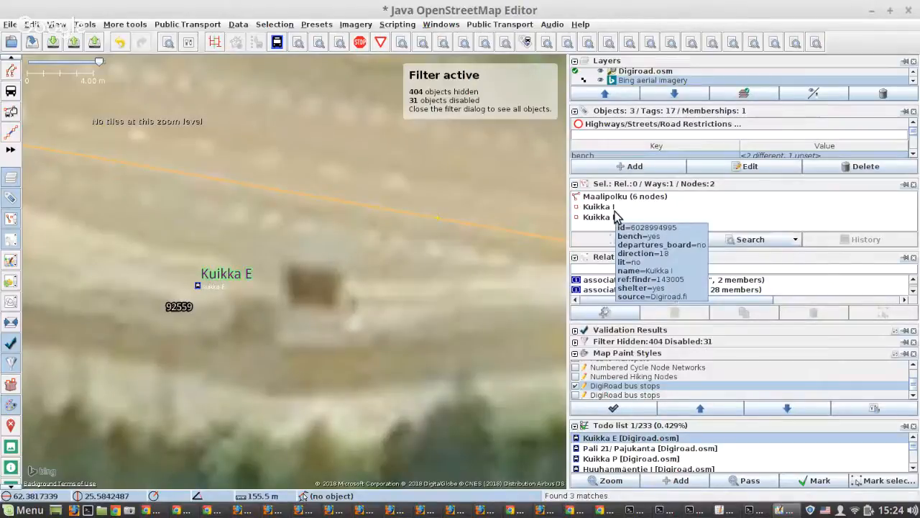
scroll(675, 141, "down", 2)
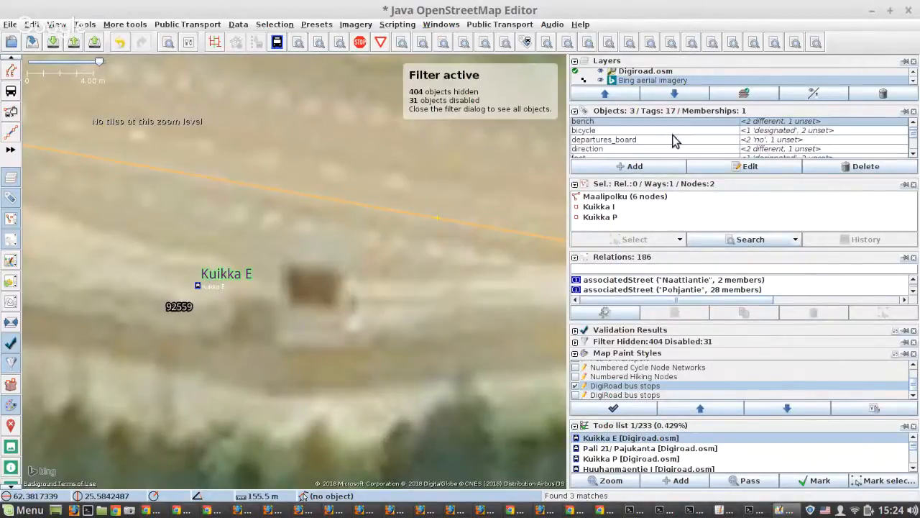
scroll(675, 141, "down", 2)
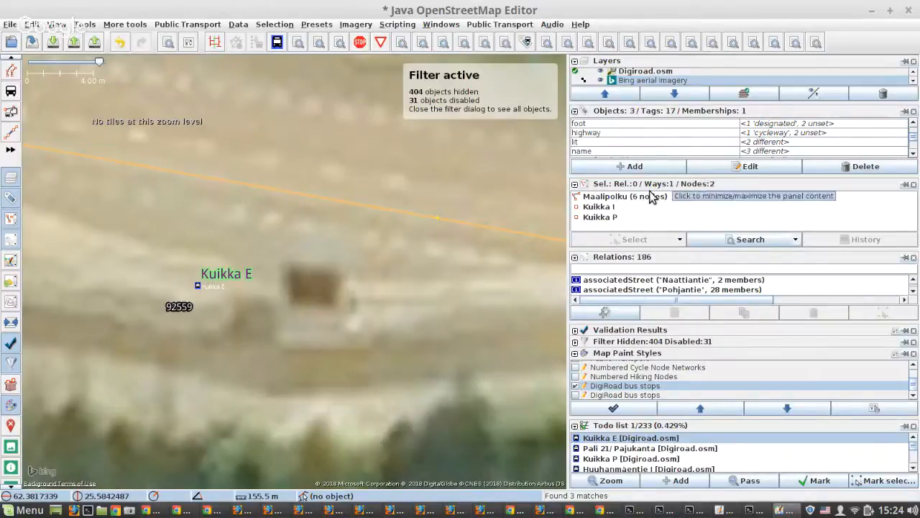
left_click(632, 196)
left_click(624, 240)
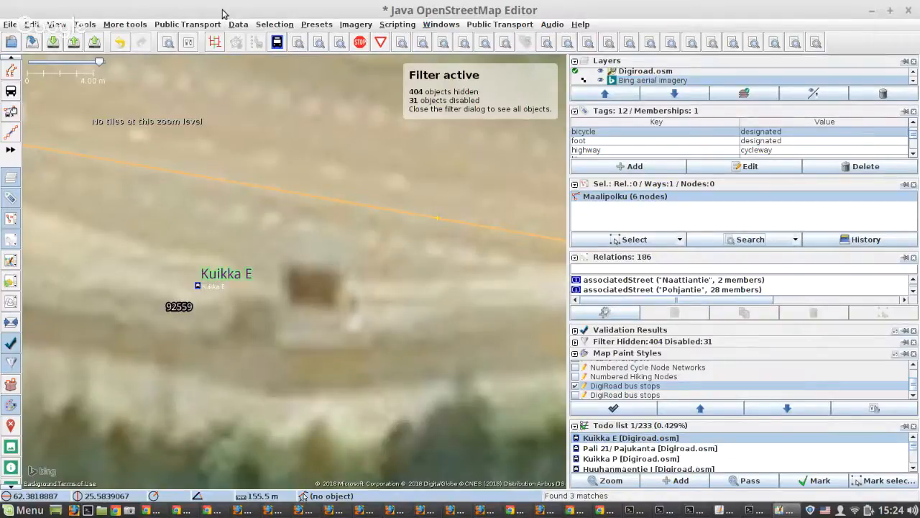
key("3")
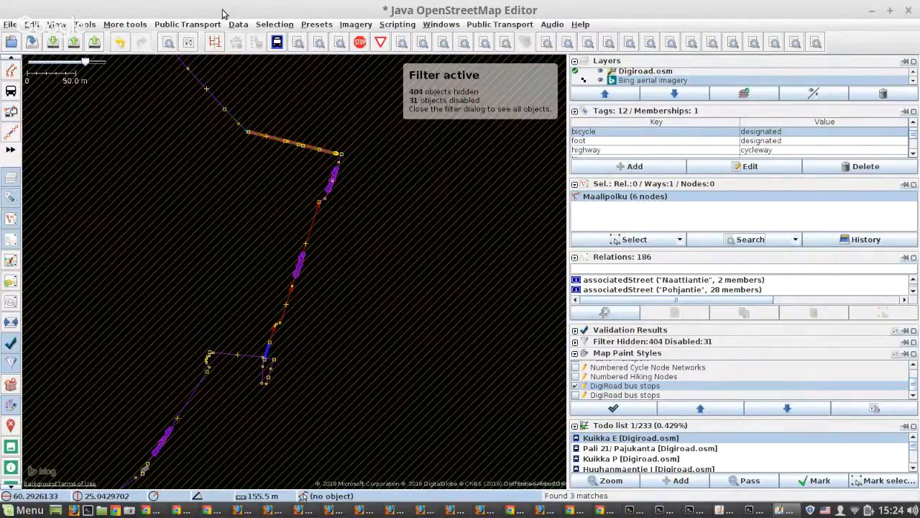
scroll(265, 367, "up", 2)
key("ctrl+h")
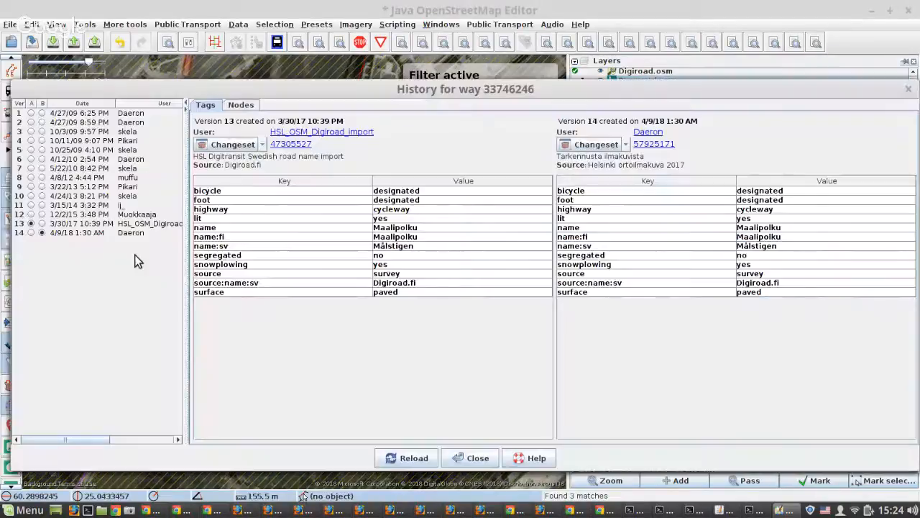
left_click(407, 284)
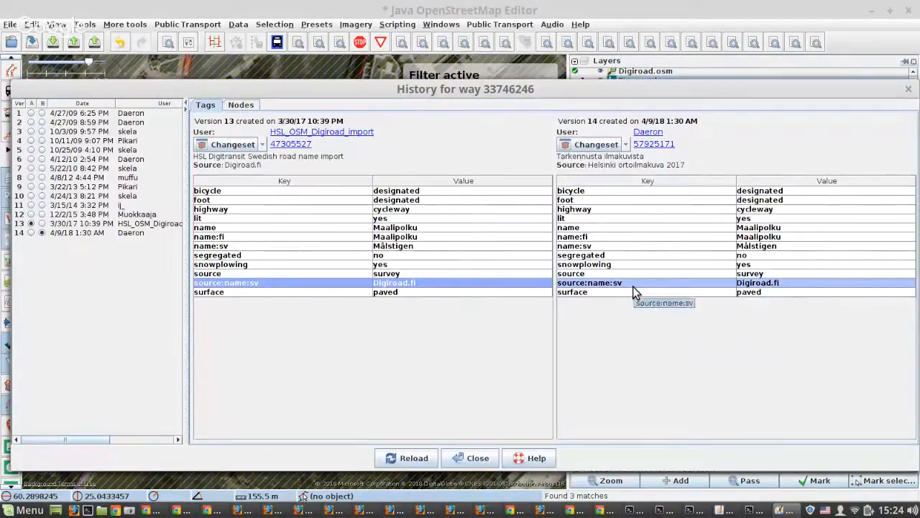
left_click(478, 458)
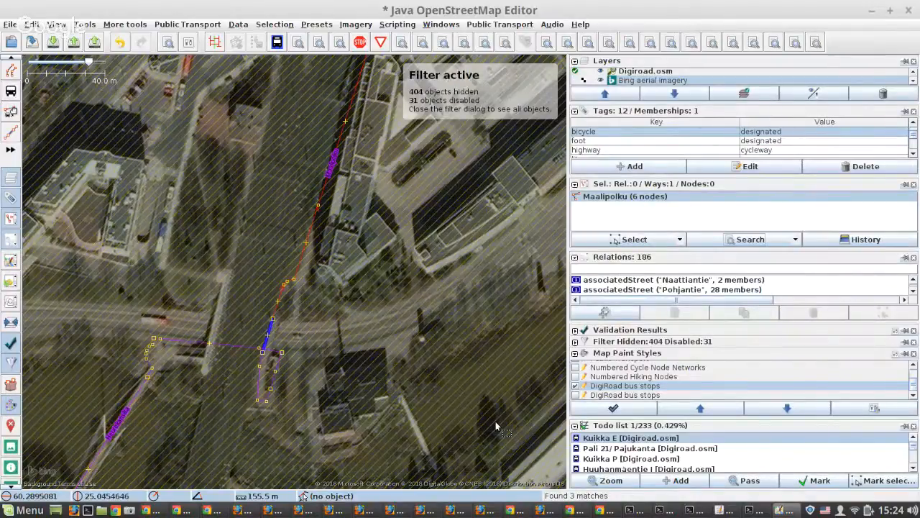
Step: Repeat the "digiroad.fi -highway=bus_stop" search and zoom to the Kuikka P match
key("ctrl+f")
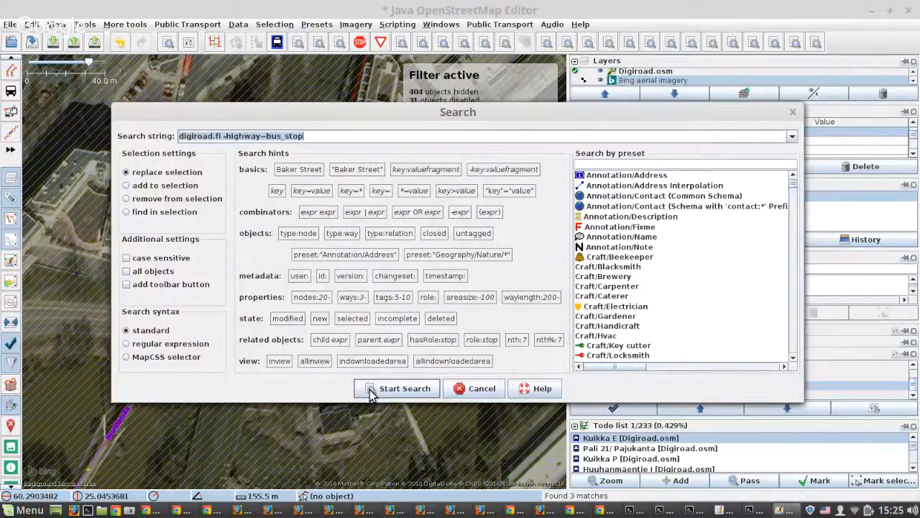
left_click(371, 392)
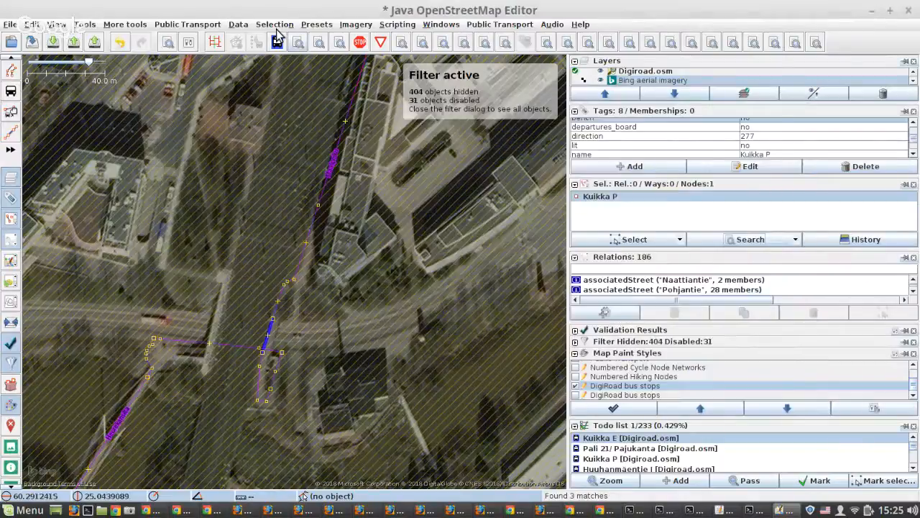
left_click(277, 40)
left_click(292, 271)
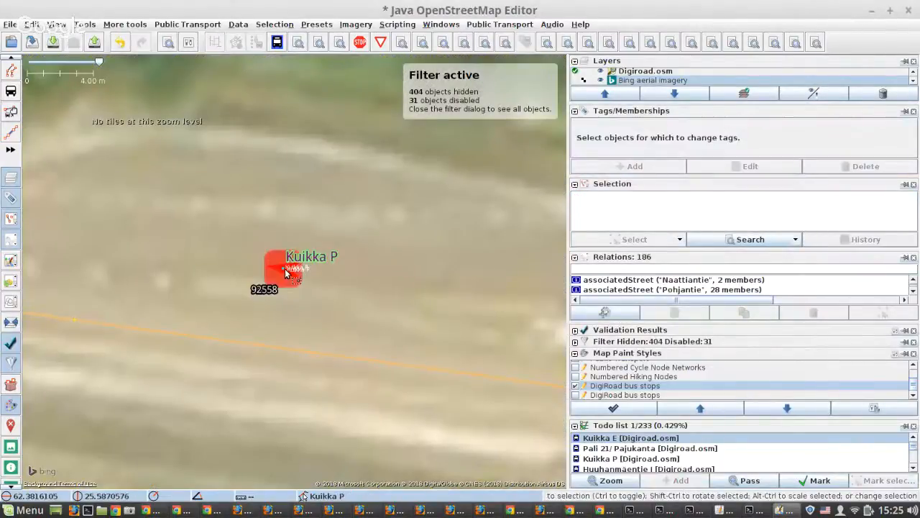
Step: Move the Kuikka P bus stop north off its overlapping duplicate and delete the duplicate node left behind
left_click_drag(283, 269, 336, 165)
left_click(285, 268)
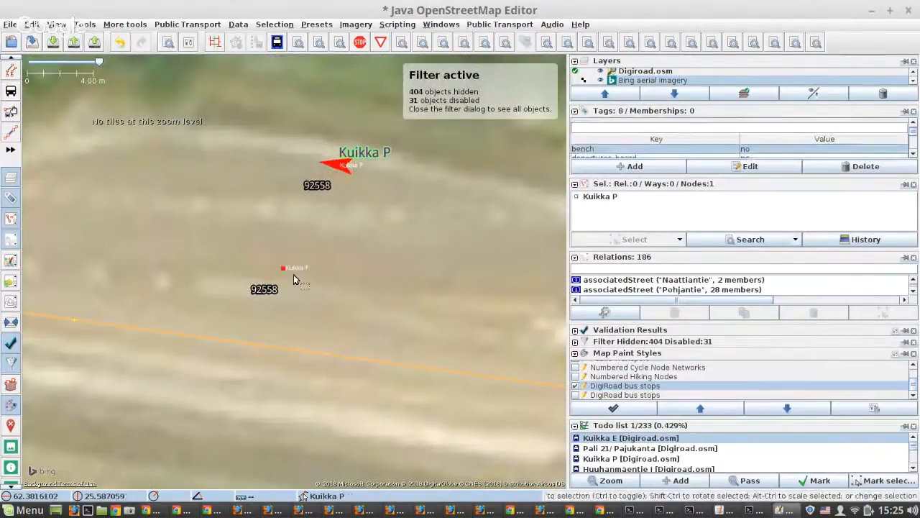
scroll(701, 141, "down", 3)
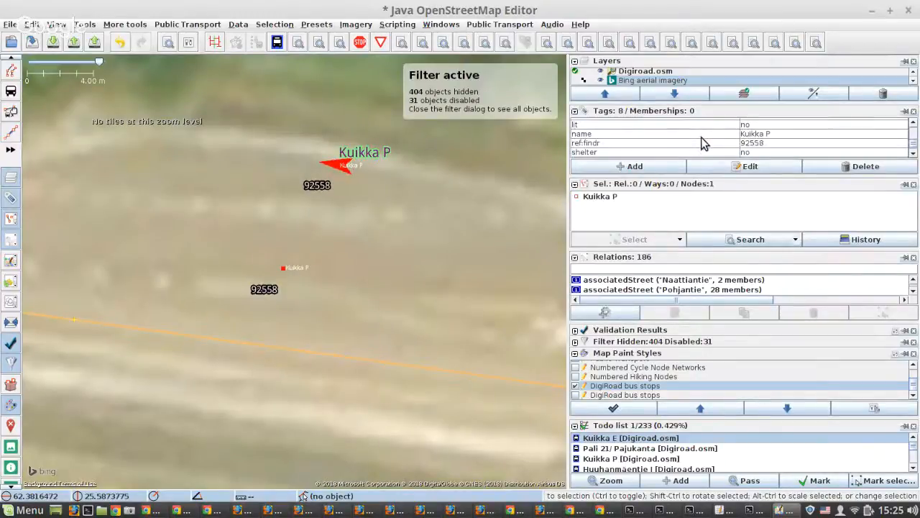
scroll(702, 140, "up", 1)
key("Delete")
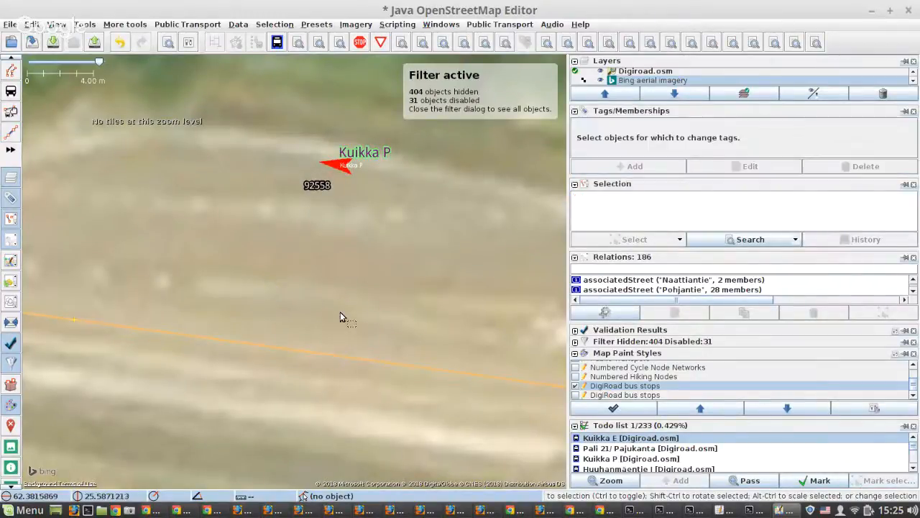
Step: Move the Kuikka P bus stop to the northern edge of the lay-by on road 630 and delete its direction and source tags
scroll(343, 314, "down", 2)
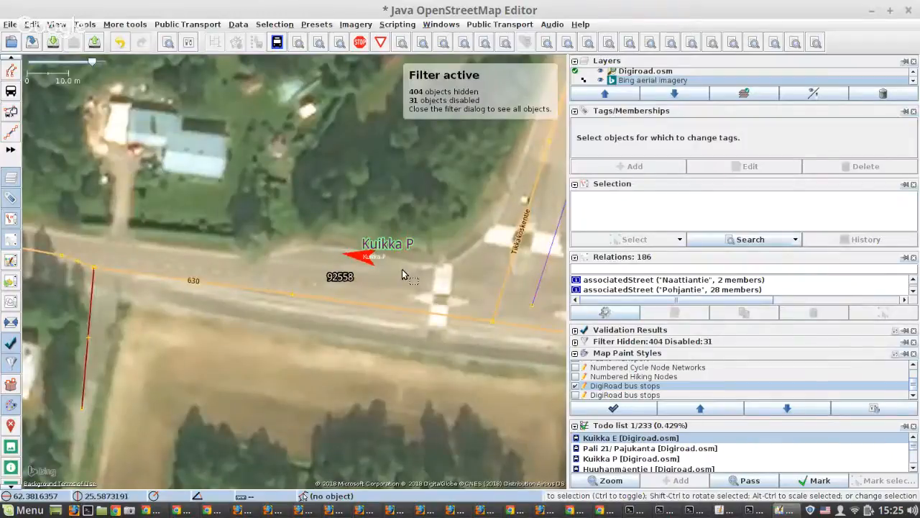
left_click_drag(344, 239, 346, 240)
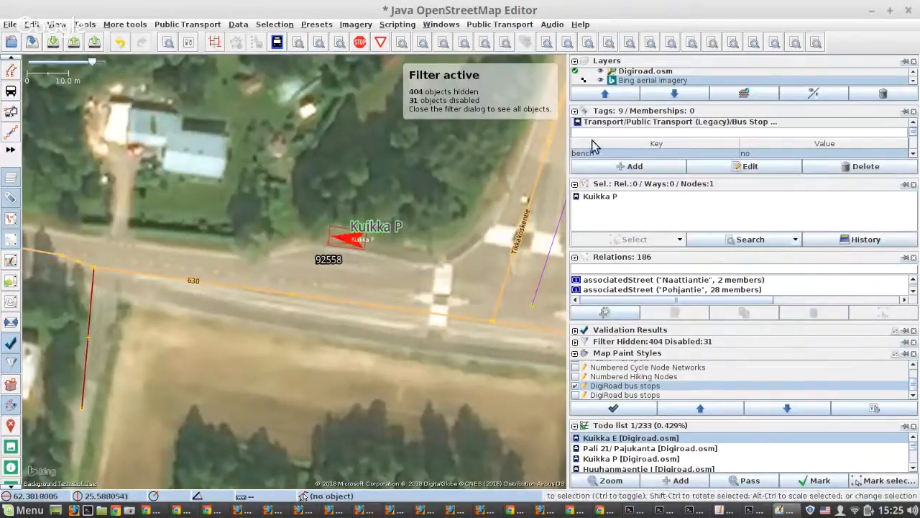
scroll(647, 142, "down", 2)
scroll(770, 136, "down", 2)
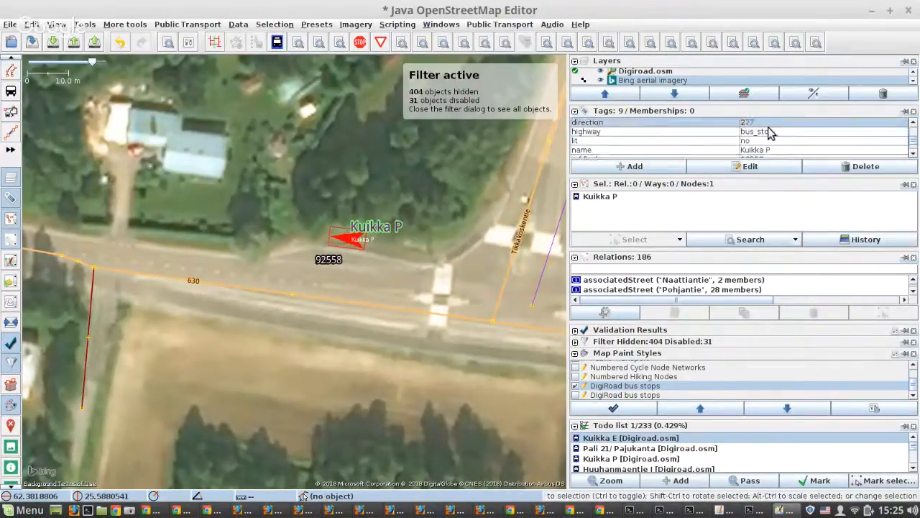
scroll(776, 140, "down", 1)
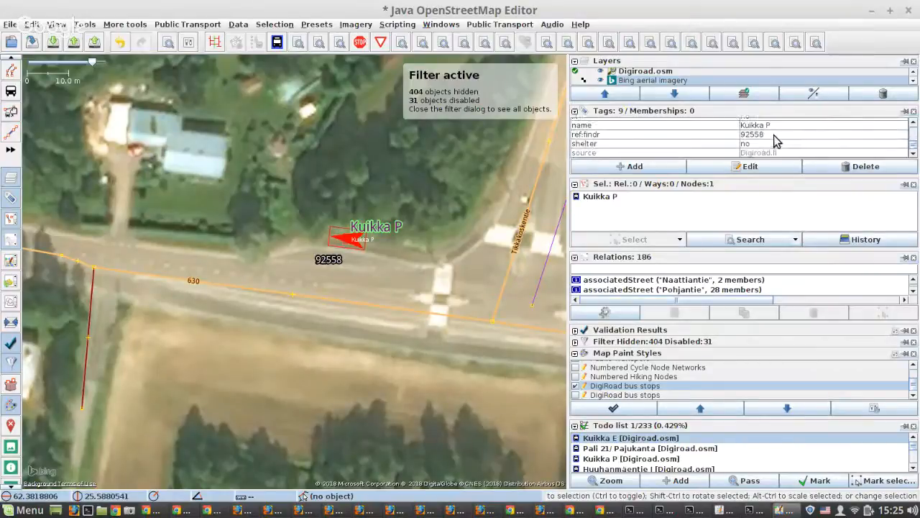
left_click_drag(775, 148, 771, 154)
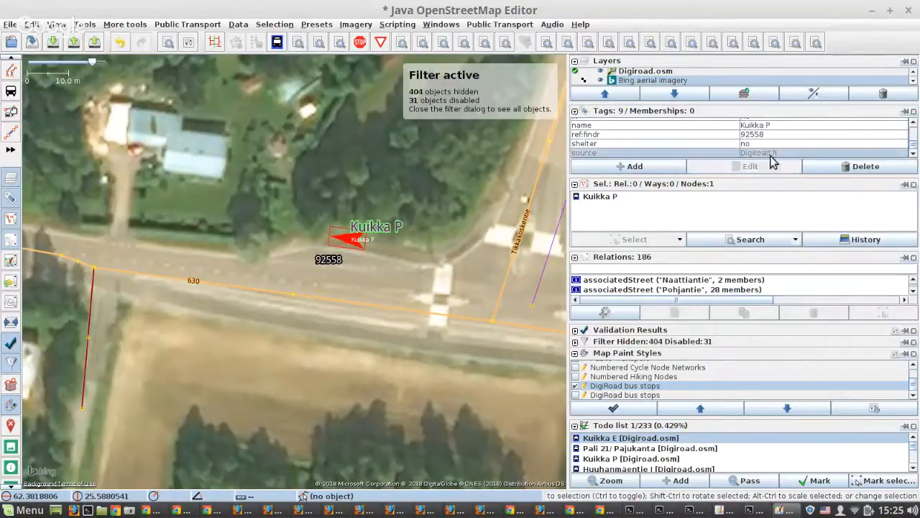
left_click(855, 166)
Step: Delete the source tag from the Kuikka E bus stop
scroll(503, 249, "down", 2)
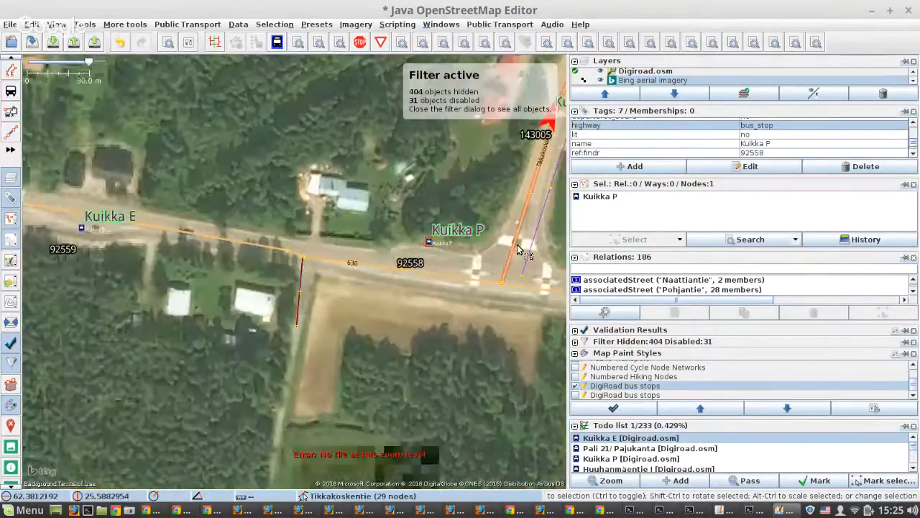
scroll(516, 251, "down", 1)
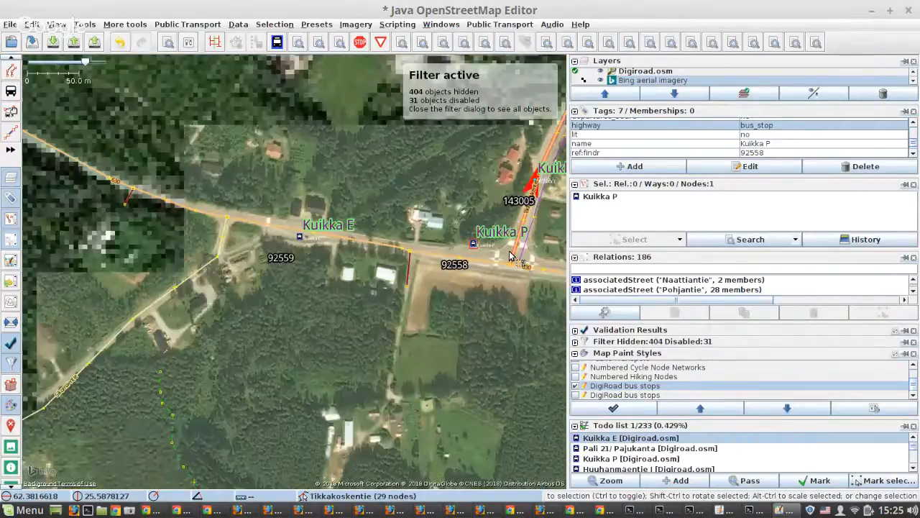
scroll(290, 237, "up", 3)
left_click(369, 227)
scroll(645, 145, "down", 3)
left_click(753, 153)
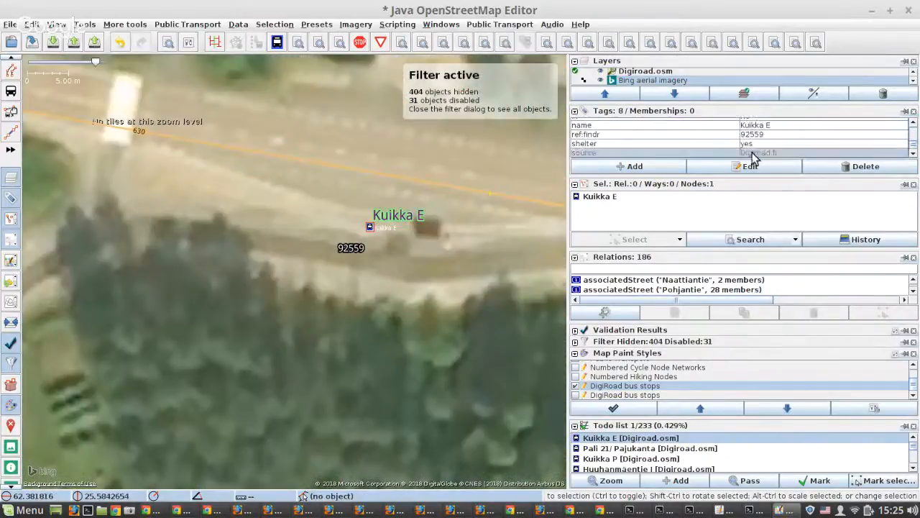
left_click(821, 168)
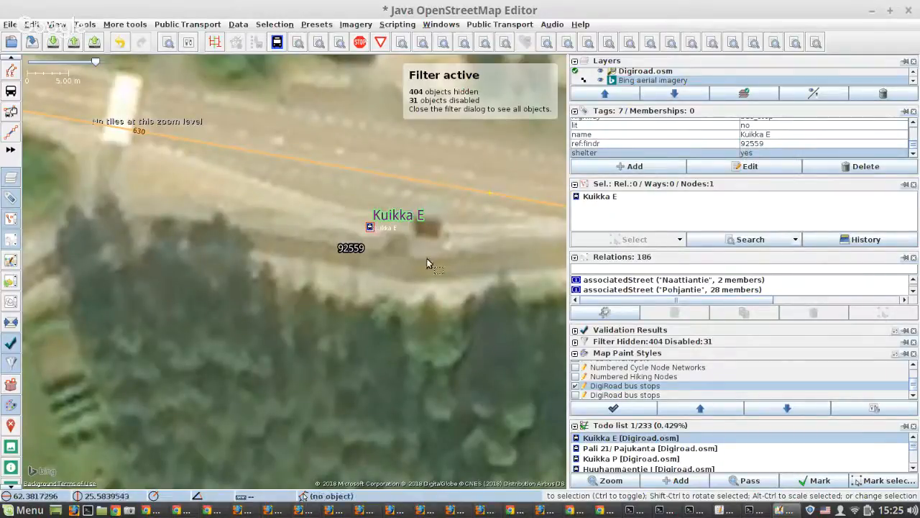
Step: Align road 630's junction nodes at Sikomaentie and at the side track between the Kuikka stops with the aerial imagery
scroll(372, 246, "down", 2)
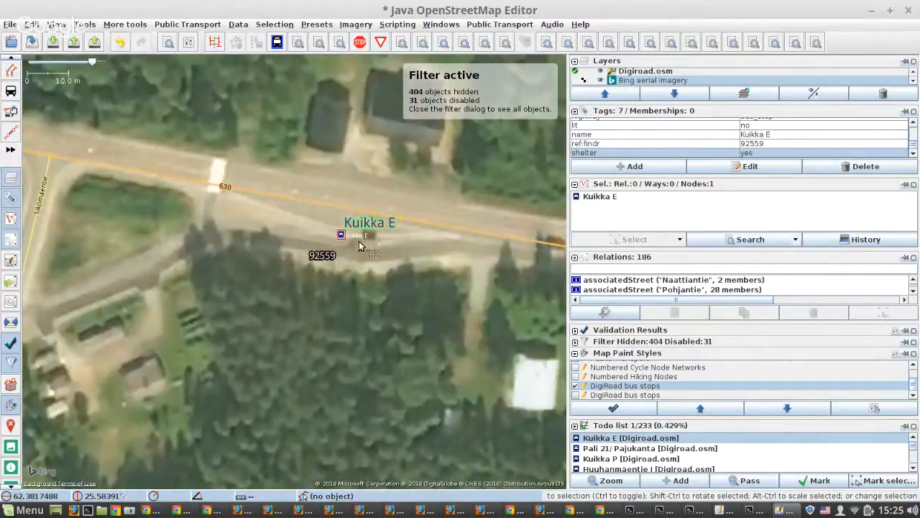
left_click_drag(48, 153, 50, 143)
left_click_drag(413, 239, 177, 216)
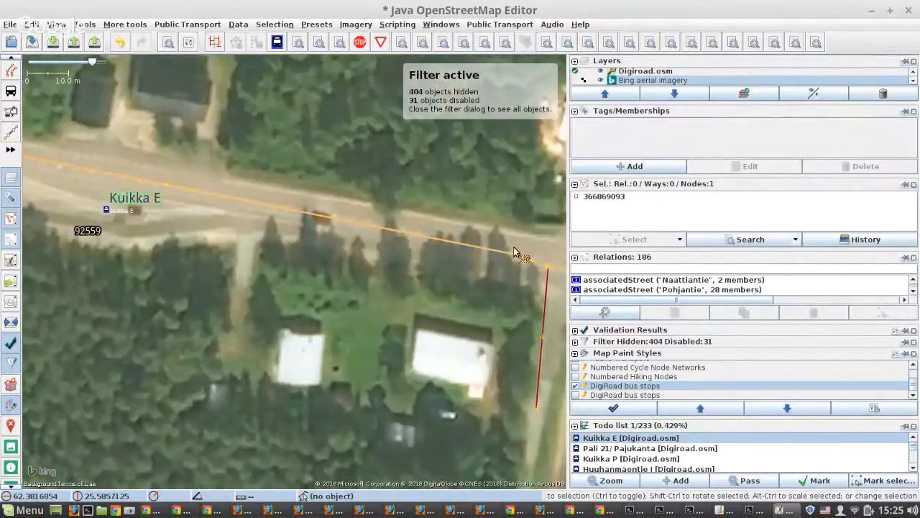
scroll(515, 257, "up", 2)
mouse_move(517, 260)
left_mouse_down()
mouse_move(505, 251)
mouse_move(525, 268)
left_mouse_up()
scroll(472, 268, "down", 2)
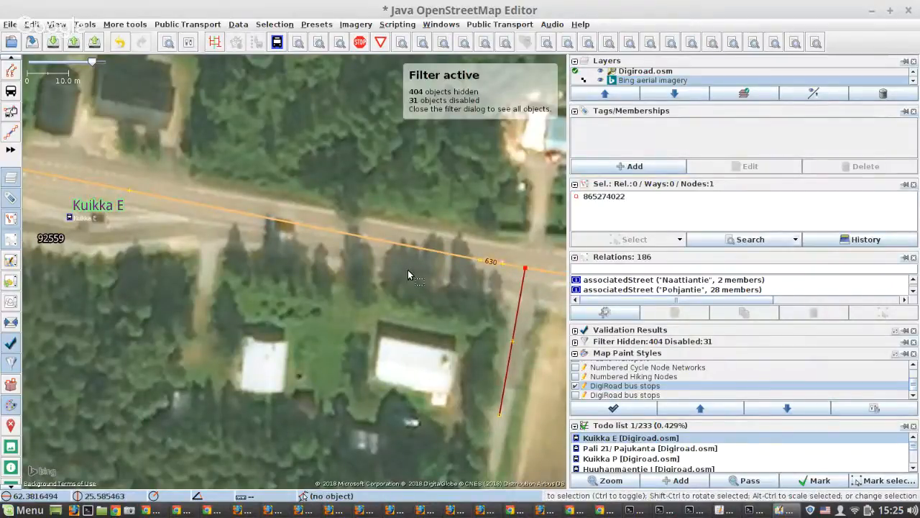
Step: Move the end node of the cycleway east of Tikkakoskentie north along the road's eastern edge, away from the road 630 junction
scroll(408, 270, "down", 3)
left_click_drag(499, 284, 392, 275)
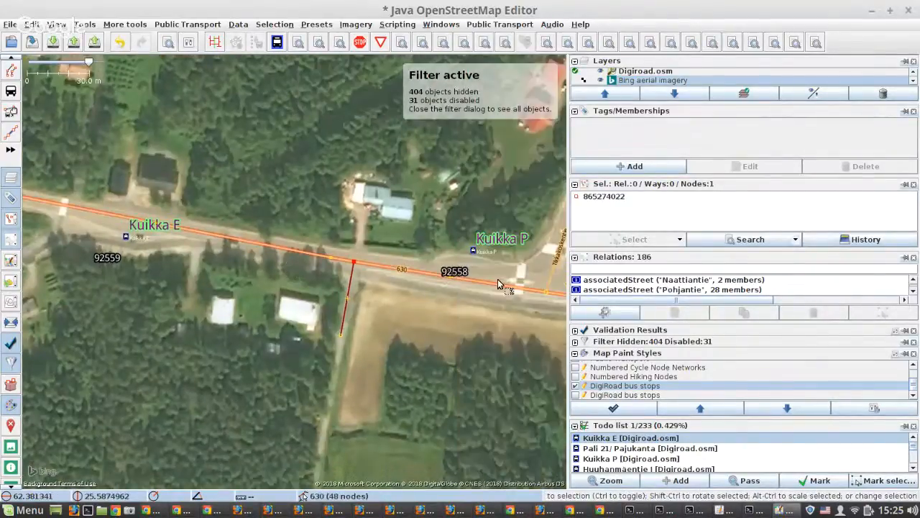
scroll(498, 279, "up", 2)
left_click_drag(498, 279, 372, 265)
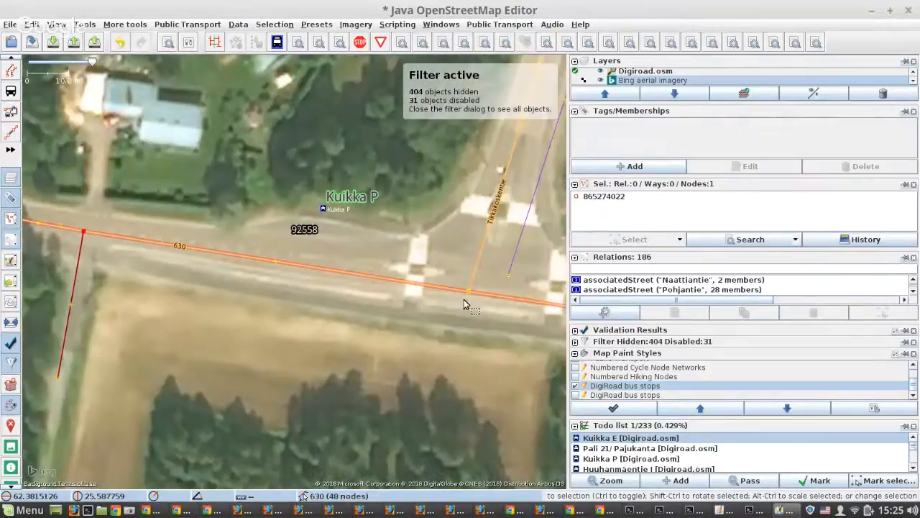
mouse_move(464, 299)
left_mouse_down()
mouse_move(471, 275)
mouse_move(328, 304)
mouse_move(376, 139)
left_mouse_up()
Step: Extend the cycleway from its moved end node around the junction's eastern corner and connect it to road 630 east of Tikkakoskentie
key("a")
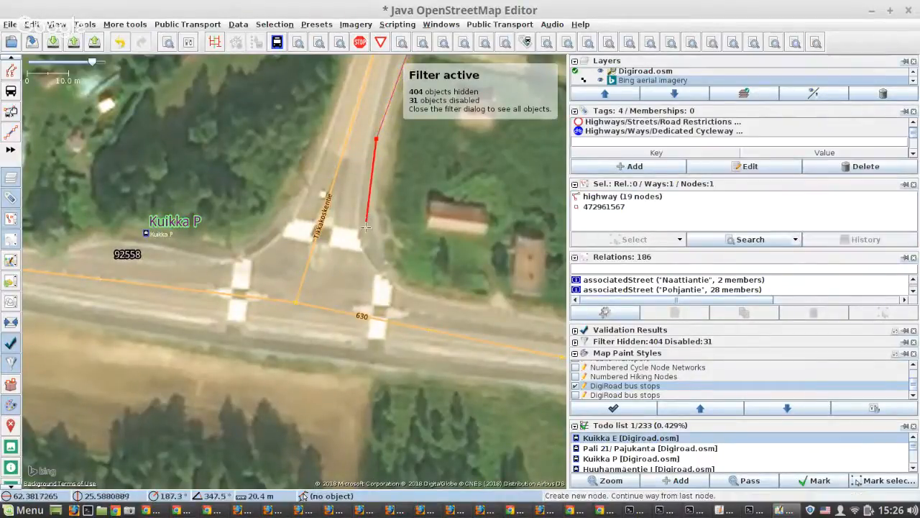
left_click(366, 225)
left_click(374, 255)
left_click(397, 291)
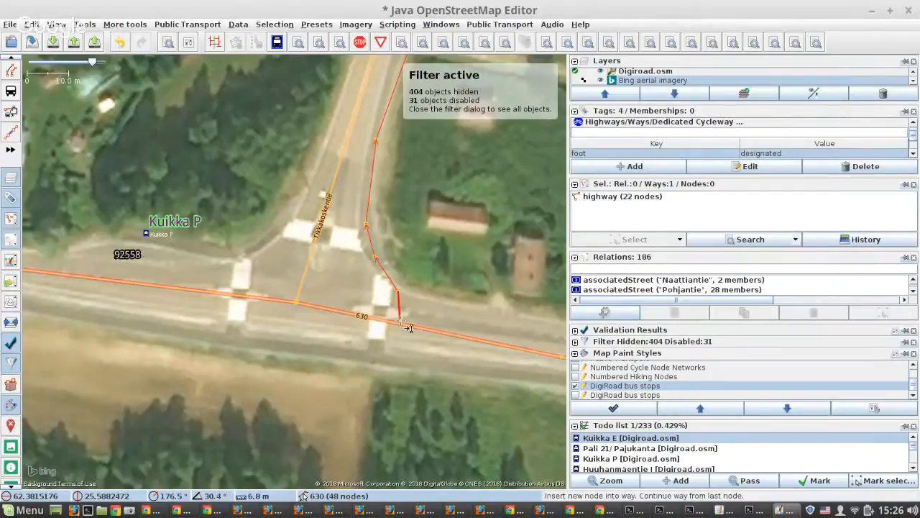
left_click(400, 323)
key("Escape")
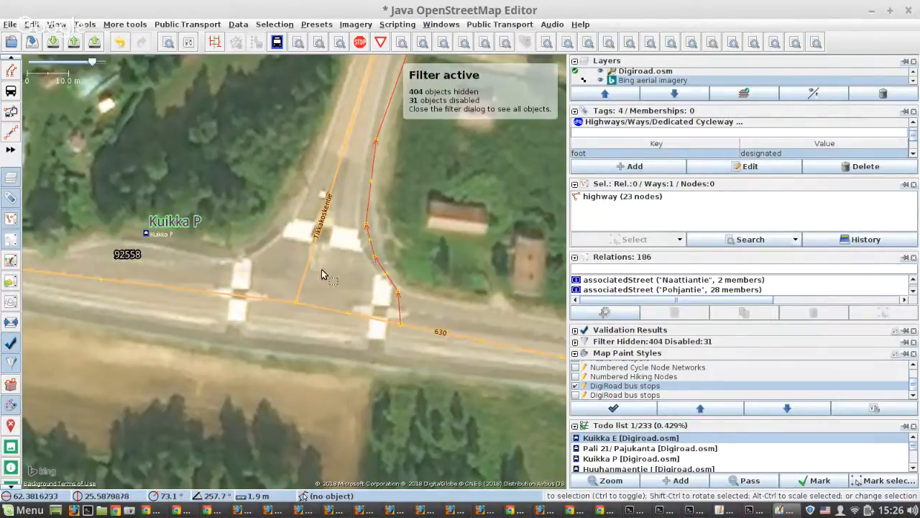
Step: Add a node to road 630 at the pedestrian crossing west of the Kuikka E stop and centre it on the crossing
scroll(319, 269, "down", 3)
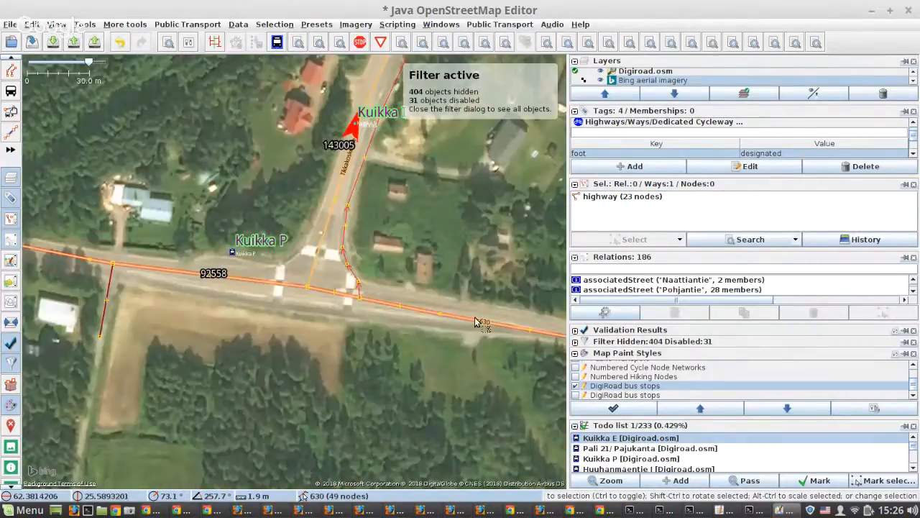
left_click_drag(268, 208, 456, 207)
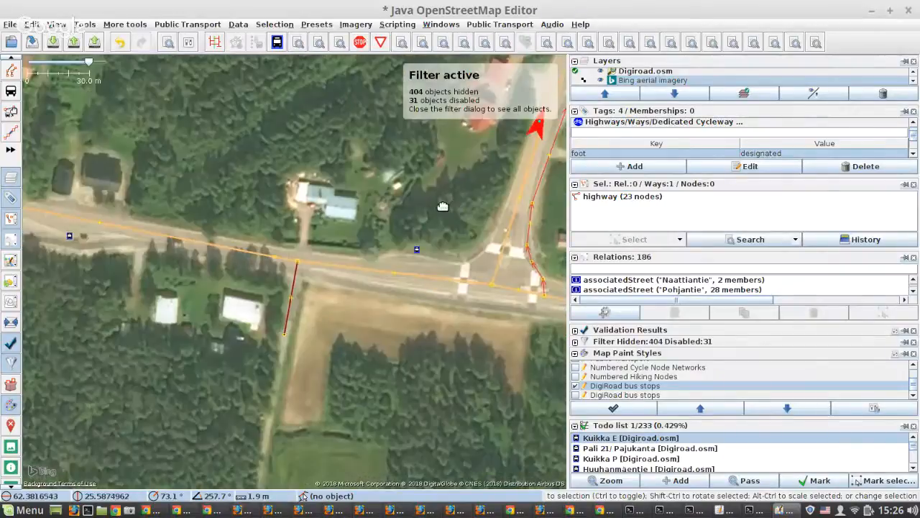
scroll(303, 263, "up", 3)
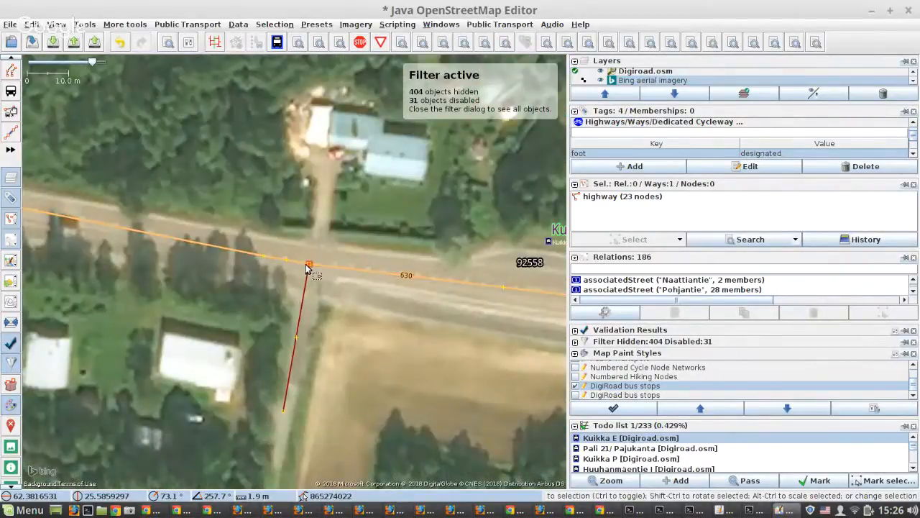
scroll(309, 266, "down", 2)
scroll(422, 301, "up", 2)
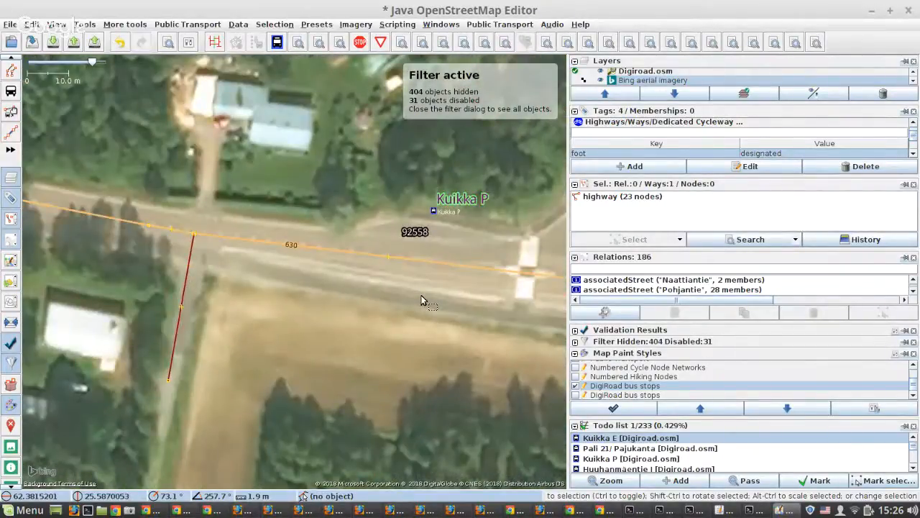
scroll(422, 301, "down", 3)
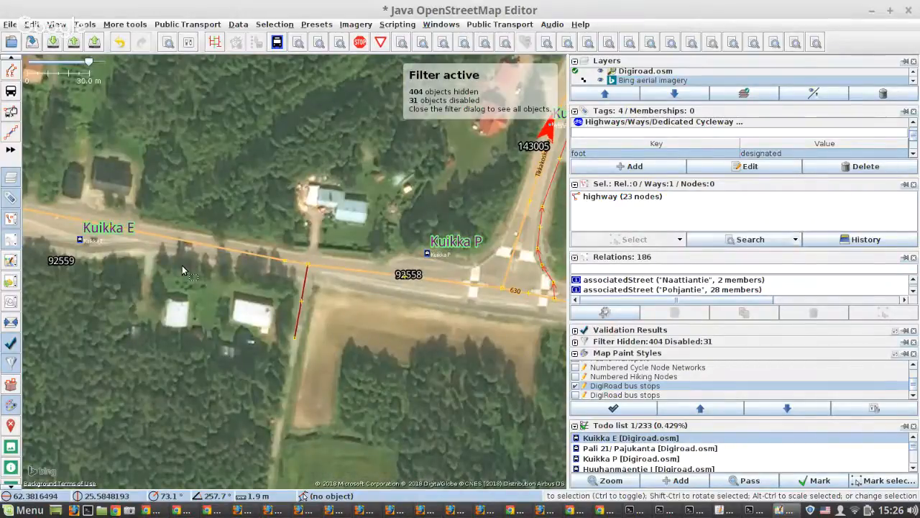
scroll(358, 242, "up", 4)
mouse_move(73, 227)
left_mouse_down()
mouse_move(359, 242)
mouse_move(421, 278)
left_mouse_up()
key("a")
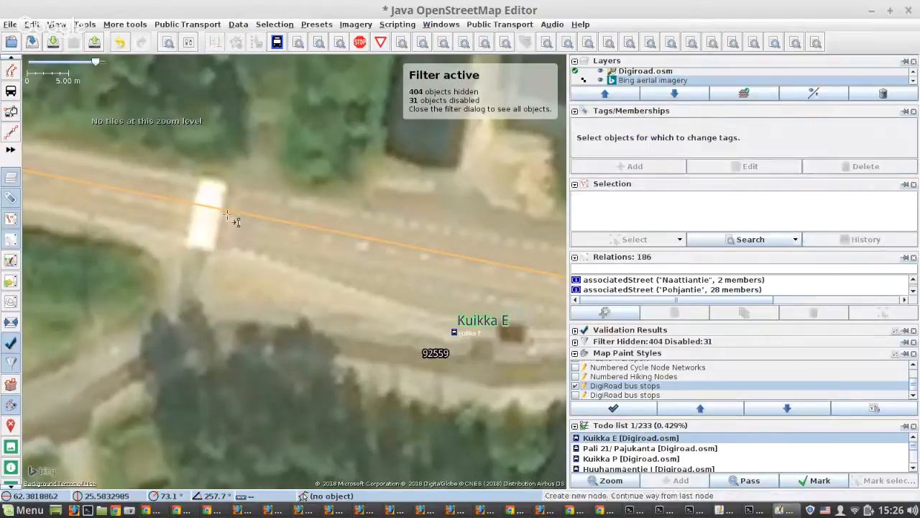
left_click(215, 209)
key("s")
left_click_drag(214, 209, 213, 220)
Step: Compare the crossing node's position on road 630 with the imagery underneath by temporarily hiding the Bing aerial imagery
scroll(211, 221, "down", 2)
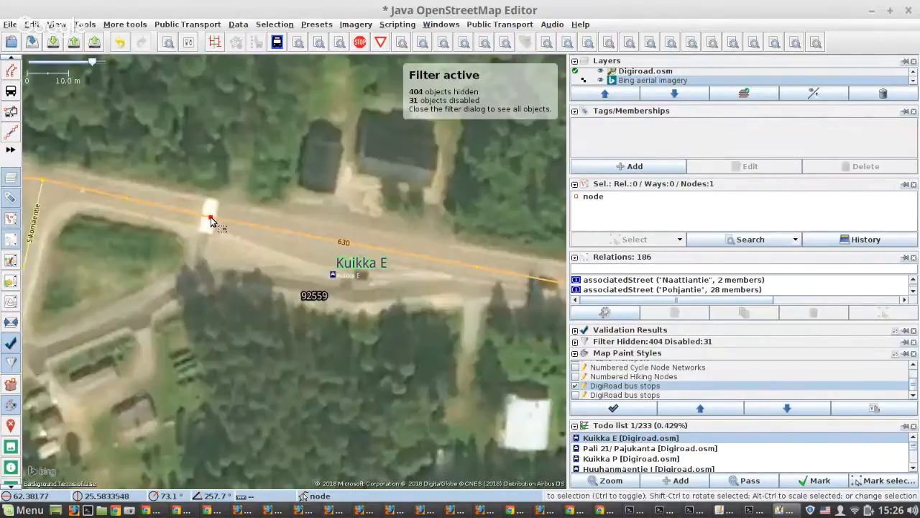
scroll(211, 221, "down", 2)
scroll(209, 230, "up", 4)
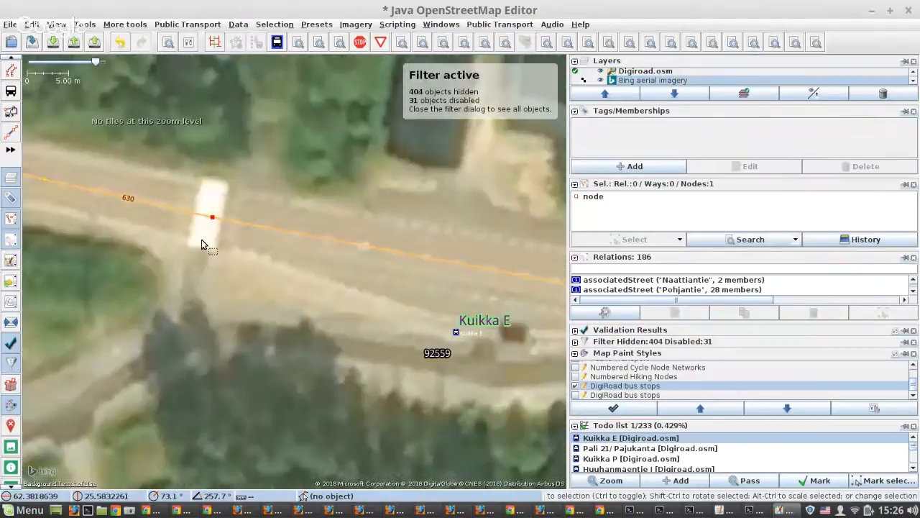
scroll(203, 243, "down", 2)
scroll(254, 228, "up", 2)
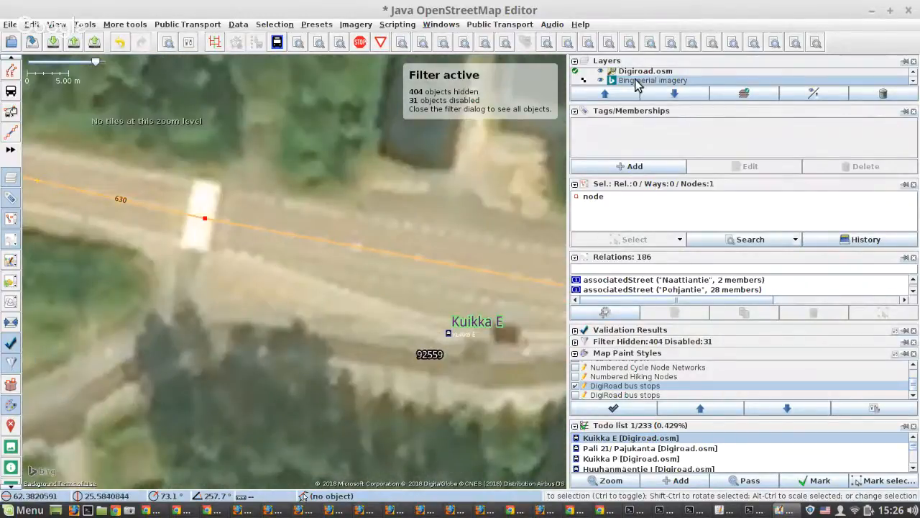
left_click(602, 81)
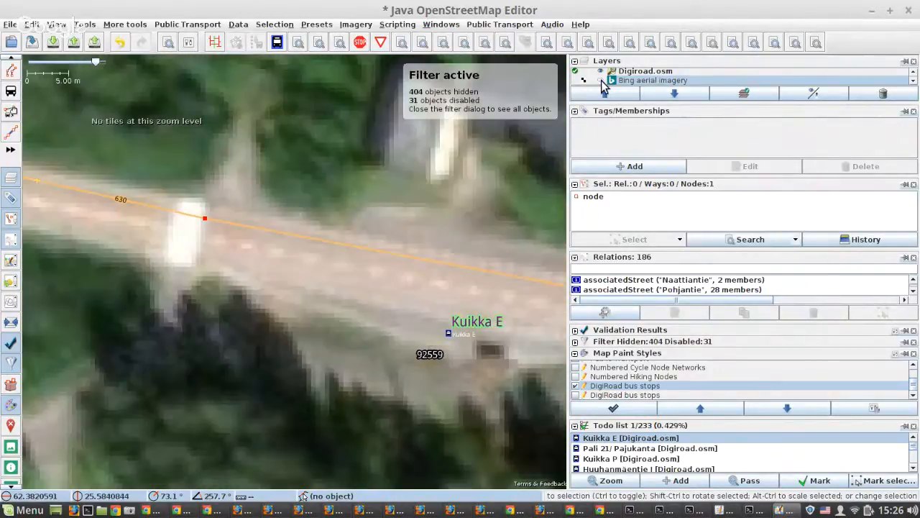
left_click(601, 80)
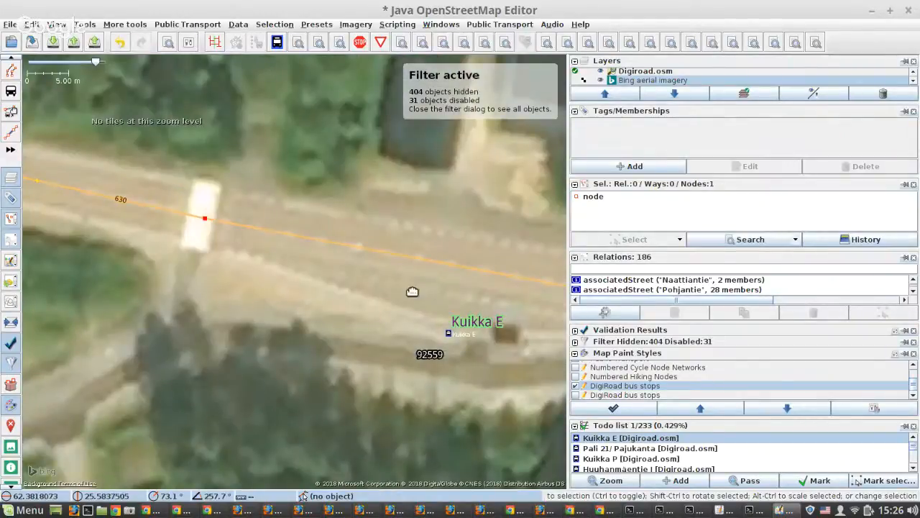
Step: Split off a segment of road 630 about 35 m long beside the Kuikka E stop and tag it bus_bay=right
left_click_drag(421, 294, 262, 268)
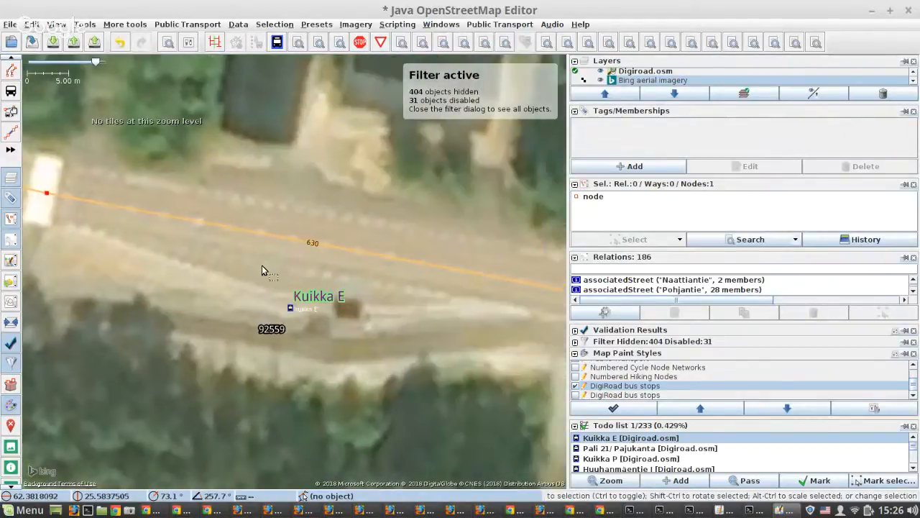
left_click(11, 135)
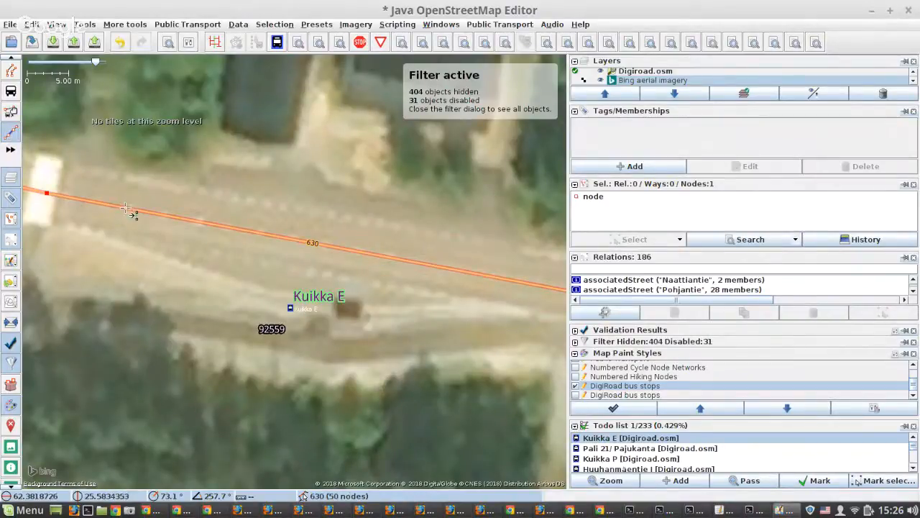
left_click(125, 208)
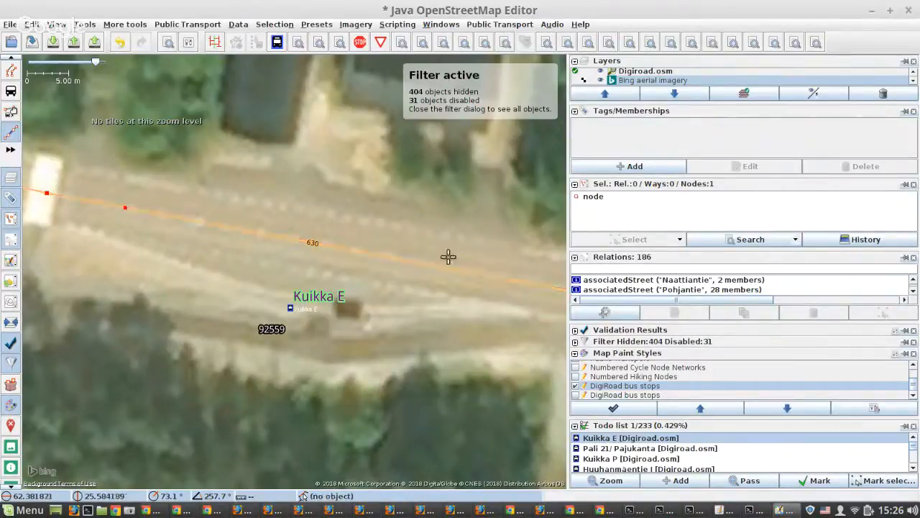
left_click(403, 262)
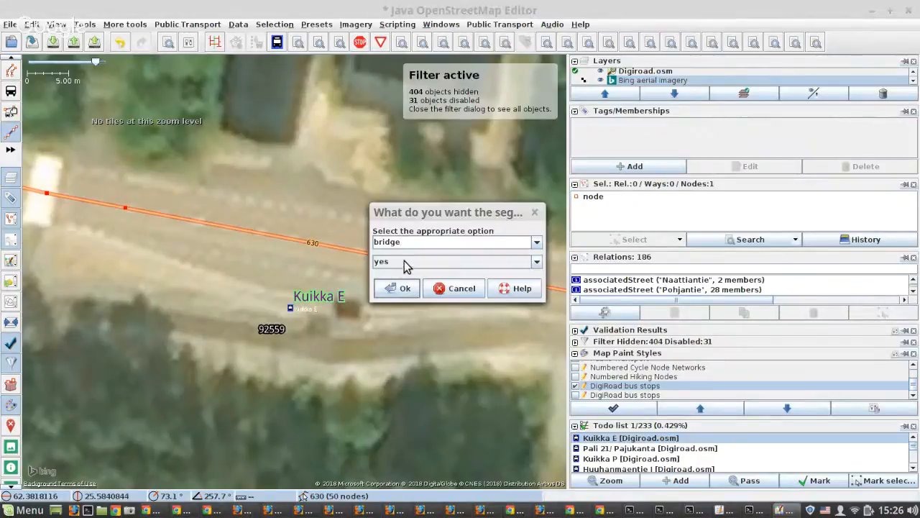
left_click(536, 242)
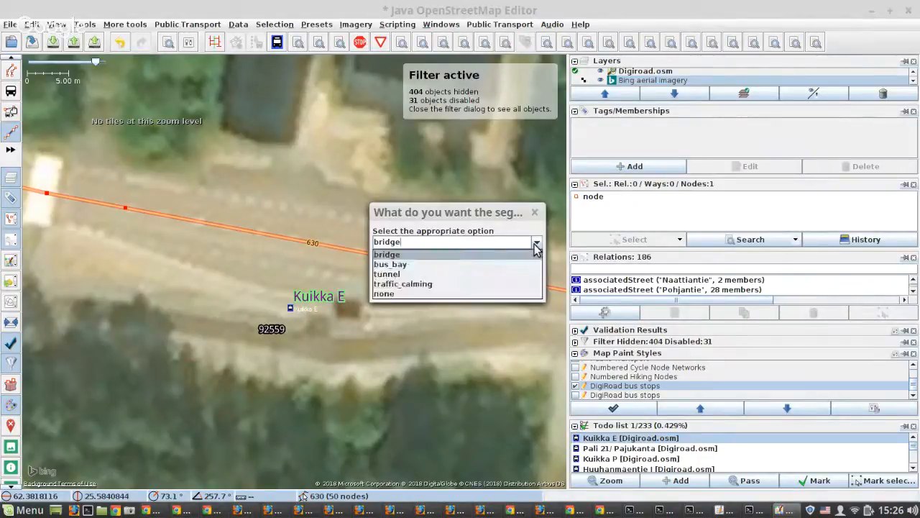
left_click(414, 267)
left_click(402, 288)
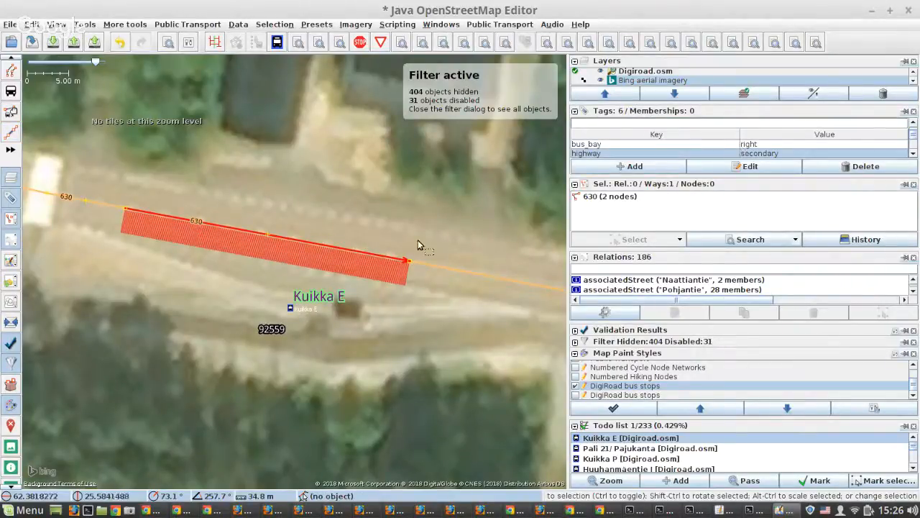
left_click(762, 144)
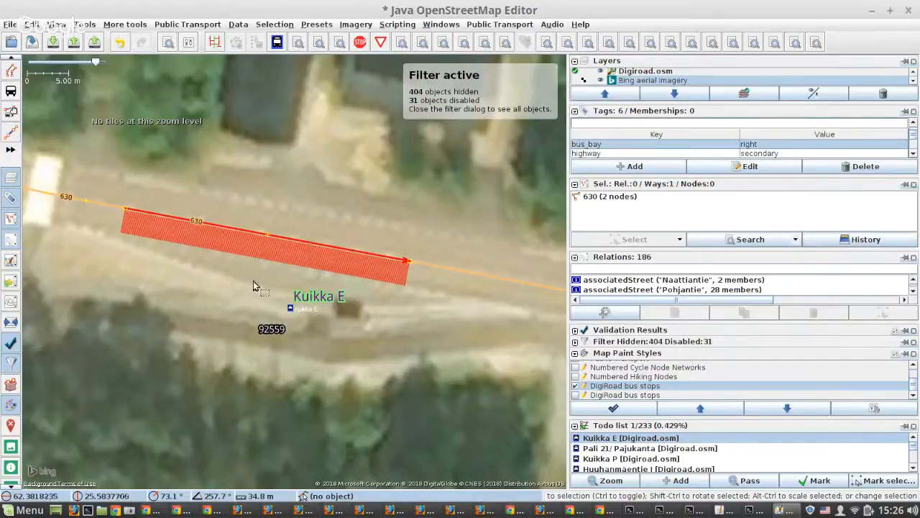
scroll(232, 252, "down", 5)
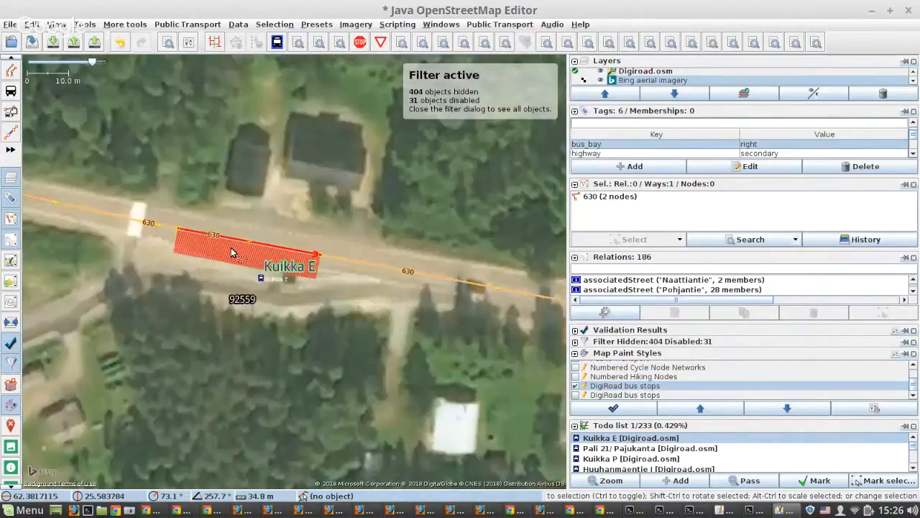
scroll(233, 252, "up", 5)
left_click(277, 285)
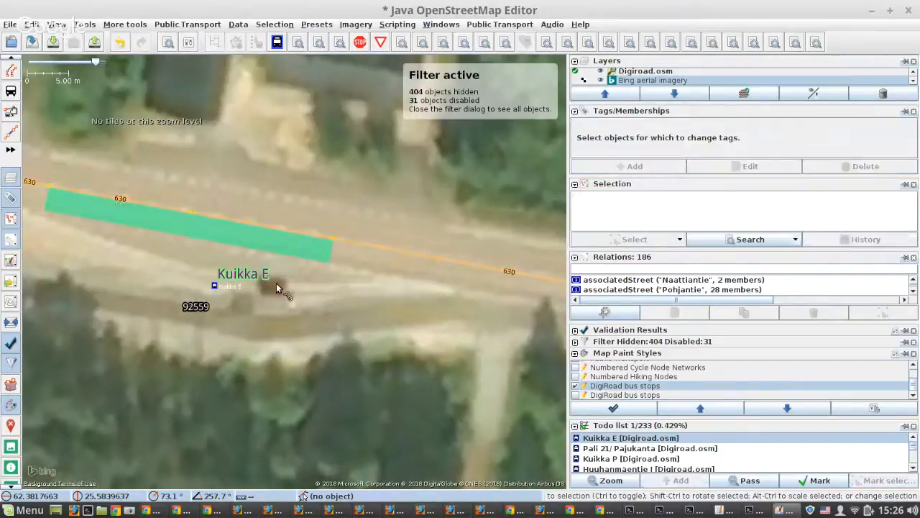
Step: Draw a rectangular public transport shelter about 4.6 m long over the structure east of the Kuikka E stop
key("b")
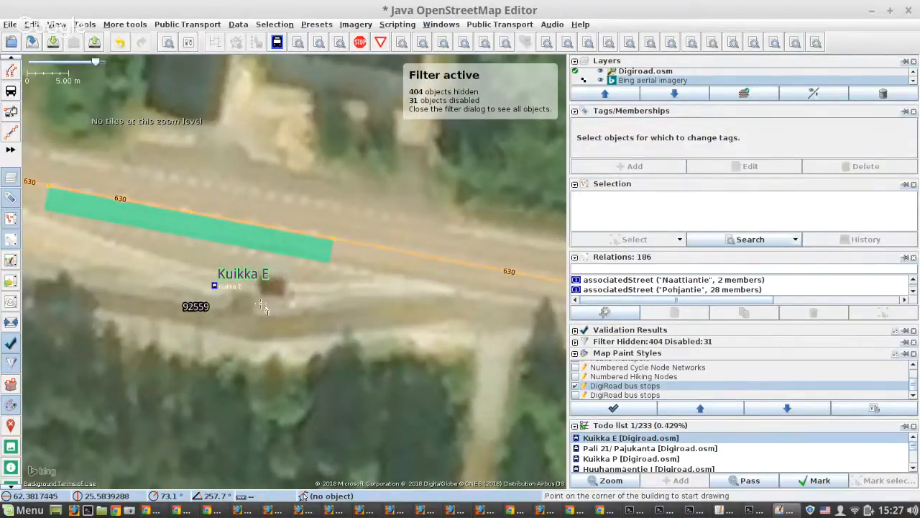
scroll(259, 303, "up", 2)
scroll(240, 282, "down", 1)
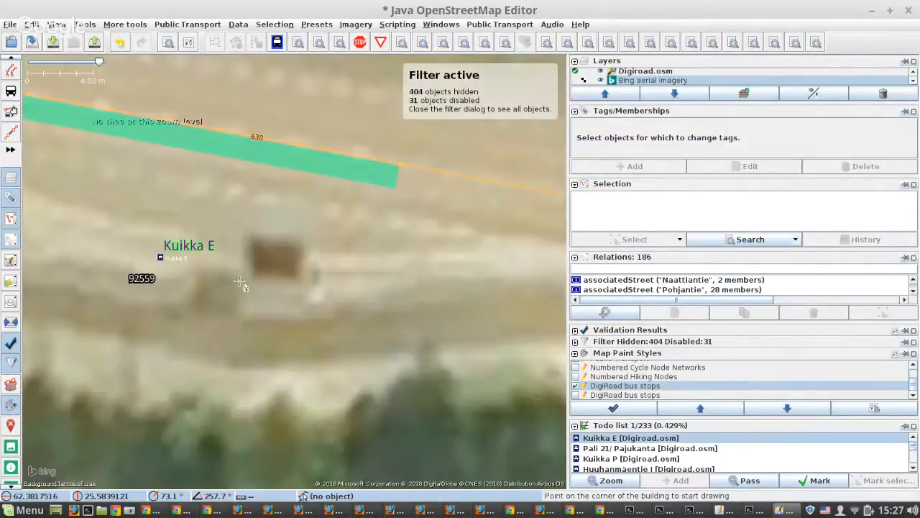
left_click(240, 280)
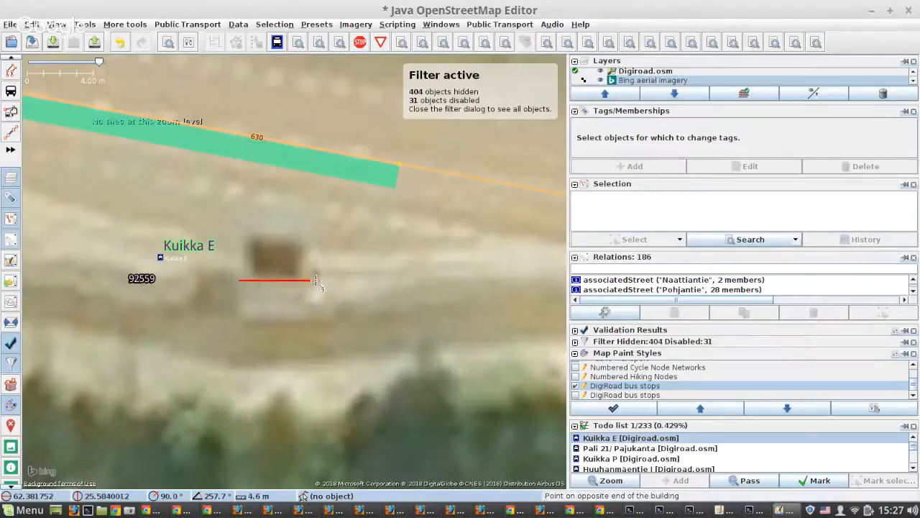
left_click(315, 279)
left_click(315, 317)
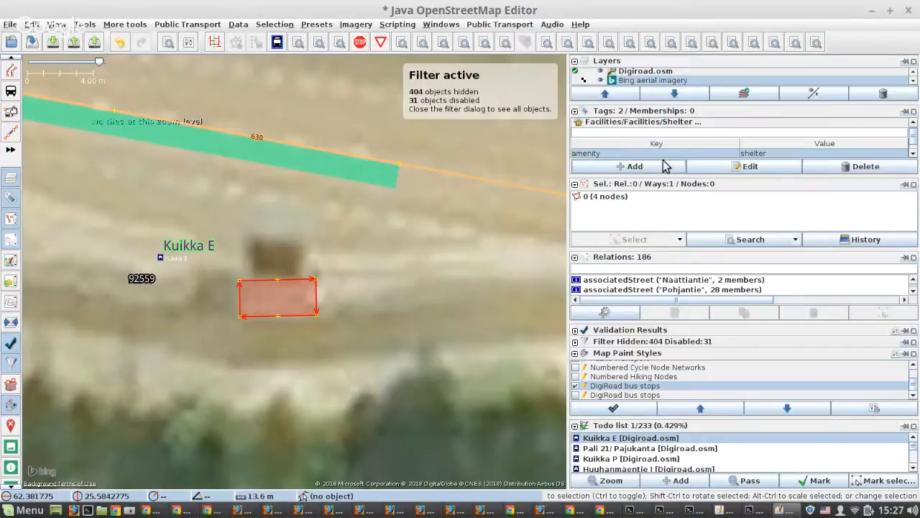
left_click_drag(645, 177, 645, 192)
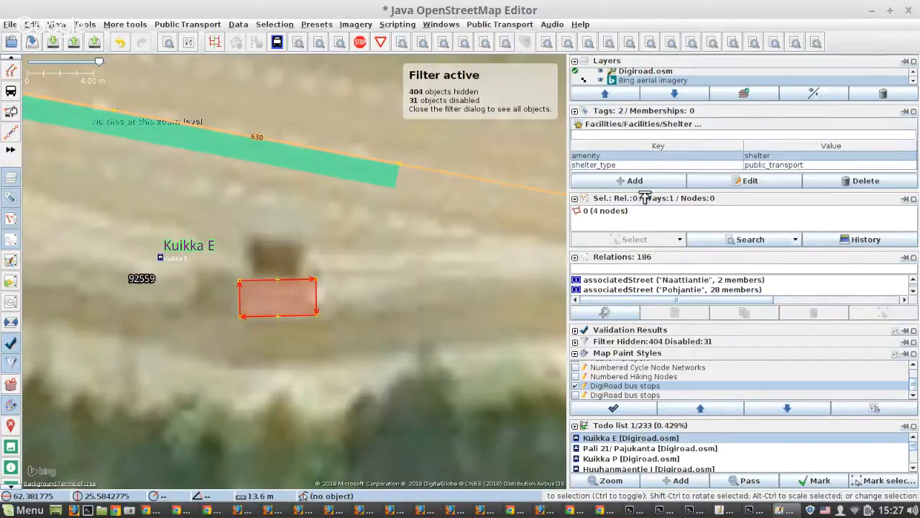
left_click(340, 229)
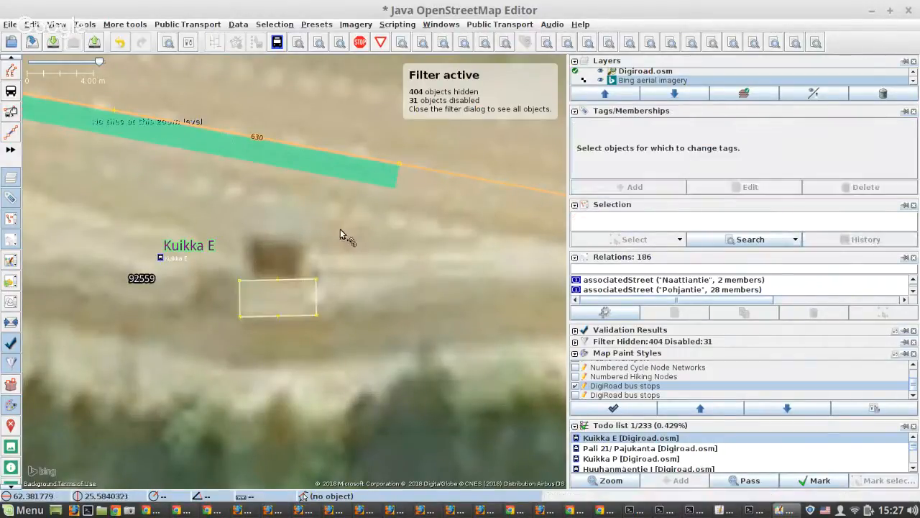
Step: Review the building tags shelter_type=public_transport and amenity=shelter in the advanced building size settings, leaving them as they are
left_click(238, 26)
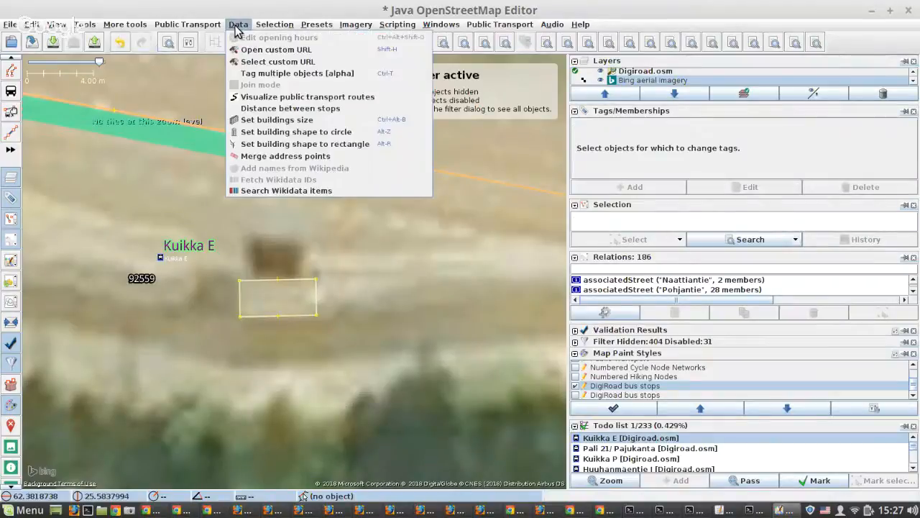
left_click(274, 121)
left_click(503, 294)
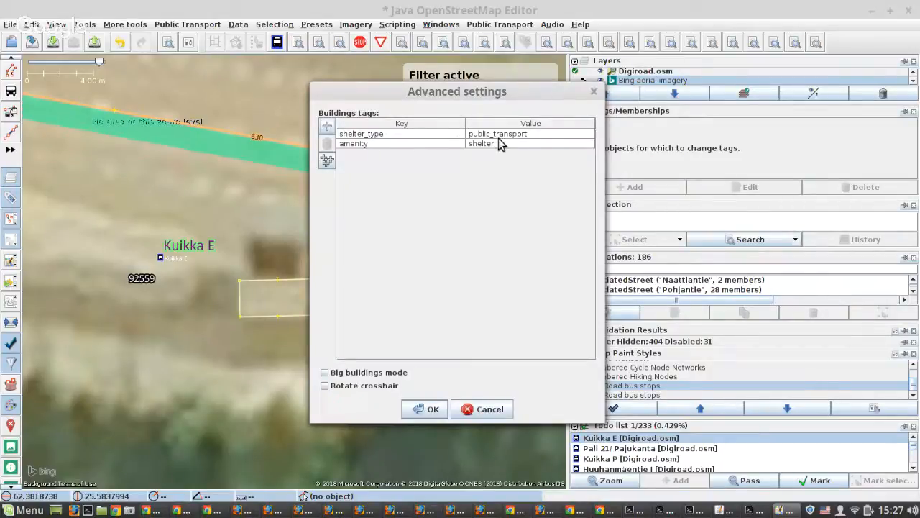
left_click(327, 126)
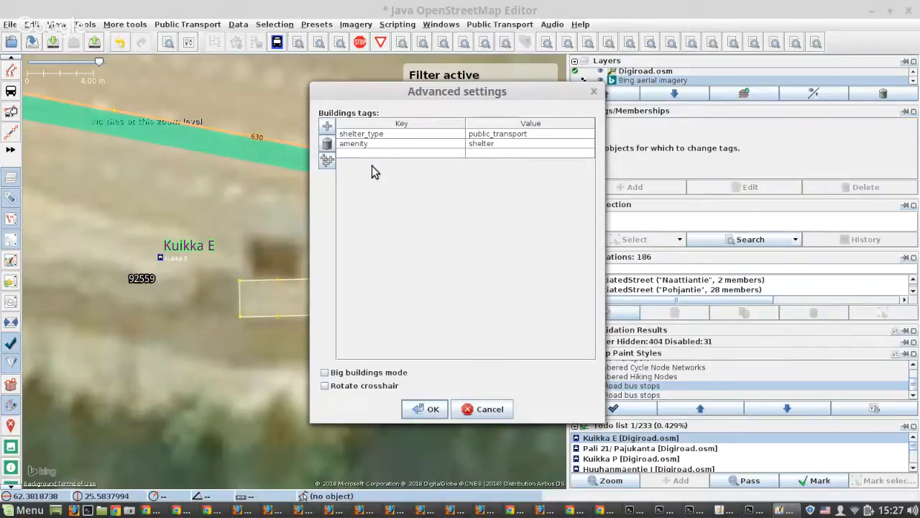
left_click(484, 409)
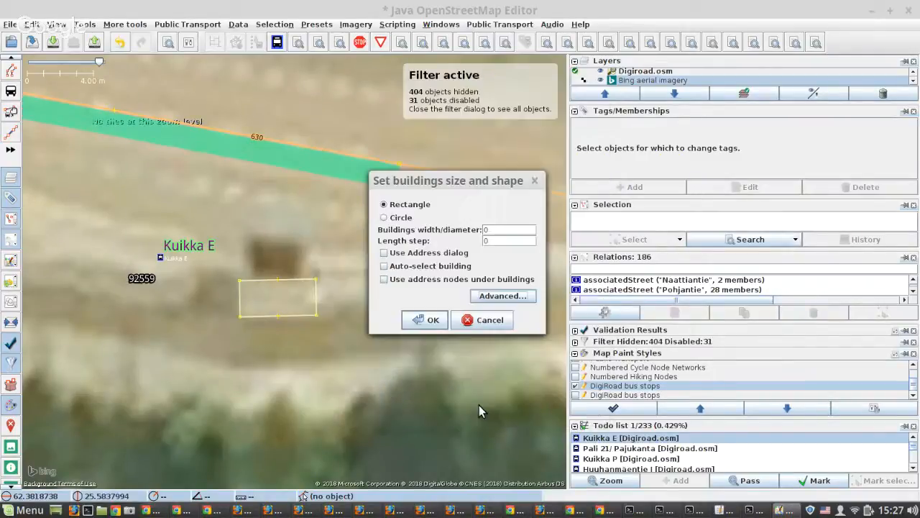
left_click(428, 322)
Step: Draw a four-node way about 46 m long from near the pedestrian crossing past the Kuikka E stop and its shelter
scroll(281, 286, "down", 3)
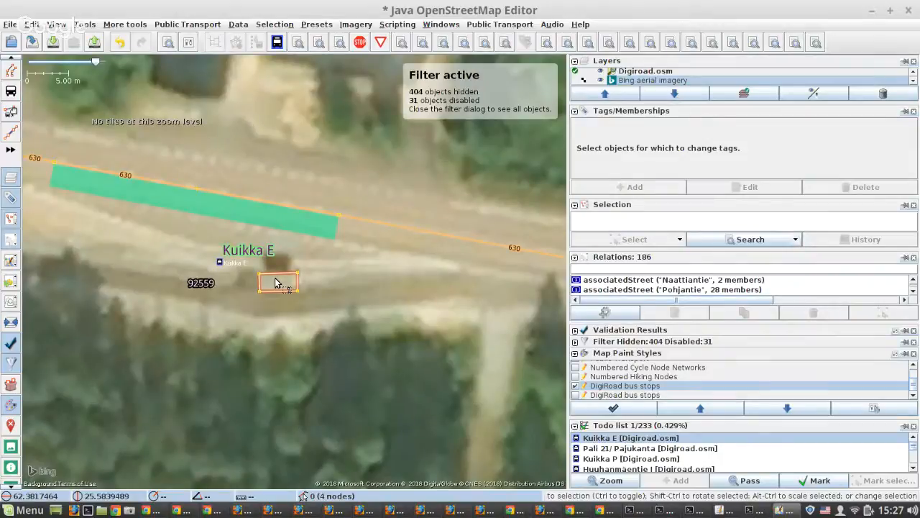
scroll(274, 282, "down", 3)
scroll(183, 264, "up", 3)
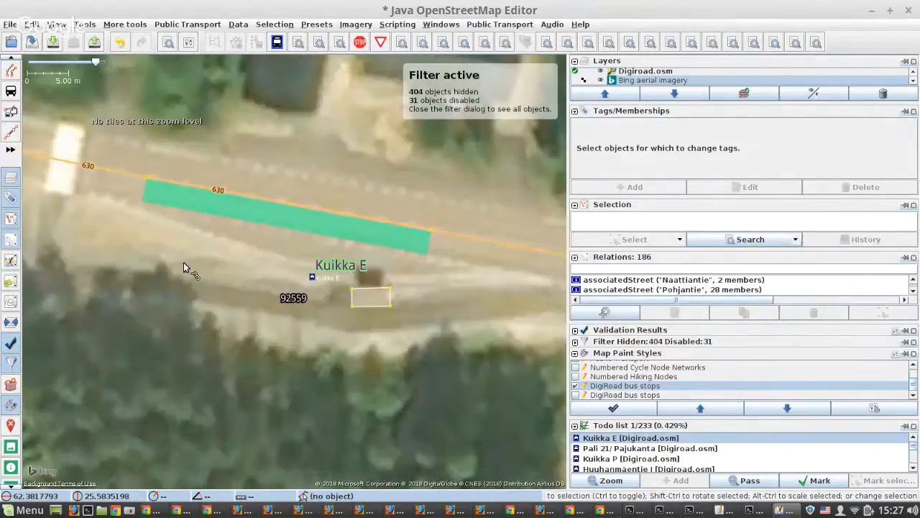
key("a")
left_click(115, 208)
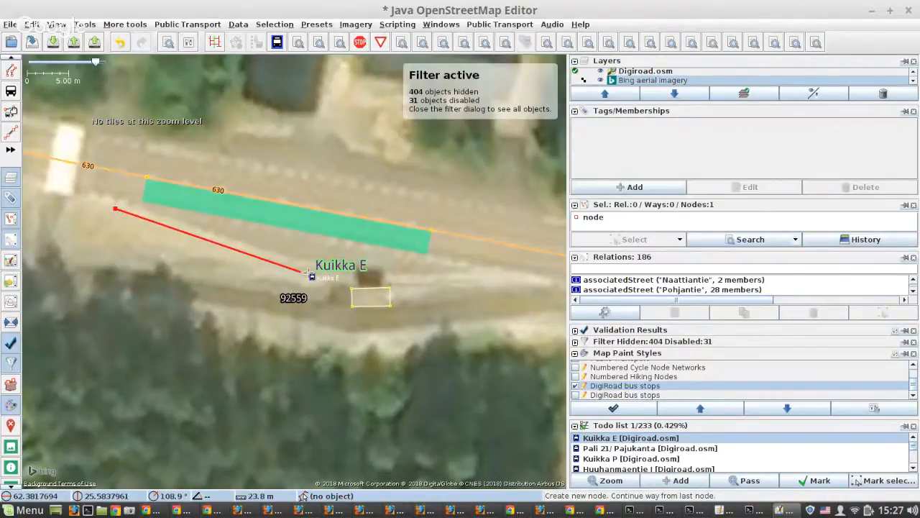
scroll(327, 276, "up", 2)
scroll(345, 278, "down", 2)
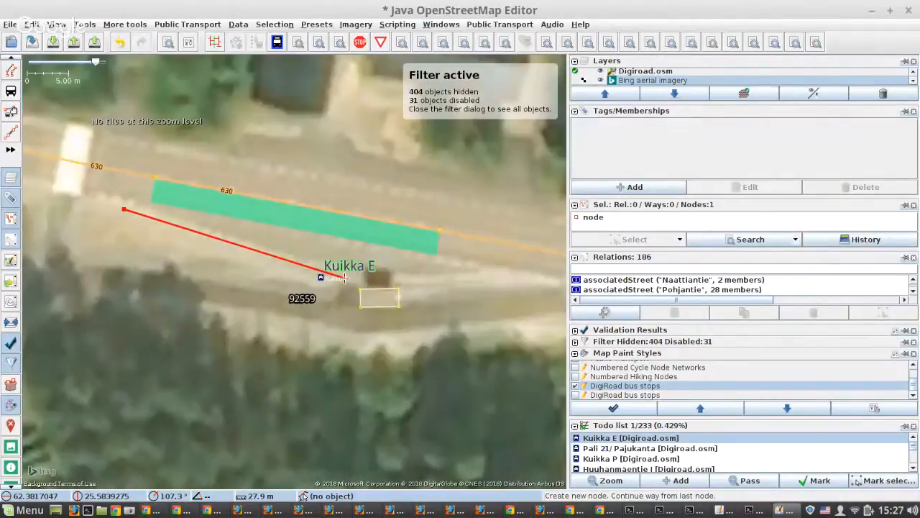
left_click(345, 278)
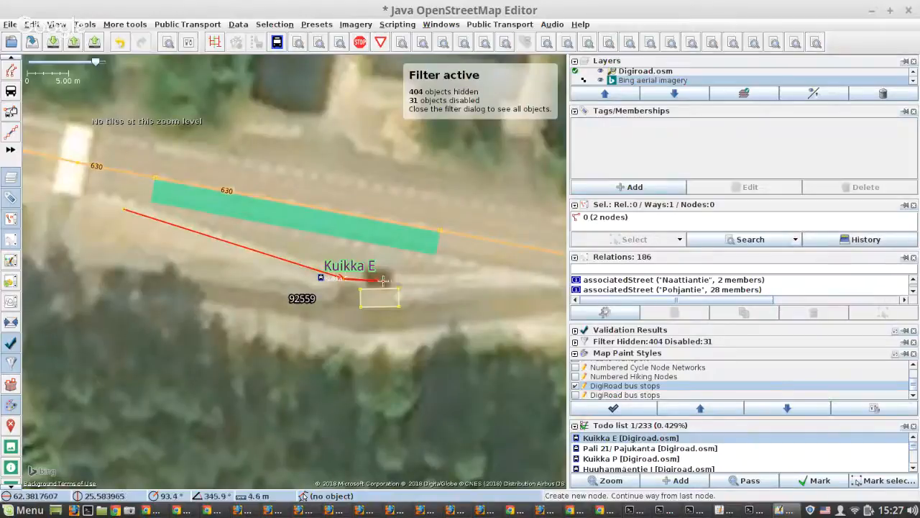
left_click(383, 280)
left_click(492, 274)
key("s")
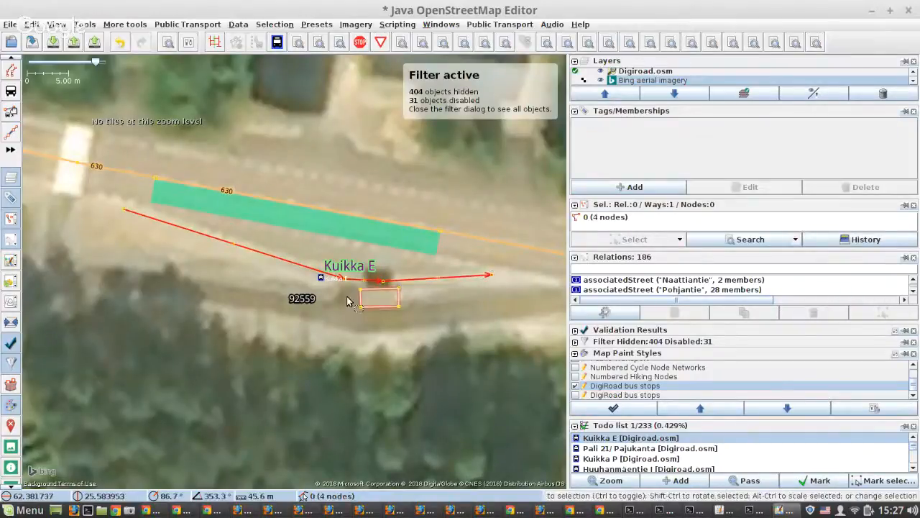
Step: Add a highway tag to the new way beside the Kuikka E stop and deselect it
left_click(627, 187)
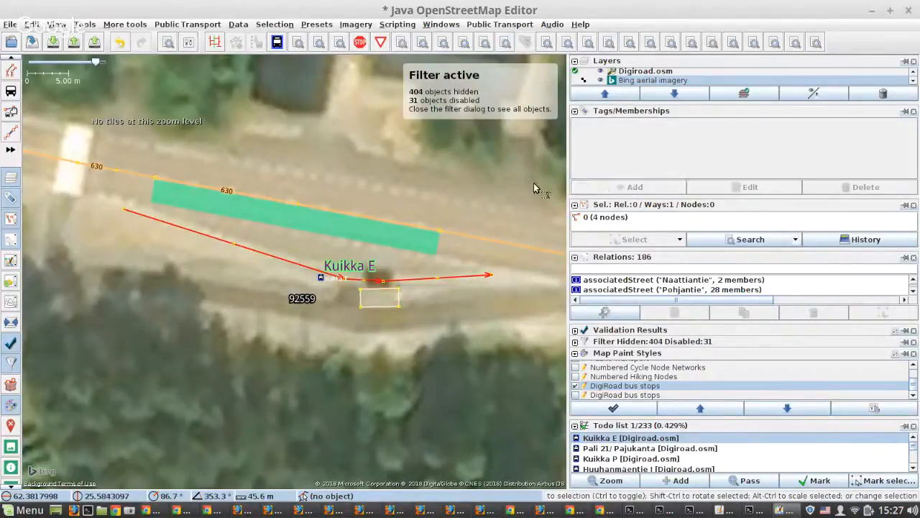
key("Escape")
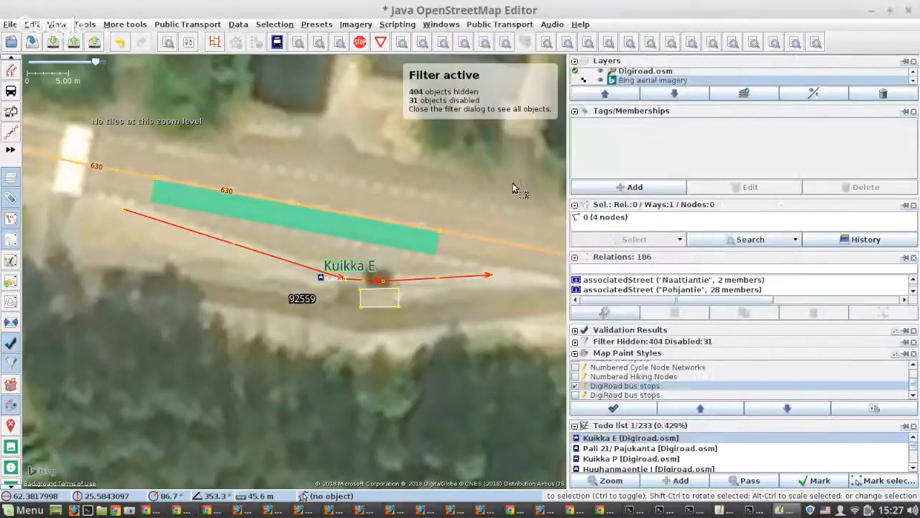
left_click(231, 282)
Step: Align road 630 west of the Sikomäentie junction to the imagery, moving the side track's junction node onto the carriageway's centre
scroll(232, 283, "down", 1)
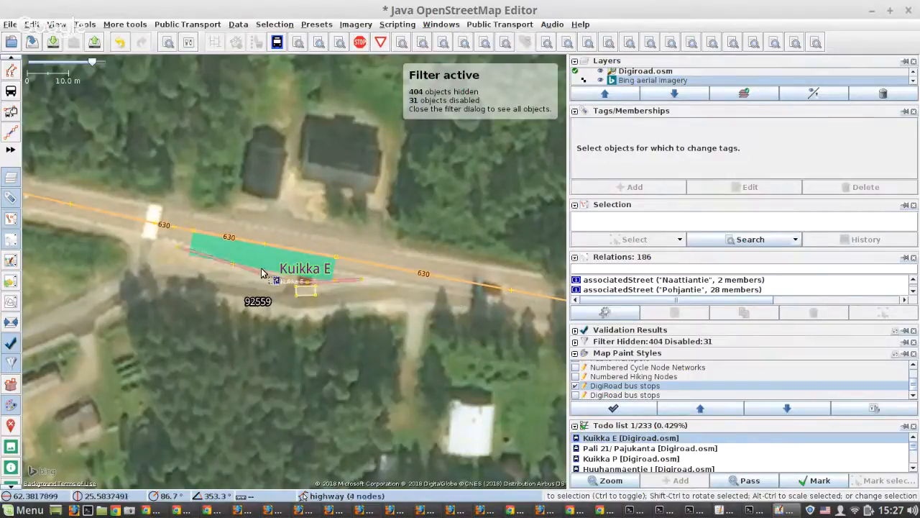
scroll(263, 273, "down", 2)
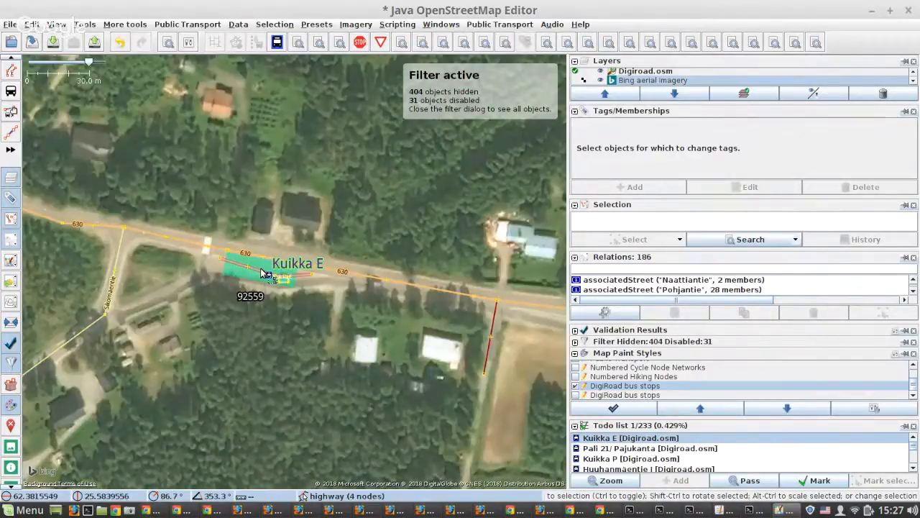
scroll(64, 225, "up", 2)
left_click_drag(65, 225, 235, 229)
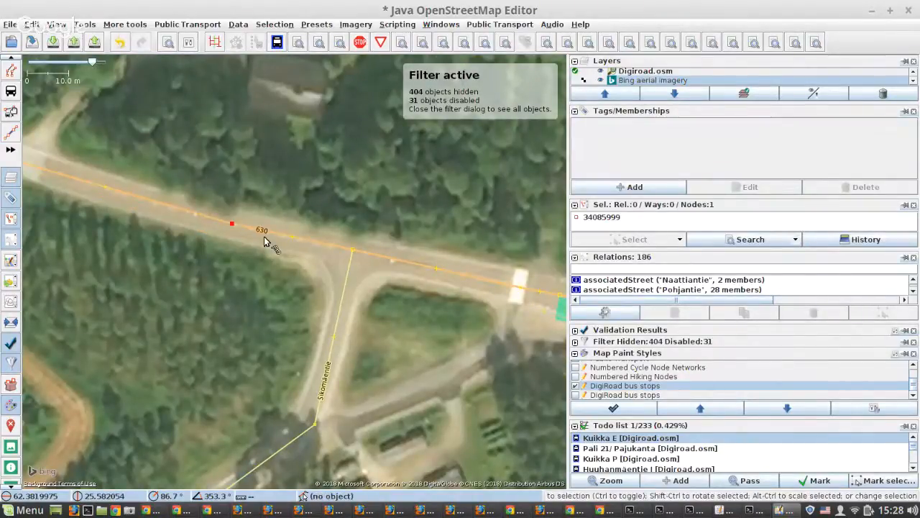
scroll(263, 241, "down", 2)
scroll(119, 197, "up", 2)
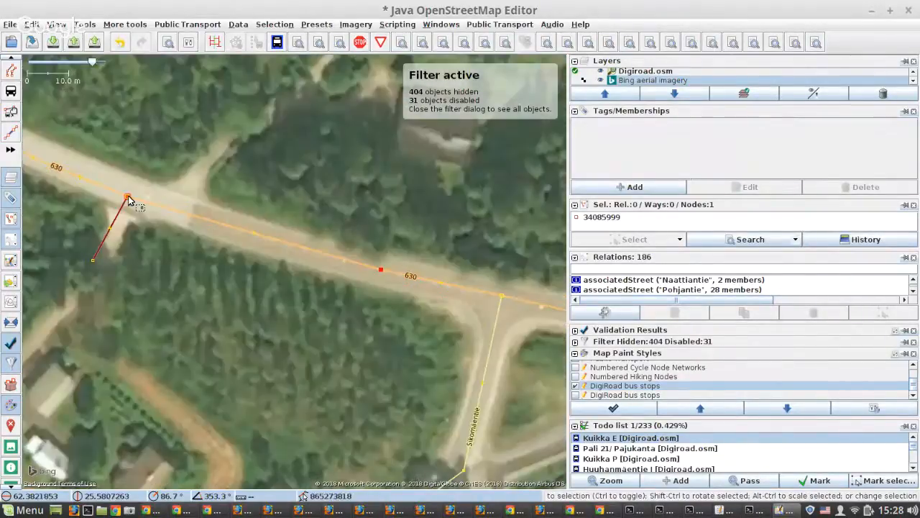
left_click_drag(128, 197, 133, 191)
Step: Add a node to road 630 between the side track and the Sikomäentie junction and place it on the carriageway's centre
left_click(261, 231)
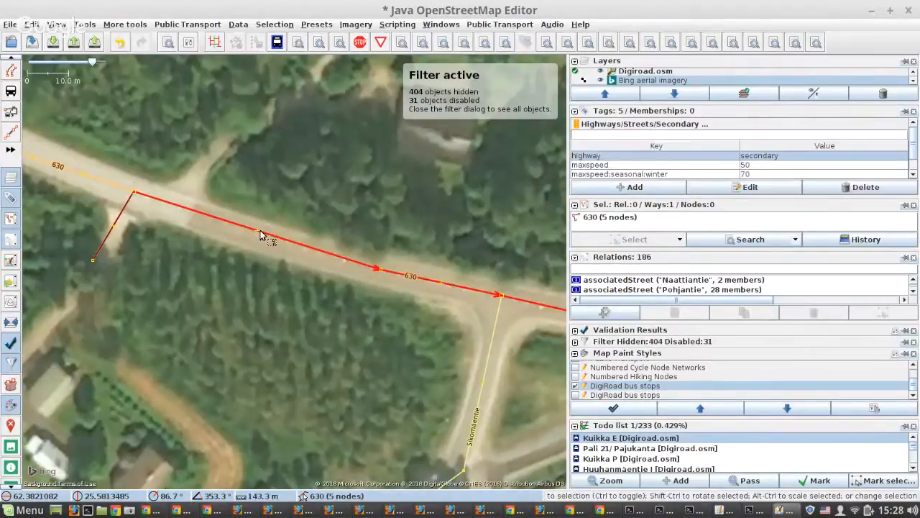
left_click_drag(261, 231, 255, 231)
key("ctrl+z")
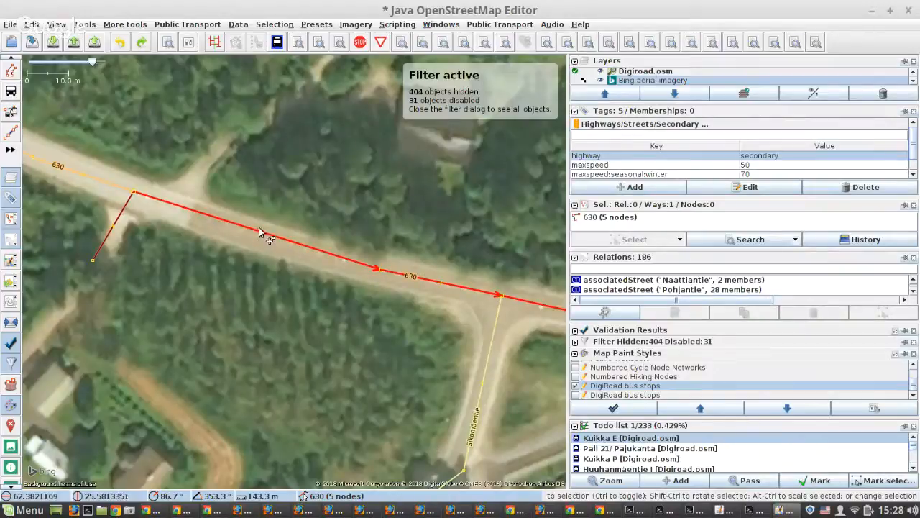
left_click_drag(258, 230, 254, 233)
scroll(201, 225, "down", 2)
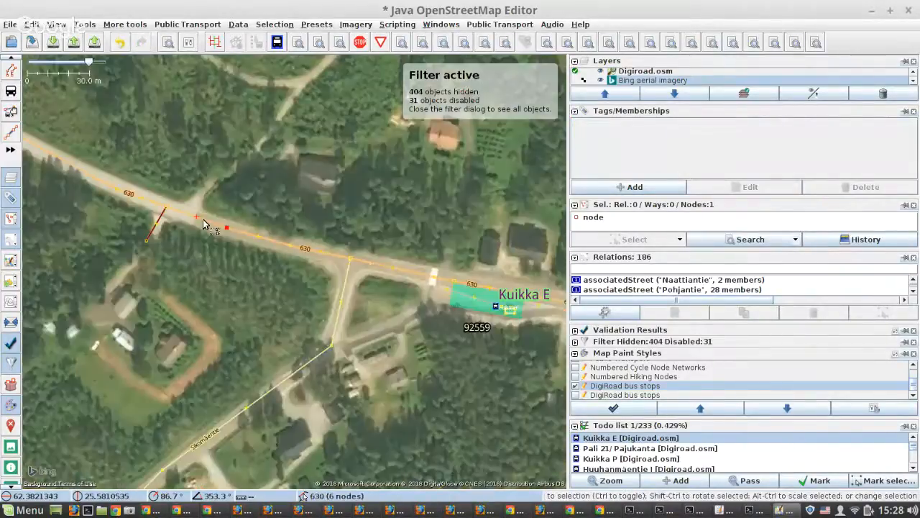
Step: Move the road 630 node east of the Tikkakoskentie junction northwards onto the carriageway's centre
left_click_drag(543, 314, 185, 277)
scroll(348, 287, "up", 2)
left_click_drag(424, 335, 96, 277)
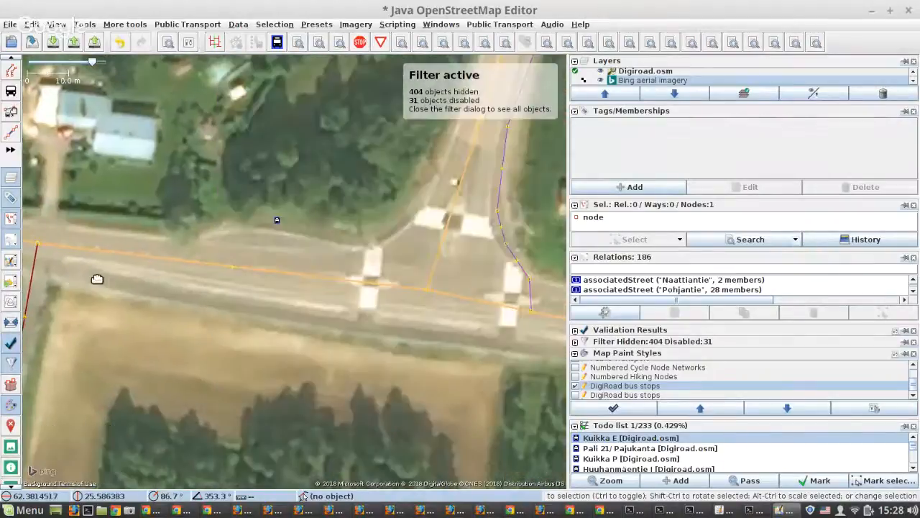
scroll(191, 289, "down", 2)
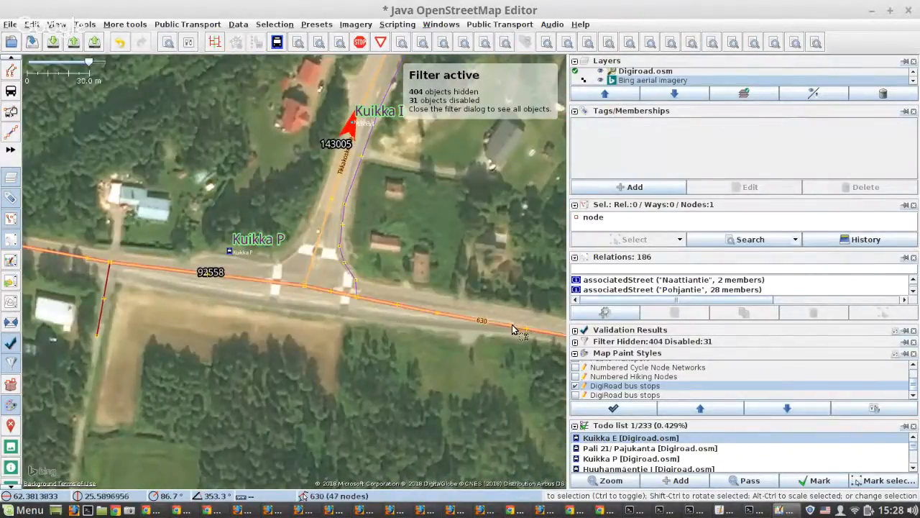
scroll(516, 328, "up", 2)
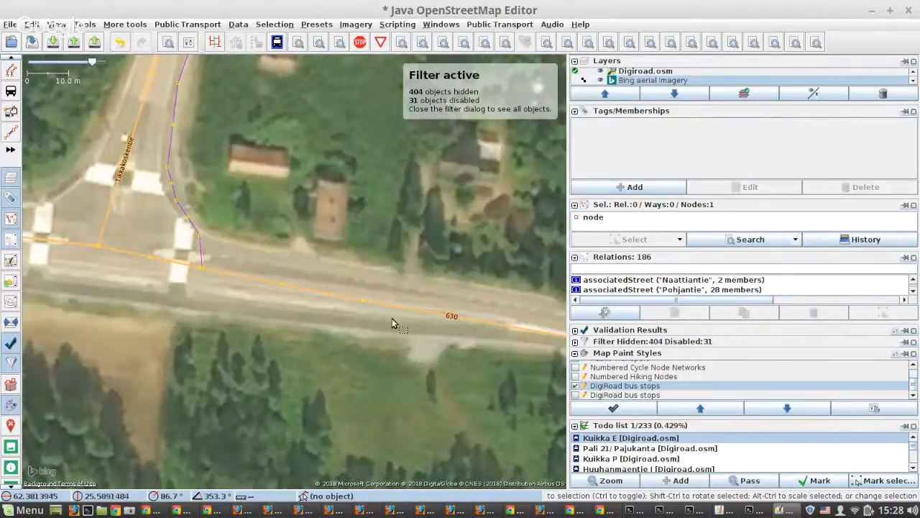
scroll(410, 306, "up", 1)
left_click(320, 296)
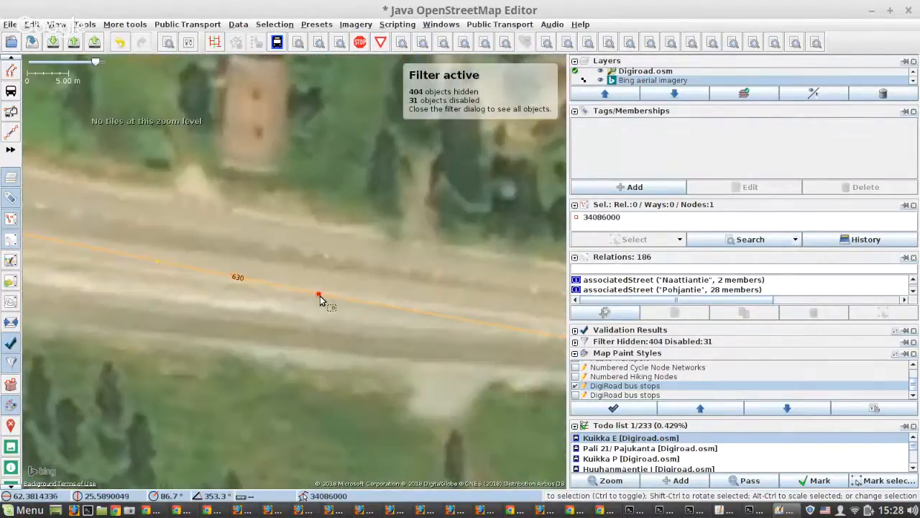
left_click_drag(320, 296, 320, 268)
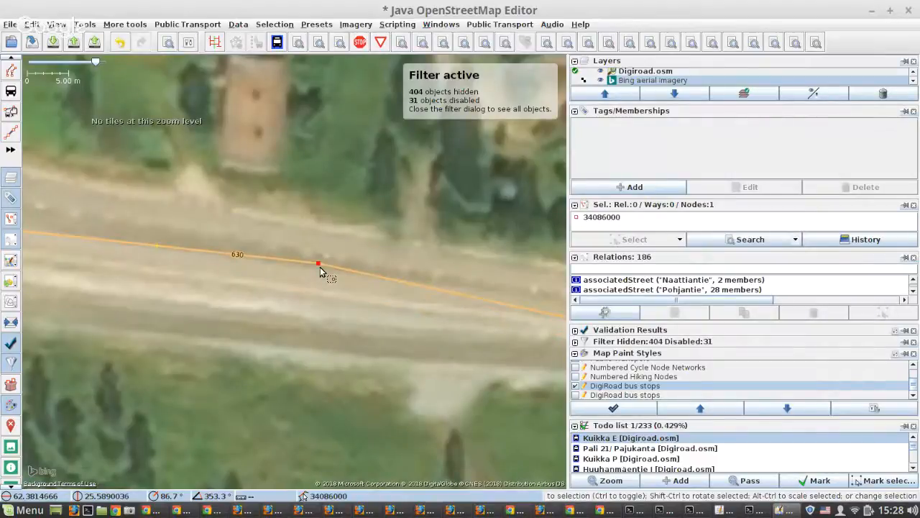
Step: Reshape the road 630 bend farther east by adding a node and moving the following node onto the carriageway's centre
scroll(317, 269, "down", 2)
scroll(499, 319, "up", 2)
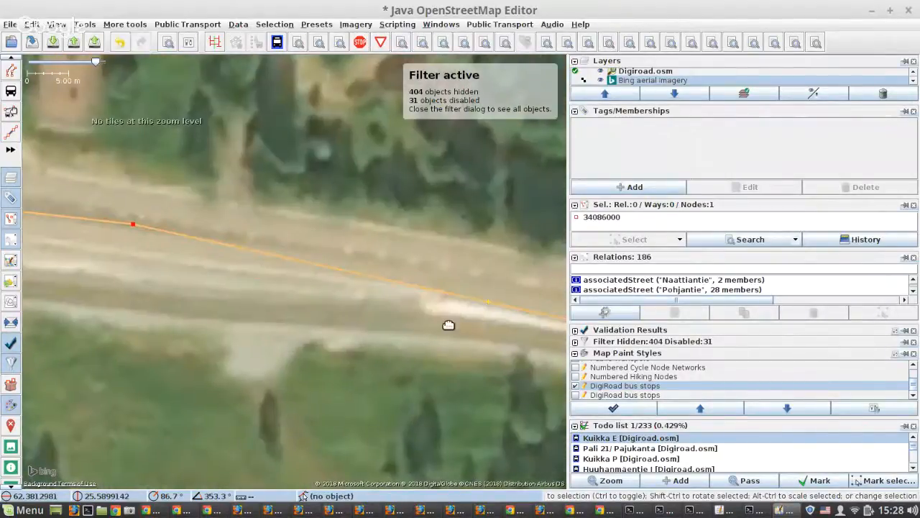
scroll(254, 286, "down", 2)
left_click_drag(255, 282, 231, 262)
left_click(395, 315)
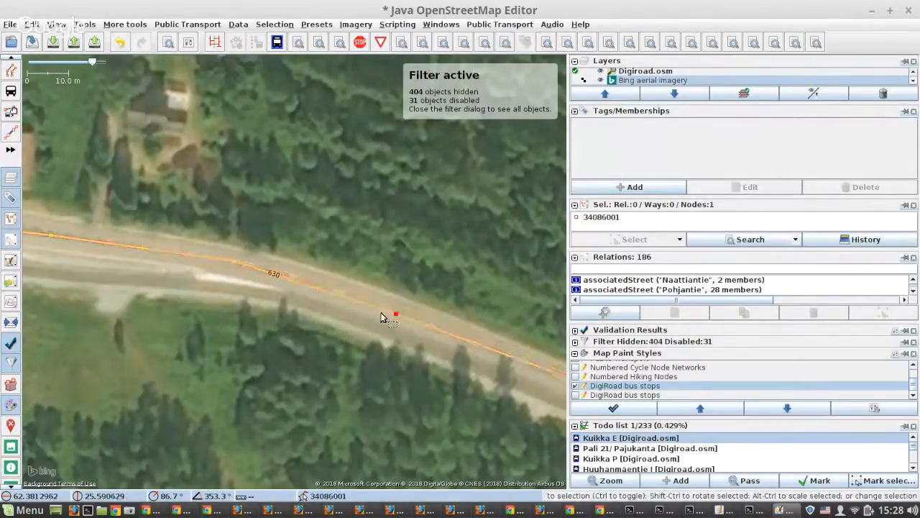
left_click_drag(381, 317, 353, 297)
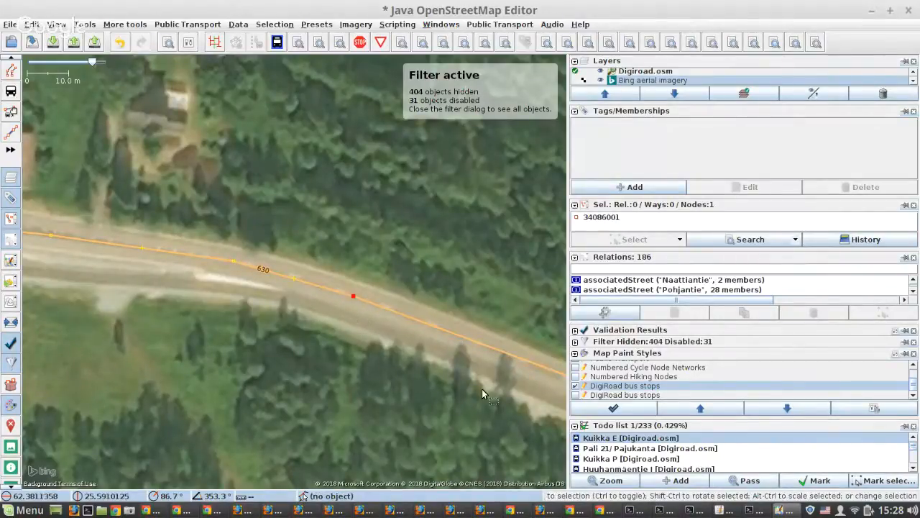
Step: Add a node to the path alongside Tikkakoskentie near the Kuikka I stop and align the adjacent path node to the imagery
left_click_drag(481, 389, 154, 301)
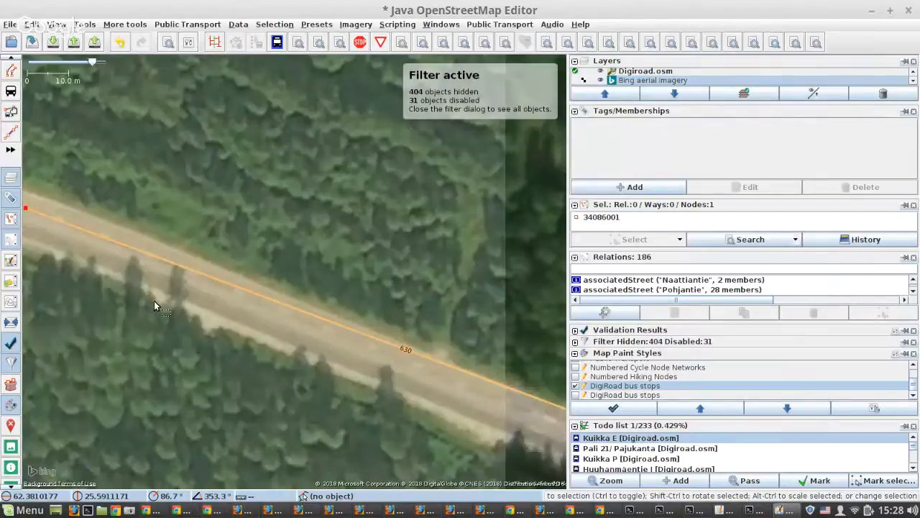
scroll(427, 371, "down", 2)
left_click_drag(212, 325, 561, 363)
scroll(335, 282, "up", 2)
mouse_move(403, 176)
left_mouse_down()
mouse_move(347, 247)
mouse_move(310, 342)
mouse_move(310, 289)
left_mouse_up()
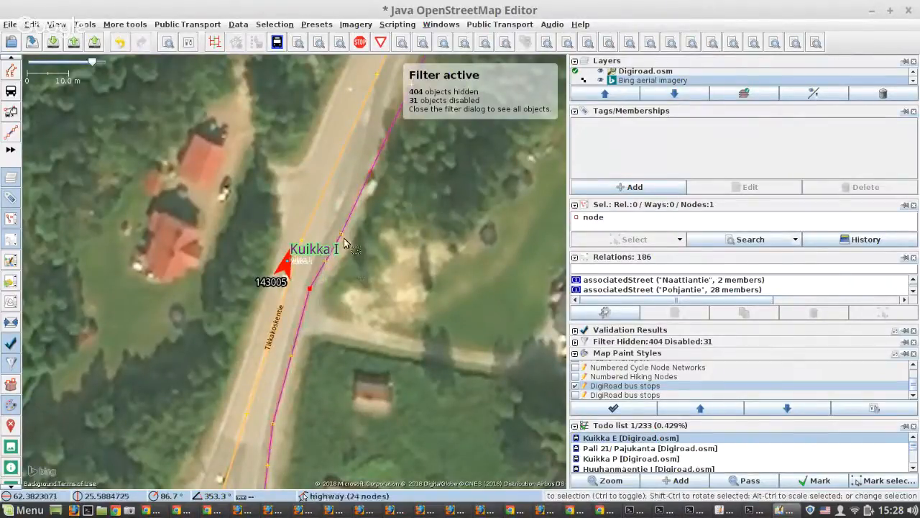
left_click_drag(342, 234, 340, 223)
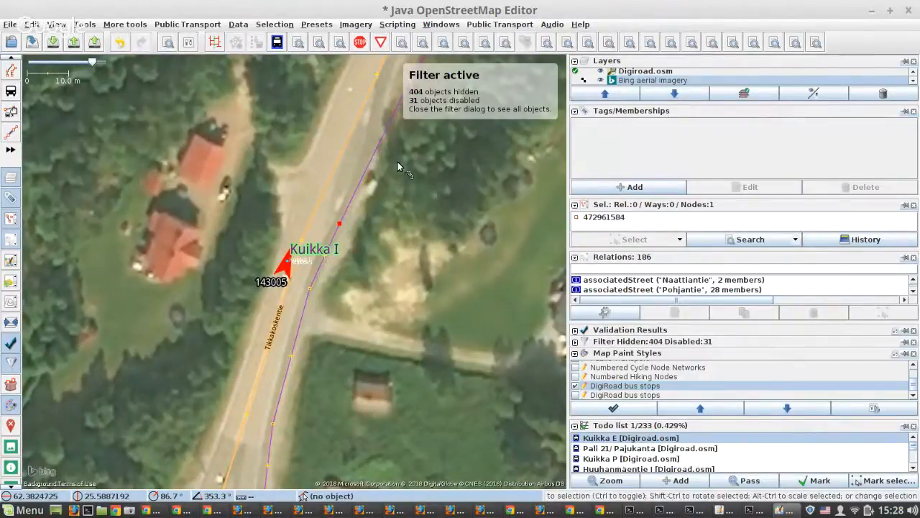
Step: Move the path's junction with road 630 onto the crossing east of Tikkakoskentie, and move the preceding path node to the crossing's northern end
scroll(397, 162, "down", 3)
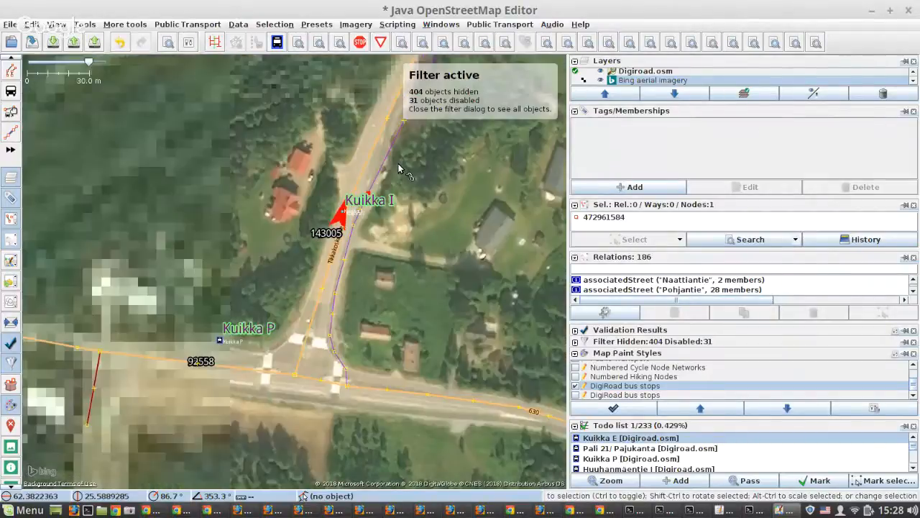
left_click_drag(143, 396, 376, 386)
scroll(376, 385, "up", 2)
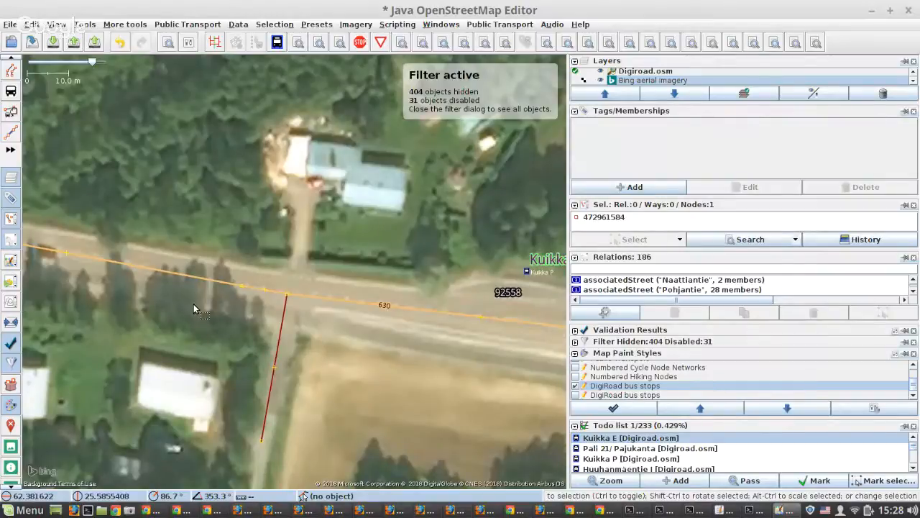
scroll(500, 347, "down", 2)
left_click(315, 333)
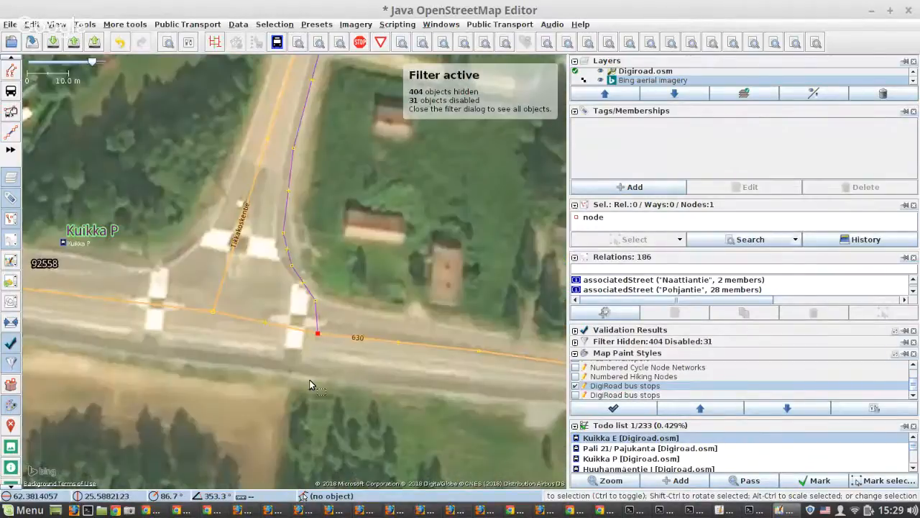
scroll(311, 335, "up", 2)
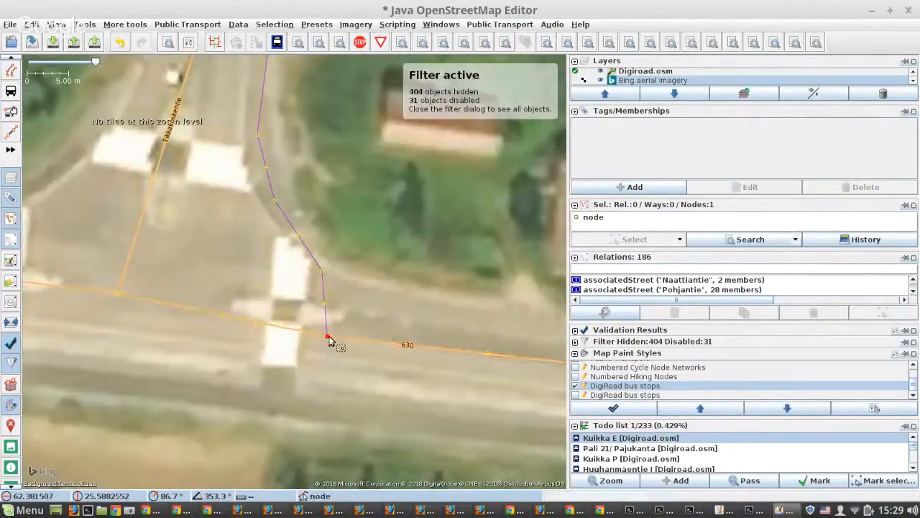
left_click_drag(327, 338, 284, 312)
left_click(321, 270)
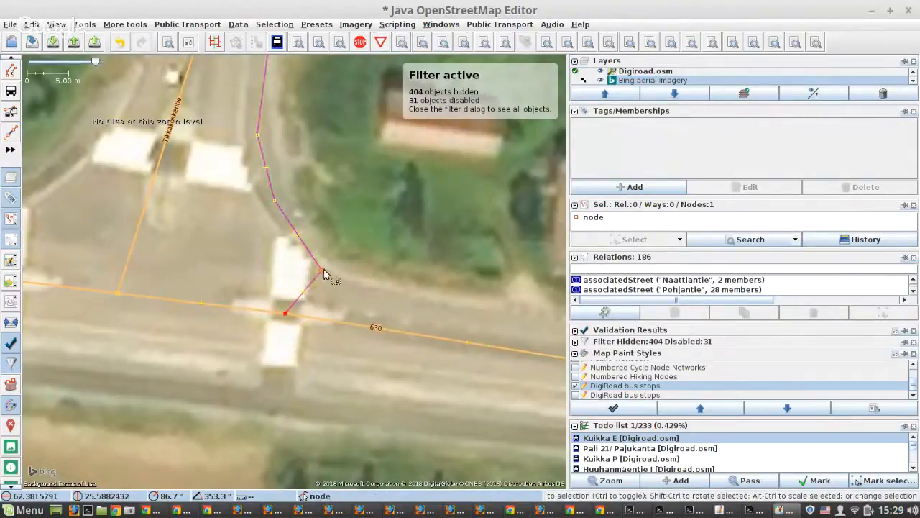
left_click_drag(305, 246, 295, 235)
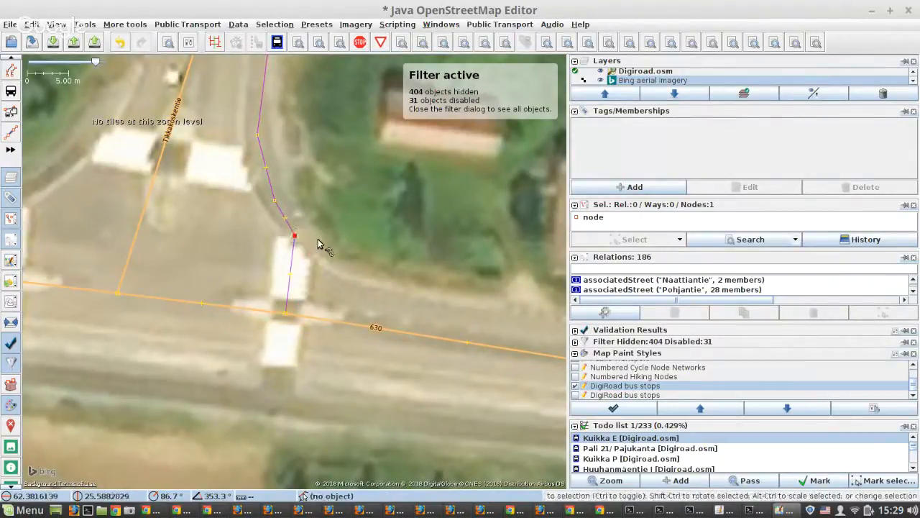
Step: Shift the Tikkakoskentie junction node slightly east along road 630 to match the imagery
scroll(318, 238, "down", 2)
scroll(217, 268, "up", 2)
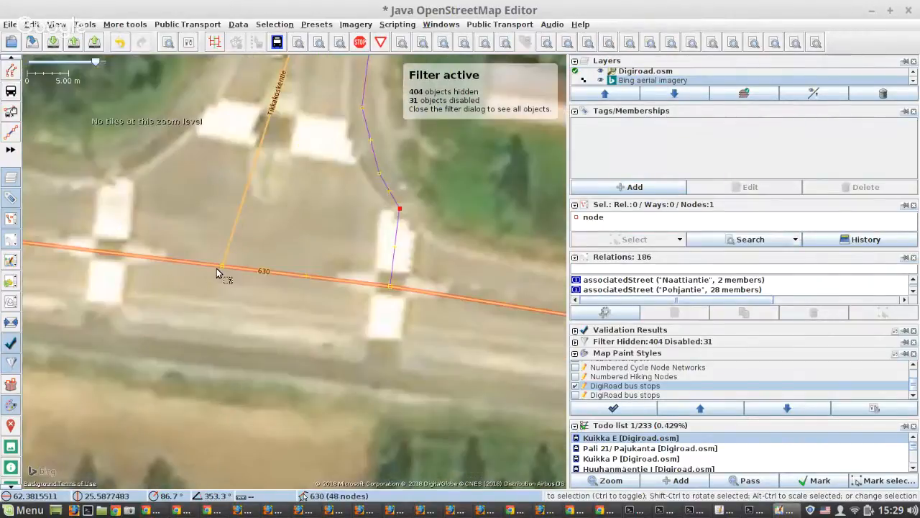
left_click(216, 269)
left_click_drag(220, 266, 240, 269)
Step: Move the side track's junction node and the next road 630 node to its west slightly north onto the carriageway's centre
scroll(241, 273, "down", 5)
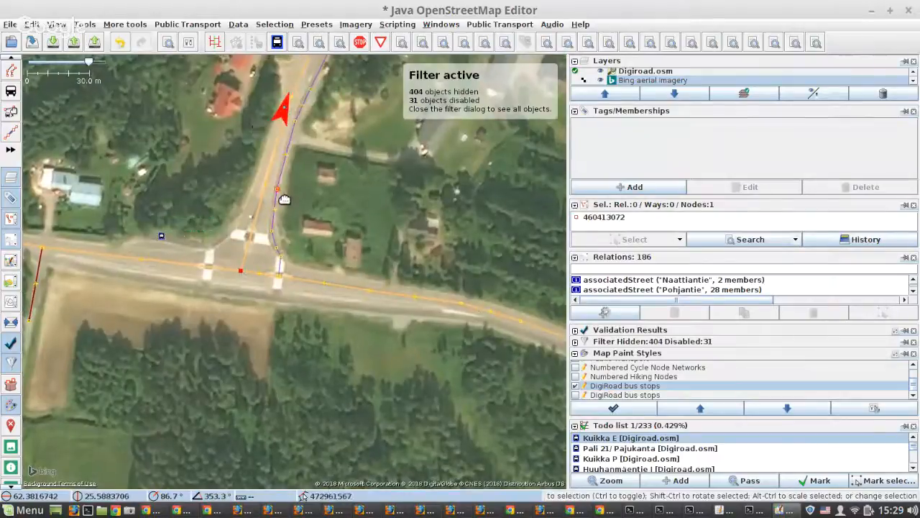
left_click_drag(283, 199, 442, 161)
scroll(251, 218, "up", 2)
scroll(385, 185, "up", 2)
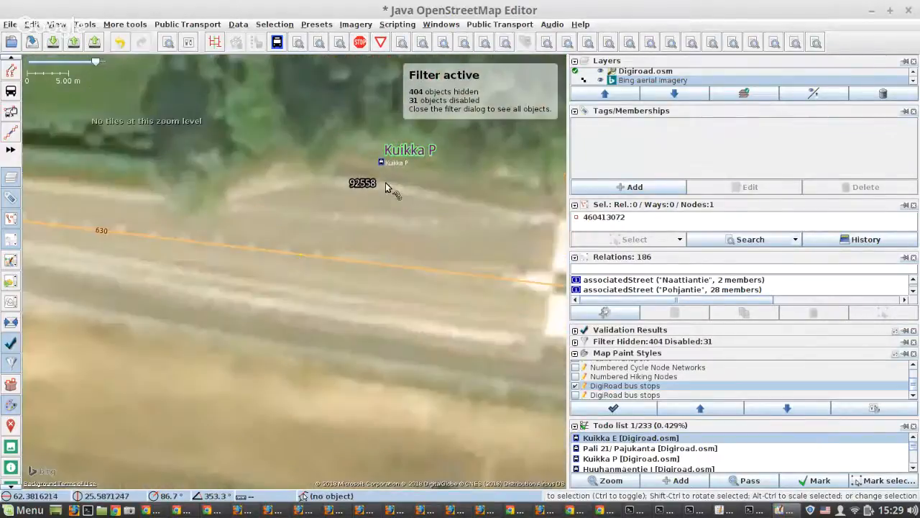
left_click_drag(143, 263, 396, 263)
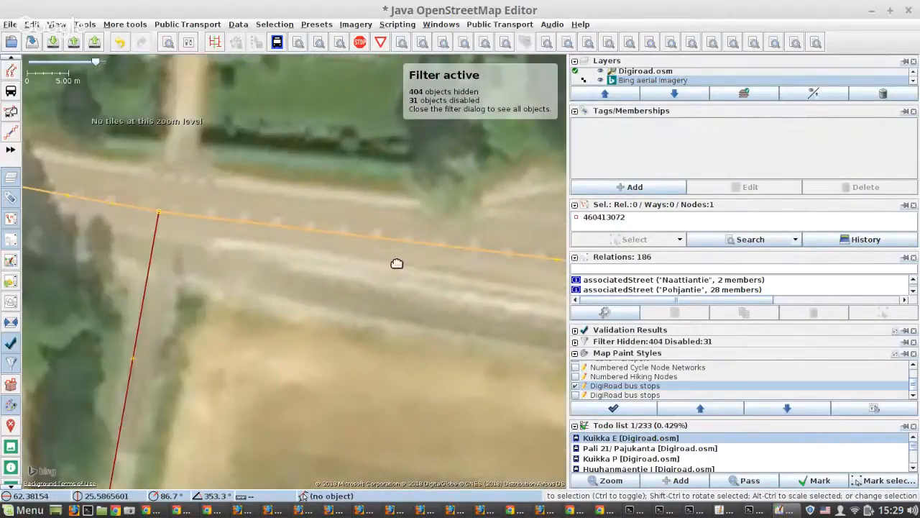
left_click_drag(159, 212, 161, 206)
left_click_drag(64, 193, 64, 190)
scroll(96, 205, "down", 2)
Step: Split off the road 630 segment beside the Kuikka P stop and tag it bus_bay=left
left_click_drag(413, 240, 331, 258)
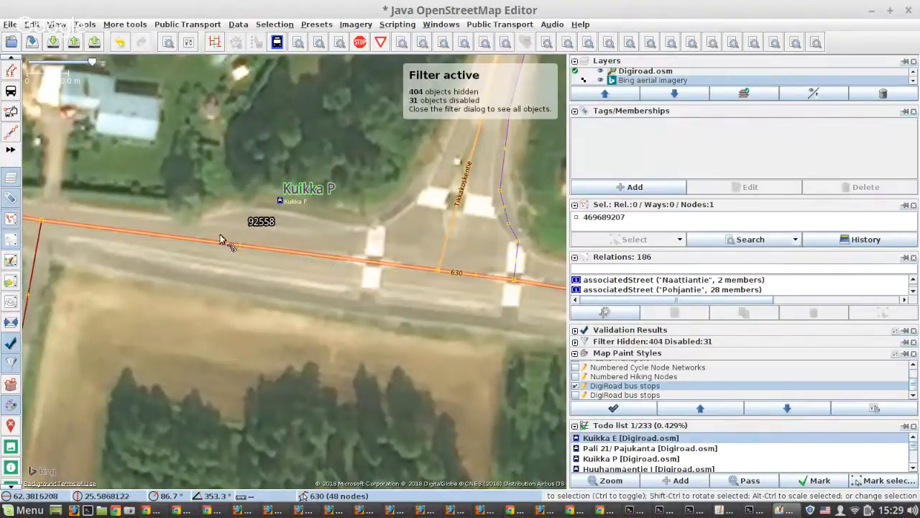
scroll(246, 238, "up", 2)
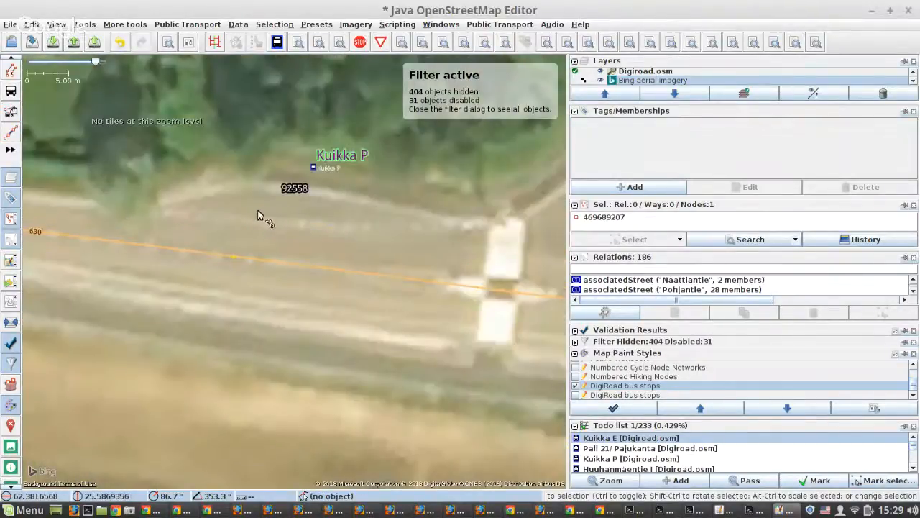
left_click(217, 226)
left_click(12, 133)
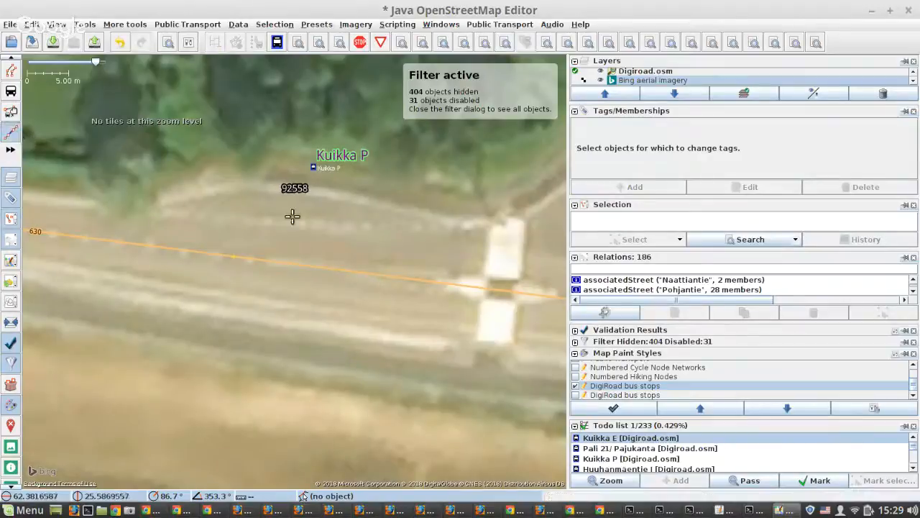
left_click(189, 252)
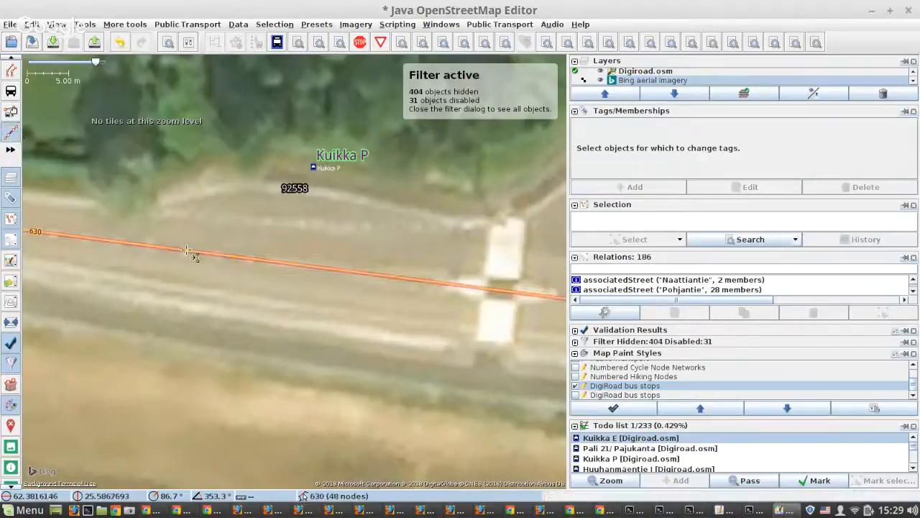
left_click(438, 293)
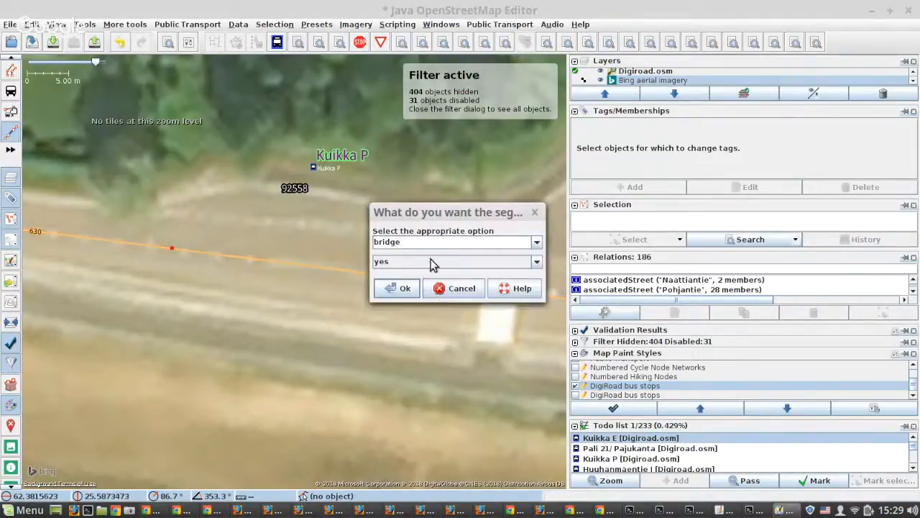
left_click(537, 243)
left_click(414, 264)
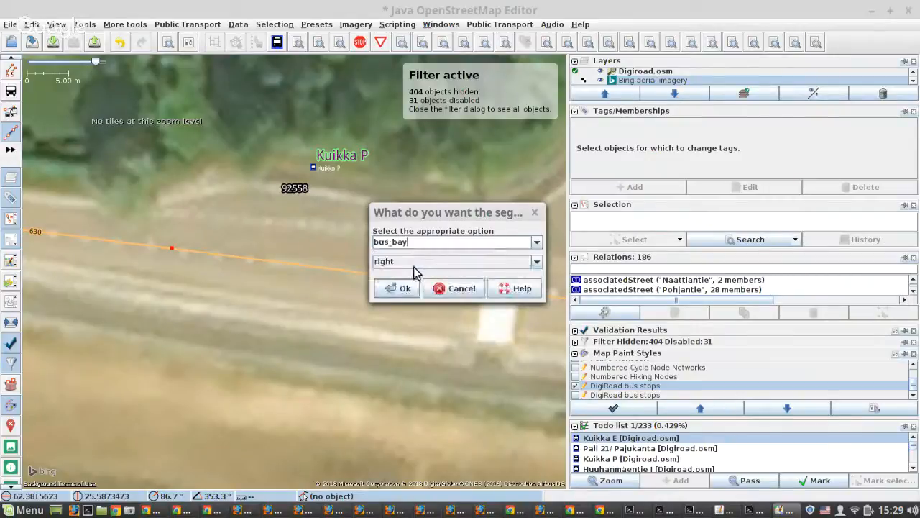
left_click(410, 262)
left_click(401, 283)
left_click(402, 287)
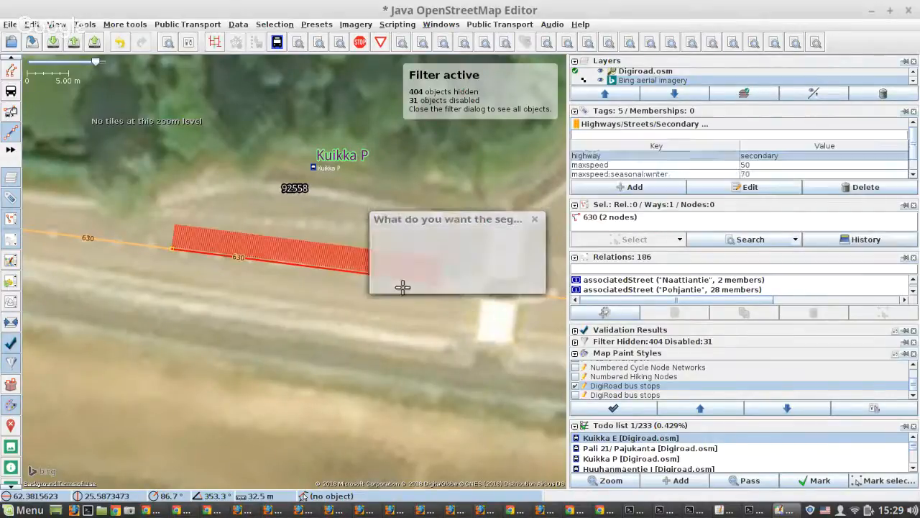
Step: Draw the shelter building, about 3.4 m by 2.0 m, on the east side of Tikkakoskentie northeast of the Kuikka I stop
scroll(269, 238, "down", 2)
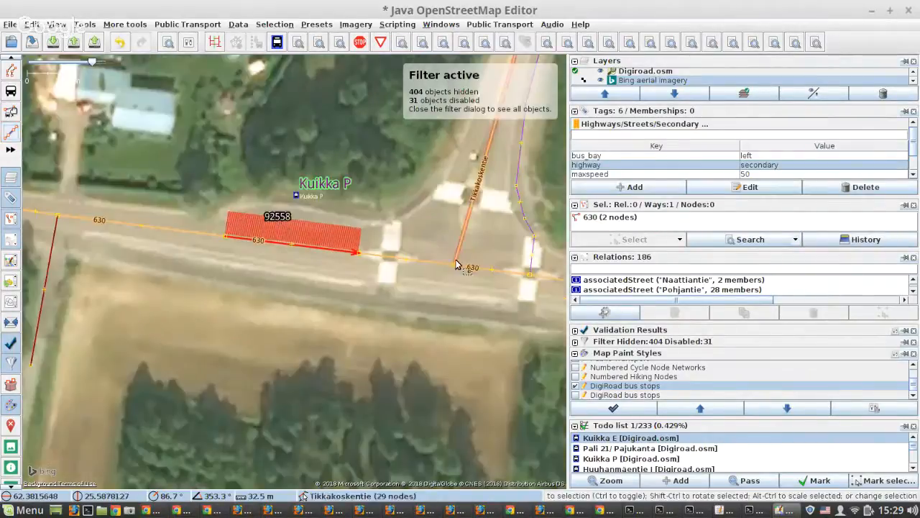
scroll(453, 268, "up", 2)
left_click_drag(484, 276, 359, 392)
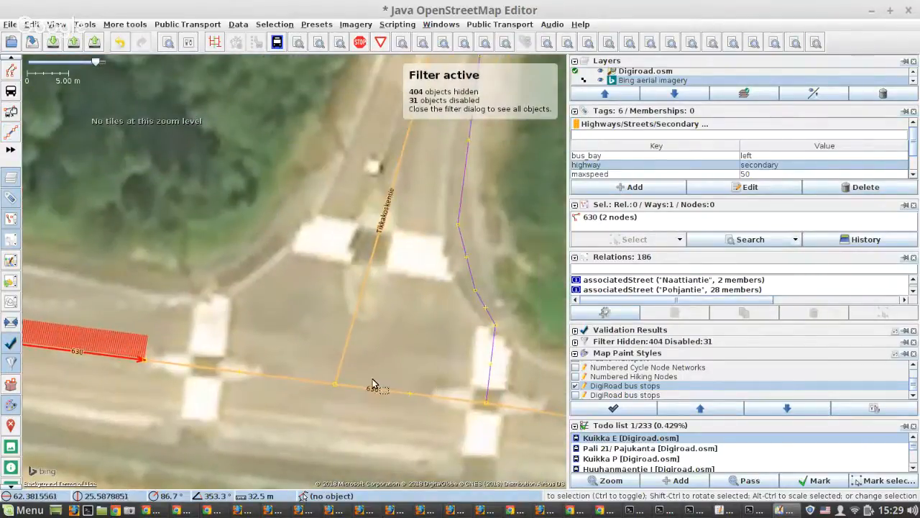
scroll(374, 384, "down", 2)
left_click_drag(402, 270, 332, 423)
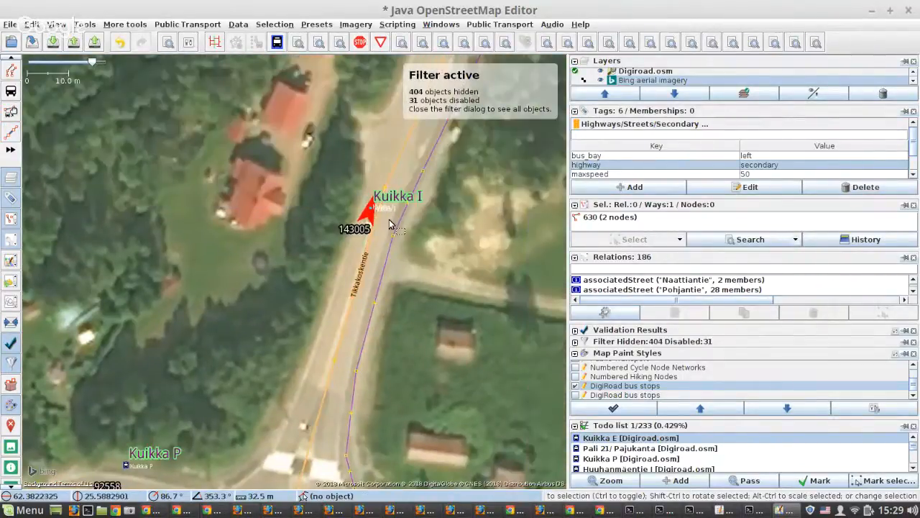
left_click_drag(387, 185, 366, 220)
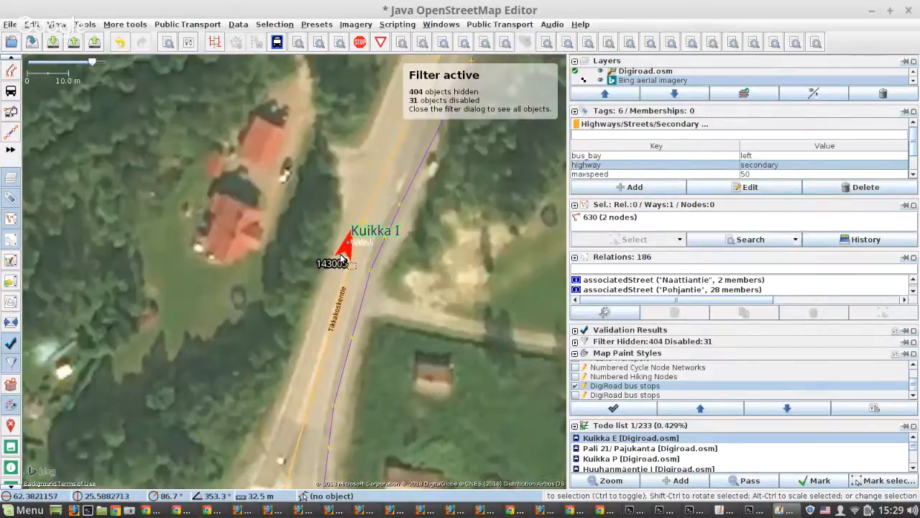
left_click_drag(410, 243, 342, 315)
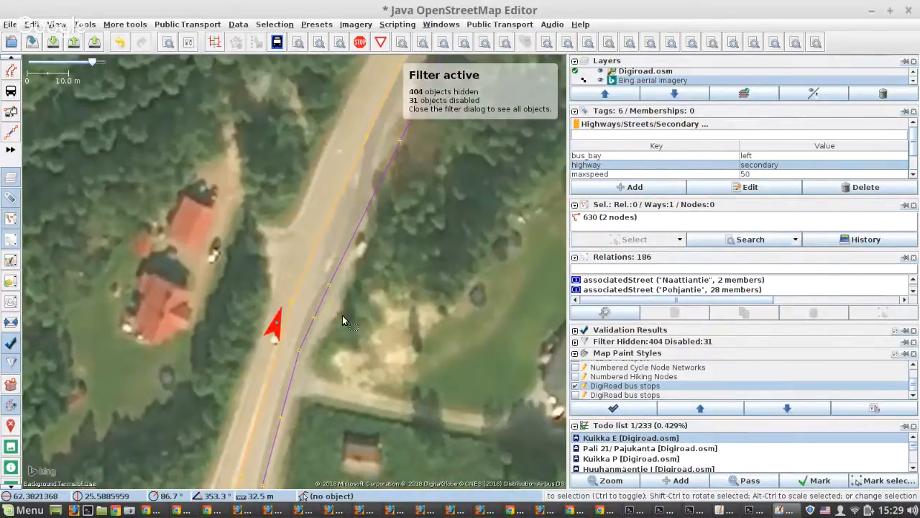
scroll(365, 252, "up", 2)
scroll(364, 255, "up", 1)
left_click(348, 265)
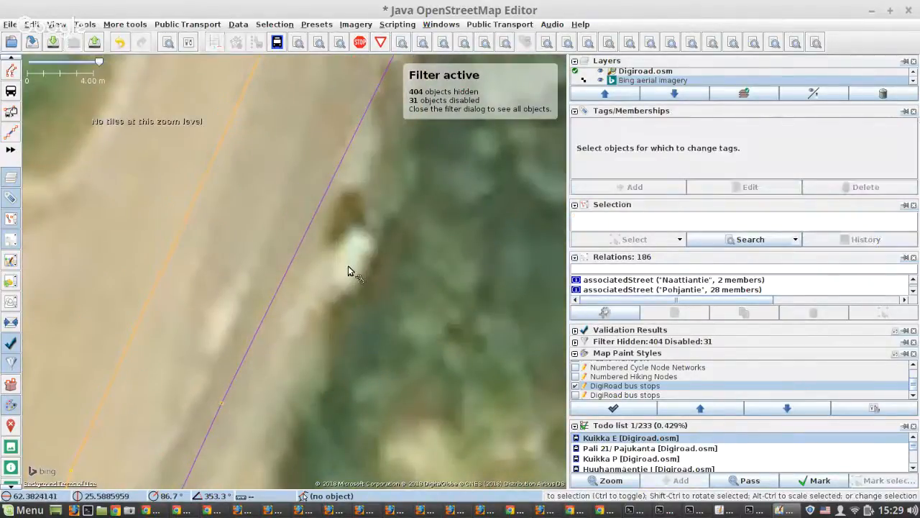
key("b")
left_click(325, 275)
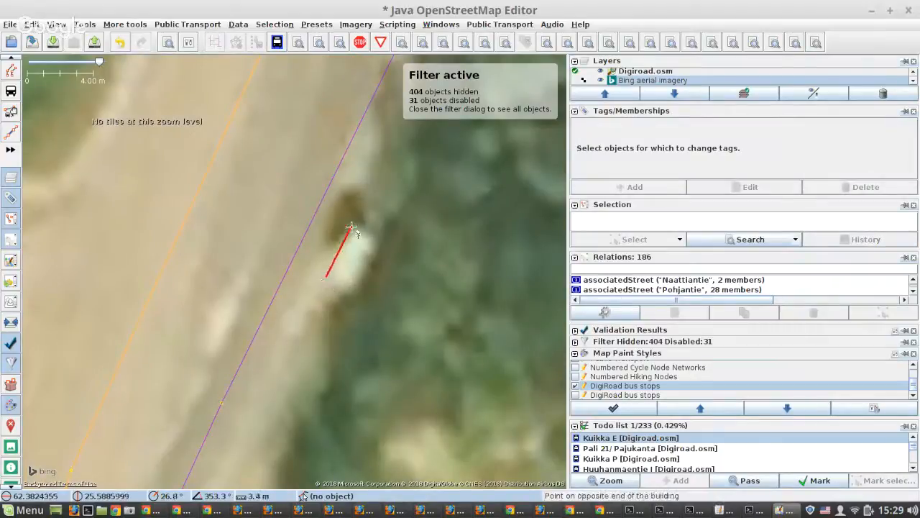
left_click(353, 228)
left_click(378, 249)
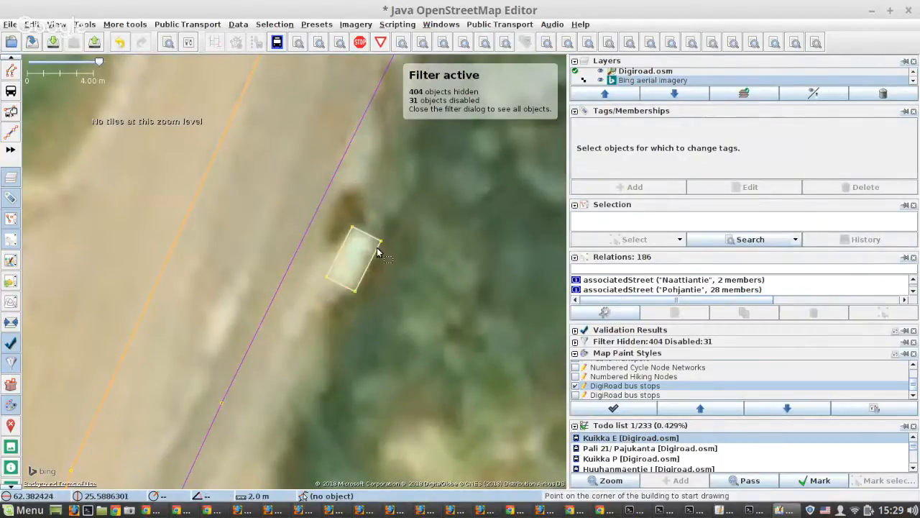
Step: Move the Kuikka I stop across Tikkakoskentie to the southwest end of the drawn shelter
scroll(378, 250, "down", 3)
key("s")
left_click(276, 334)
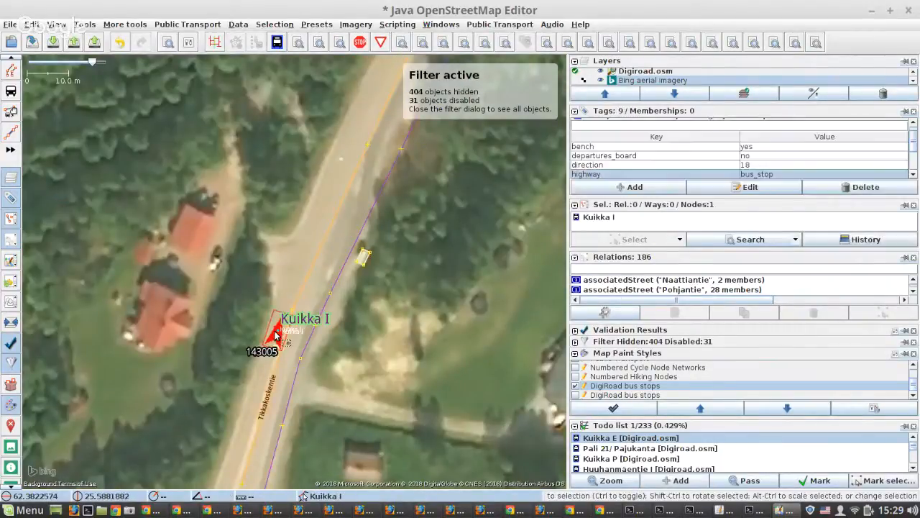
left_click_drag(276, 335, 354, 254)
Step: Delete the direction and source tags from the Kuikka I stop
scroll(344, 284, "up", 2)
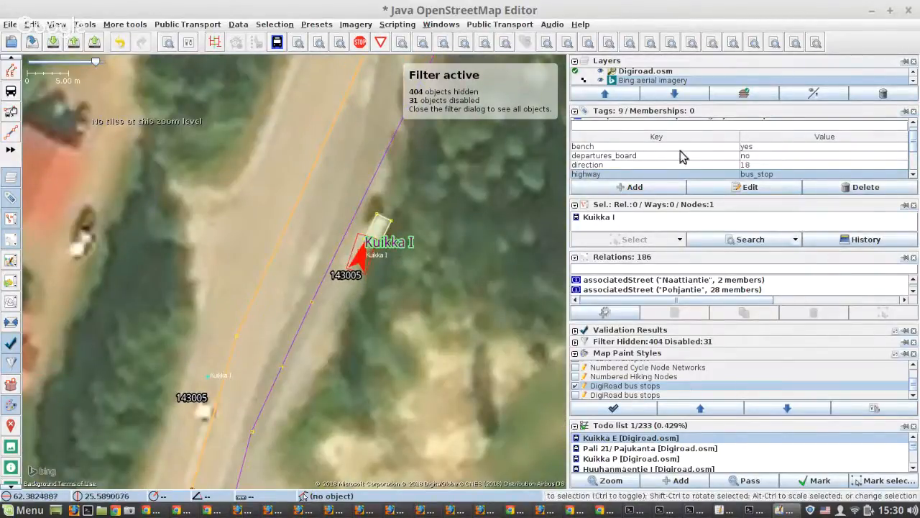
left_click(743, 167)
scroll(748, 171, "down", 3)
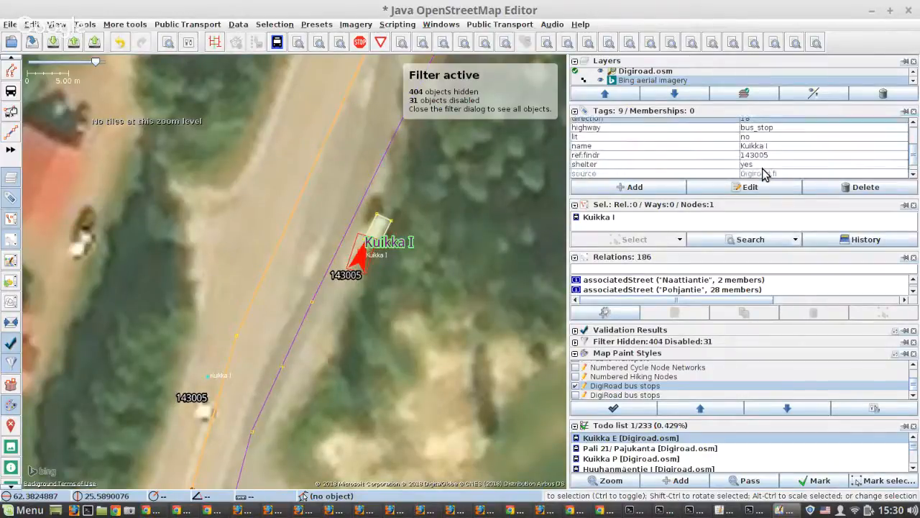
left_click(764, 175)
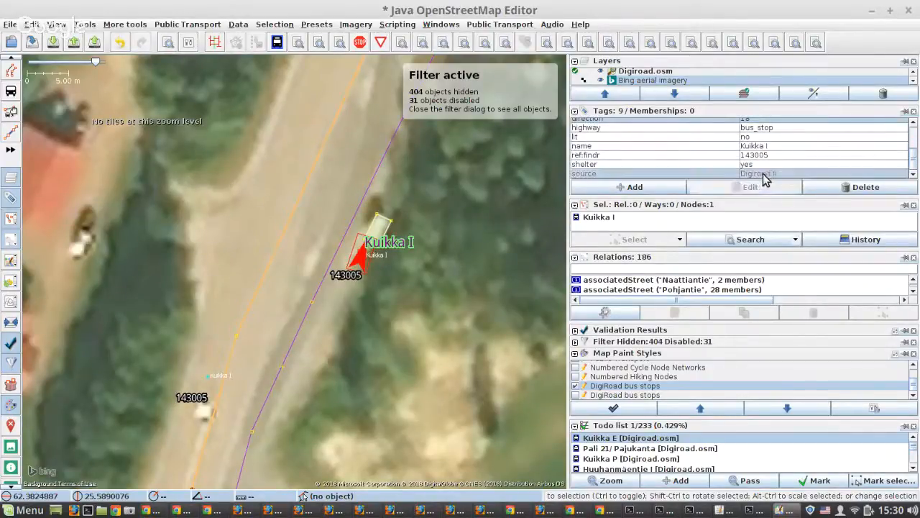
left_click(854, 189)
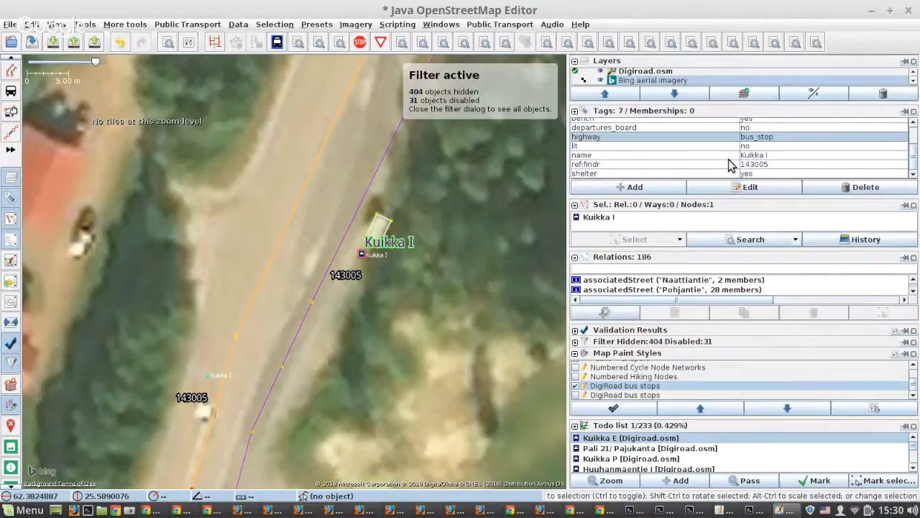
scroll(729, 165, "up", 3)
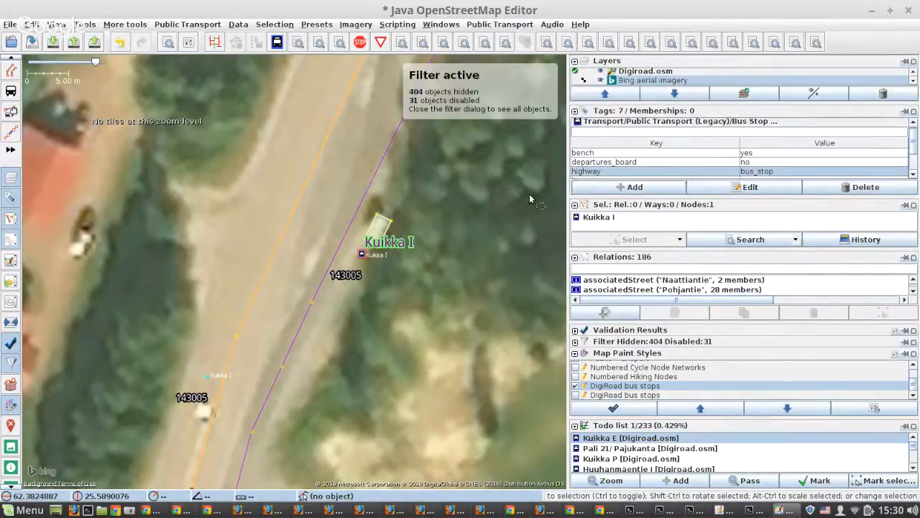
Step: Place a standalone node inside the southern part of the shelter outline next to Kuikka I
scroll(360, 240, "up", 1)
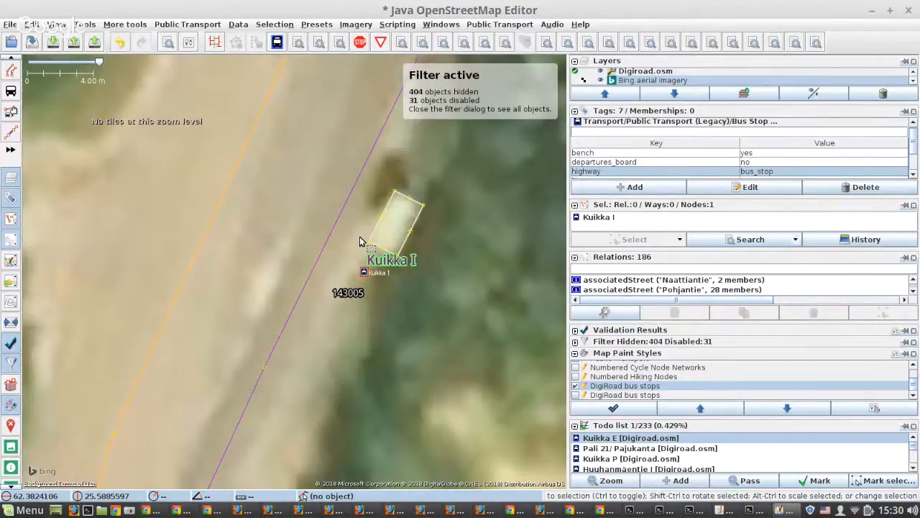
scroll(360, 239, "up", 2)
left_click(360, 239)
key("a")
left_click(430, 243)
key("s")
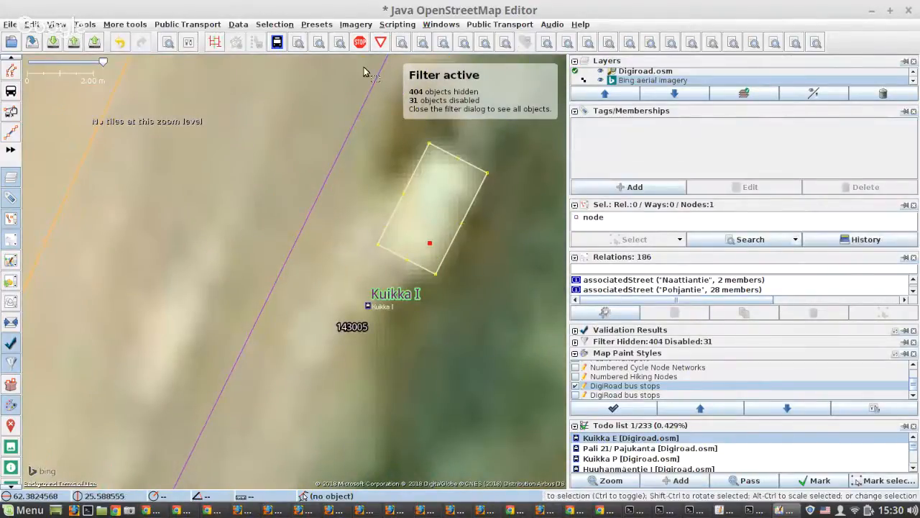
Step: Tag the node inside the shelter as amenity=bench
left_click(609, 191)
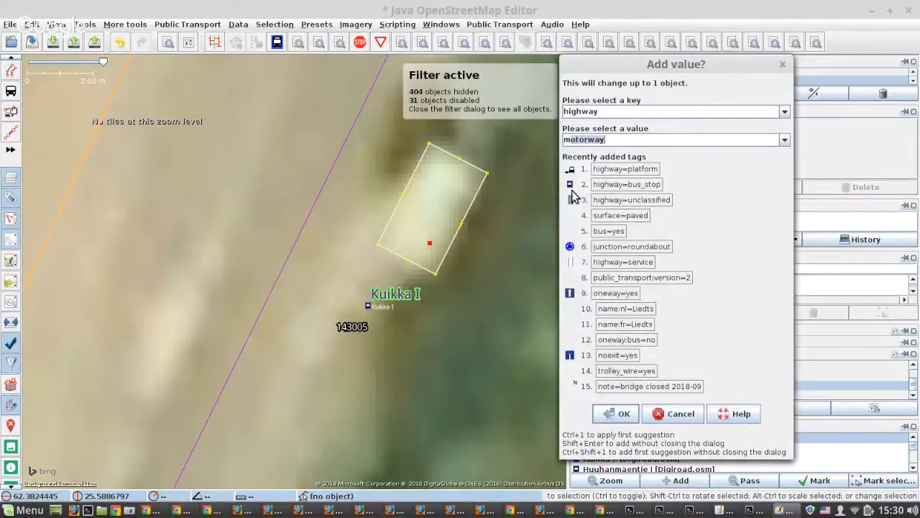
key("shift+Tab")
type("a")
type("m")
key("Tab")
type("b")
key("Return")
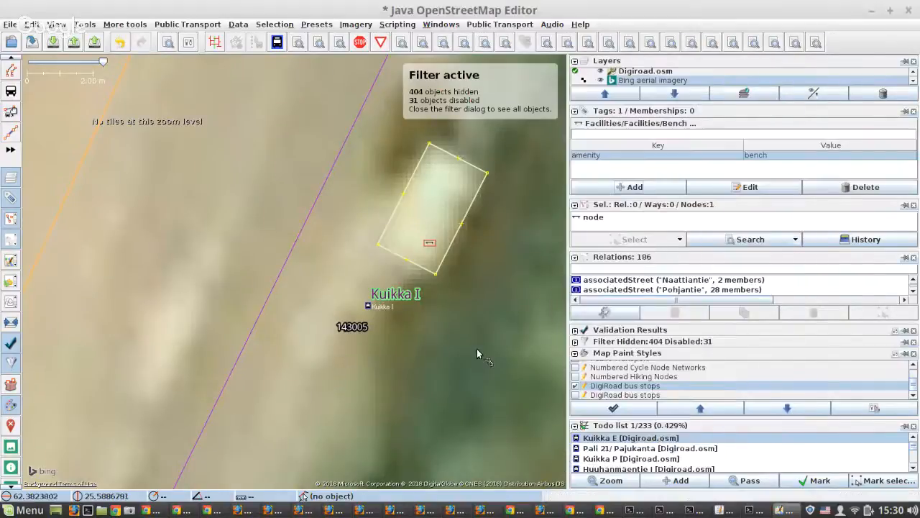
Step: Align the Tikkakoskentie road and the parallel cycleway northeast of the Kuikka I stop with the aerial imagery
scroll(415, 265, "down", 2)
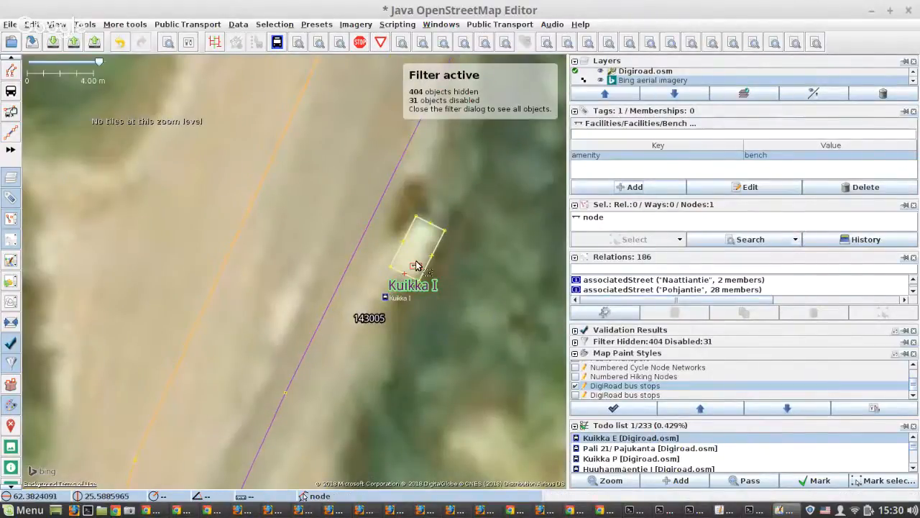
scroll(417, 264, "down", 2)
left_click_drag(451, 184, 349, 271)
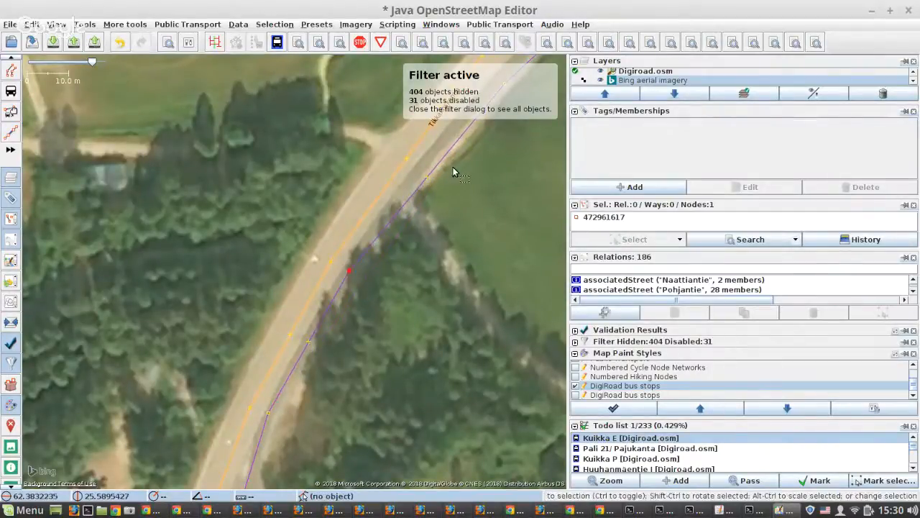
left_click_drag(453, 166, 289, 319)
left_click(373, 219)
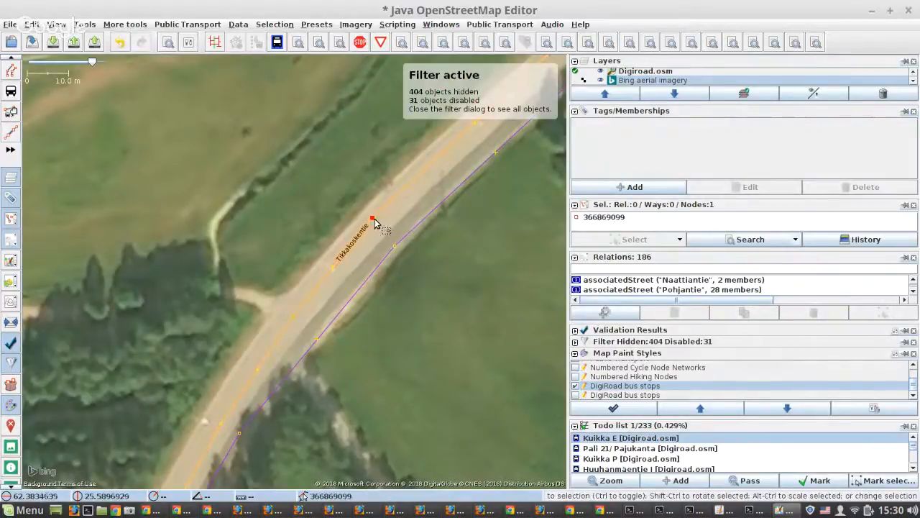
left_click_drag(374, 219, 309, 332)
left_click_drag(480, 190, 535, 60)
left_click_drag(269, 326, 396, 103)
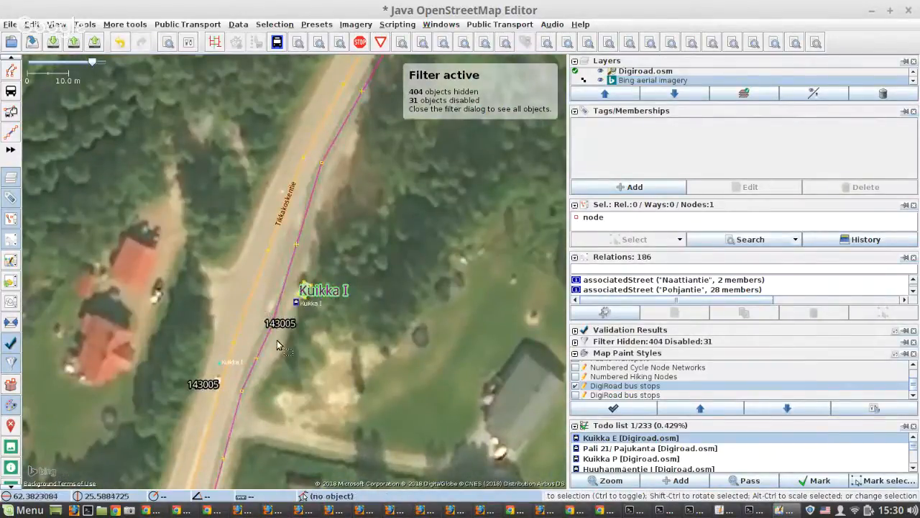
Step: Reshape the cycleway just north of the Kuikka I shelter so it follows the path in the imagery
scroll(277, 344, "up", 2)
left_click_drag(337, 313, 324, 364)
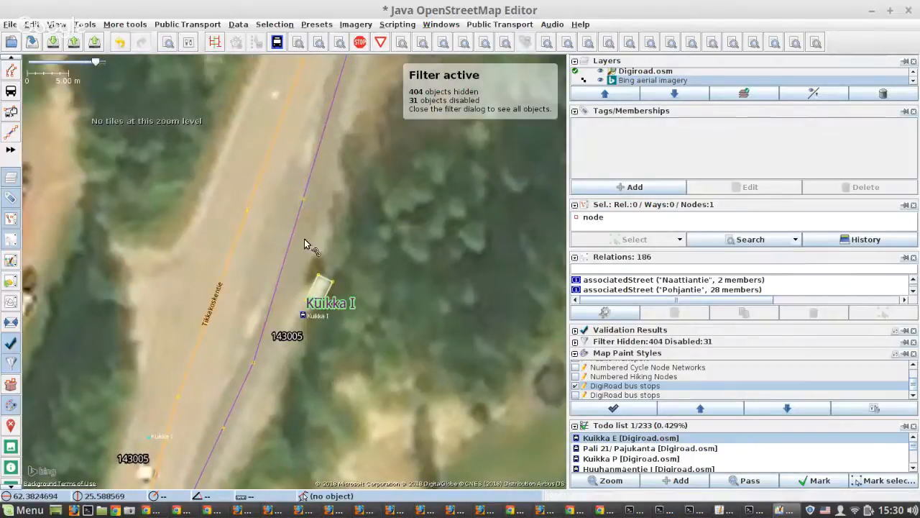
mouse_move(303, 203)
left_mouse_down()
mouse_move(309, 209)
mouse_move(317, 190)
mouse_move(314, 202)
left_mouse_up()
left_click_drag(334, 121, 336, 89)
scroll(348, 125, "down", 2)
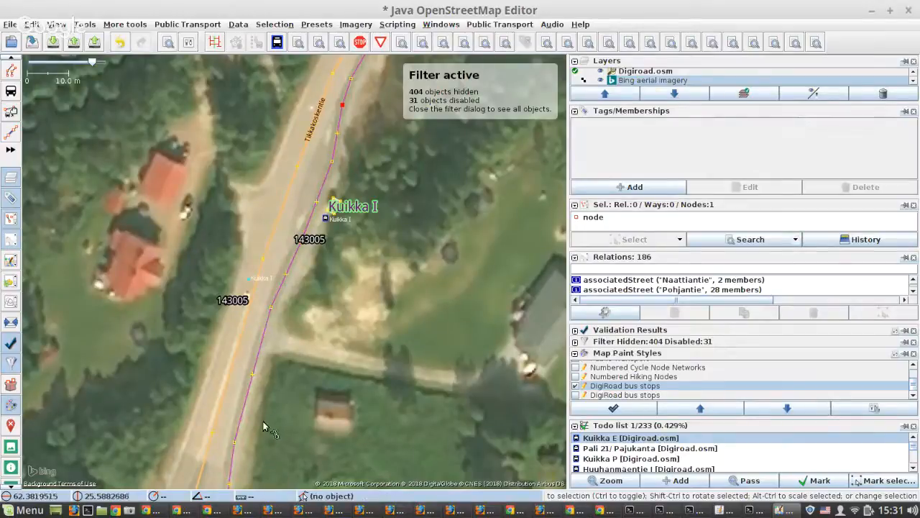
scroll(259, 304, "up", 2)
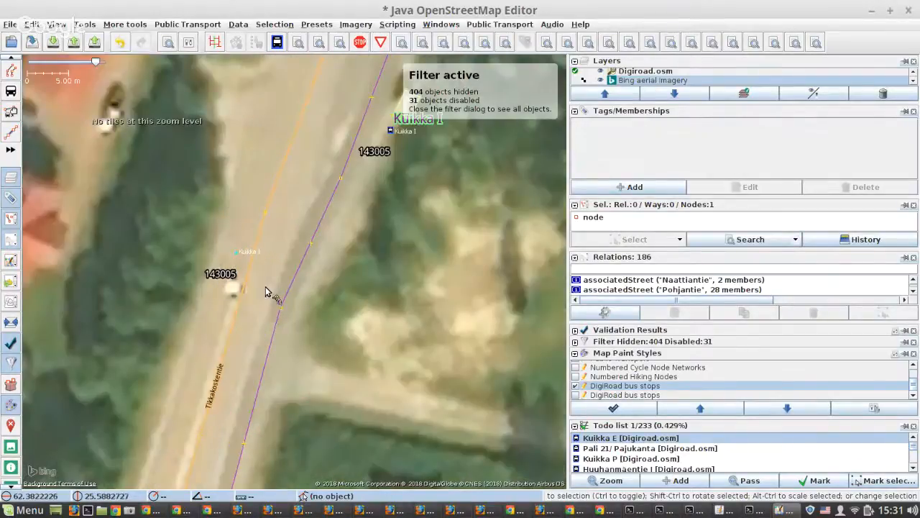
scroll(300, 261, "down", 2)
left_click_drag(297, 170, 244, 251)
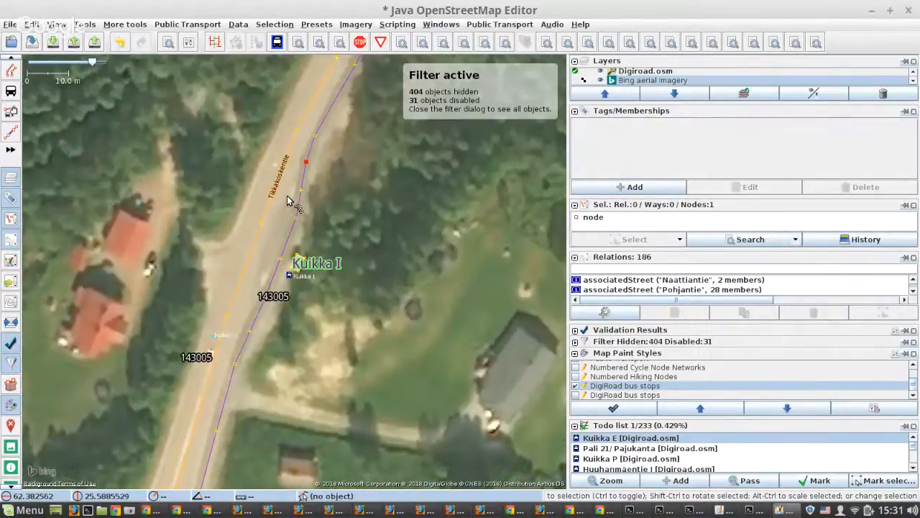
Step: Split off about 17 m of Tikkakoskentie just north of the Kuikka I stop and tag it bus_bay=right
scroll(300, 136, "up", 1)
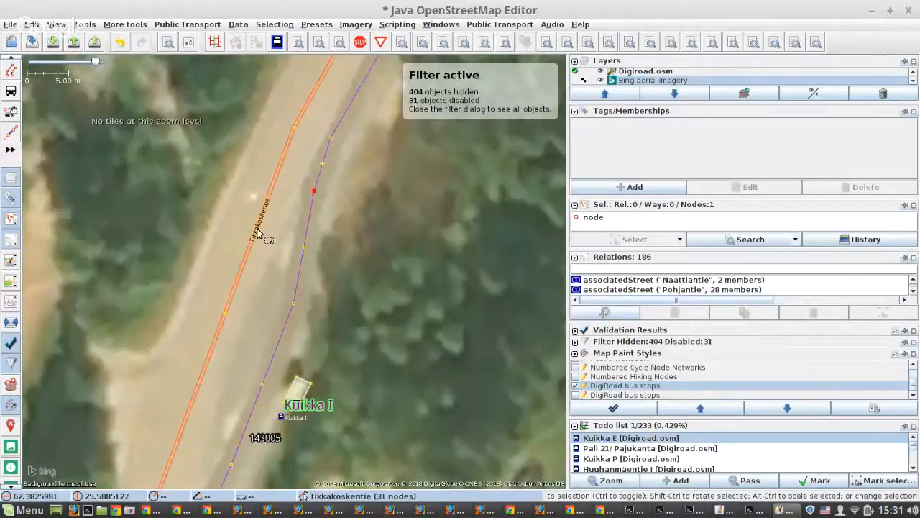
left_click(248, 334)
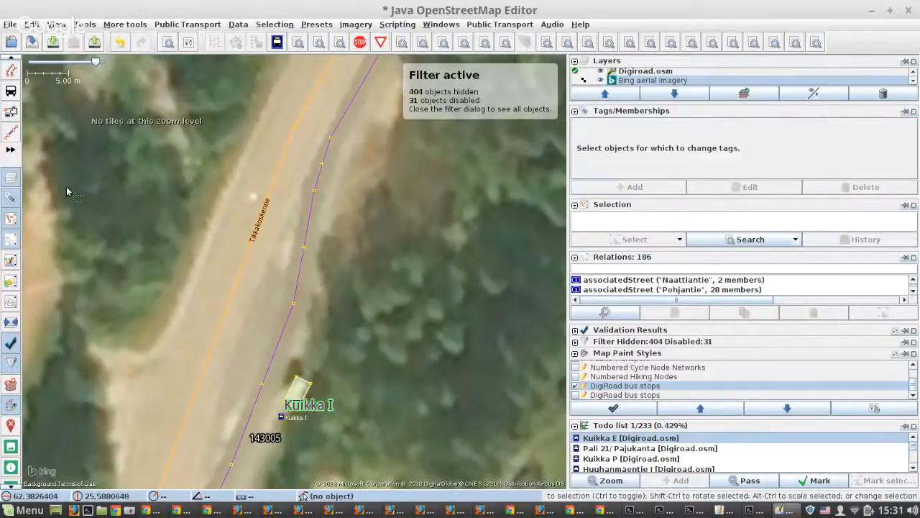
left_click(11, 132)
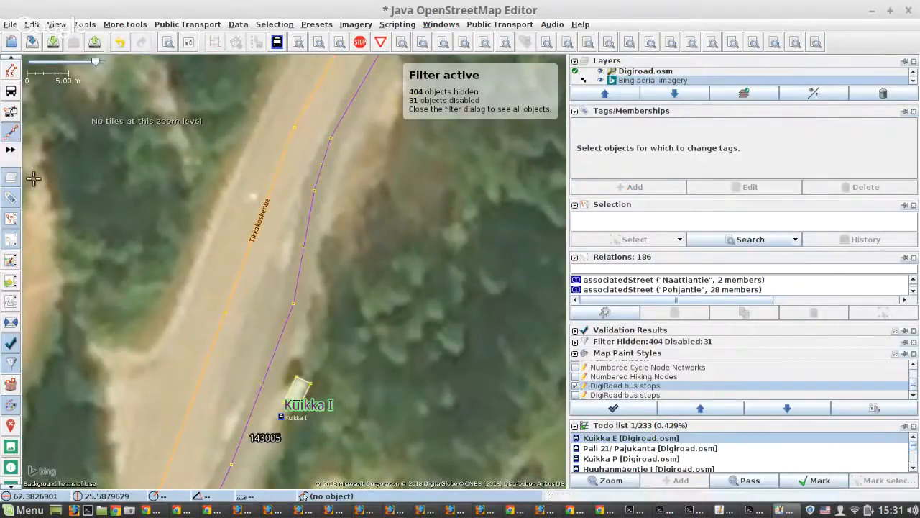
left_click(192, 395)
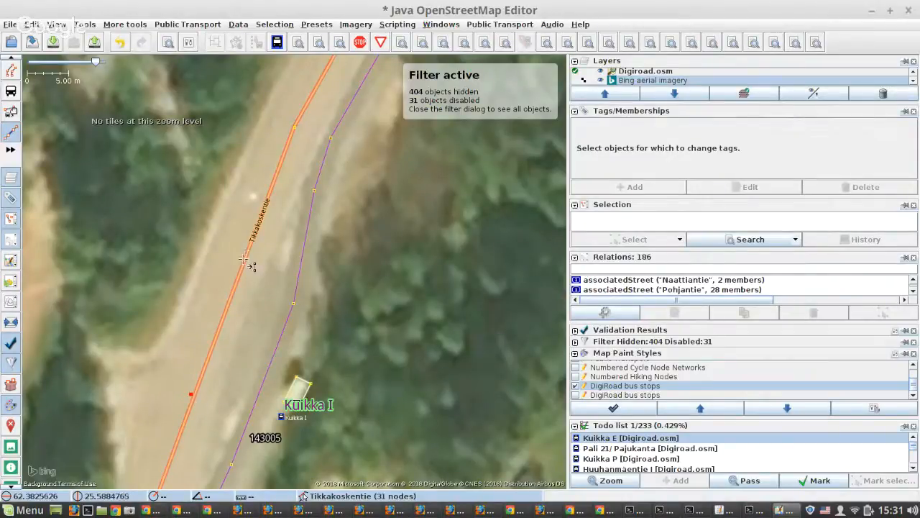
left_click(243, 259)
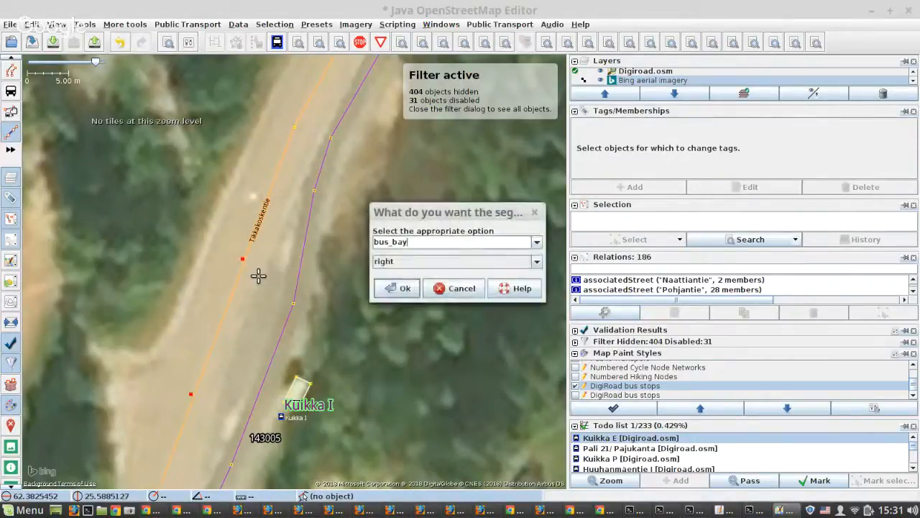
left_click(402, 289)
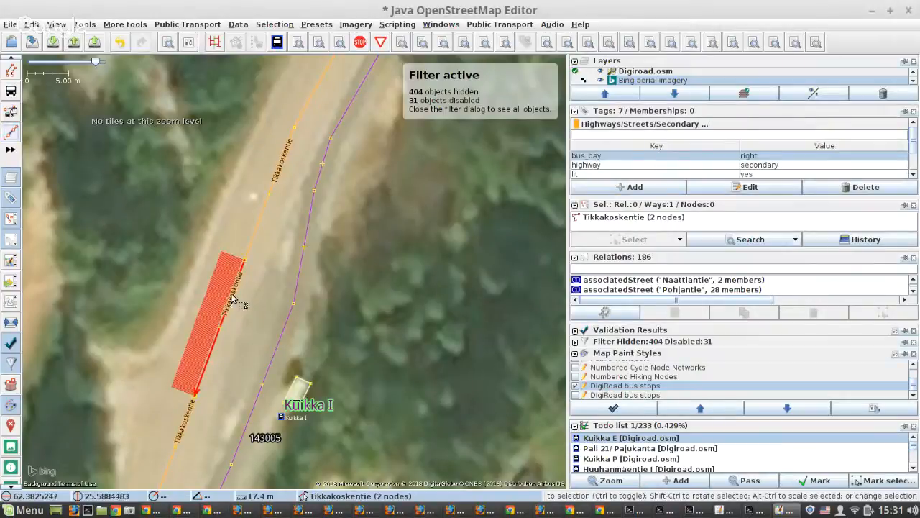
Step: Change the split Tikkakoskentie segment's bus_bay value to left
double_click(749, 159)
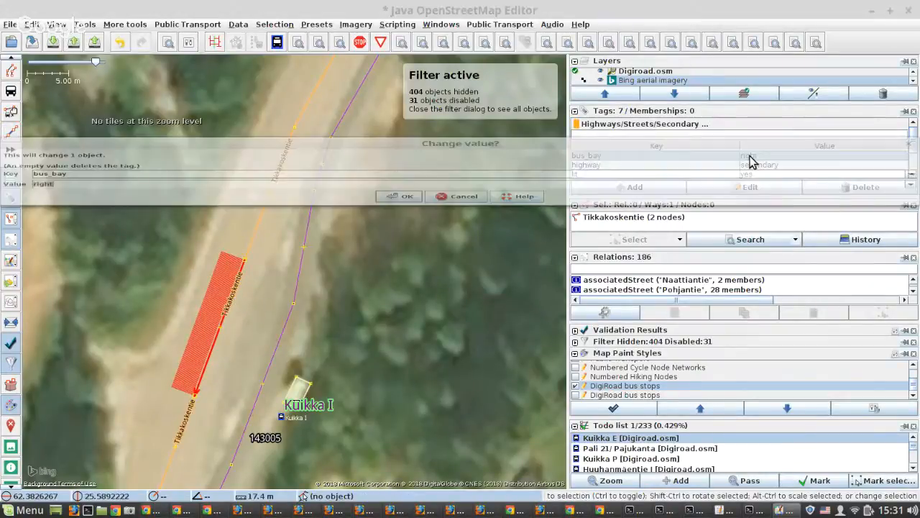
type("left")
key("Return")
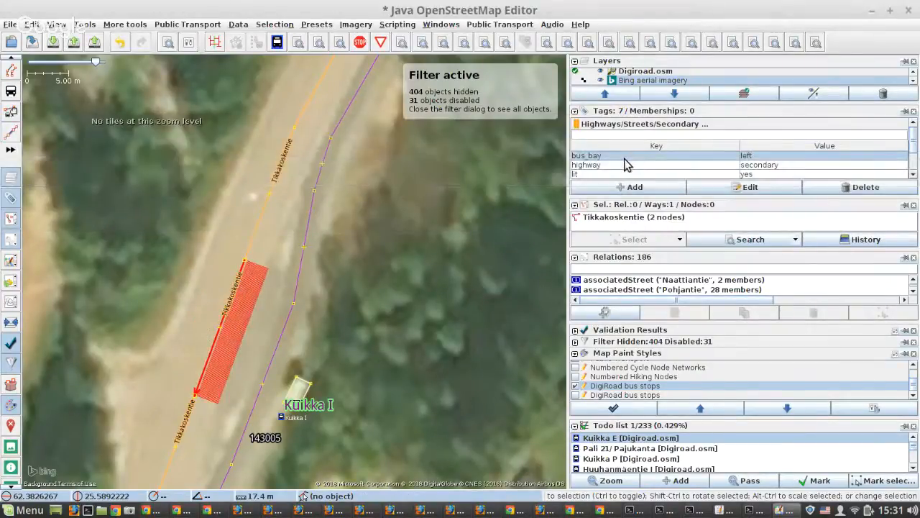
Step: Examine the bus bay and cycleway around Kuikka I, and compare them with the Kuikka P and Kuikka E stops
scroll(369, 273, "down", 2)
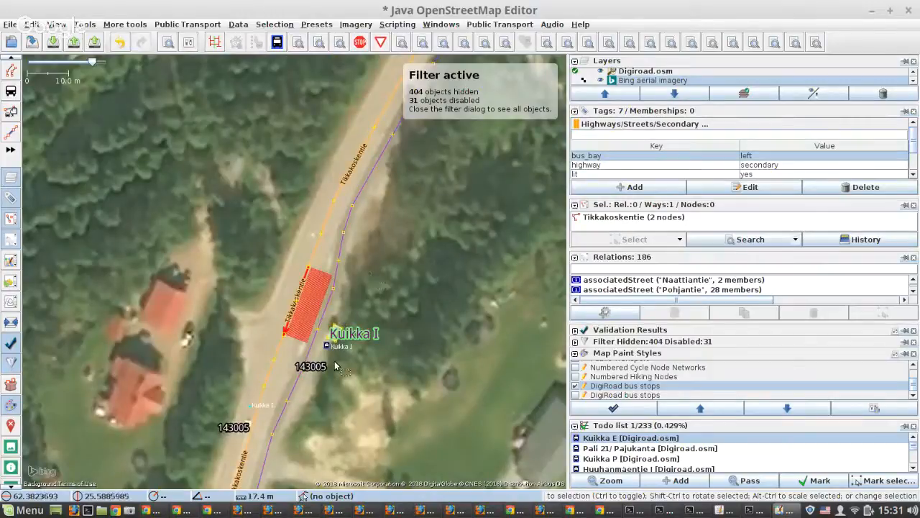
scroll(334, 361, "up", 1)
scroll(336, 390, "up", 1)
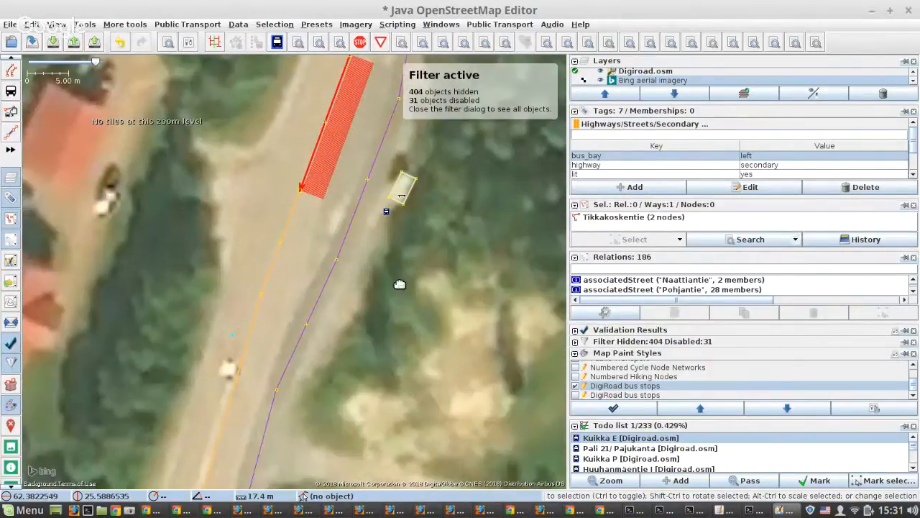
left_click_drag(396, 281, 399, 195)
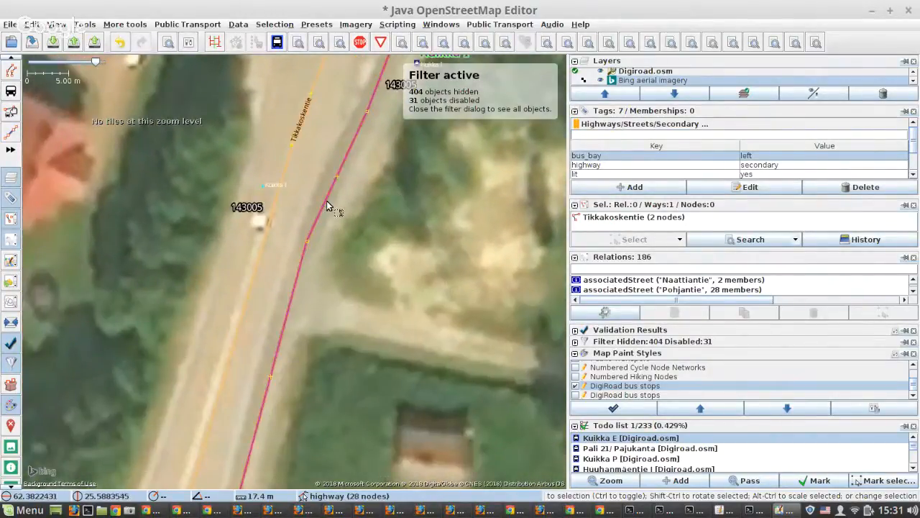
scroll(326, 202, "down", 1)
scroll(327, 205, "down", 3)
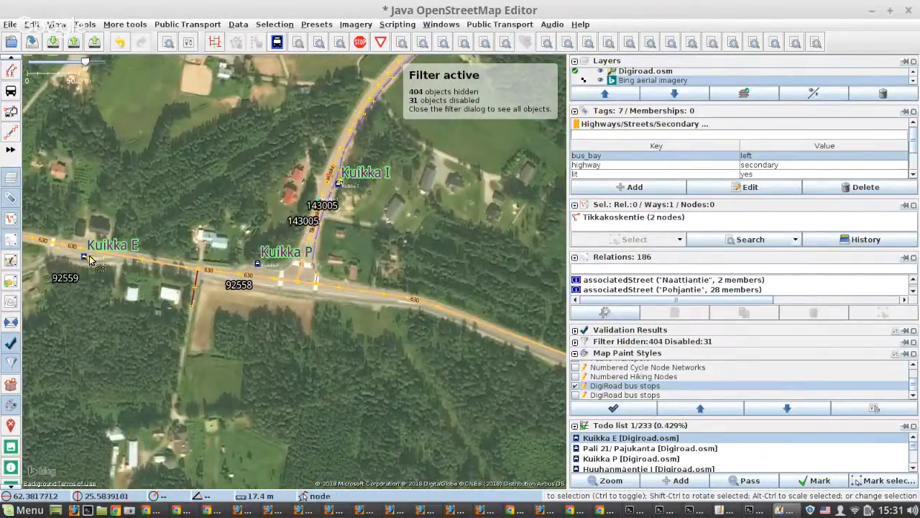
scroll(89, 261, "up", 2)
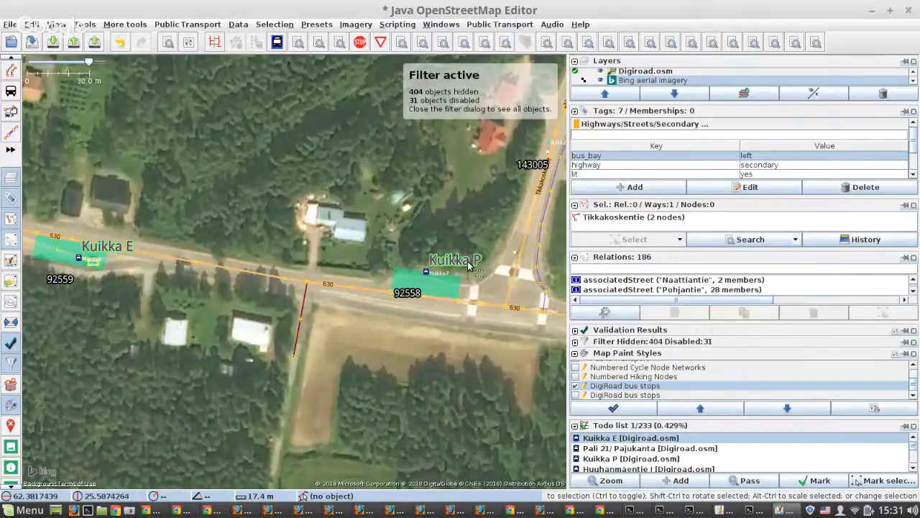
left_click_drag(474, 191, 182, 356)
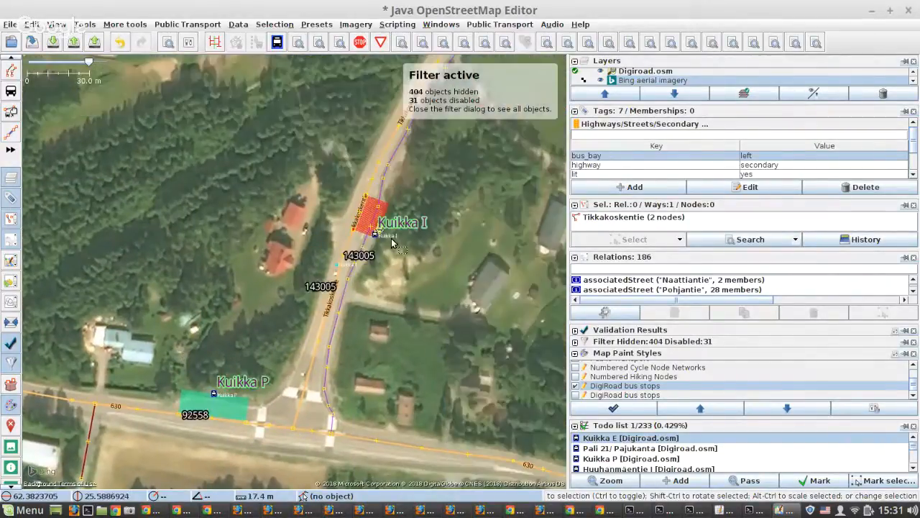
scroll(393, 239, "up", 4)
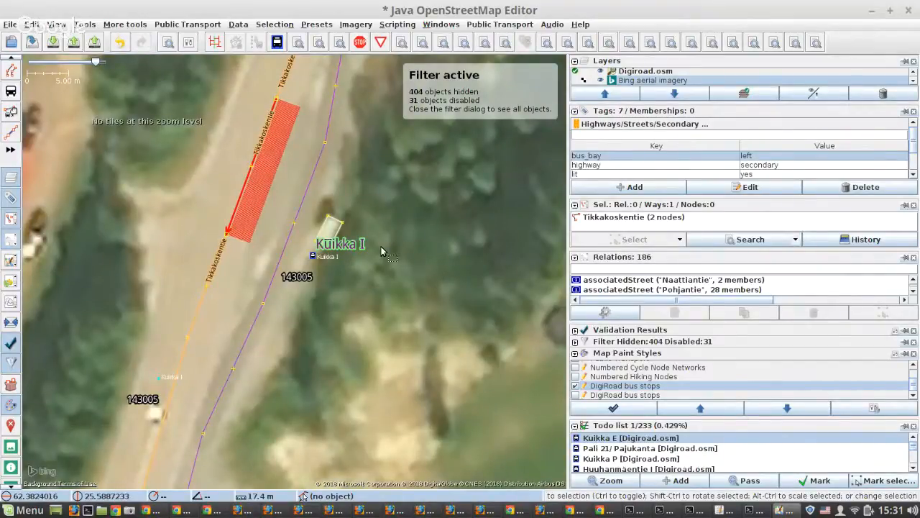
Step: Inspect the history of the duplicate Kuikka I node on the west side of Tikkakoskentie
scroll(380, 246, "down", 5)
scroll(343, 282, "up", 5)
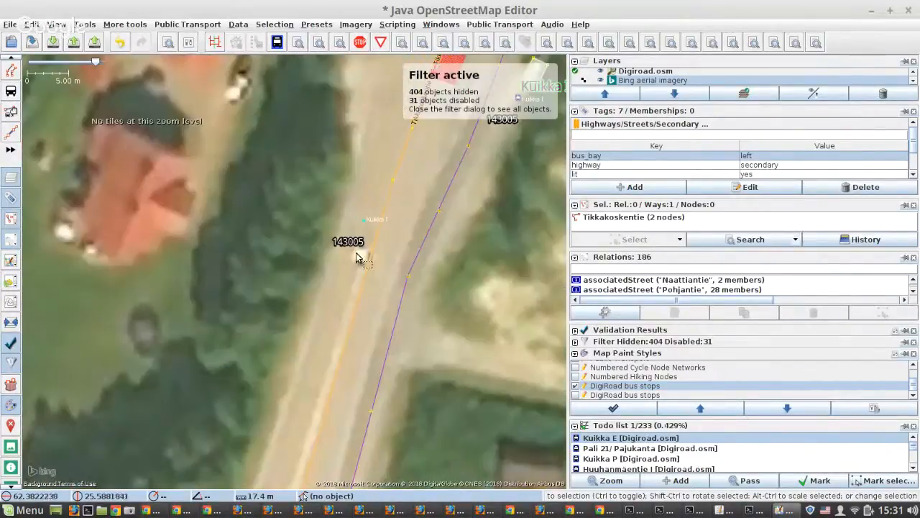
left_click(366, 223)
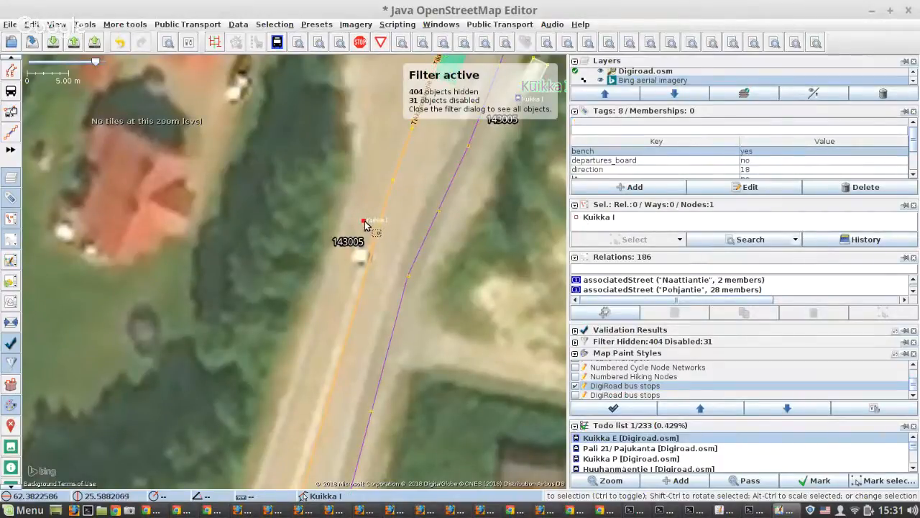
key("ctrl+f")
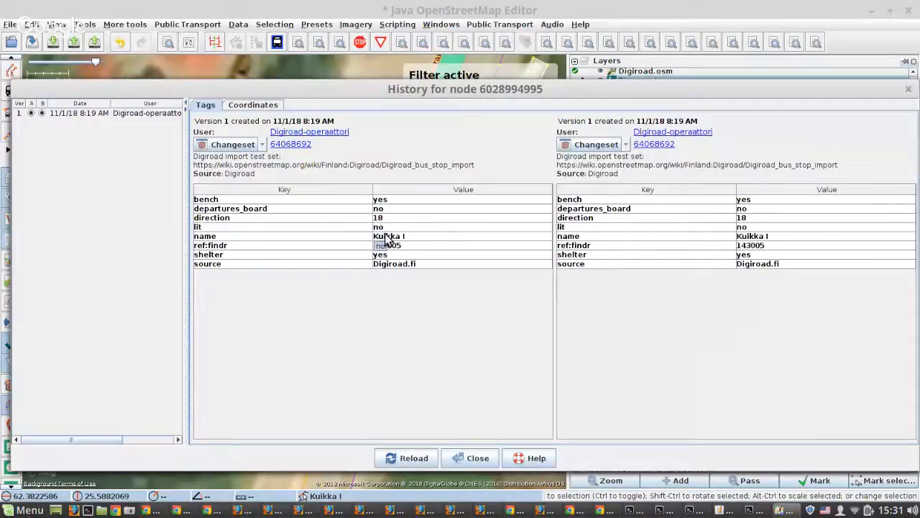
left_click(477, 458)
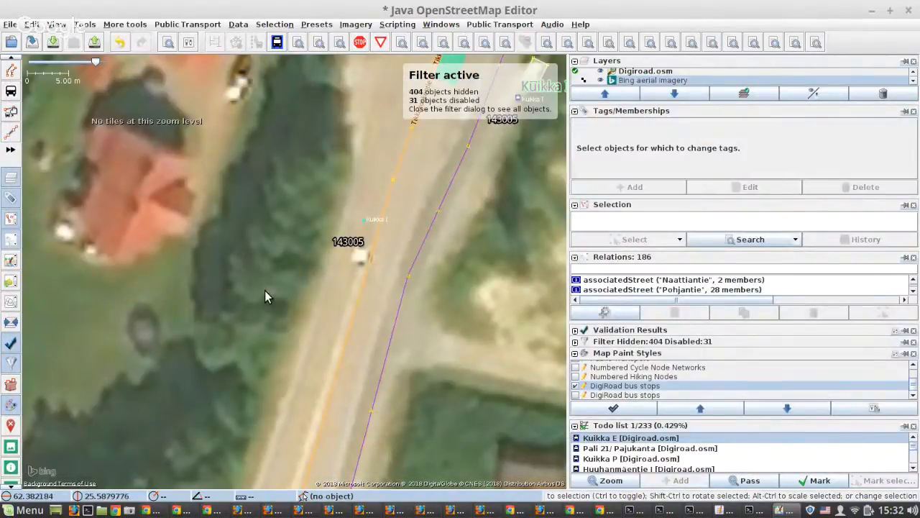
Step: Search for "digiroad.fi -highway=bus_stop type:node" and delete the matching Kuikka I node beside Tikkakoskentie
key("ctrl+f")
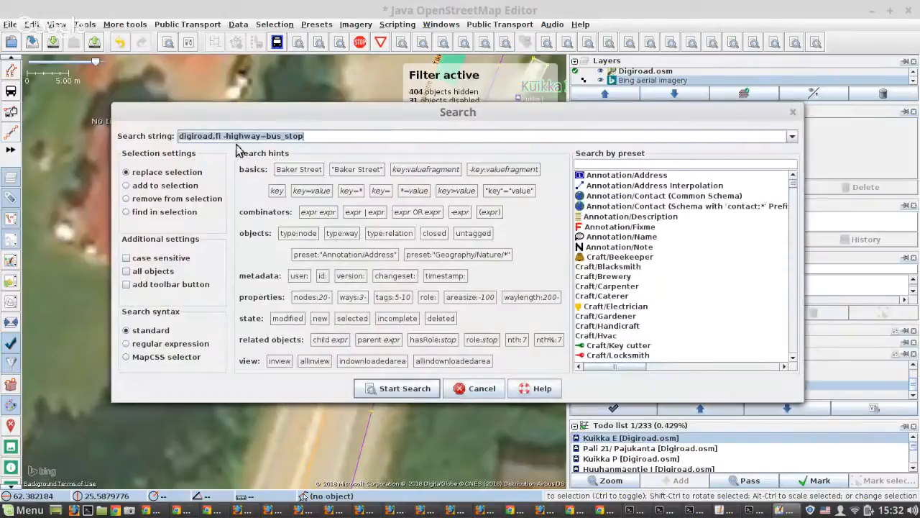
left_click(327, 136)
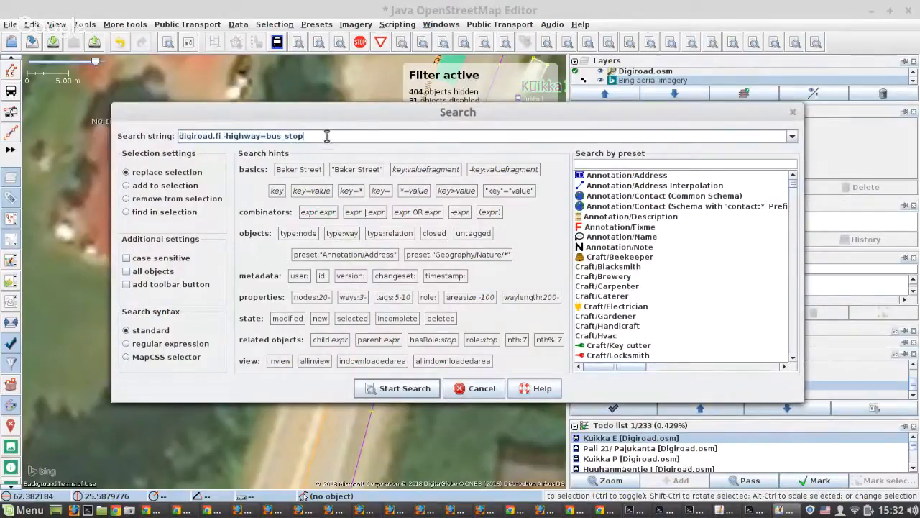
type("type:n")
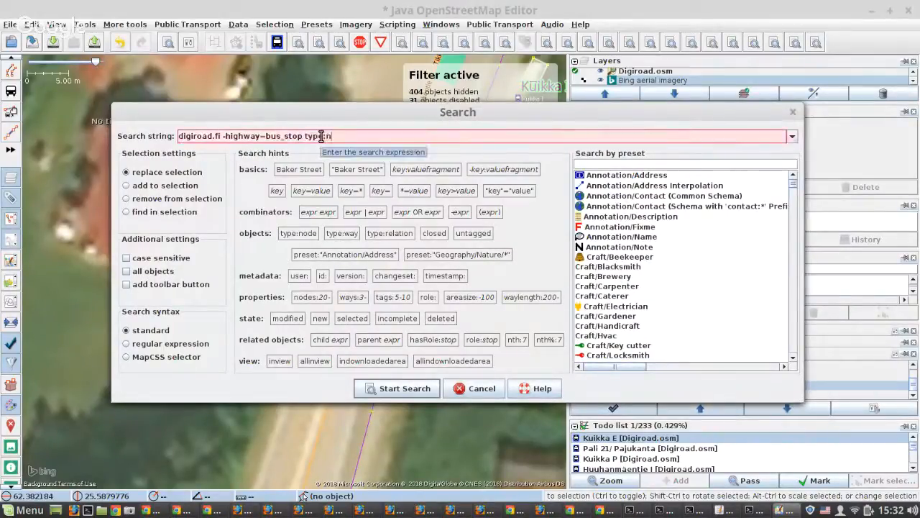
type("ode")
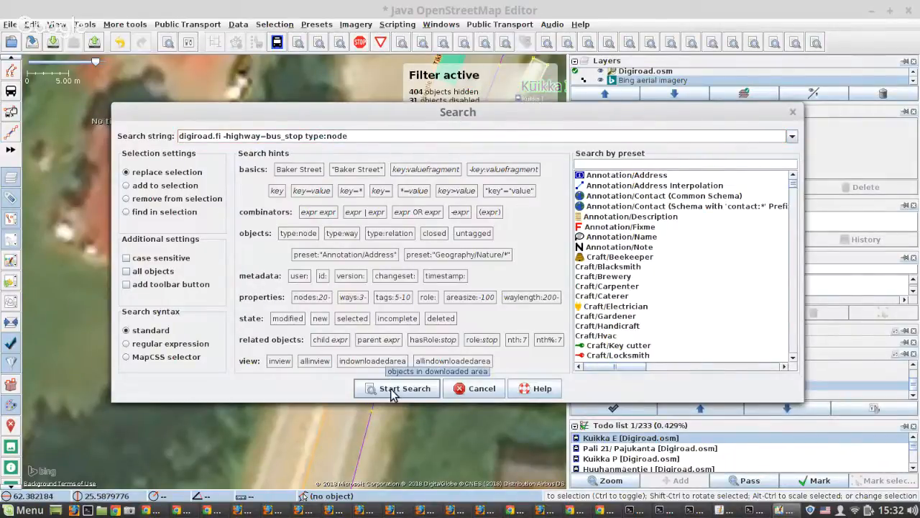
left_click(395, 388)
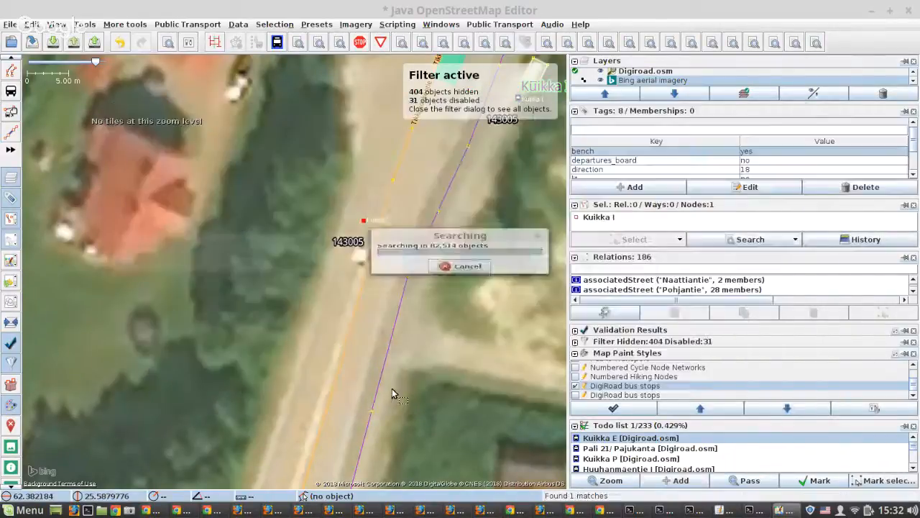
left_click(359, 236)
Step: Examine the placement of the Kuikka I, Kuikka P and Kuikka E bus stops against the aerial imagery
scroll(356, 234, "down", 4)
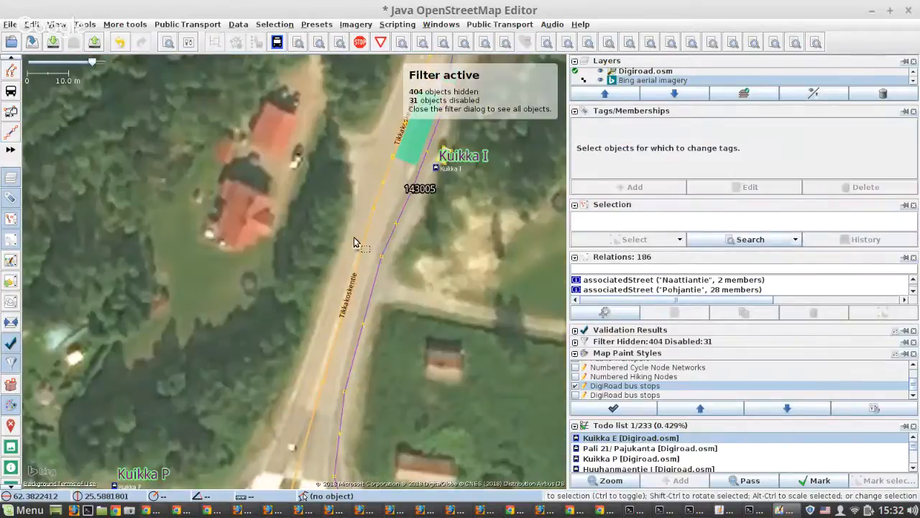
scroll(353, 243, "up", 3)
scroll(400, 220, "down", 2)
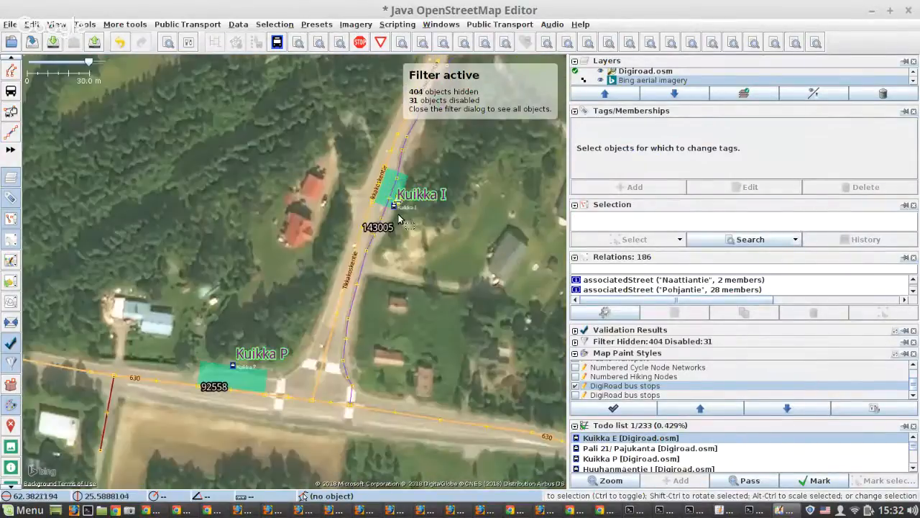
left_click_drag(199, 357, 370, 308)
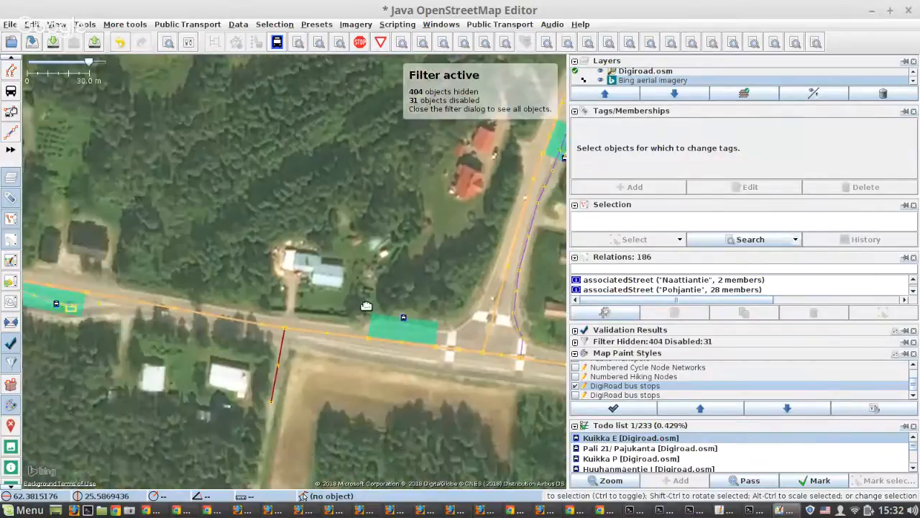
left_click_drag(97, 329, 309, 316)
scroll(296, 279, "up", 5)
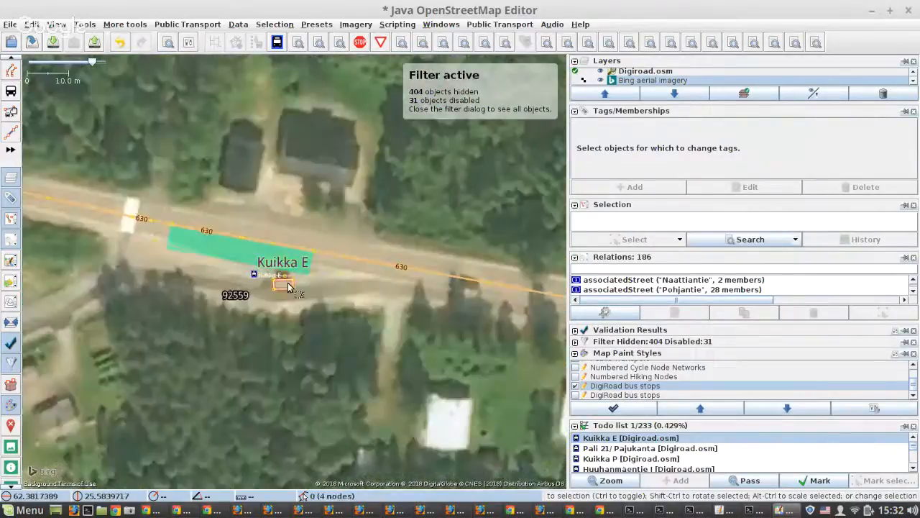
scroll(201, 284, "down", 5)
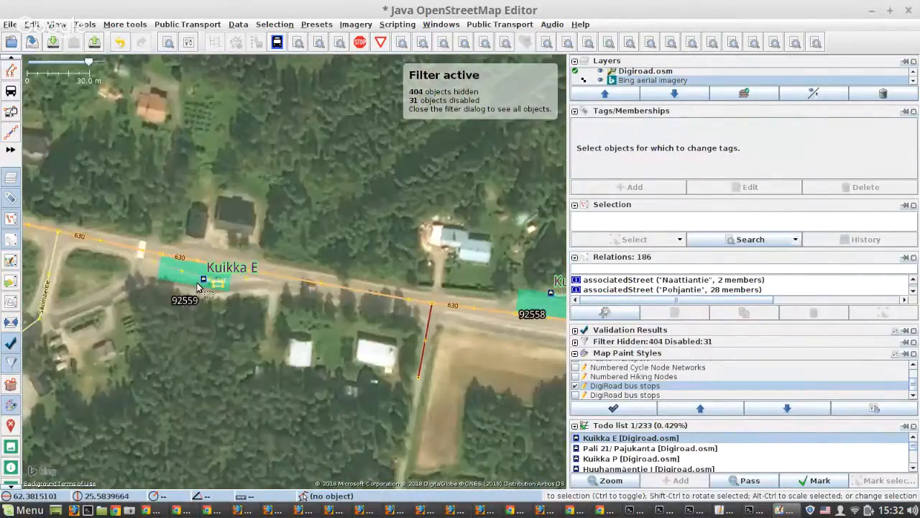
scroll(201, 287, "down", 2)
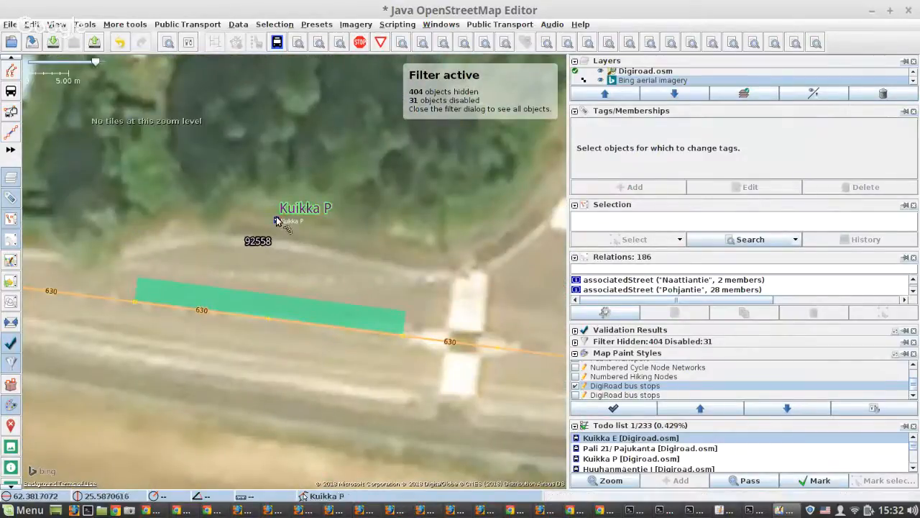
Step: Reposition the Kuikka P bus stop node along the outer edge of its lay-by and review its tags
left_click_drag(276, 220, 266, 226)
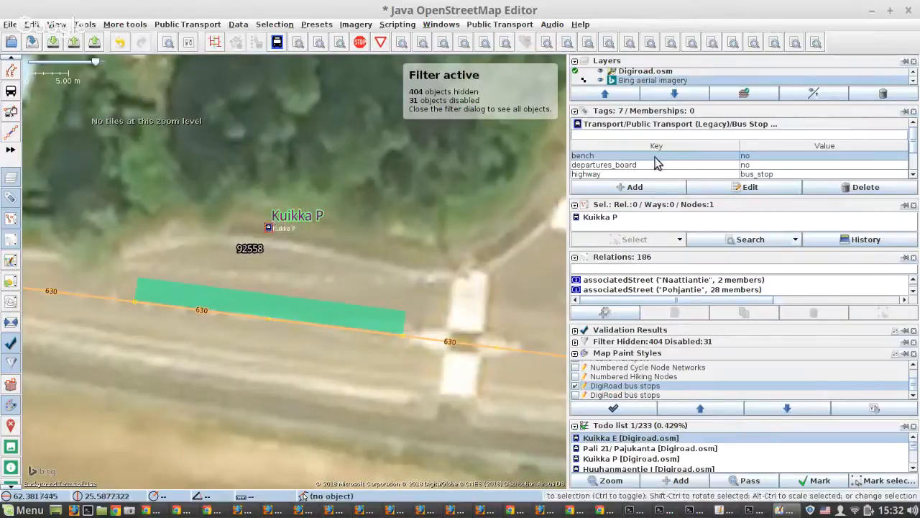
scroll(654, 161, "down", 3)
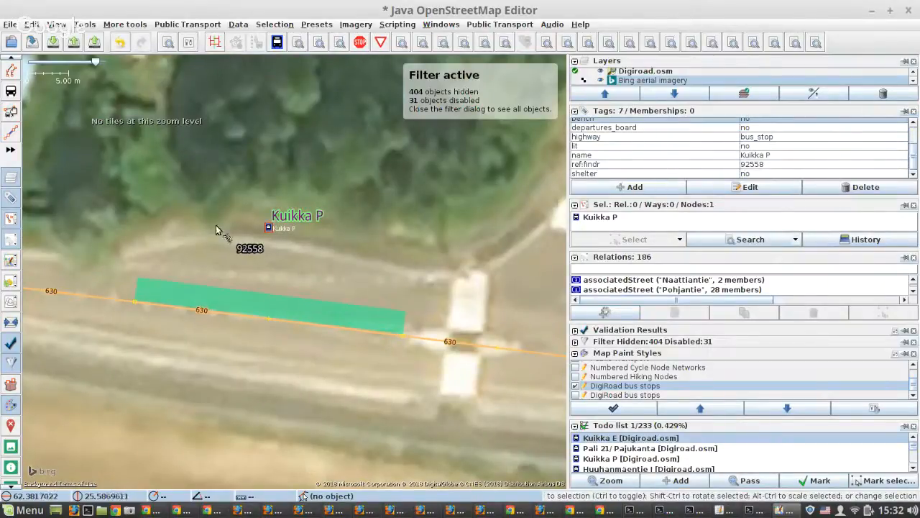
scroll(216, 237, "up", 2)
scroll(172, 210, "down", 2)
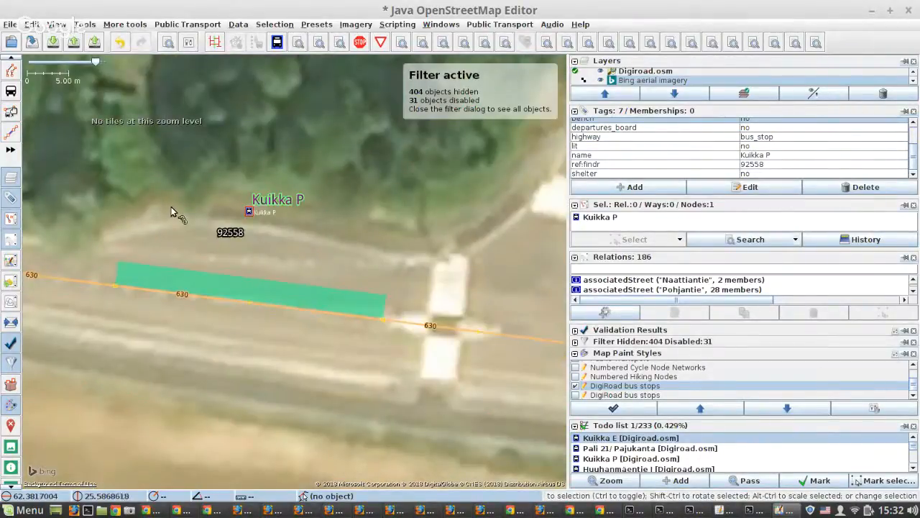
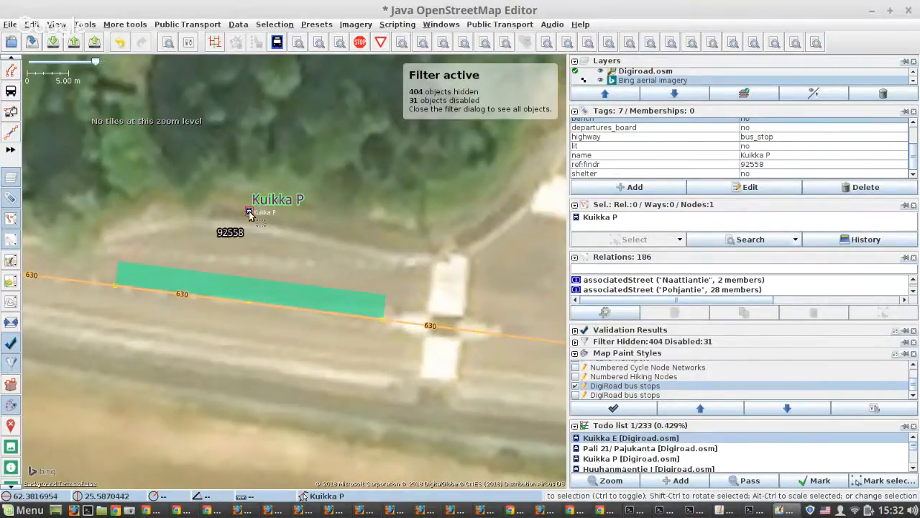
left_click_drag(250, 209, 253, 200)
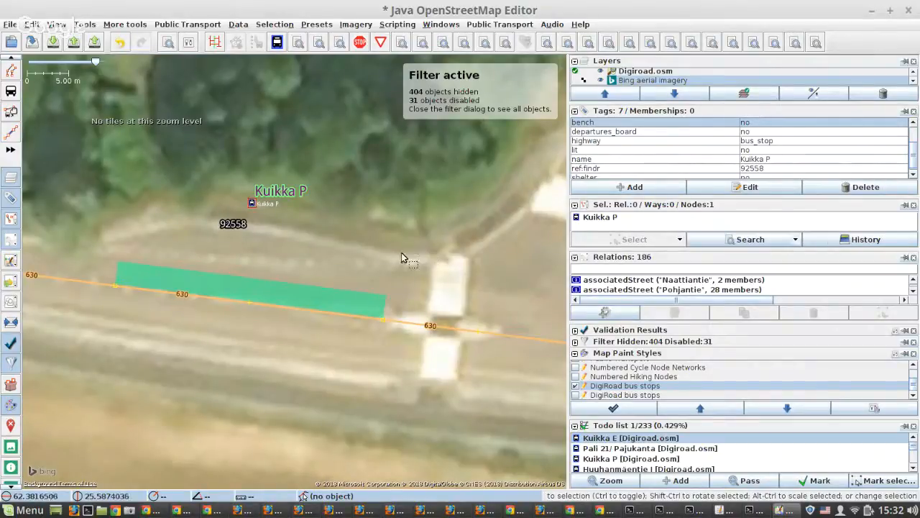
Step: Move the bend node of Sikomäentie slightly southwest to match the junction on the aerial imagery
scroll(401, 259, "down", 1)
left_click_drag(464, 236, 265, 161)
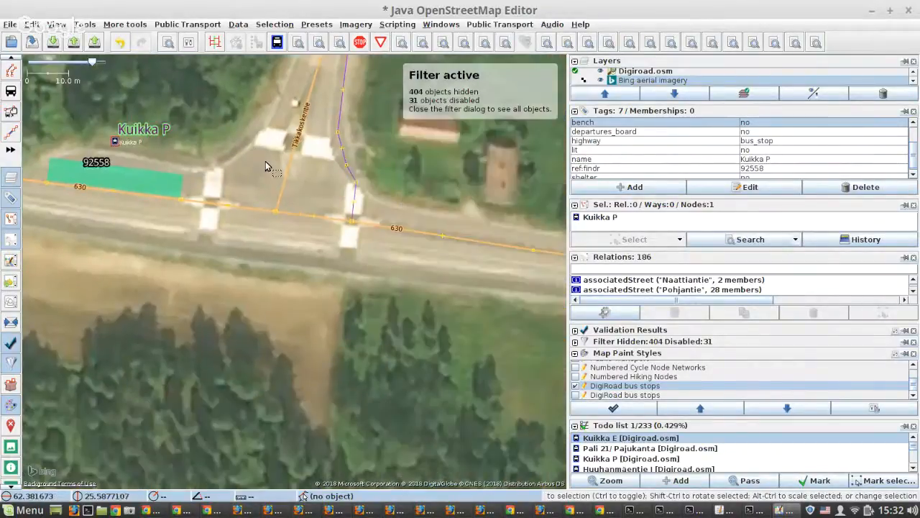
scroll(397, 208, "down", 1)
left_click_drag(172, 227, 505, 299)
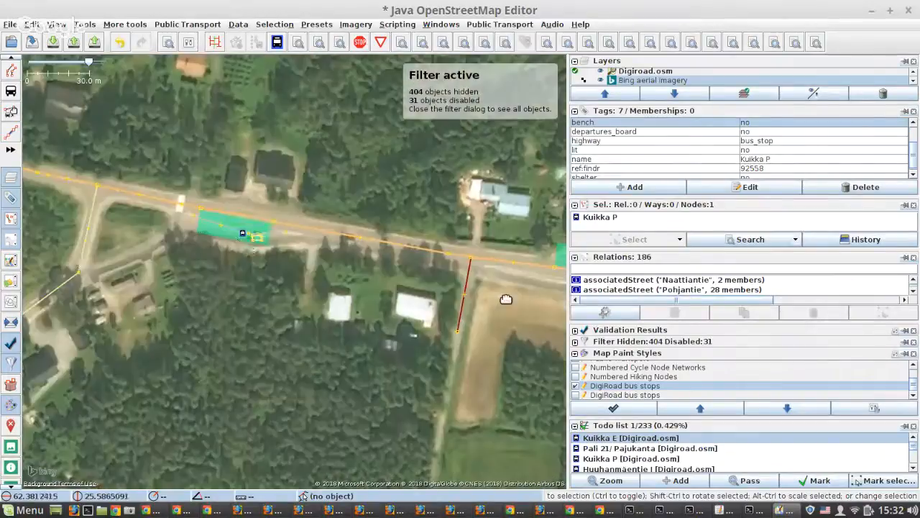
scroll(192, 238, "up", 1)
scroll(192, 237, "up", 1)
scroll(192, 237, "down", 1)
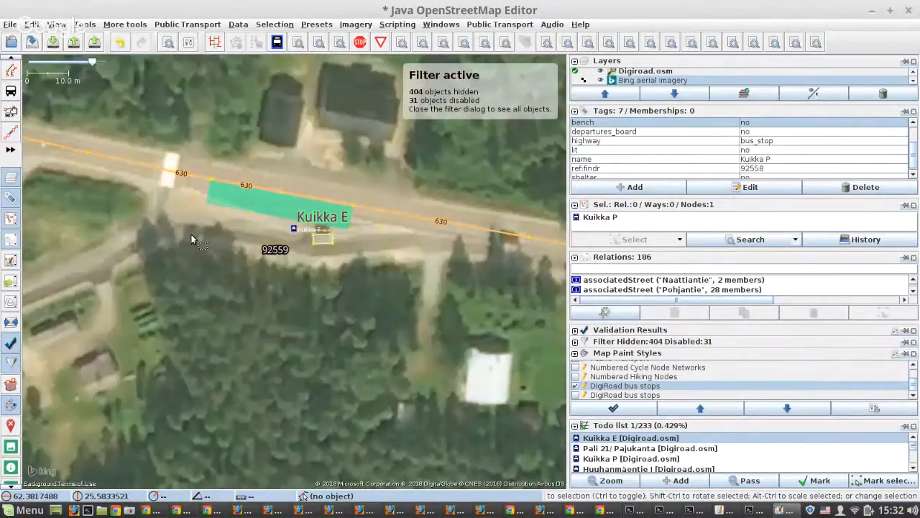
left_click_drag(192, 236, 457, 173)
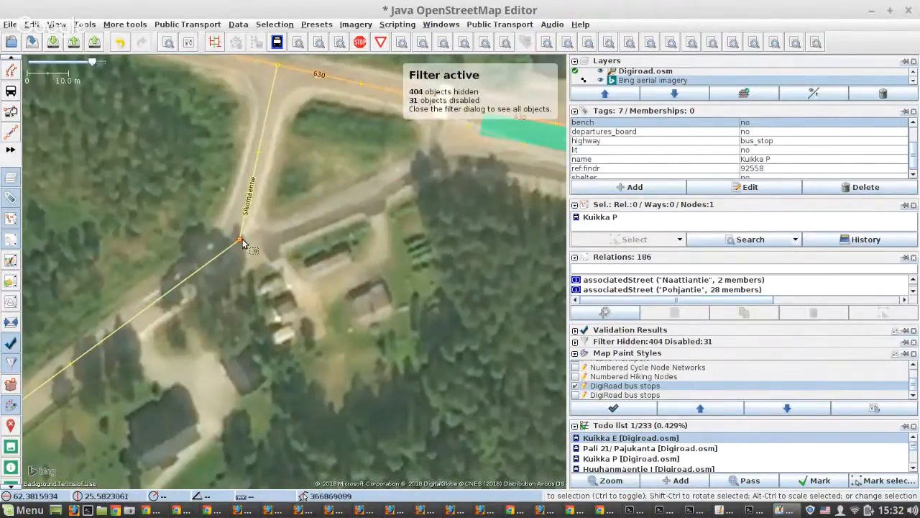
left_click_drag(239, 239, 231, 251)
Step: Draw a new way from the Sikomäentie bend node along the path, passing south of the Kuikka E bus stop shelter
key("a")
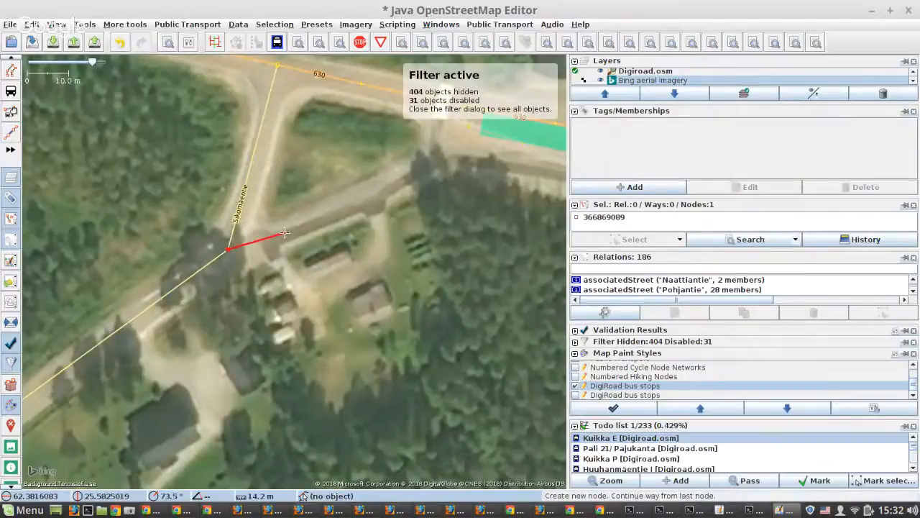
left_click(282, 236)
left_click(374, 199)
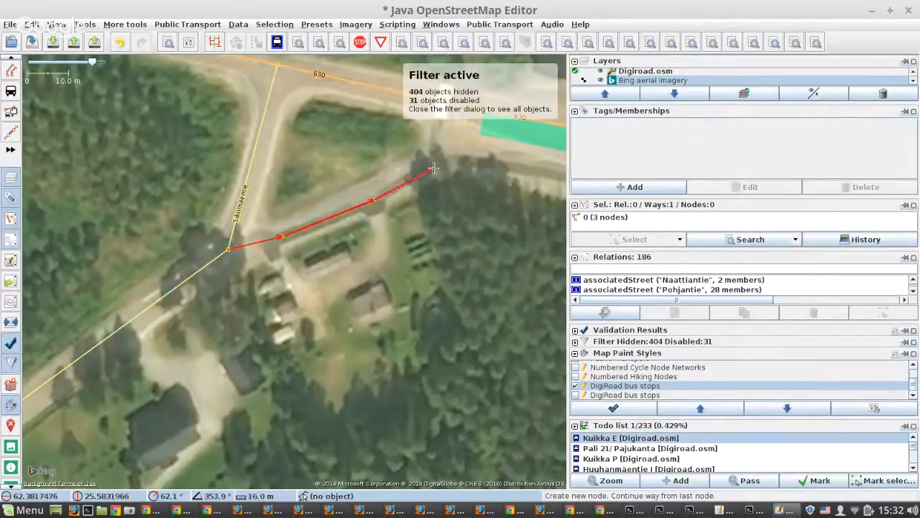
left_click(438, 158)
left_click_drag(481, 165, 246, 226)
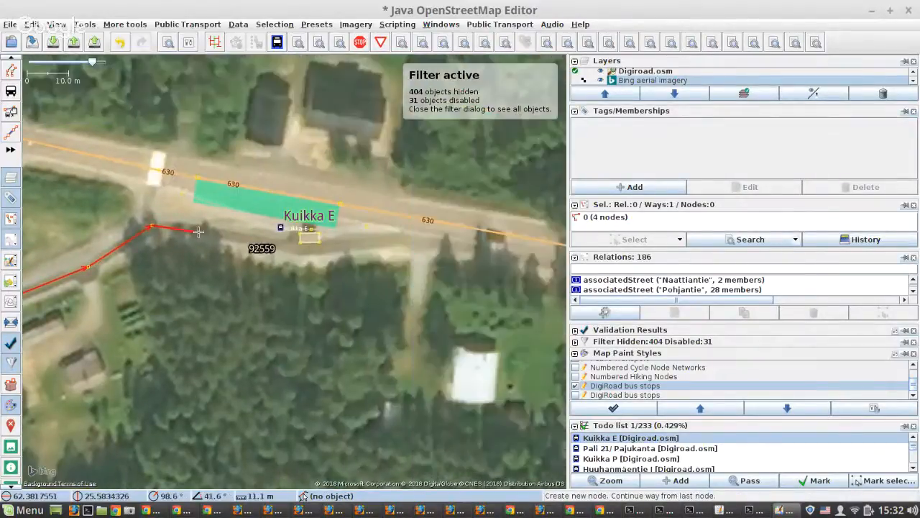
left_click(219, 231)
left_click(296, 248)
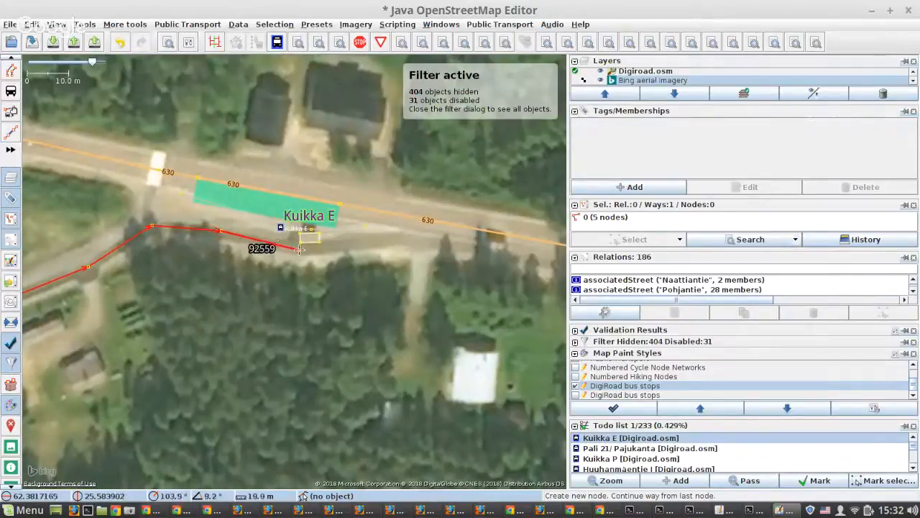
left_click(336, 247)
left_click(389, 237)
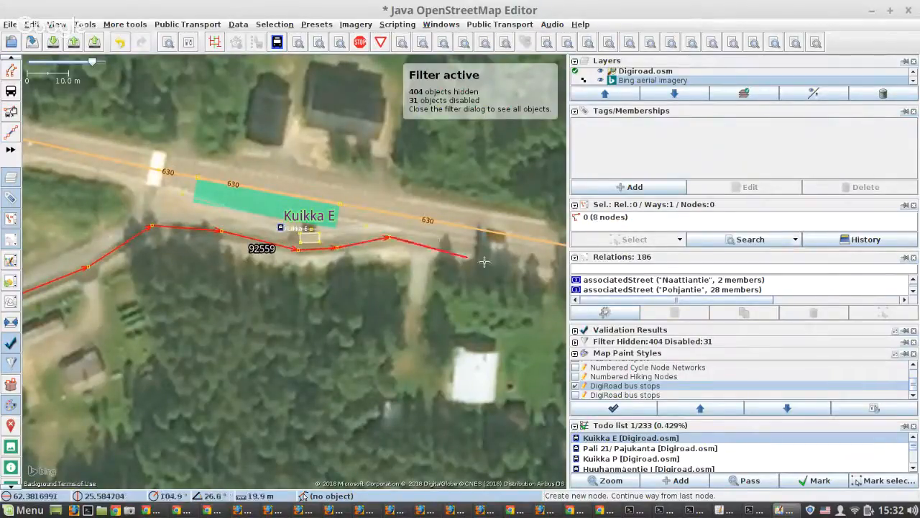
Step: Extend the new way east along the south side of road 630 and connect it to the crossing side road
left_click_drag(275, 225, 81, 253)
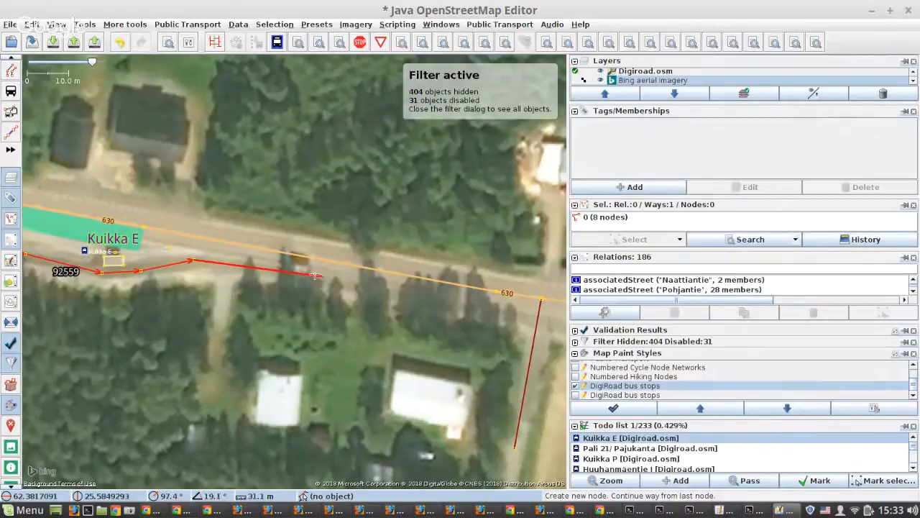
scroll(309, 277, "up", 1)
scroll(303, 273, "down", 1)
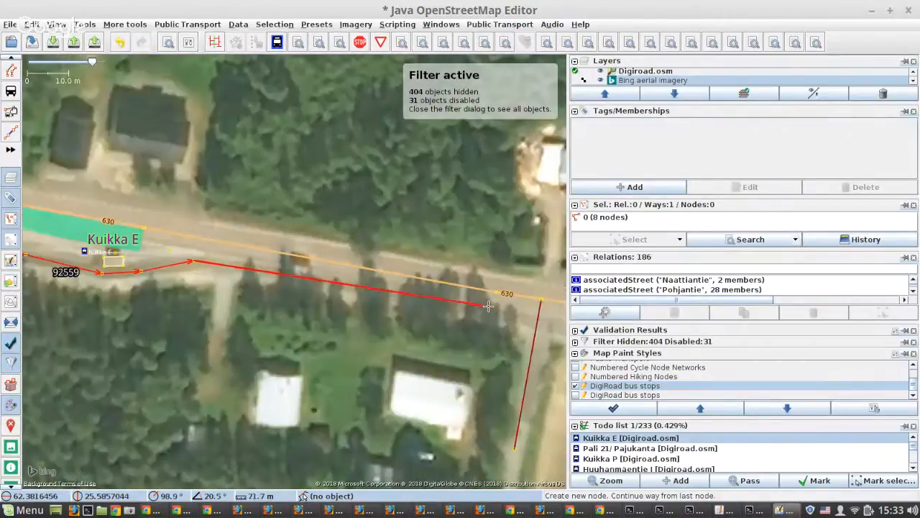
left_click_drag(493, 308, 255, 281)
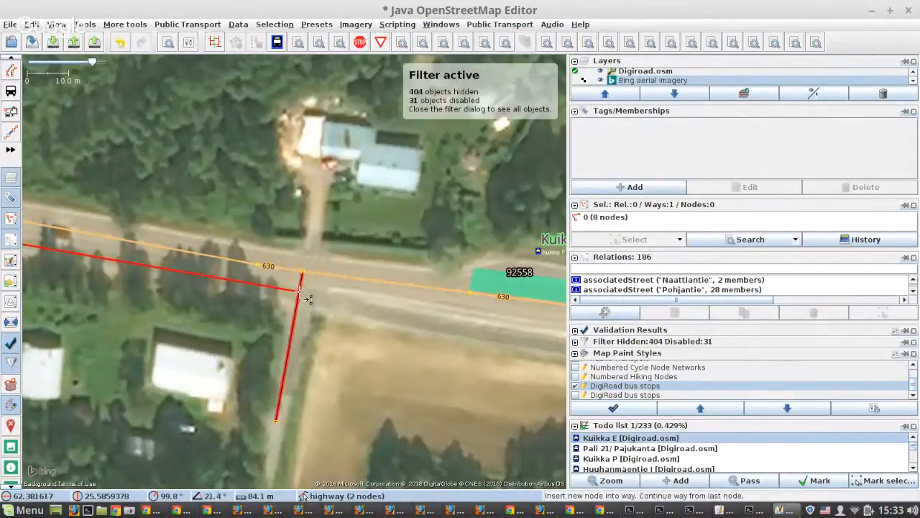
left_click(305, 298)
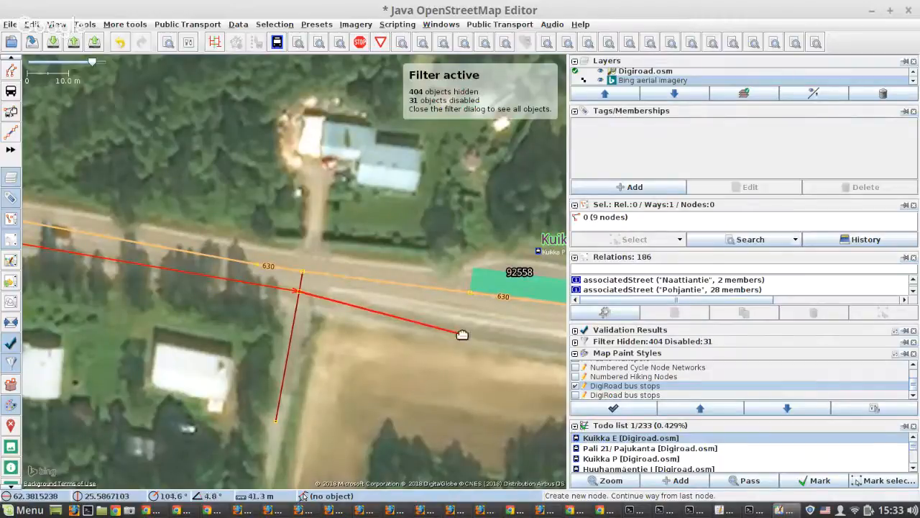
Step: Extend the new way east along the south side of road 630, past the Kuikka P bus stop to the Tikkakoskentie crosswalk
left_click_drag(462, 334, 315, 299)
left_click(214, 274)
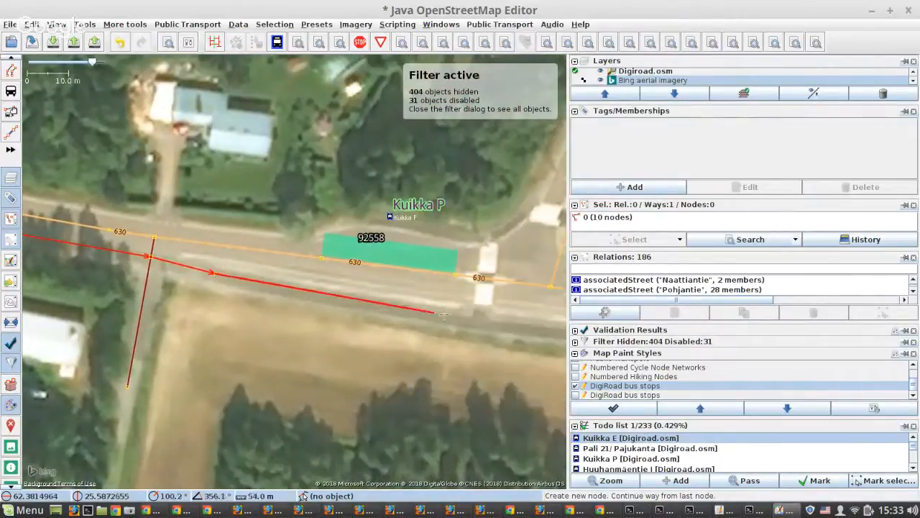
left_click(362, 304)
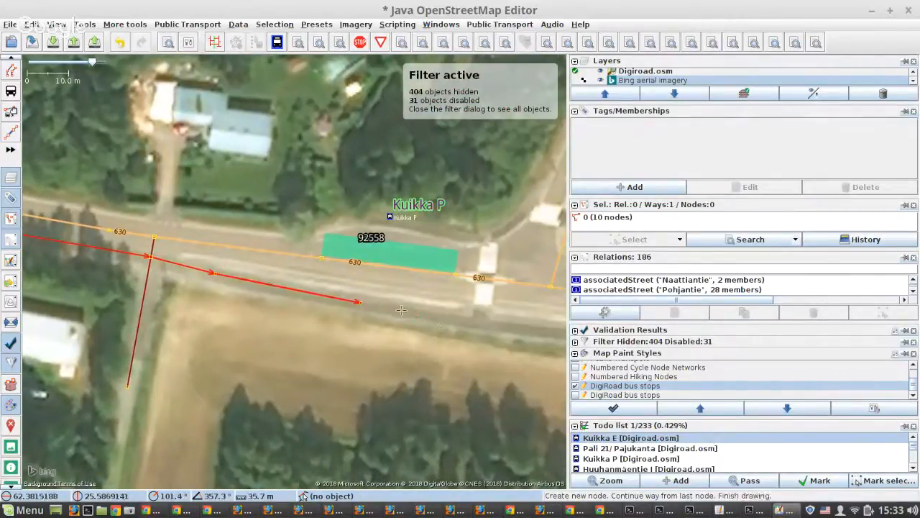
left_click(479, 322)
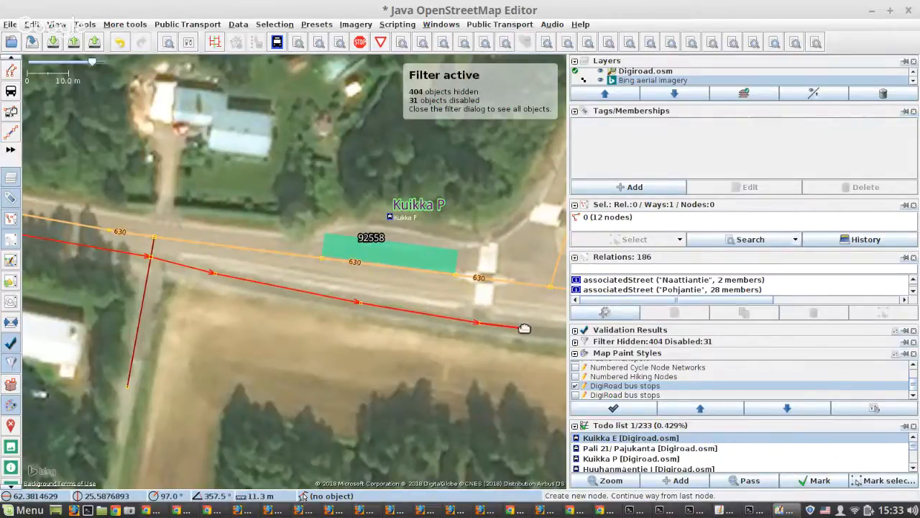
left_click_drag(524, 328, 145, 305)
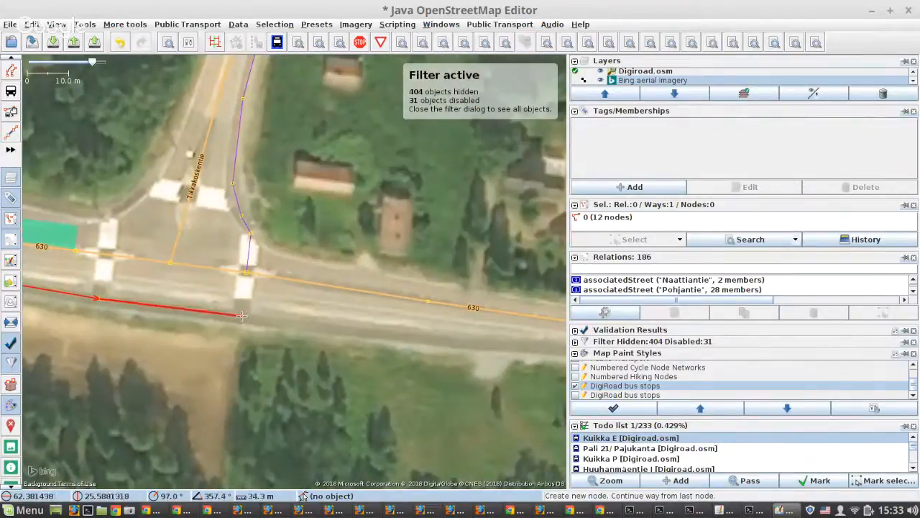
left_click(239, 314)
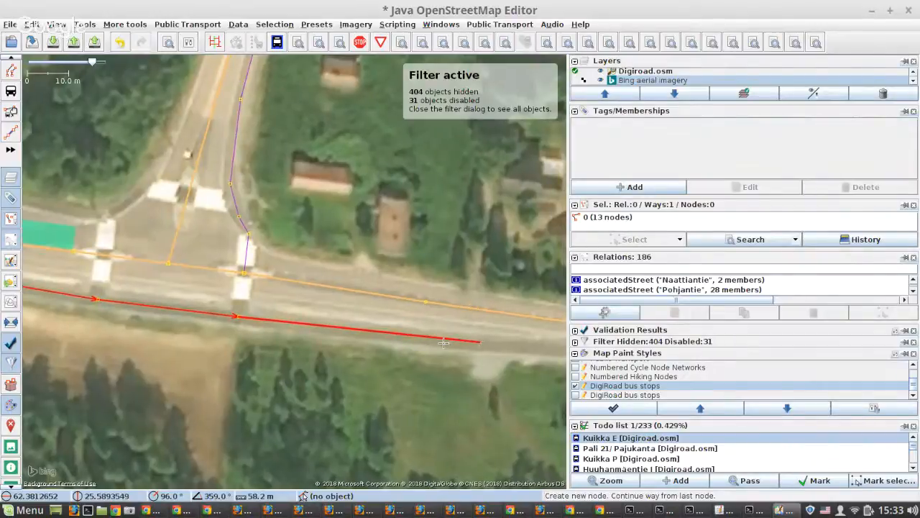
Step: Continue the way east of the Tikkakoskentie junction, adding nodes along the path through the curve beside road 630
left_click_drag(482, 341, 213, 321)
left_click(215, 322)
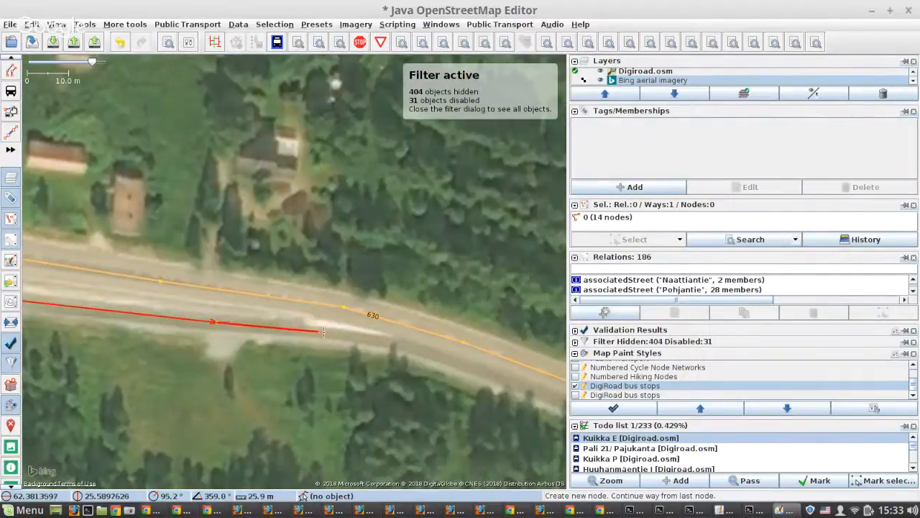
left_click(324, 331)
left_click(400, 342)
left_click_drag(518, 389, 131, 277)
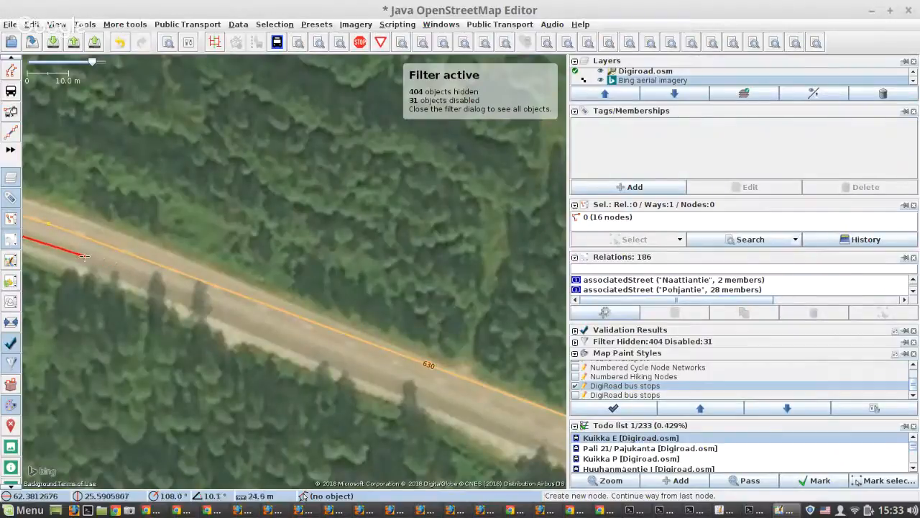
left_click(64, 247)
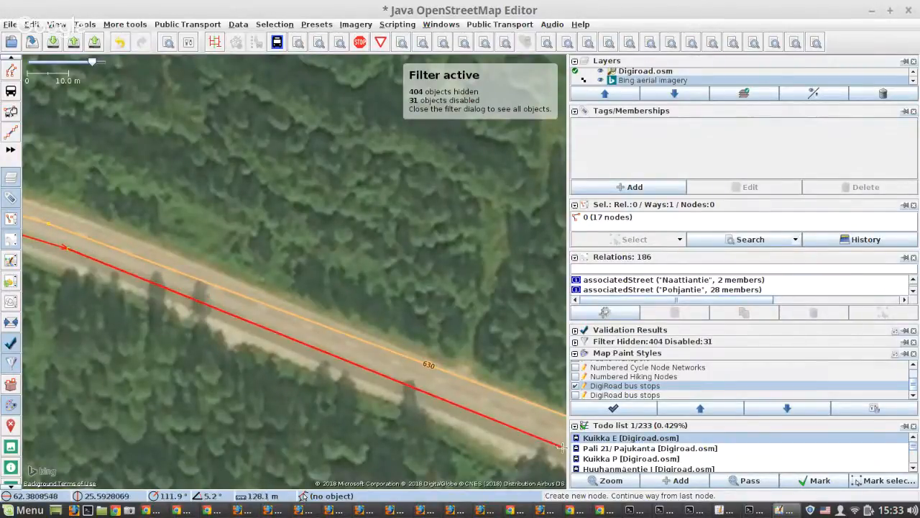
Step: Connect the end of the new way to the road 630 node just past the curve, removing the extra node before it
left_click_drag(561, 446, 298, 197)
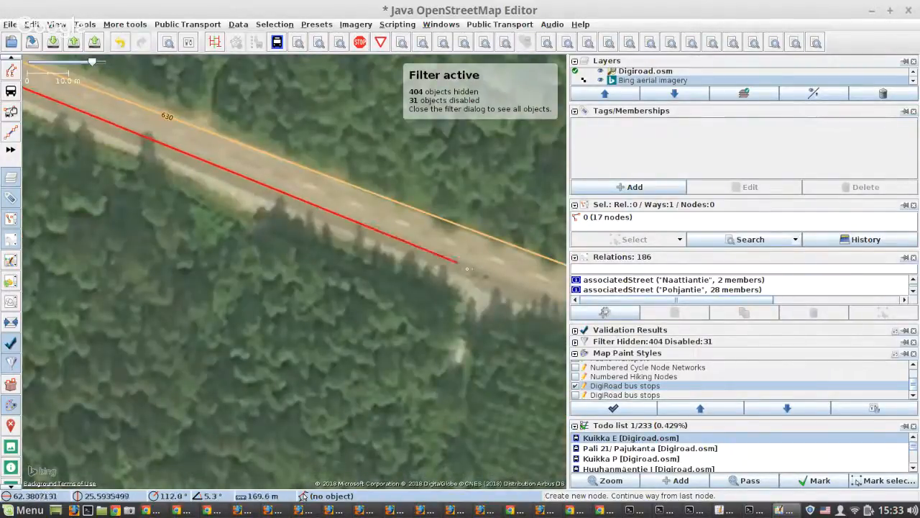
scroll(378, 245, "up", 2)
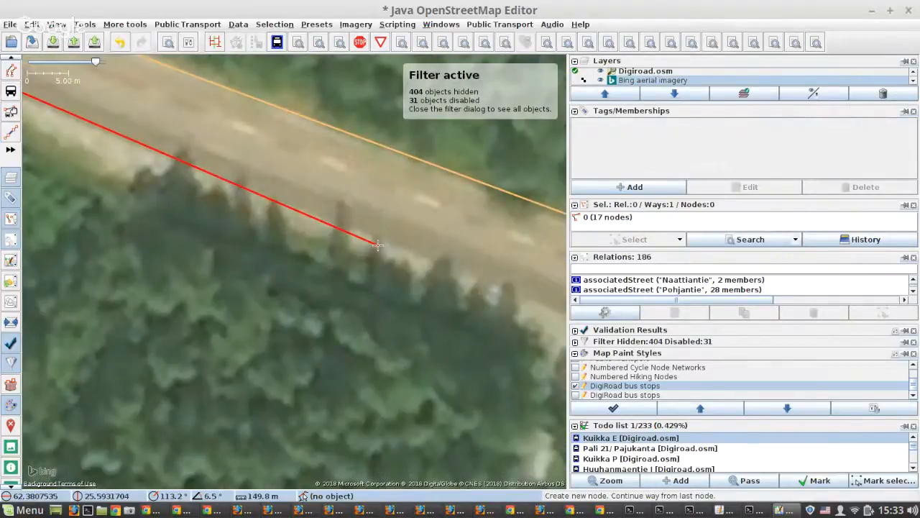
left_click_drag(456, 263, 33, 198)
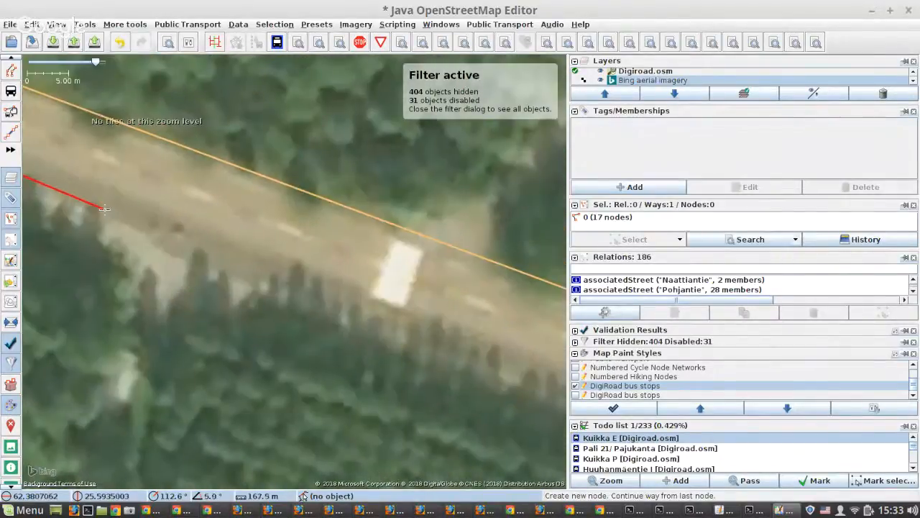
scroll(104, 208, "down", 5)
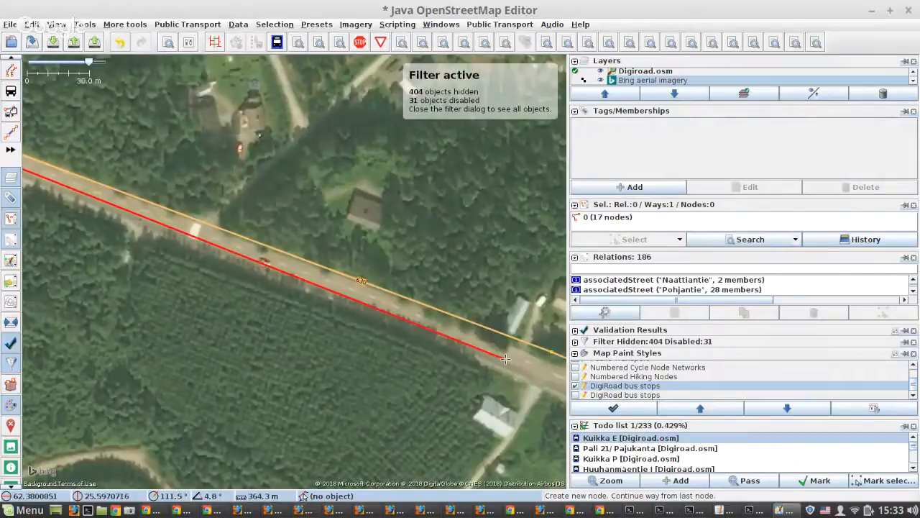
scroll(505, 357, "down", 2)
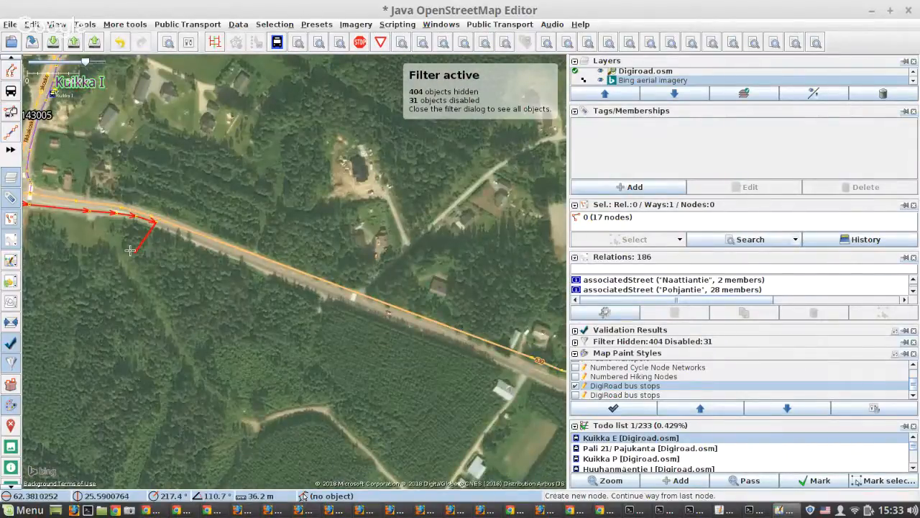
scroll(129, 250, "up", 6)
left_click(339, 313)
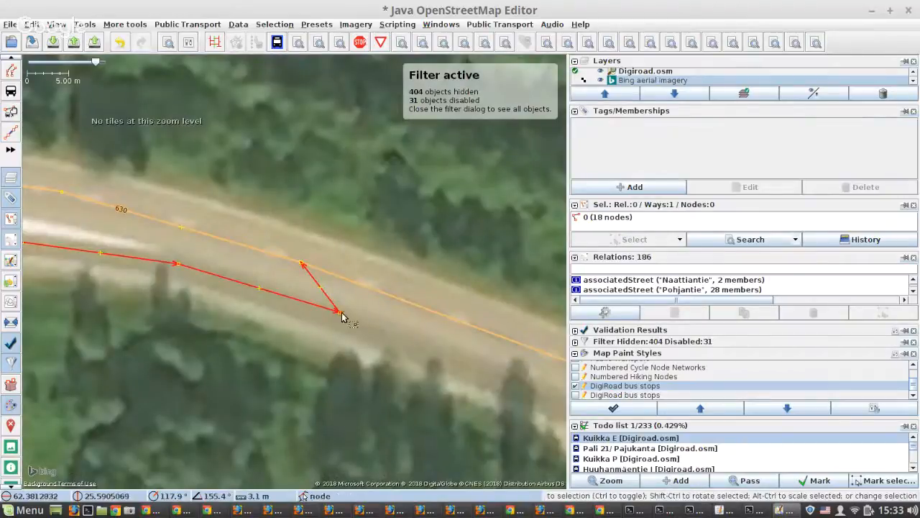
key("ctrl+z")
key("Escape")
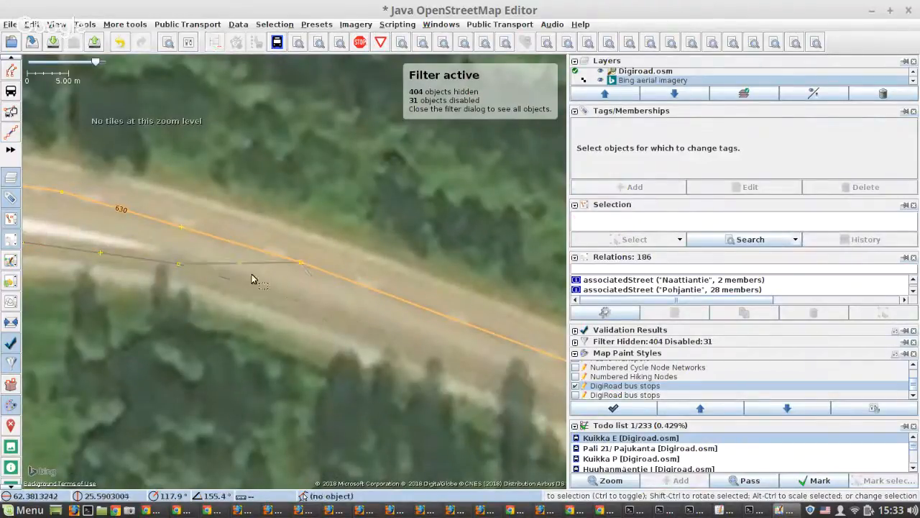
Step: Tag the newly drawn way with highway=cycleway
left_click(634, 187)
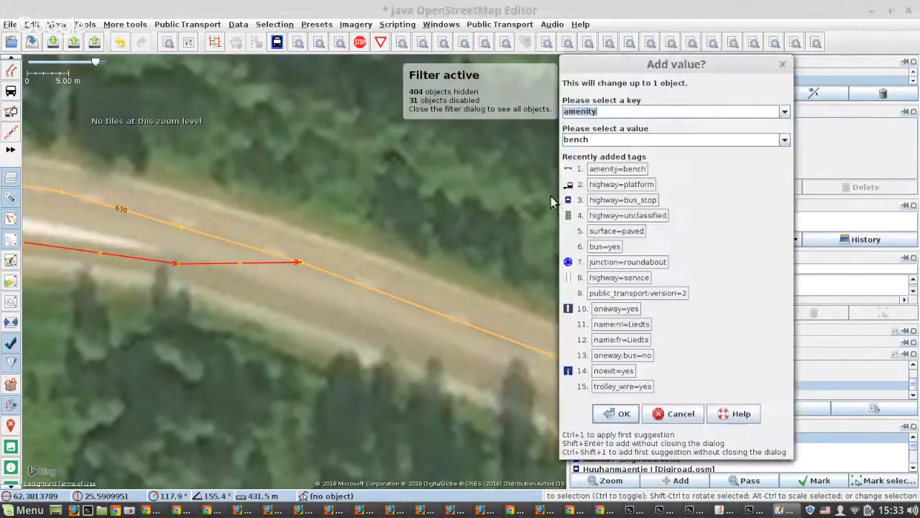
type("highway")
key("Tab")
type("cycleway")
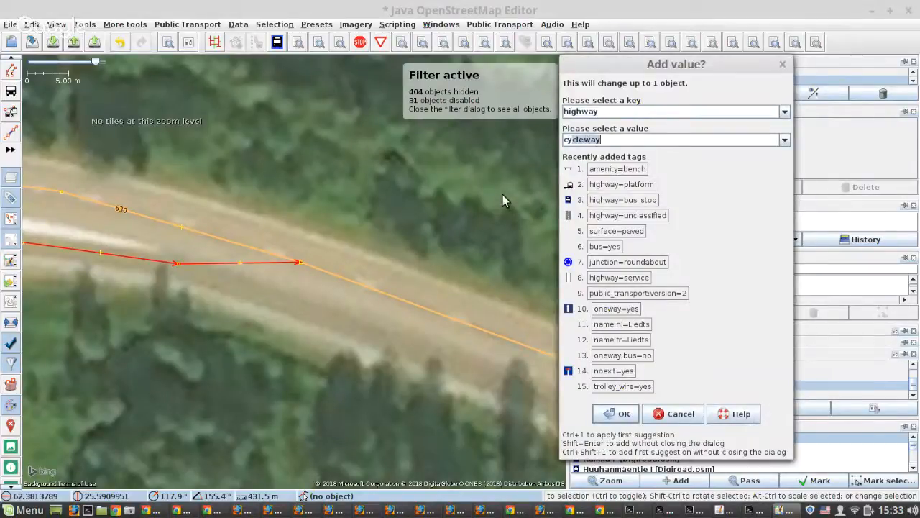
key("Return")
Step: Split road 630 at the node where the new cycleway joins and keep the eastern section selected
left_click(312, 267)
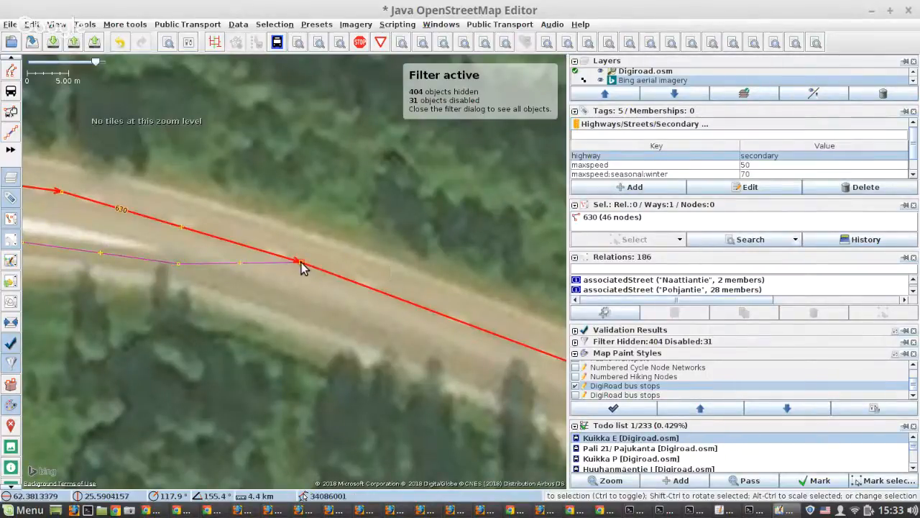
left_click(301, 262, "shift")
key("p")
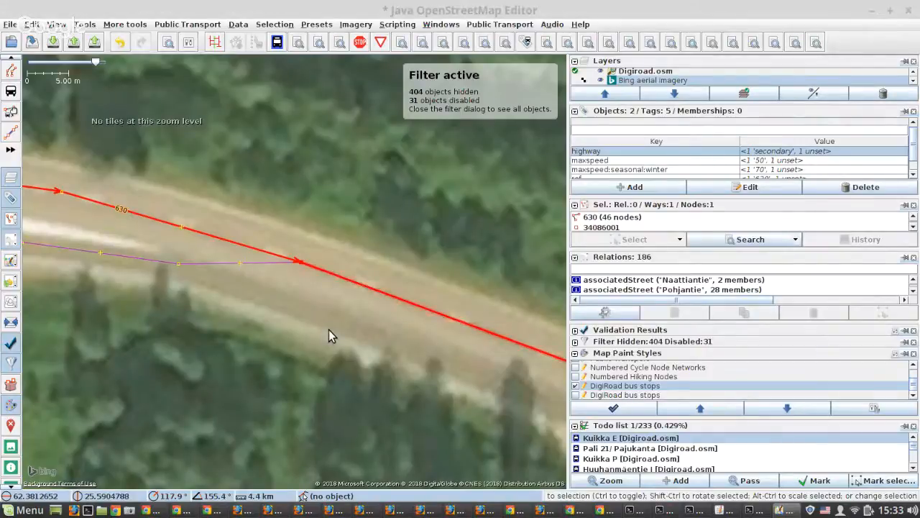
left_click(434, 304)
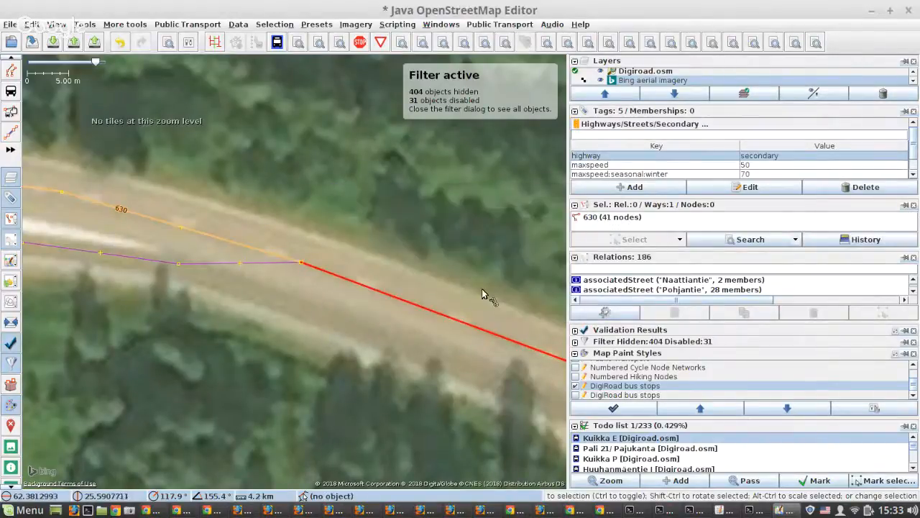
Step: Add the tag cycleway=lane to the eastern section of road 630
left_click(604, 188)
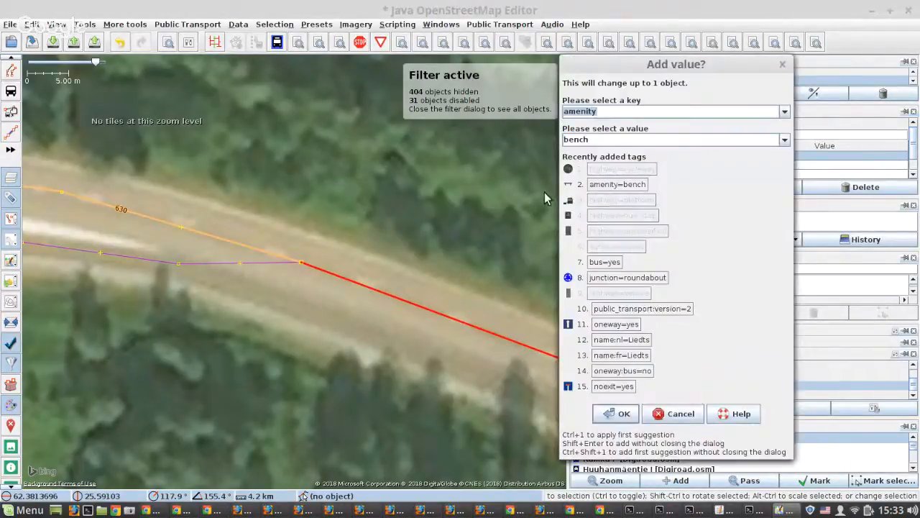
type("cycleway")
key("Tab")
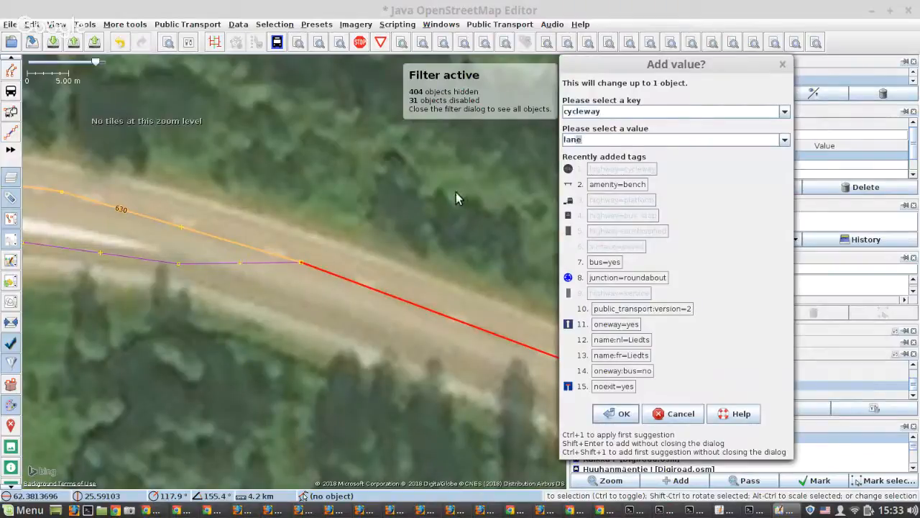
type("lane")
key("Return")
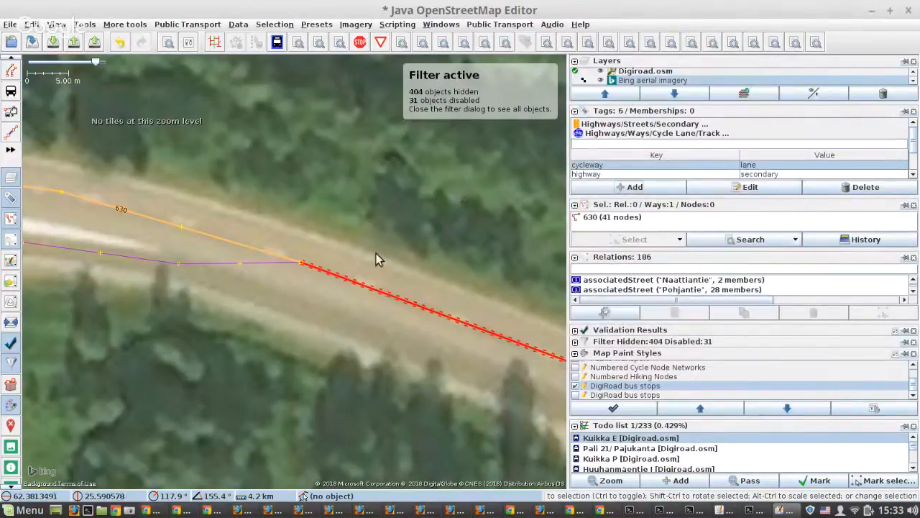
Step: Change the key of the cycle lane tag on the eastern section of road 630 to cycleway:right
double_click(681, 165)
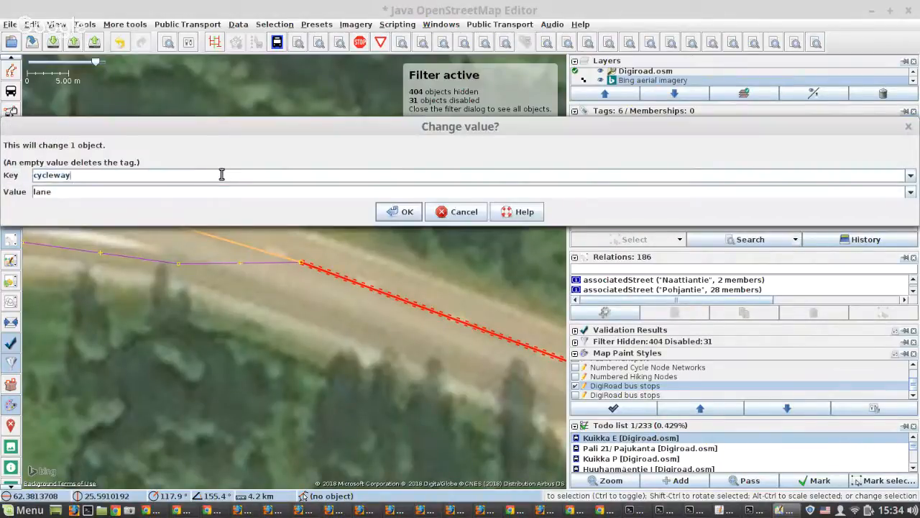
type(":right")
key("Return")
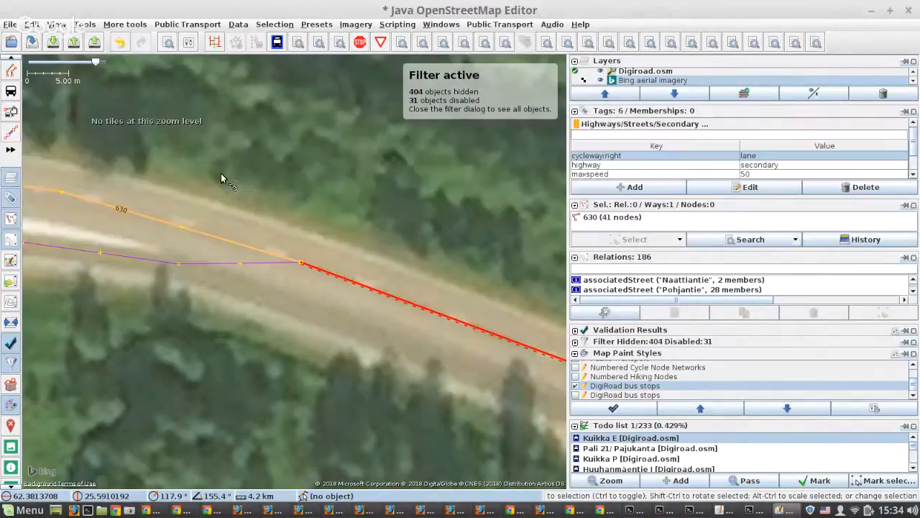
Step: Move the two road 630 nodes northwest of the Hytölänpolku E stop southward onto the roadway in the aerial imagery
scroll(298, 277, "down", 1)
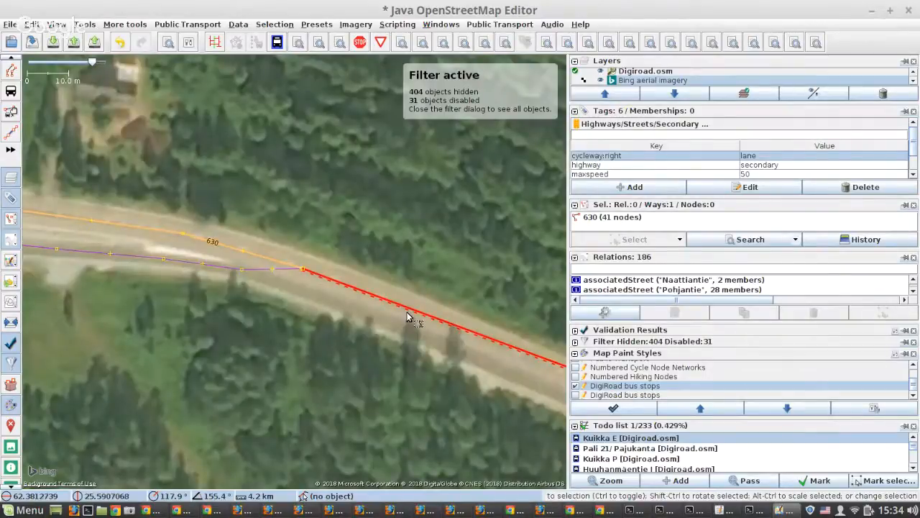
left_click_drag(407, 316, 23, 152)
left_click_drag(559, 339, 88, 180)
left_click_drag(552, 358, 230, 228)
left_click_drag(447, 273, 238, 211)
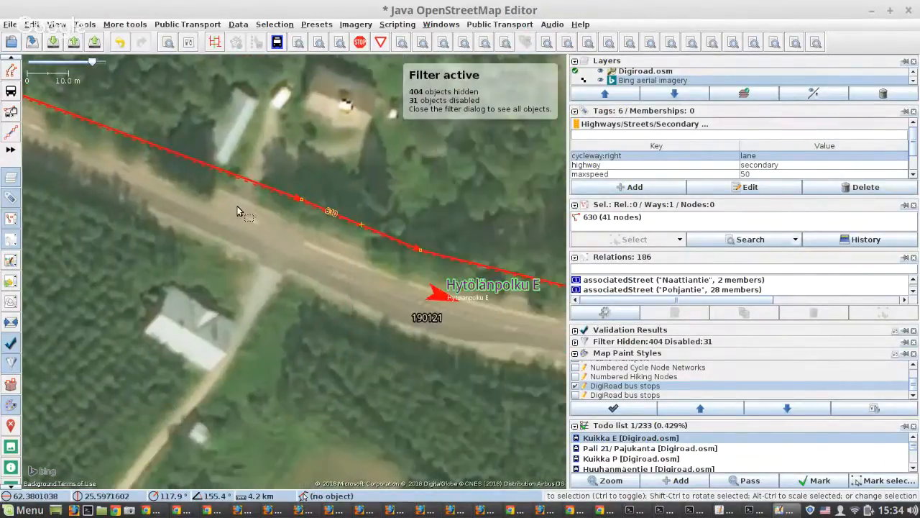
left_click(300, 202)
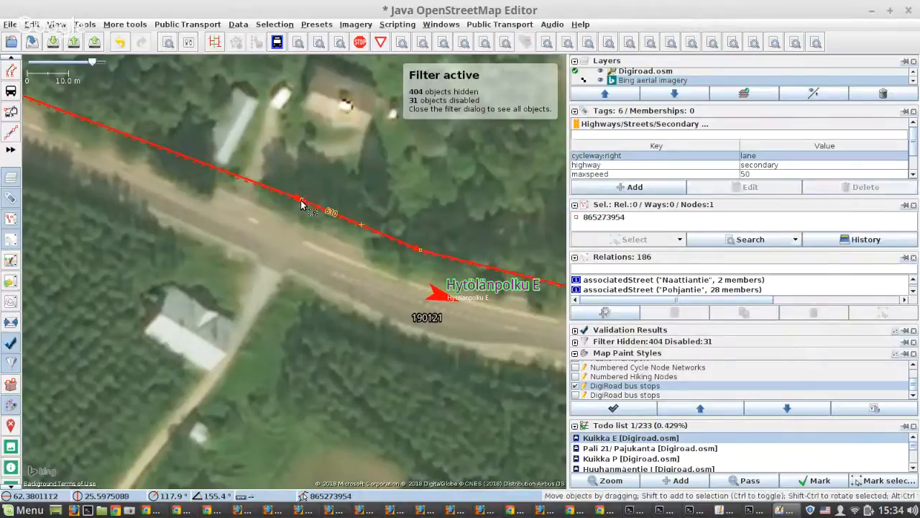
left_click_drag(301, 202, 284, 236)
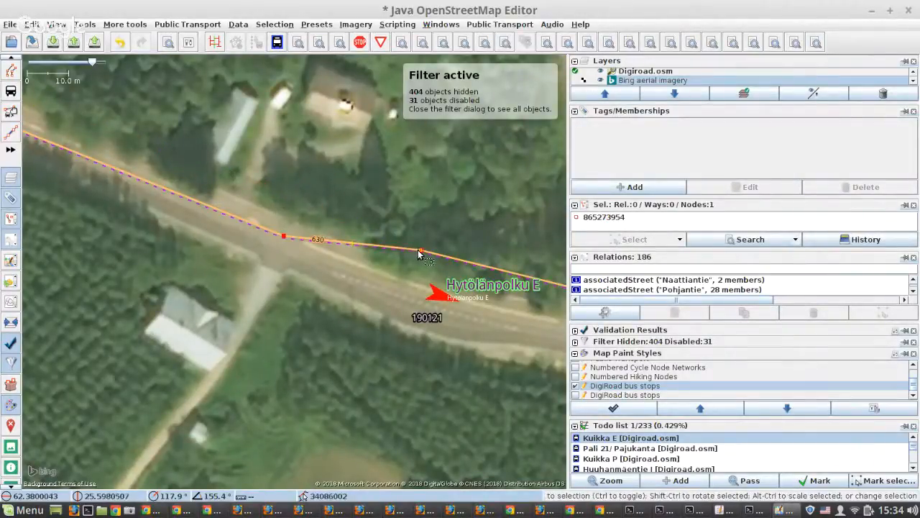
left_click_drag(419, 253, 408, 285)
Step: Add two shape nodes to road 630 east of the Hytölänpolku E stop, up to the crosswalk, following the imagery
left_click_drag(509, 335, 208, 296)
left_click(270, 275)
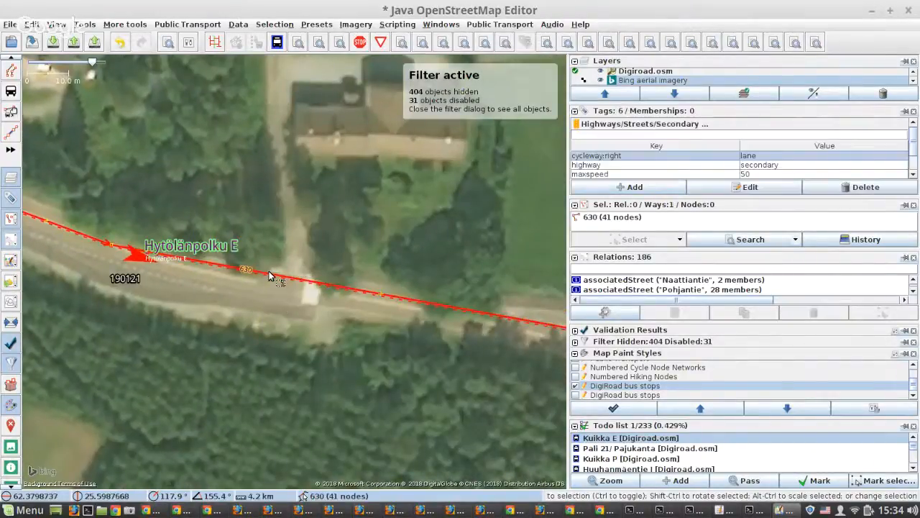
key("a")
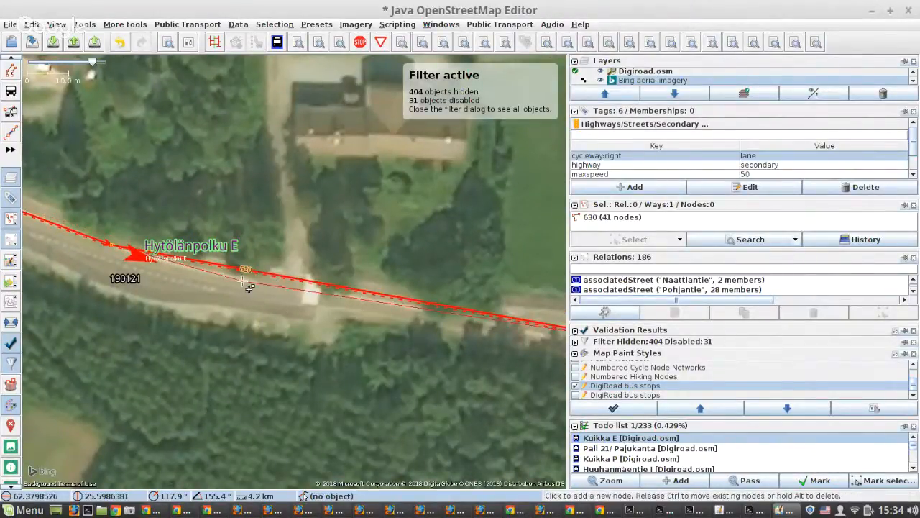
left_click(245, 285)
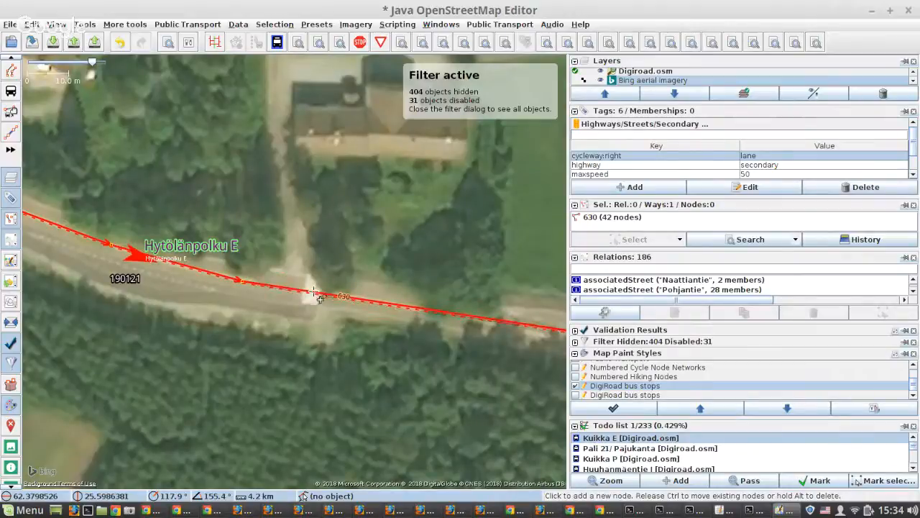
left_click(318, 297)
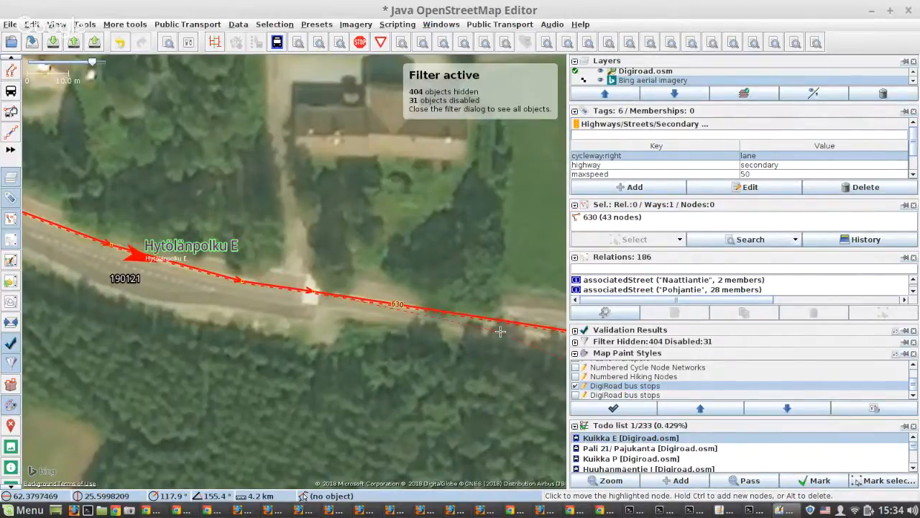
Step: Refine road 630 at the Hytölänpolku P stop by adjusting the bend node east of it and adding a node to its west
left_click_drag(500, 332, 274, 291)
left_click_drag(541, 341, 236, 276)
left_click(264, 279)
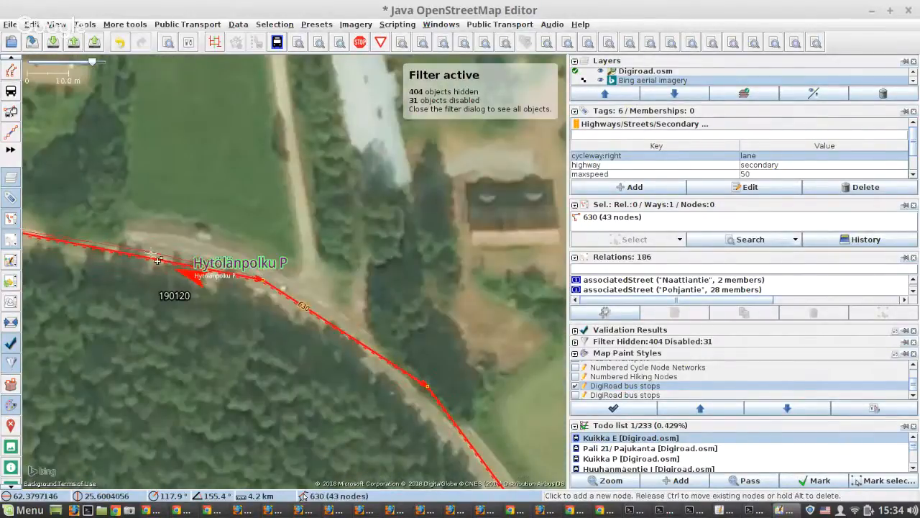
left_click(131, 248)
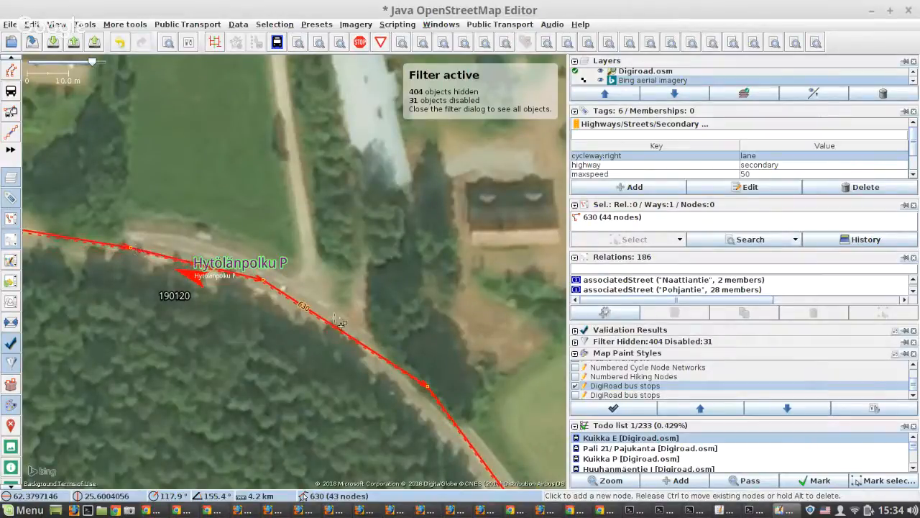
Step: Align road 630 southeast of the Hytölänpolku P stop by shifting its bend nodes onto the roadway and adding a node in the curve
left_click(422, 394)
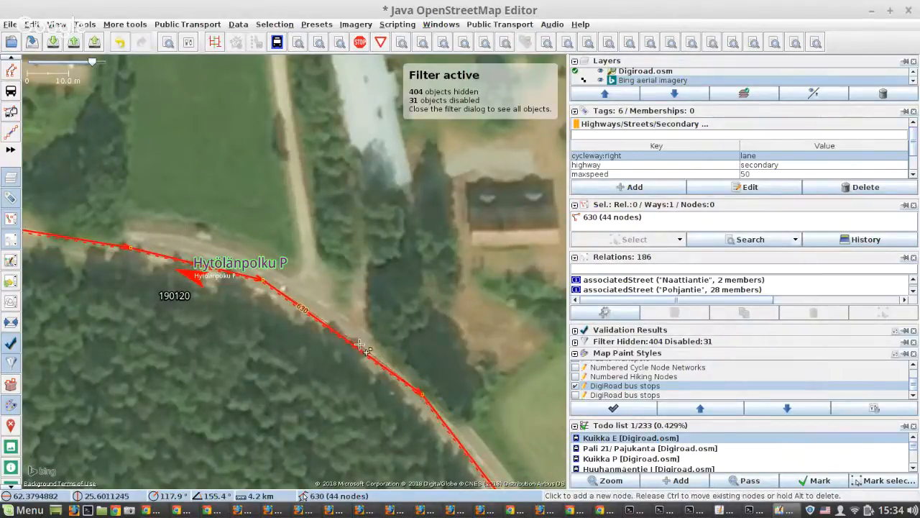
left_click(345, 330, "ctrl")
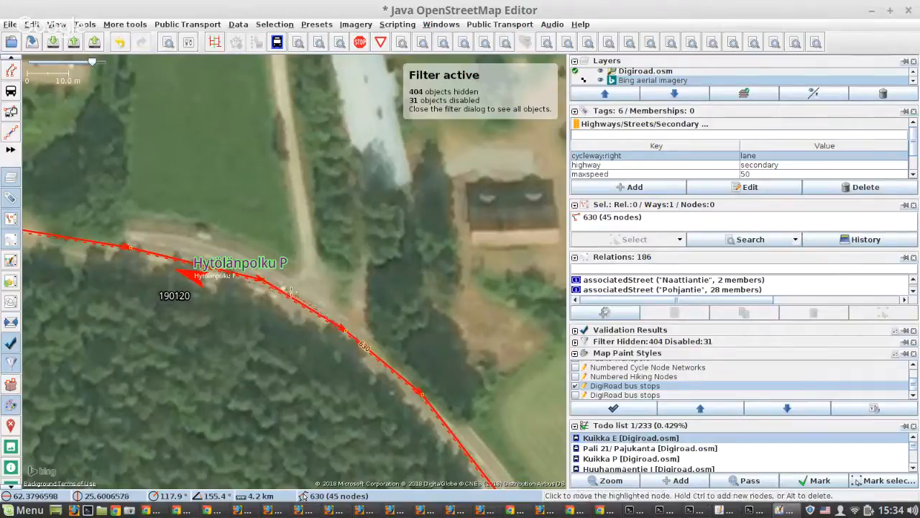
scroll(291, 291, "down", 3)
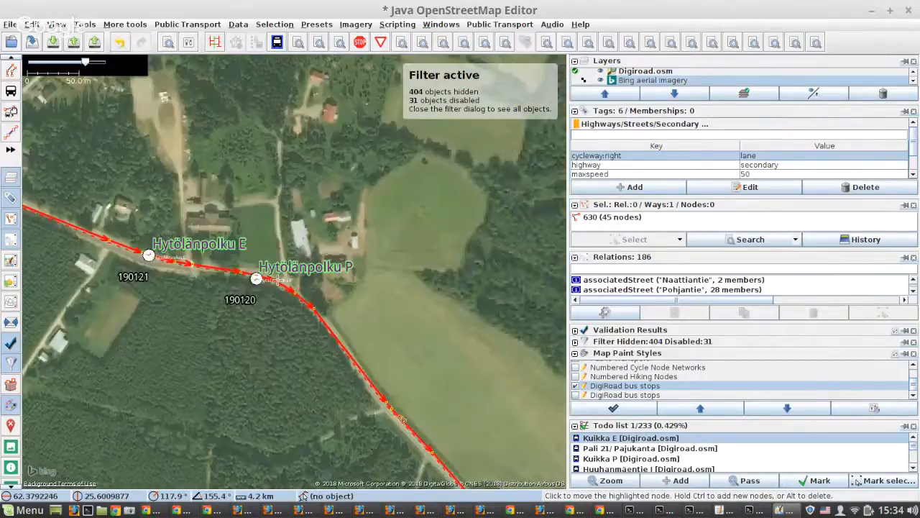
scroll(278, 279, "up", 3)
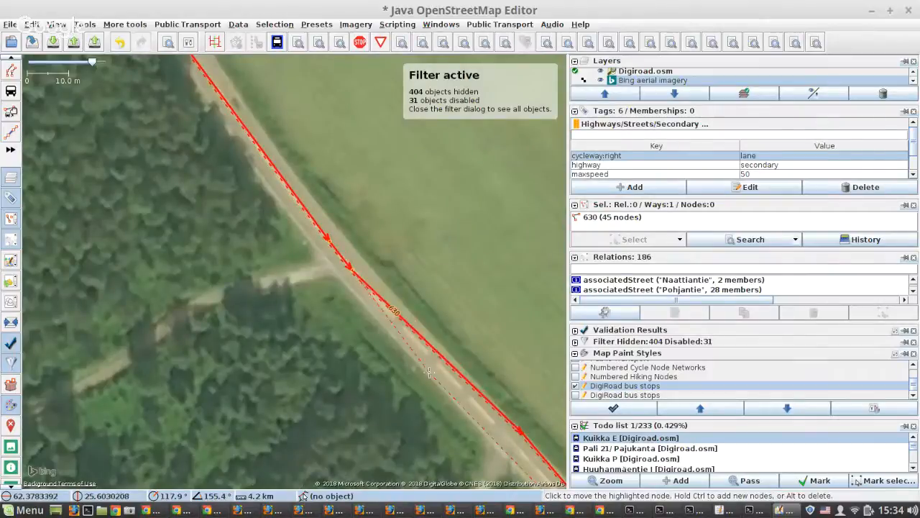
left_click_drag(399, 335, 204, 150)
left_click(320, 257)
left_click_drag(395, 340, 80, 71)
Step: Fit road 630 to the curve by the Ränssi P stop by moving its nodes onto the roadway and adding two shape nodes
scroll(290, 289, "up", 2)
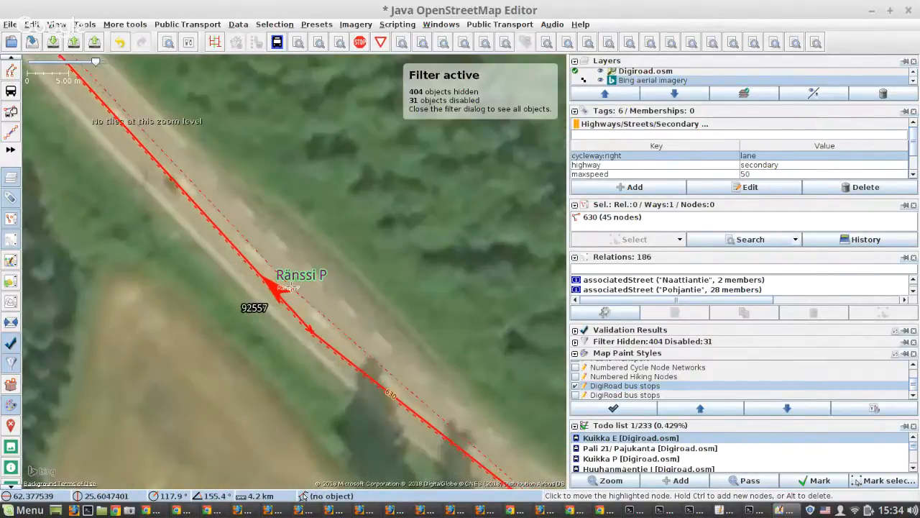
left_click(288, 287)
left_click(264, 266)
left_click_drag(348, 378, 29, 138)
left_click(103, 175, "ctrl")
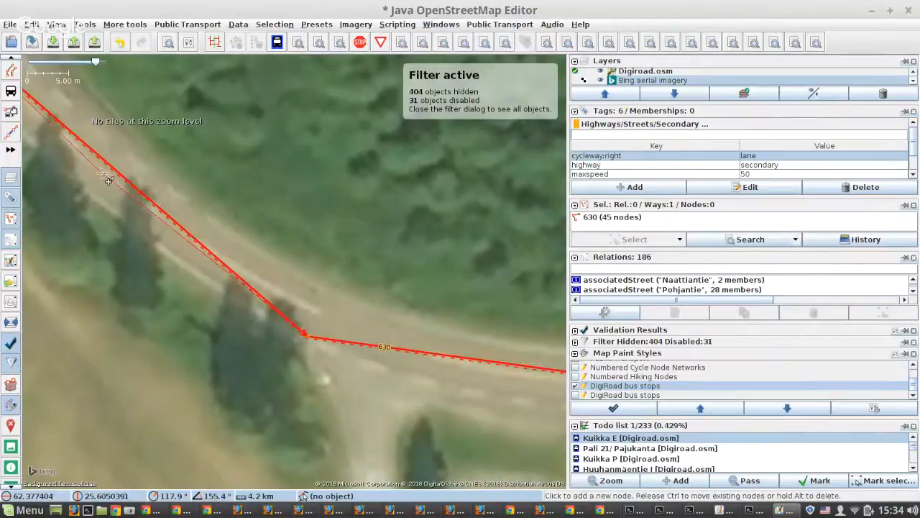
left_click(320, 315)
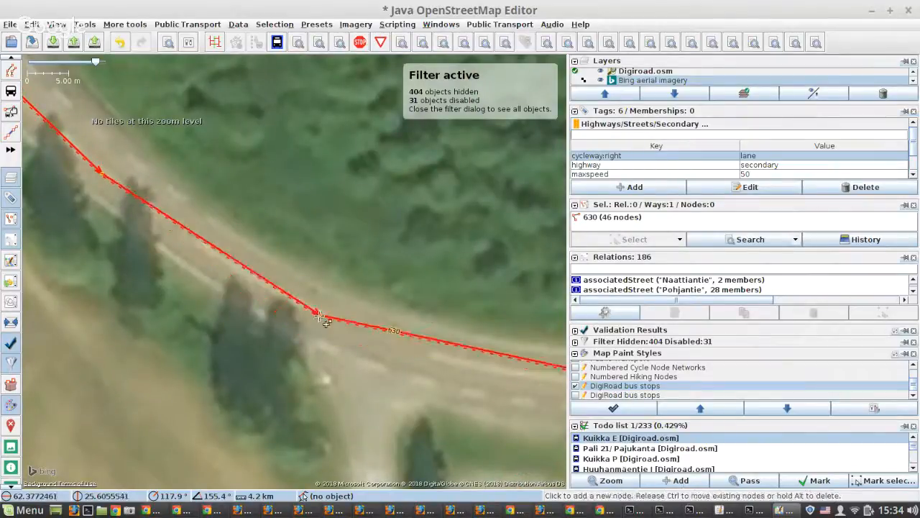
left_click(186, 242, "ctrl")
Step: Smooth road 630 at the Ränssi E stop by adjusting the bend node west of it and adding a node on each side
left_click_drag(455, 375, 193, 265)
left_click(180, 250, "ctrl")
left_click(346, 274)
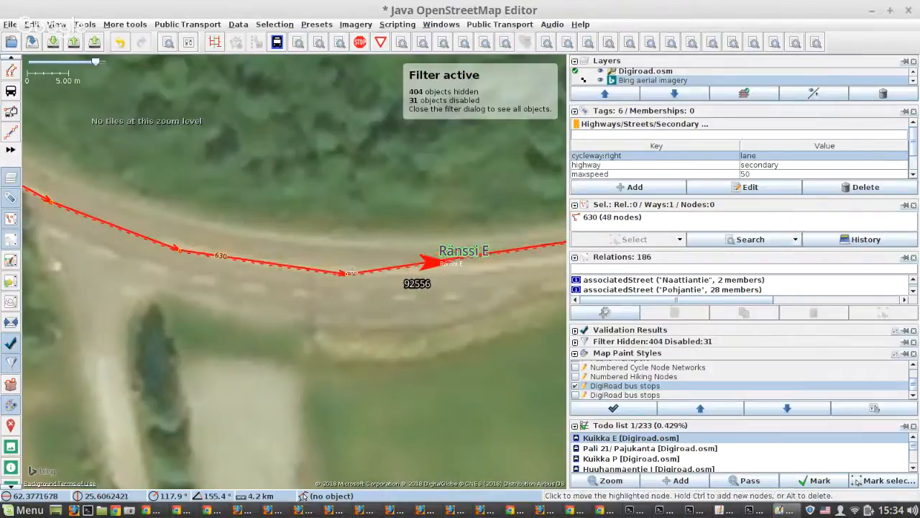
left_click(485, 267, "ctrl")
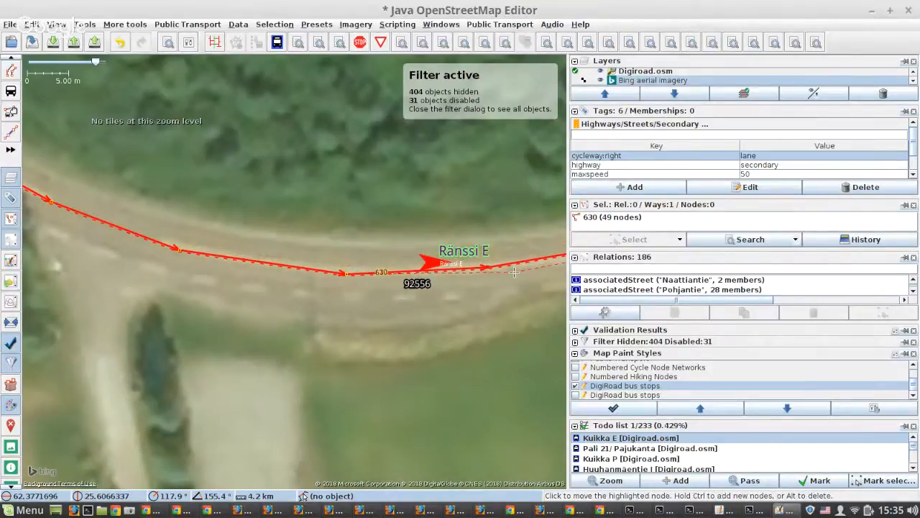
Step: Move the three road 630 nodes east of the Ränssi E stop southward onto the roadway and add a shape node between them
left_click_drag(431, 287, 51, 325)
left_click_drag(420, 255, 76, 266)
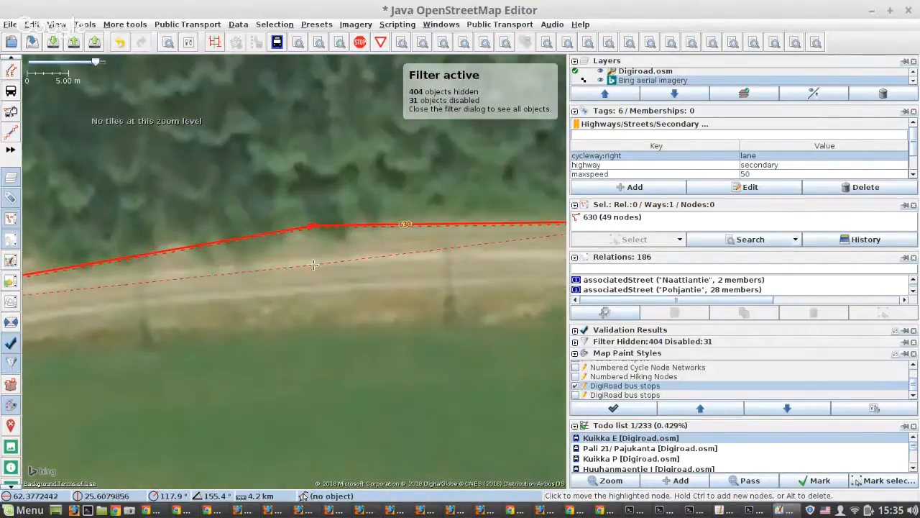
left_click(310, 264)
left_click_drag(424, 260, 81, 278)
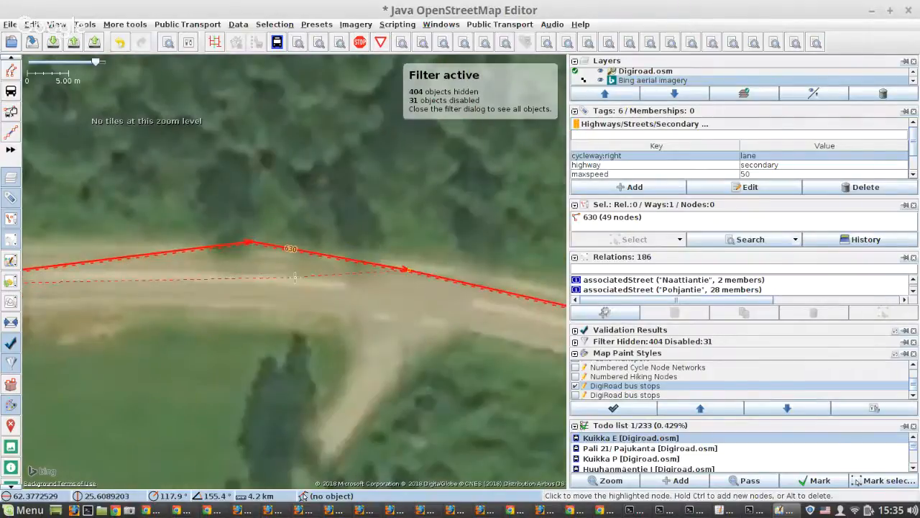
left_click(231, 277)
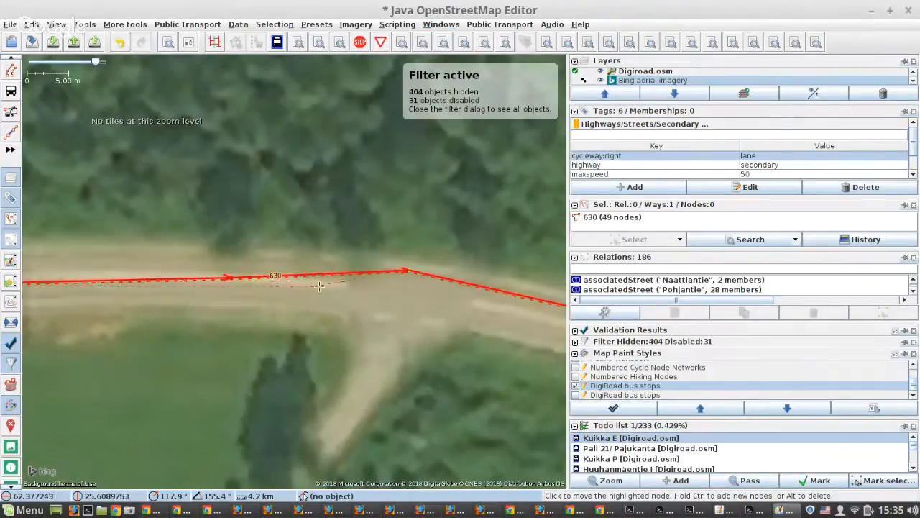
left_click(403, 290)
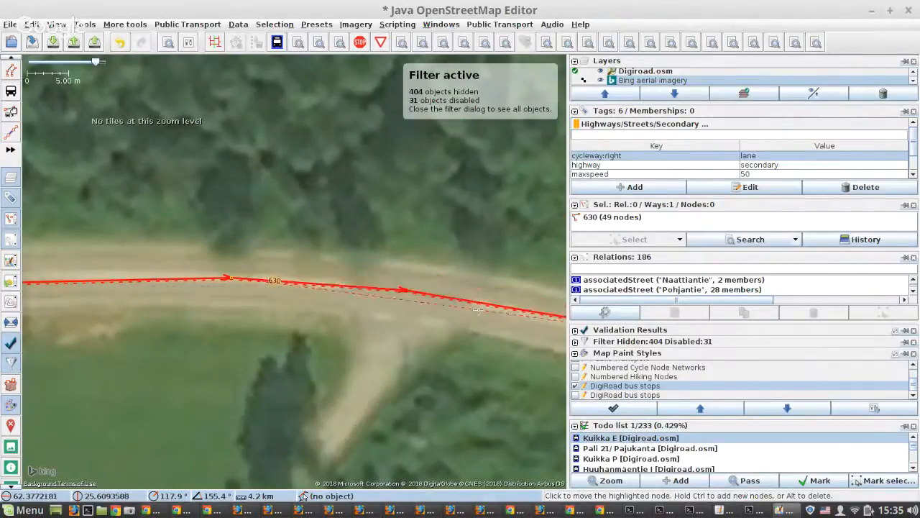
left_click(37, 275, "ctrl")
Step: Fit road 630 to the wooded stretch east of the side road junction by moving the bend node and adding a node west of it
left_click_drag(408, 290, 96, 184)
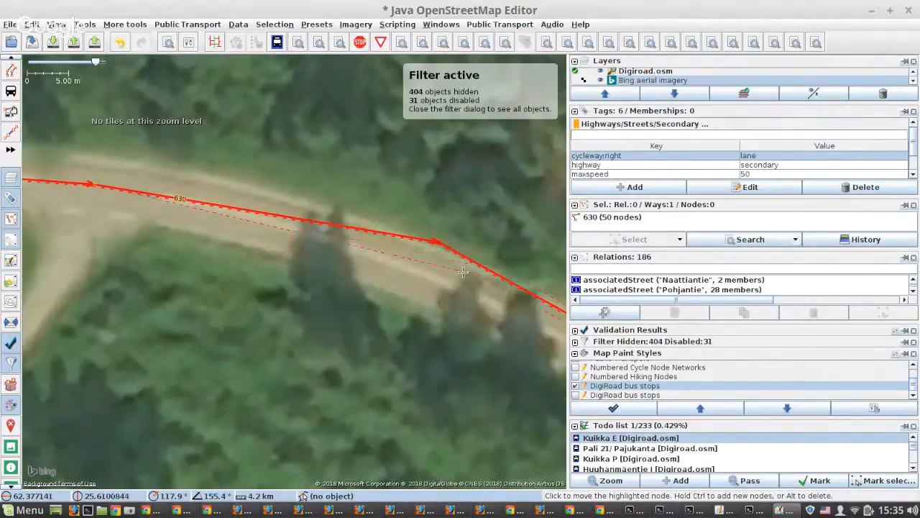
left_click(406, 263)
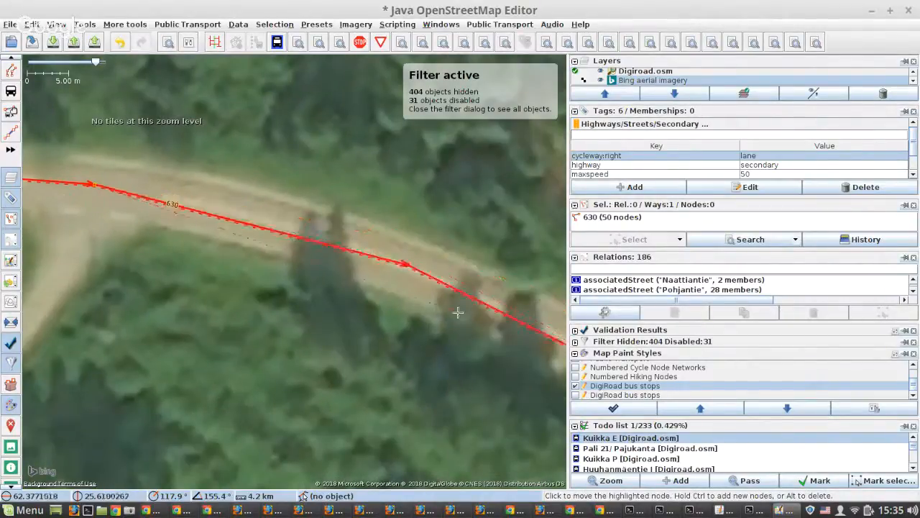
left_click(231, 211, "ctrl")
left_click_drag(446, 303, 10, 97)
left_click_drag(350, 262, 25, 88)
left_click(386, 280)
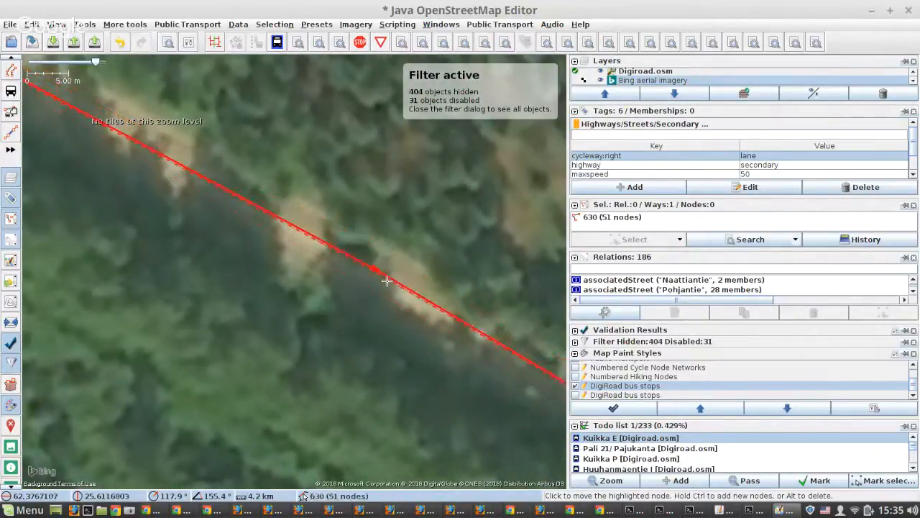
Step: Add shape nodes to road 630 along the wooded stretch, at the gravel track junction and just northwest of the Heinosenmäki P stop
left_click_drag(466, 343, 6, 51)
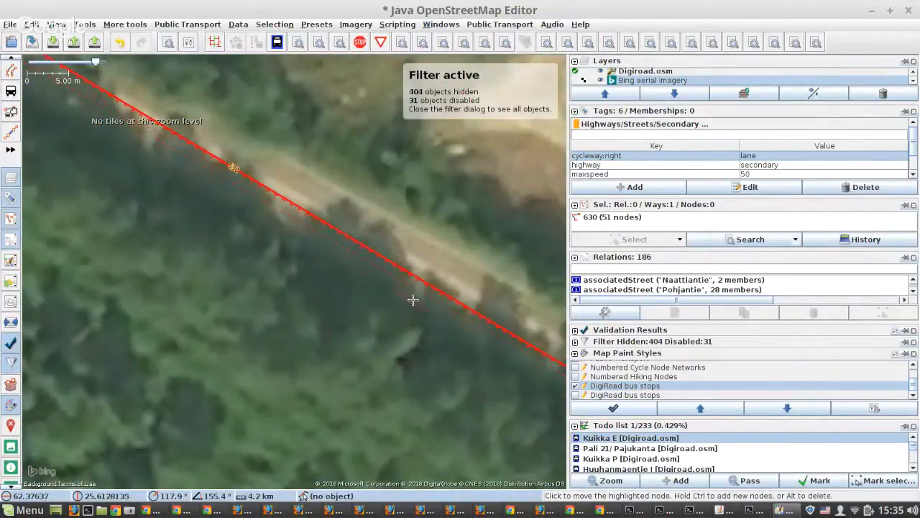
left_click_drag(412, 299, 300, 255)
scroll(414, 284, "down", 2)
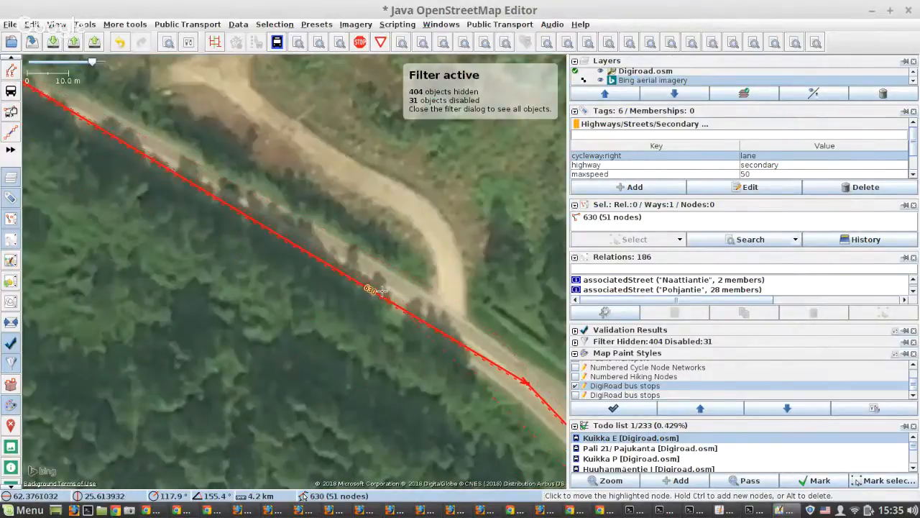
left_click(446, 322)
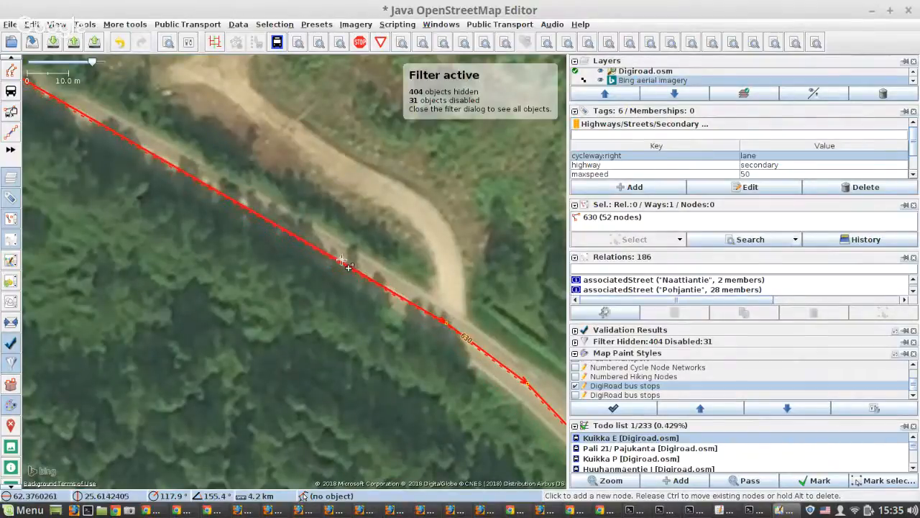
left_click(232, 196, "ctrl")
left_click_drag(410, 344, 123, 140)
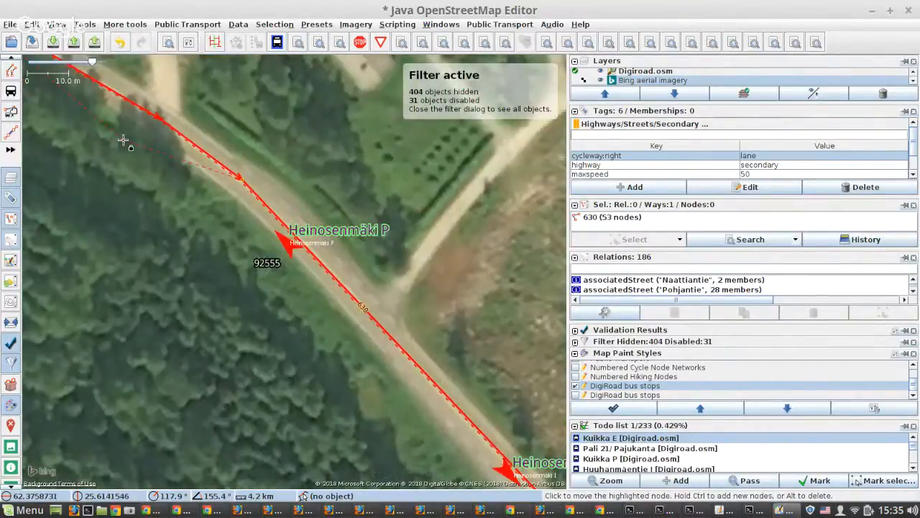
left_click(287, 221, "ctrl")
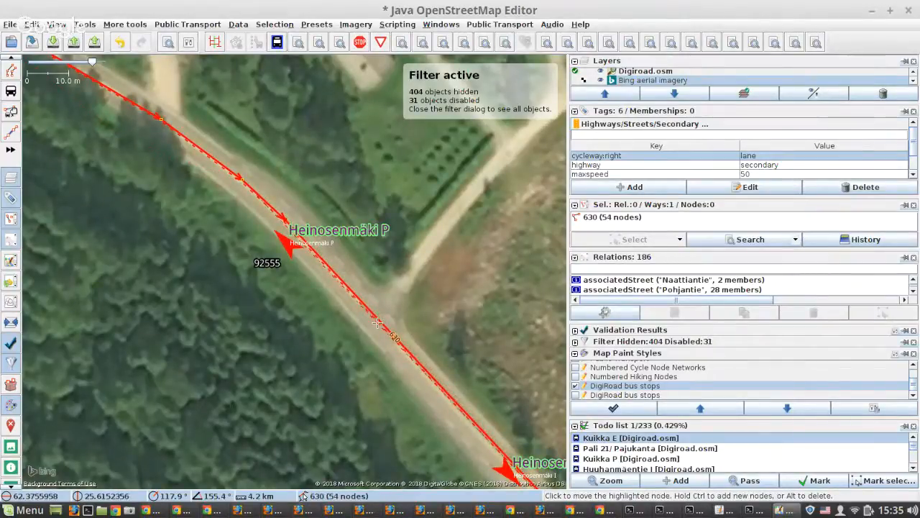
Step: Add two shape nodes to road 630 at the Heinosenmäki I stop, one just southeast and one northwest of it
left_click_drag(427, 390, 176, 167)
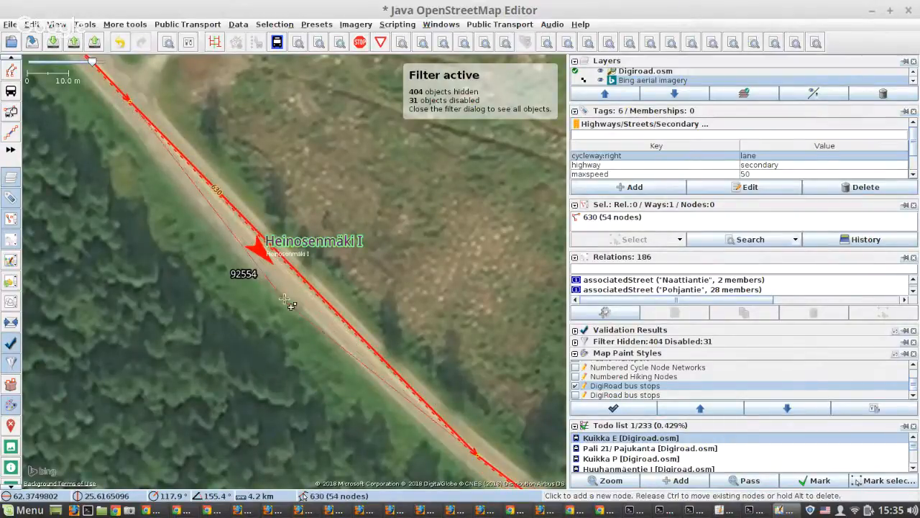
left_click(286, 273)
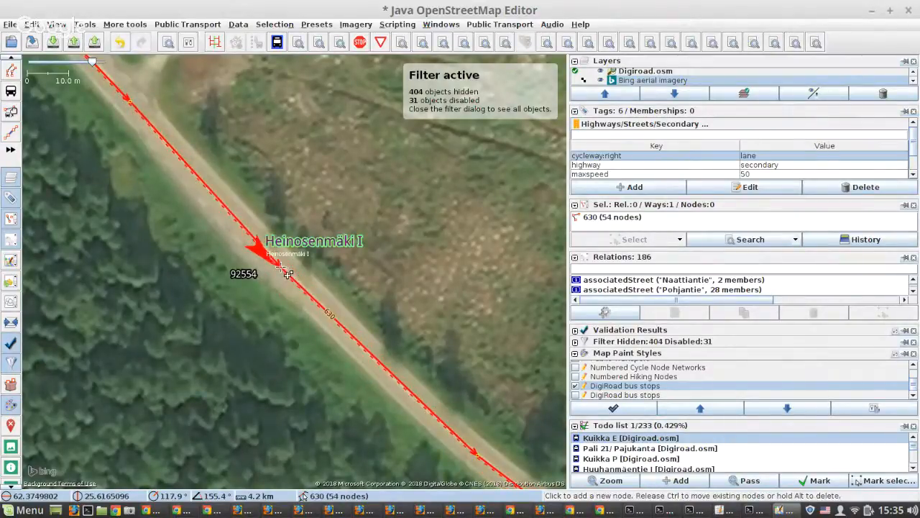
left_click(192, 175)
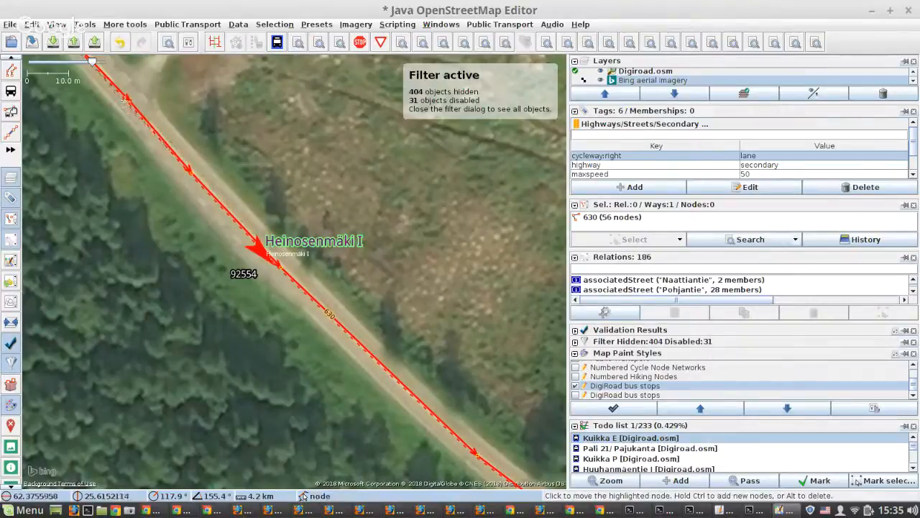
Step: Examine the course of road 630 against the aerial imagery, from its junction with road 22 back to the Hytölänpolku stops
scroll(125, 100, "down", 10)
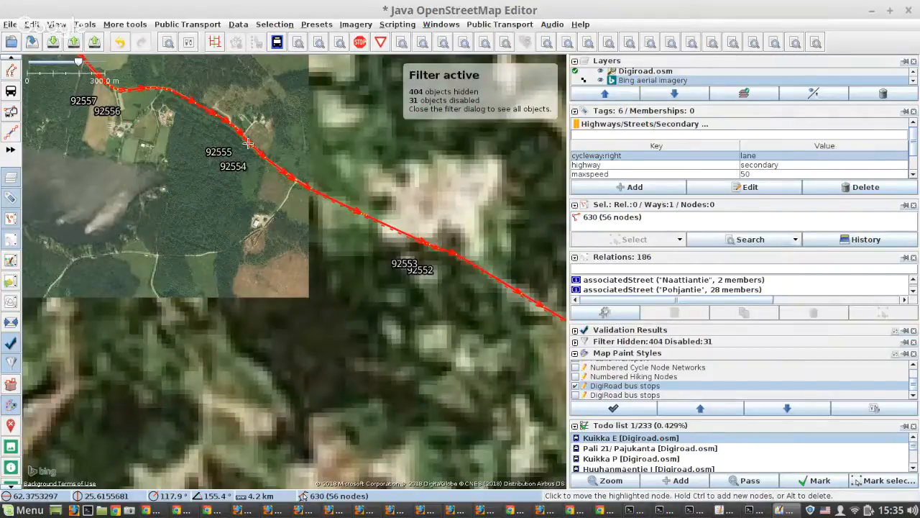
scroll(231, 165, "down", 4)
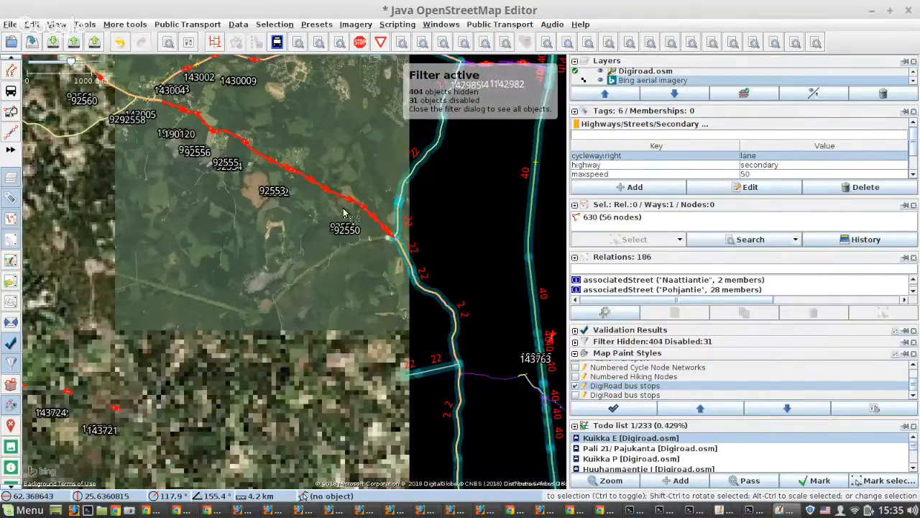
scroll(282, 228, "up", 2)
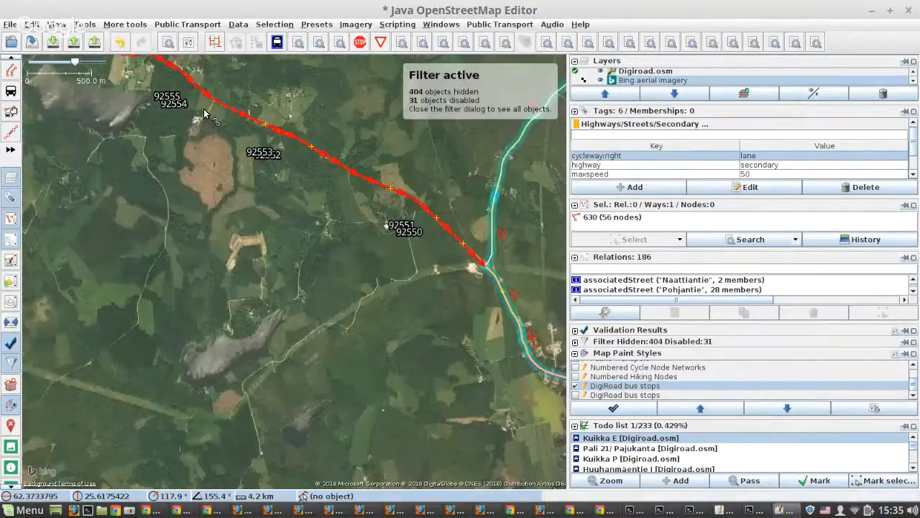
scroll(162, 172, "up", 8)
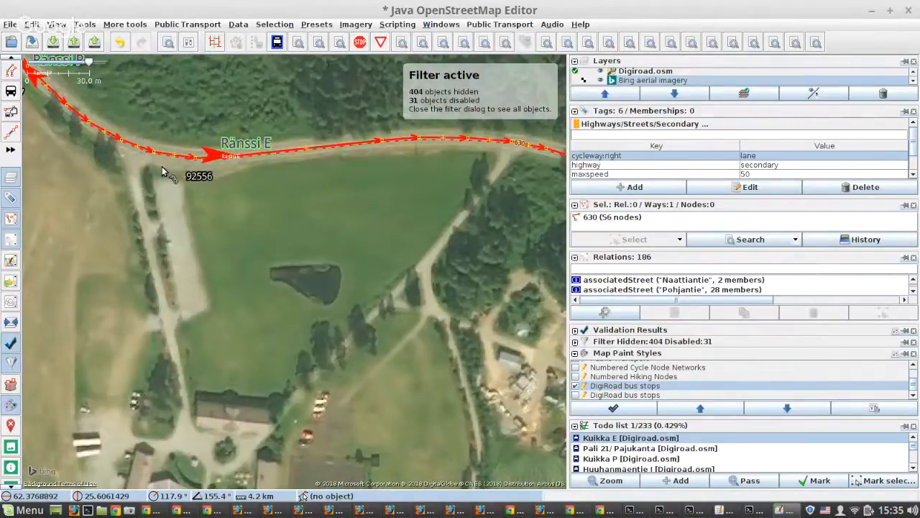
scroll(161, 171, "down", 3)
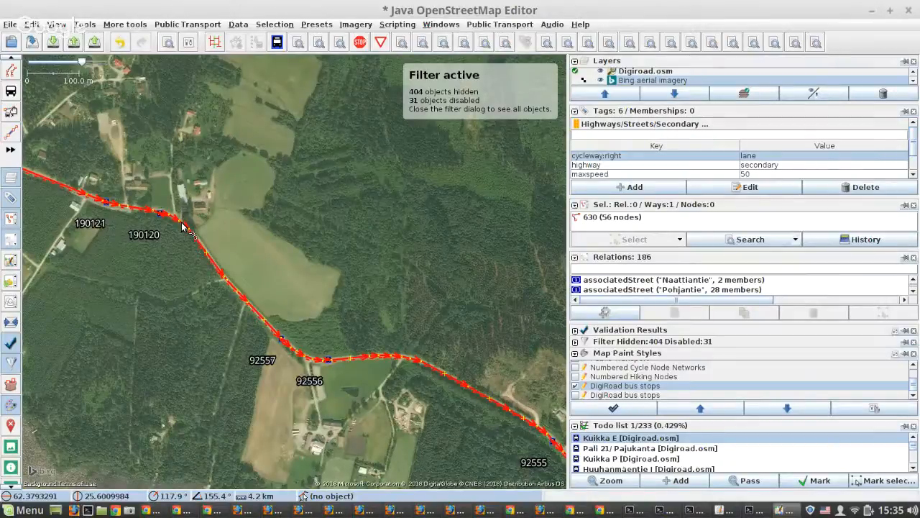
left_click_drag(86, 198, 236, 222)
scroll(236, 221, "up", 2)
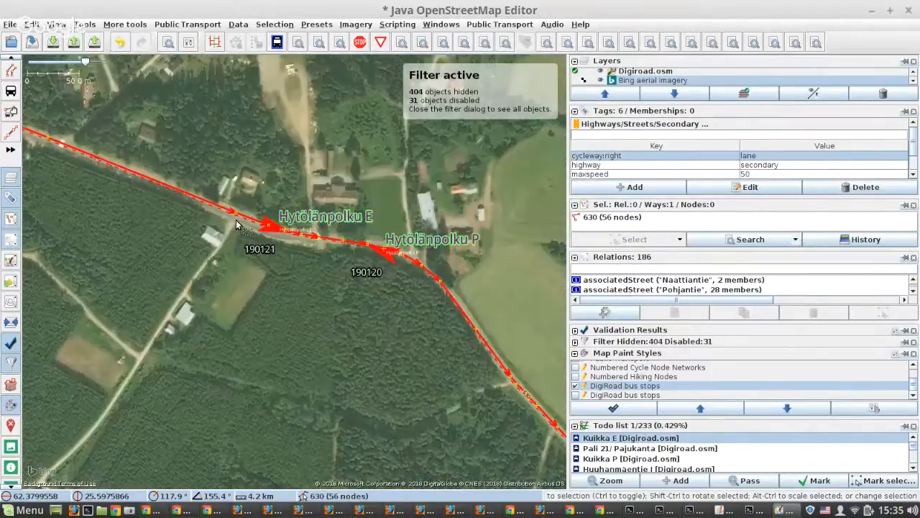
scroll(236, 225, "up", 3)
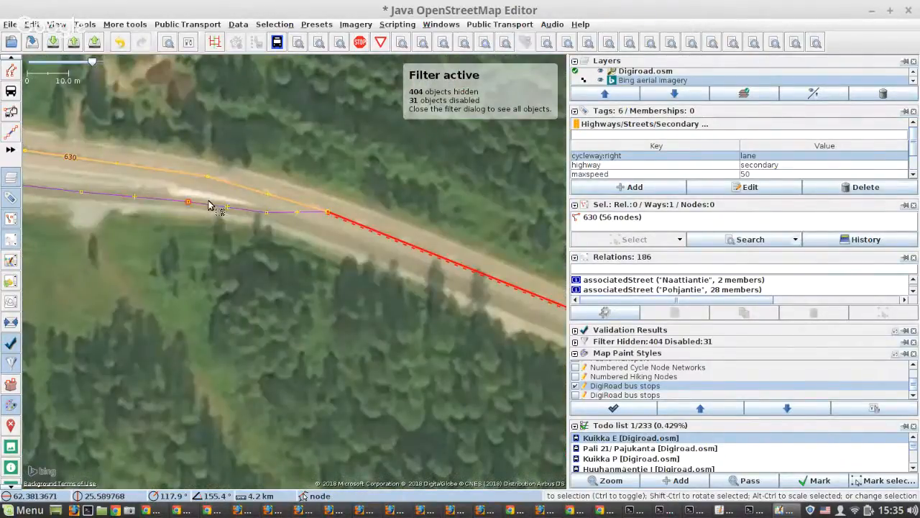
Step: Add a shape node to road 630 on the long straight northwest of the Hytölänpolku E stop, following the roadway
left_click_drag(532, 322, 75, 172)
left_click_drag(415, 297, 415, 315)
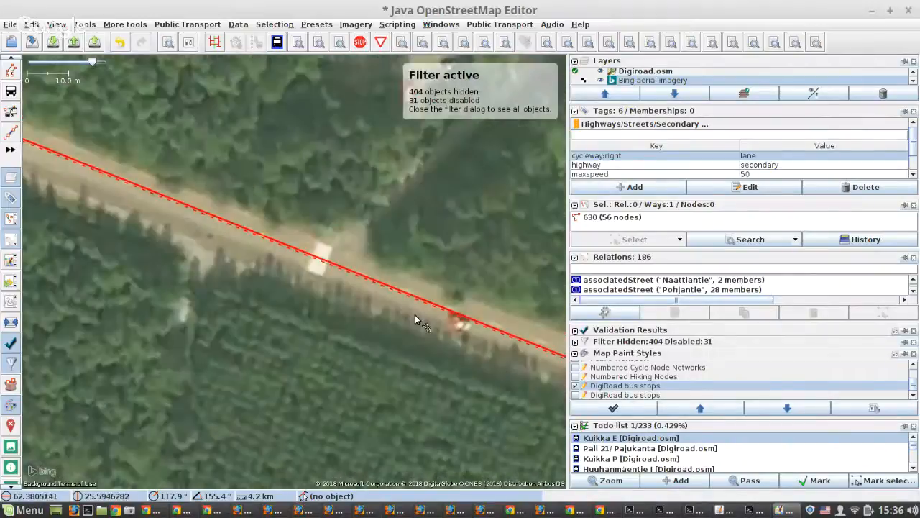
left_click_drag(559, 374, 194, 230)
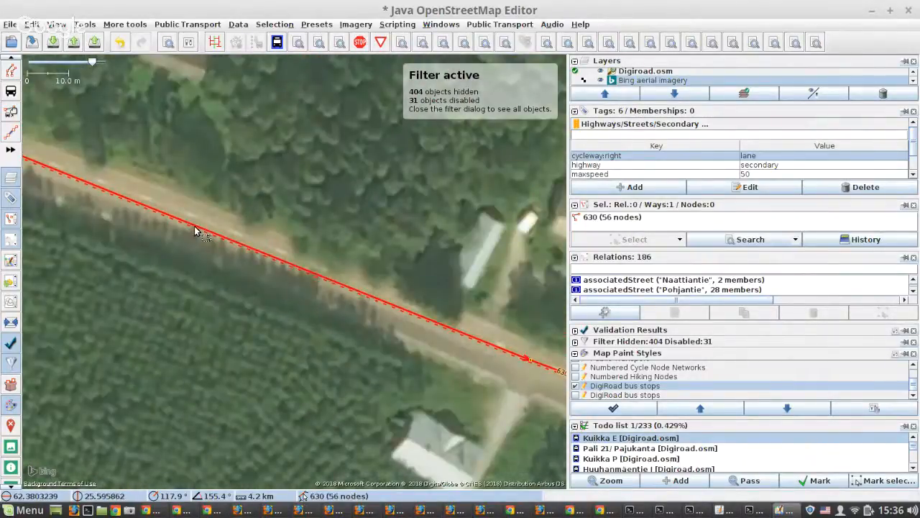
key("w")
left_click(199, 217, "ctrl")
Step: Draw a six-node way about 78 m long south of the Hytölänpolku E stop, leaving road 630 opposite the driveway and rejoining it east of the stop
left_click_drag(388, 330, 55, 205)
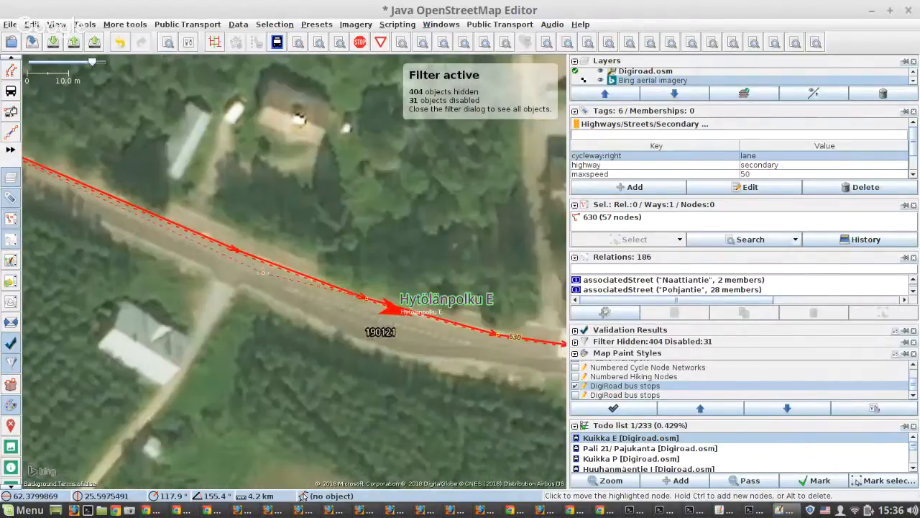
key("s")
left_click(240, 254)
key("a")
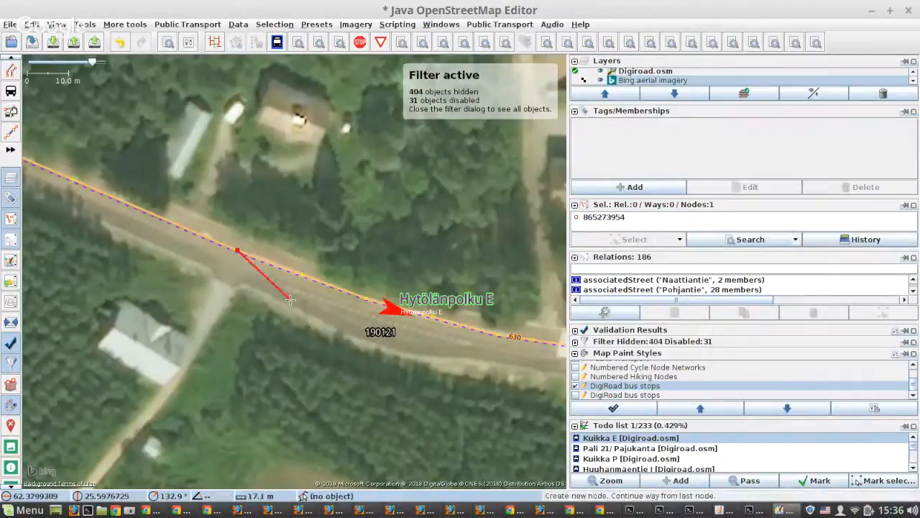
left_click(293, 298)
left_click(363, 333)
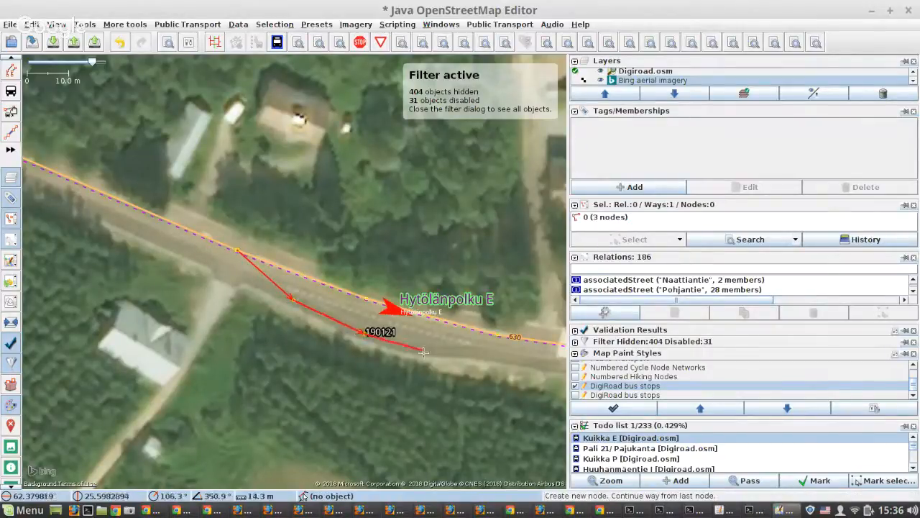
left_click(429, 349)
left_click(484, 352)
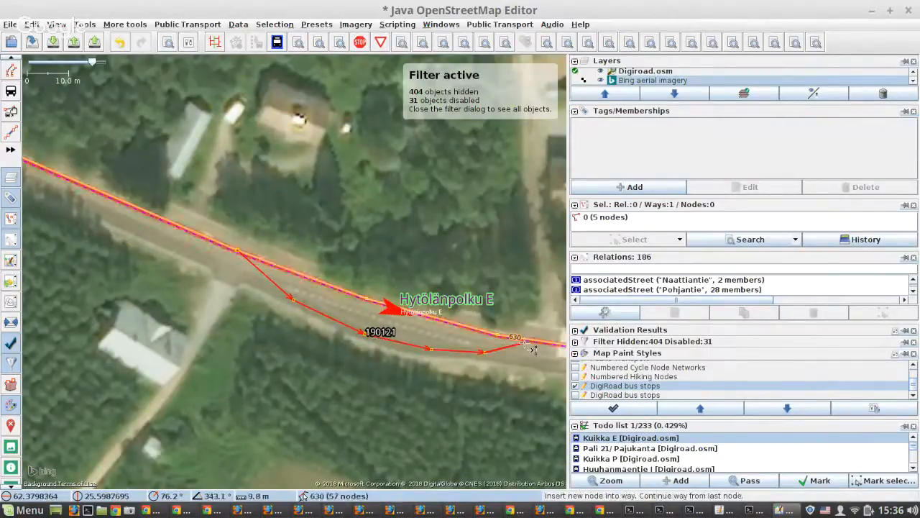
left_click(528, 340)
key("s")
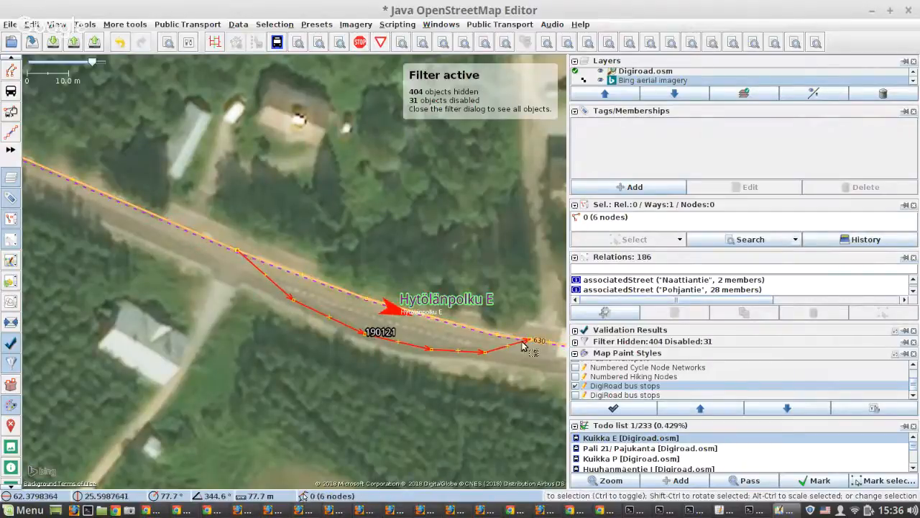
Step: Split road 630 at both ends of the new bypass way and remove the cycleway:right tag from the segment between them
left_click(511, 342)
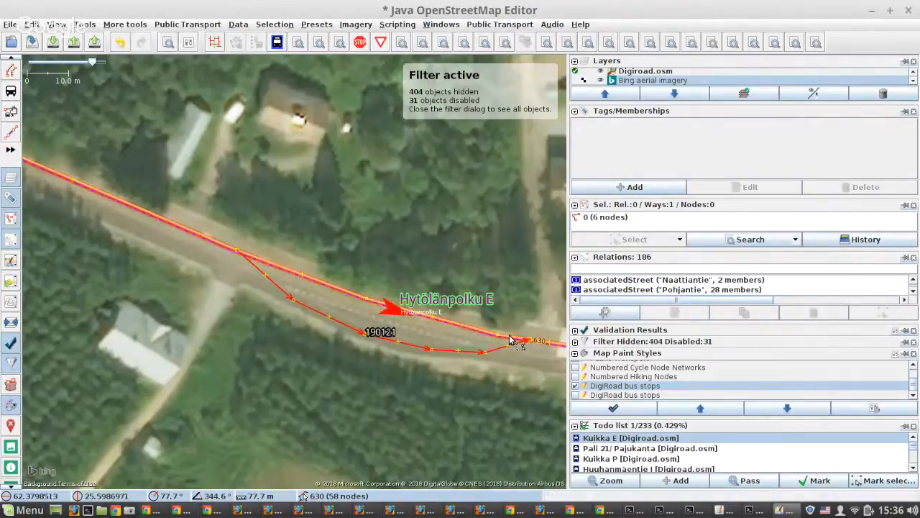
left_click(237, 250, "shift")
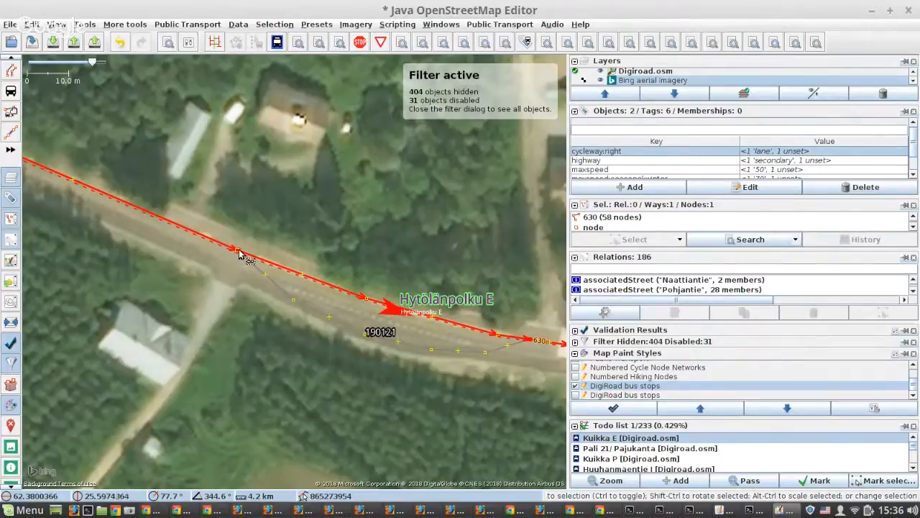
left_click(238, 251, "shift")
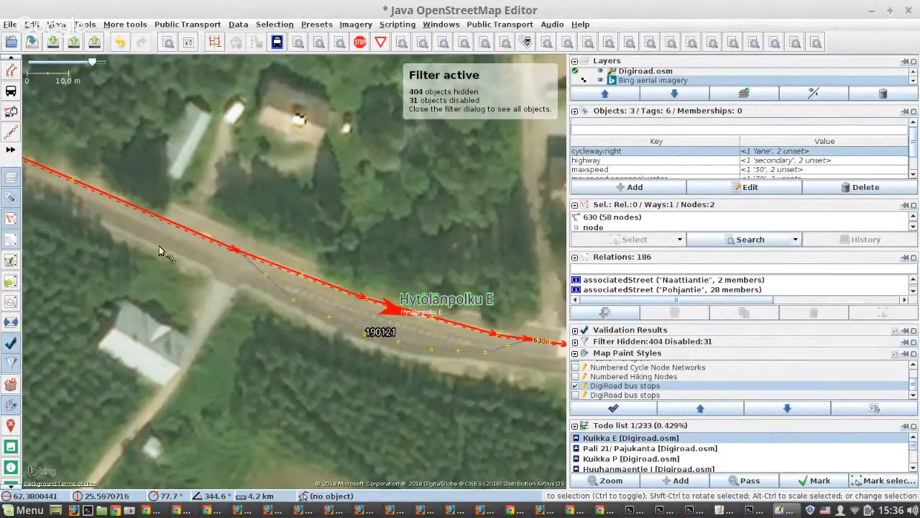
key("p")
left_click(430, 308)
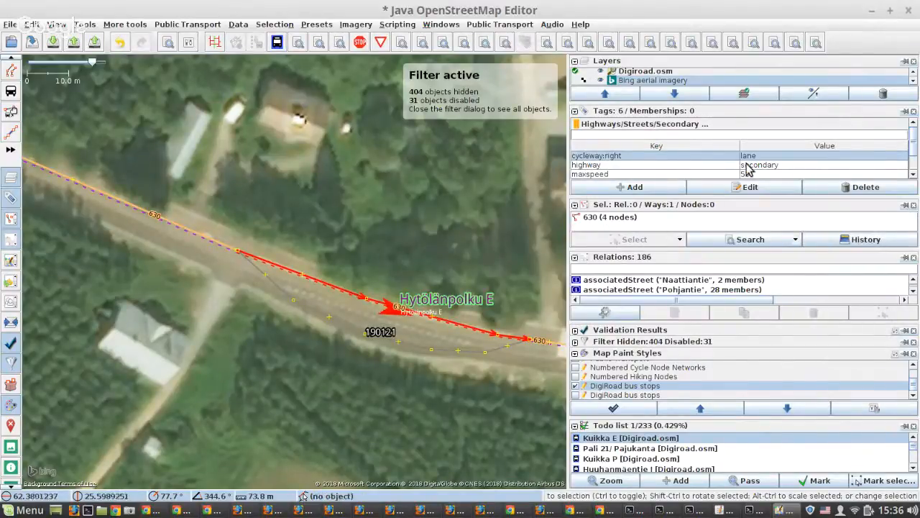
left_click(843, 188)
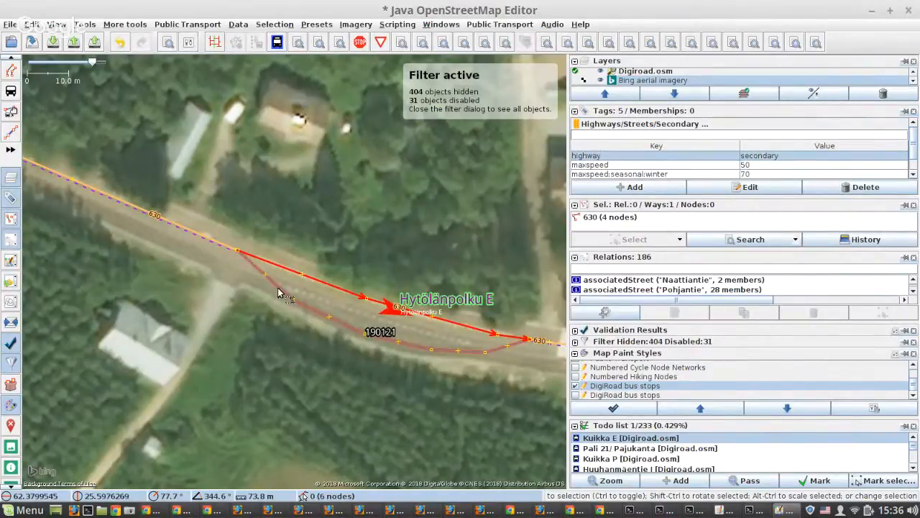
Step: Move the eastern node joining road 630 and the bypass onto the pale patch at the side road, and tag it highway=crossing
scroll(279, 294, "down", 3)
scroll(273, 293, "up", 5)
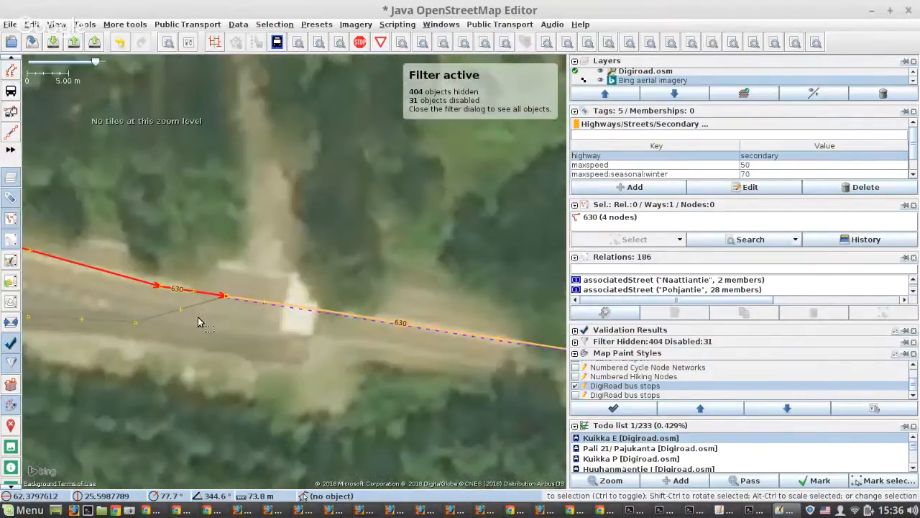
left_click_drag(227, 299, 302, 307)
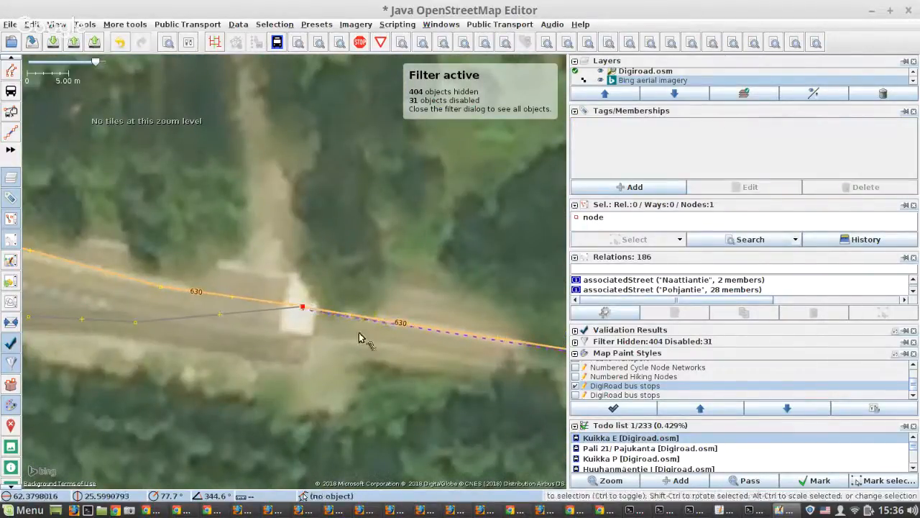
left_click(628, 188)
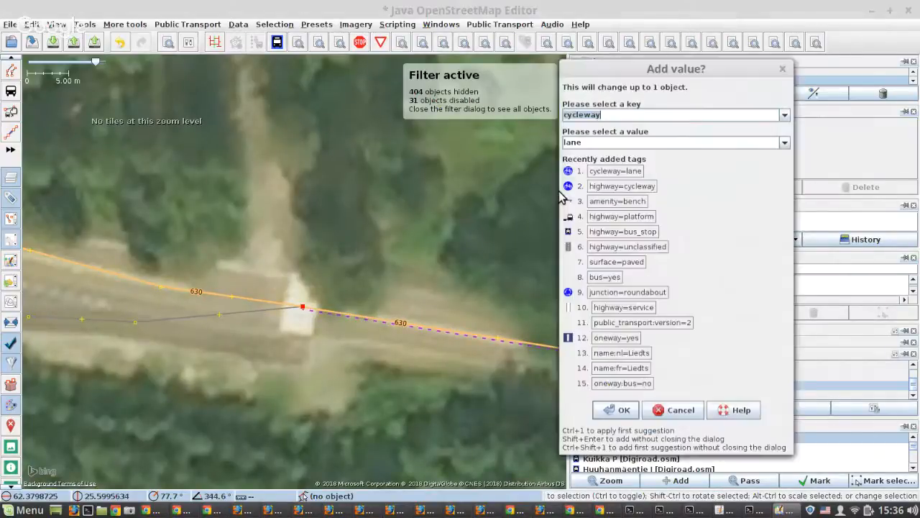
key("Tab")
type("cr")
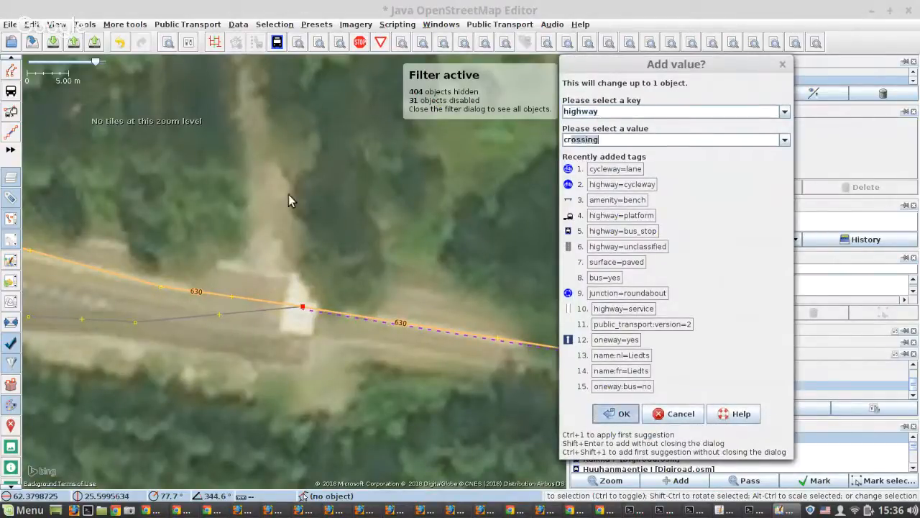
key("Return")
Step: Tag the new bypass way south of the Hytölänpolku E stop as highway=cycleway
left_click_drag(490, 389, 354, 363)
left_click(137, 284)
left_click(623, 190)
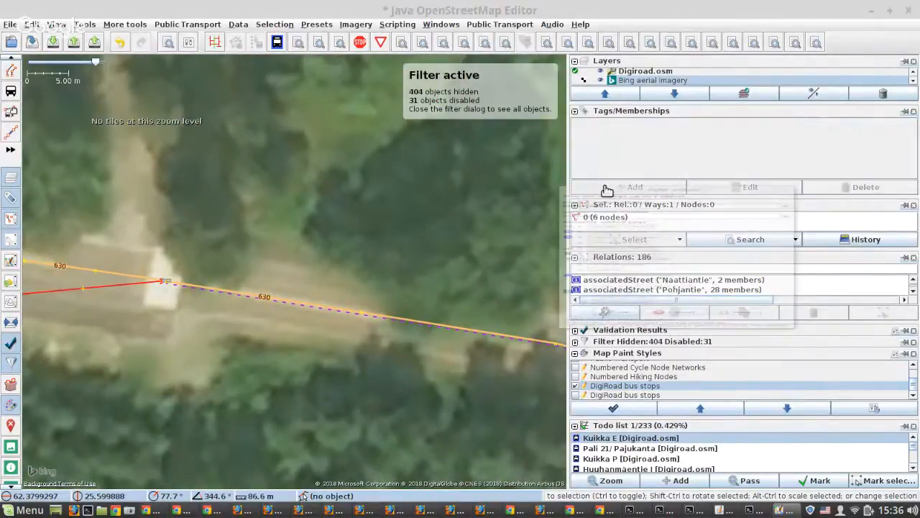
left_click(642, 207)
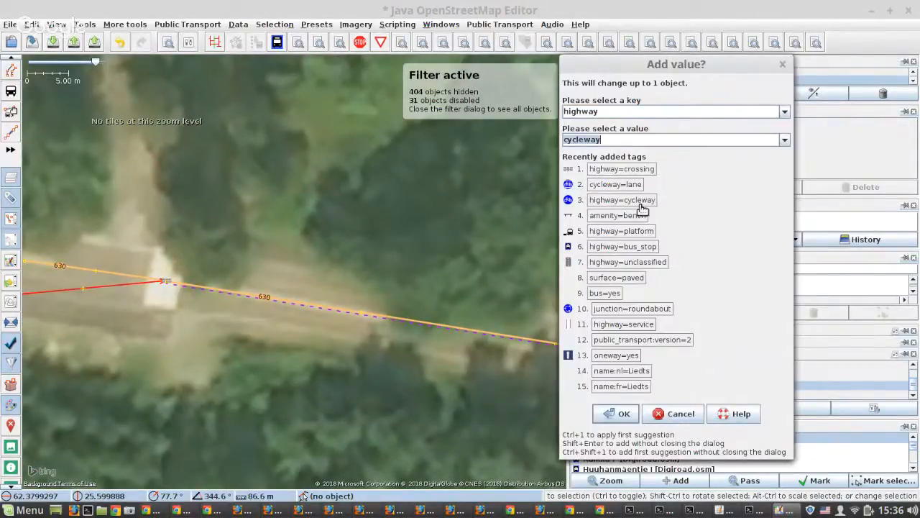
key("Return")
Step: Add a shape node to road 630 at the Hytölänpolku P stop to follow the curve of the roadway
scroll(164, 253, "down", 5)
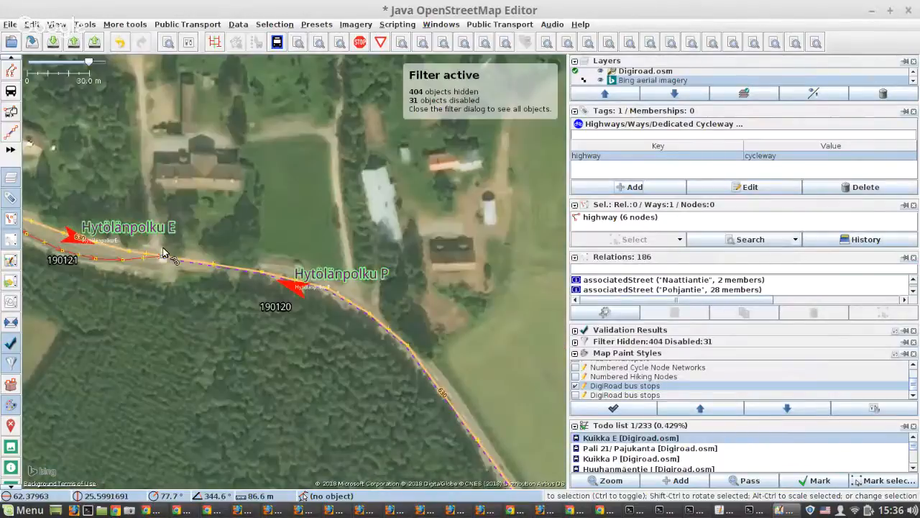
scroll(259, 249, "up", 5)
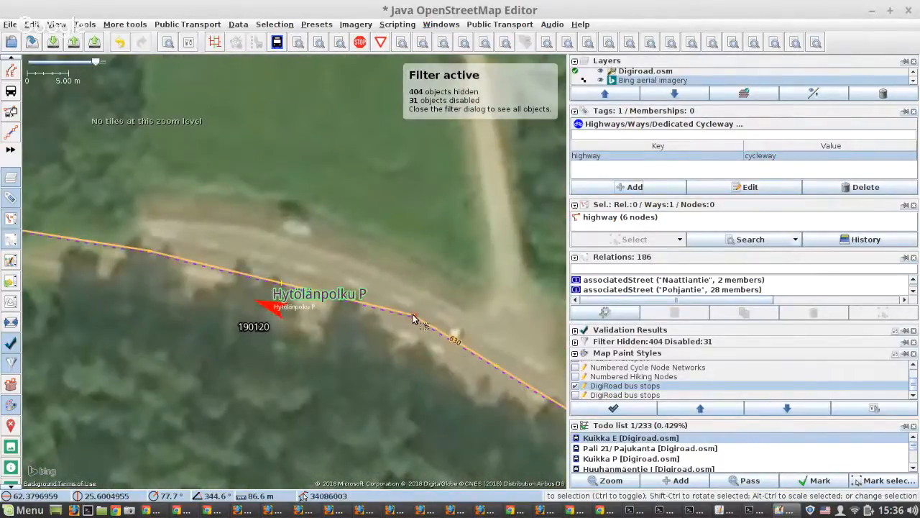
left_click_drag(414, 318, 275, 286)
scroll(275, 286, "down", 2)
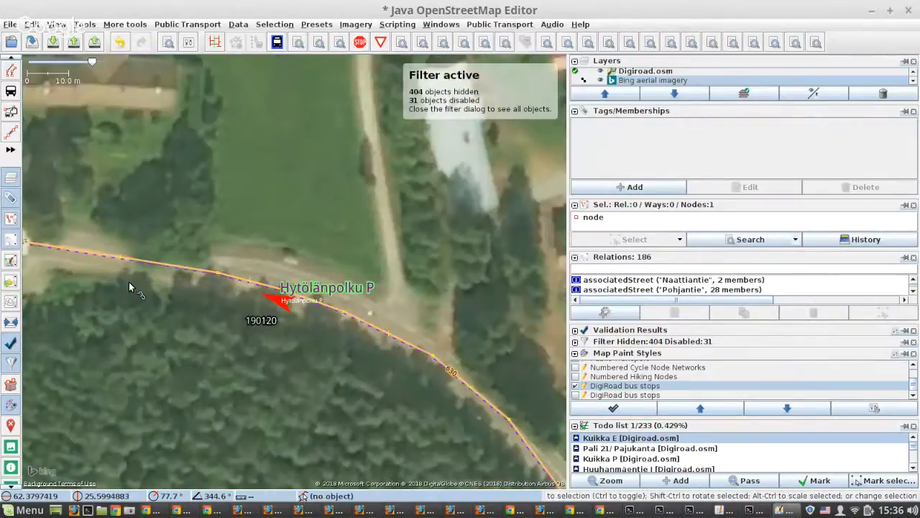
scroll(104, 281, "up", 2)
scroll(105, 279, "down", 2)
Step: Add a shape node to road 630 beside the field edge, southeast of the Hytölänpolku P stop, following the imagery
left_click_drag(400, 408, 182, 176)
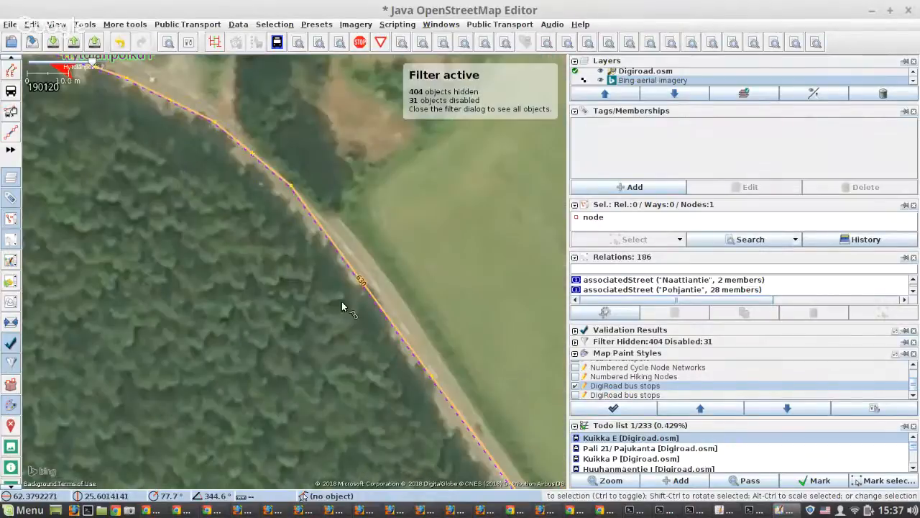
scroll(366, 289, "up", 2)
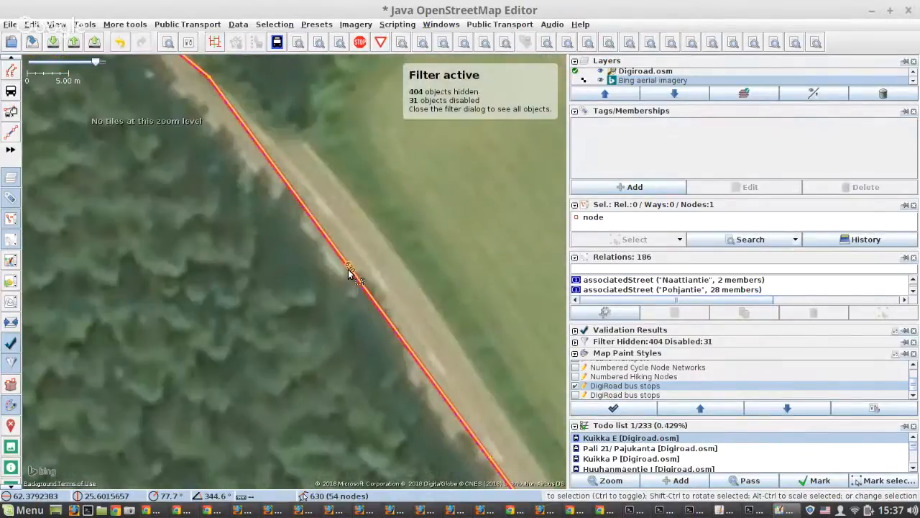
left_click(349, 272)
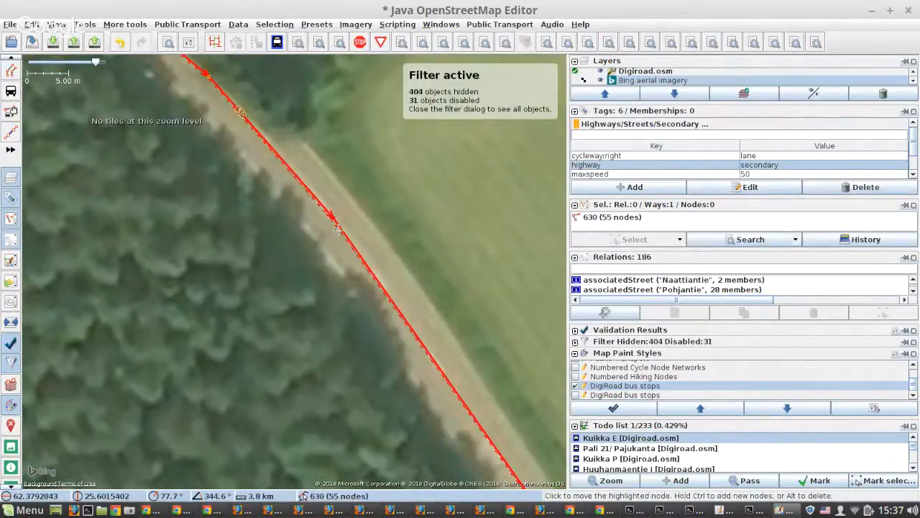
left_click_drag(440, 394, 240, 110)
left_click_drag(401, 392, 188, 73)
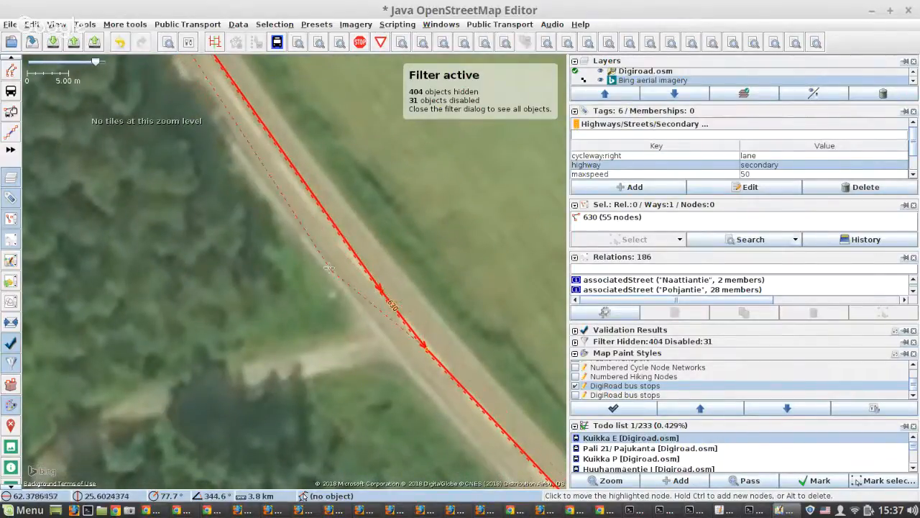
scroll(326, 265, "down", 2)
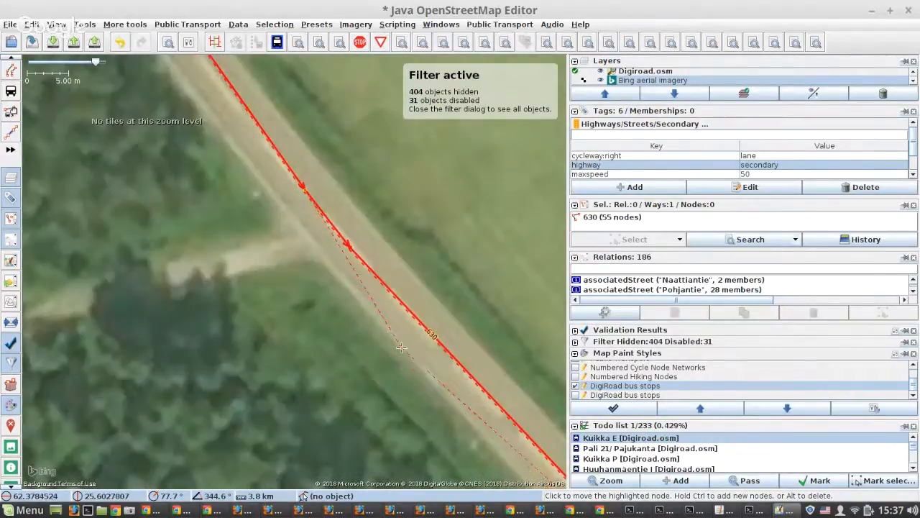
Step: Split road 630 at the node just southeast of the Hytölänpolku P stop and delete the cycleway:right tag from the 51-node part
left_click_drag(269, 197, 407, 382)
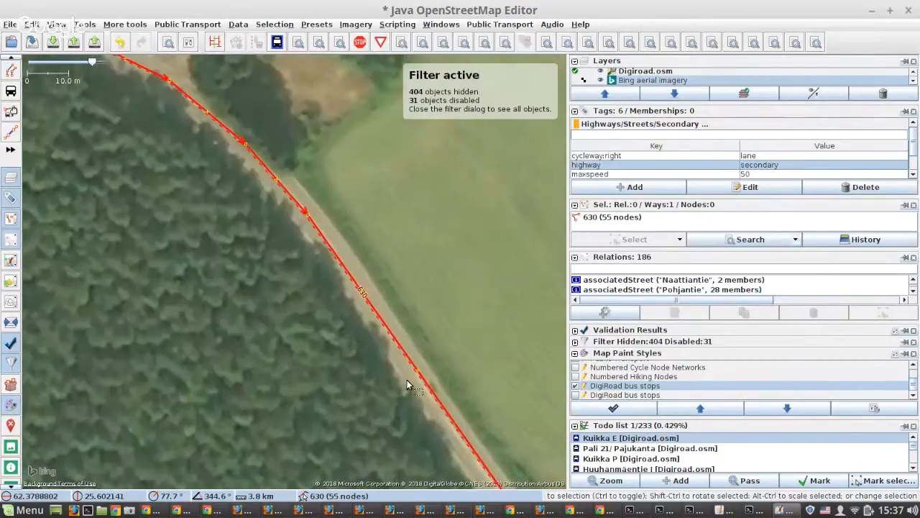
left_click_drag(195, 125, 302, 253)
scroll(225, 185, "up", 2)
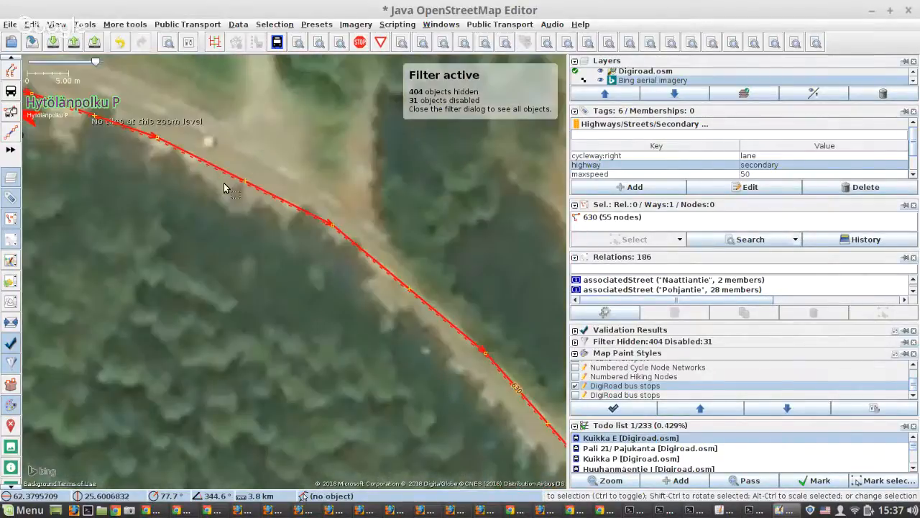
scroll(325, 217, "down", 2)
scroll(176, 165, "up", 2)
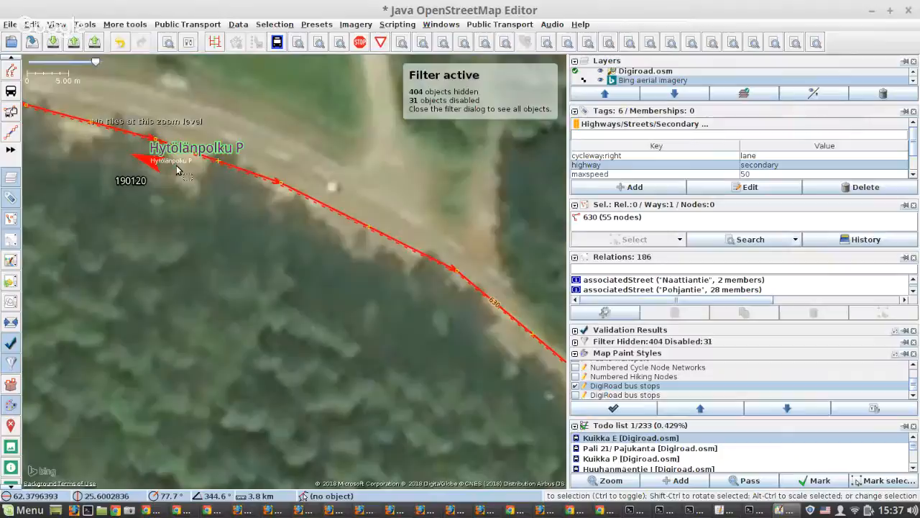
left_click(280, 184)
key("p")
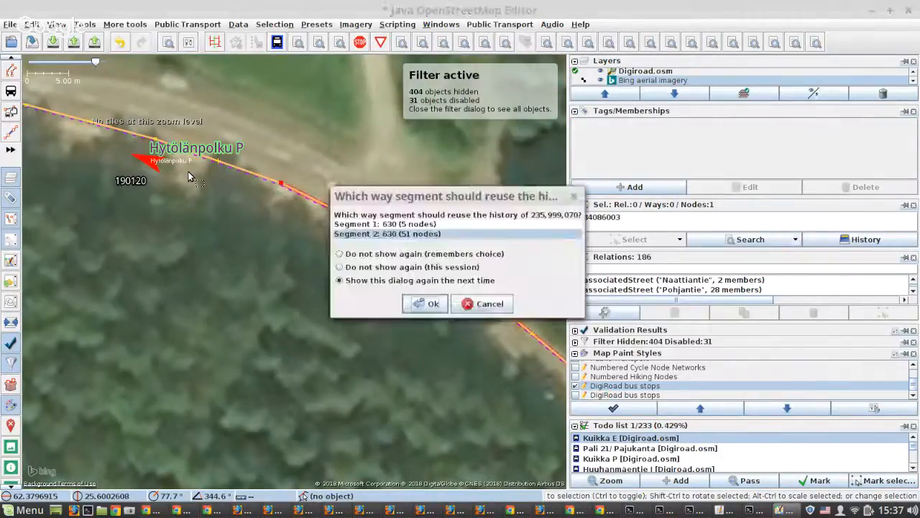
key("Return")
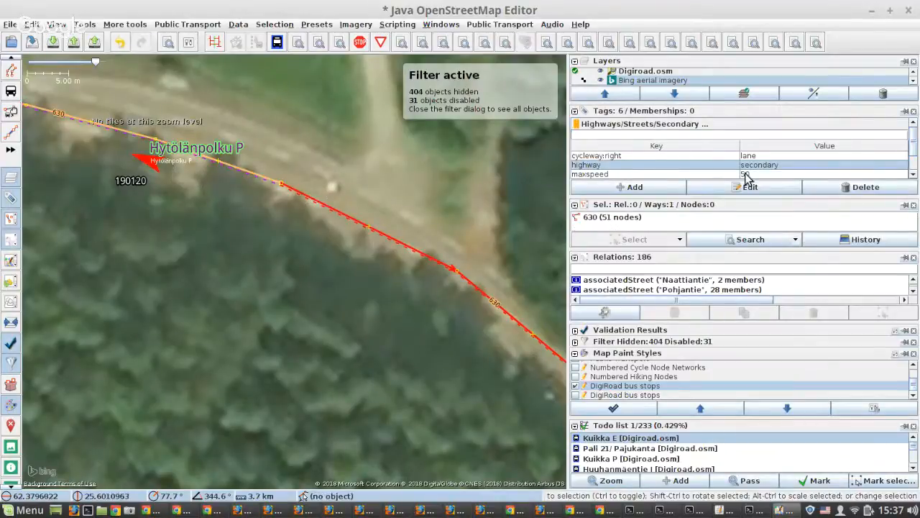
left_click(773, 156)
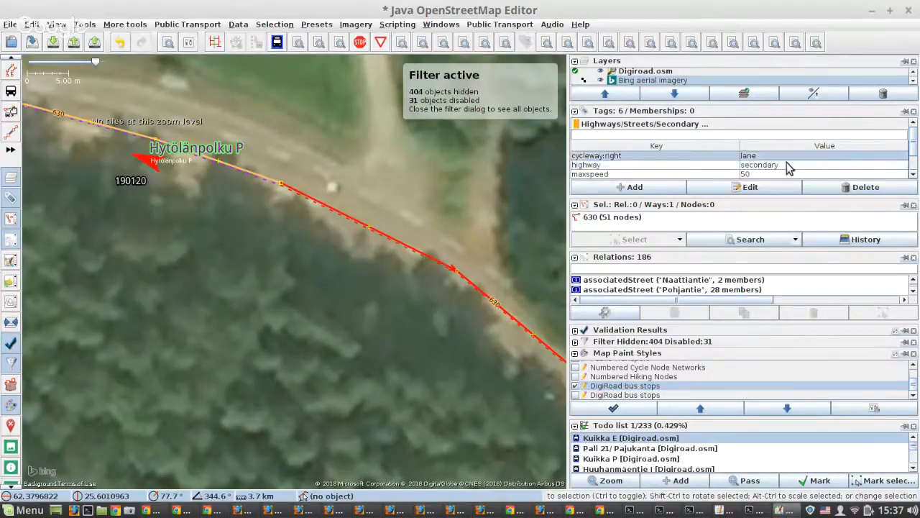
left_click(859, 188)
left_click(444, 197)
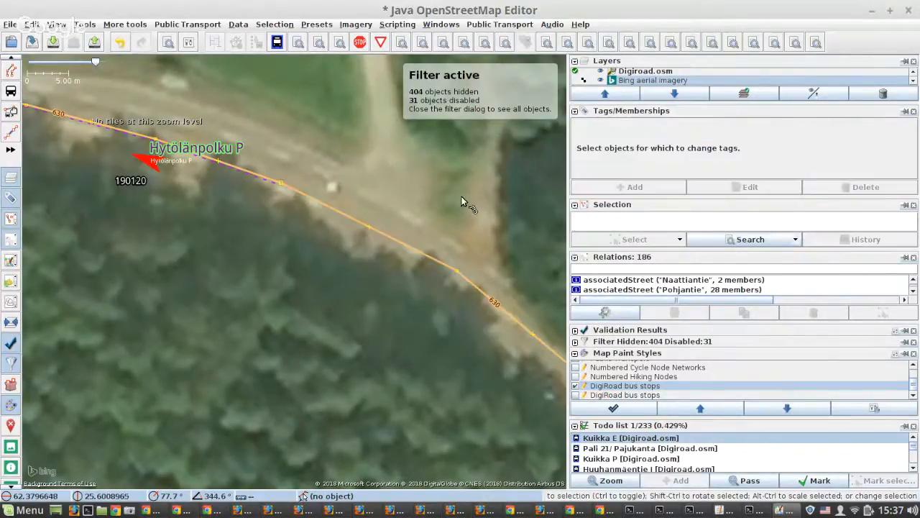
Step: Examine road 630 and its cycleway between the Hytölänpolku and Kuikka stops, ending at the Hytölänpolku E stop
scroll(466, 203, "down", 5)
scroll(467, 205, "down", 2)
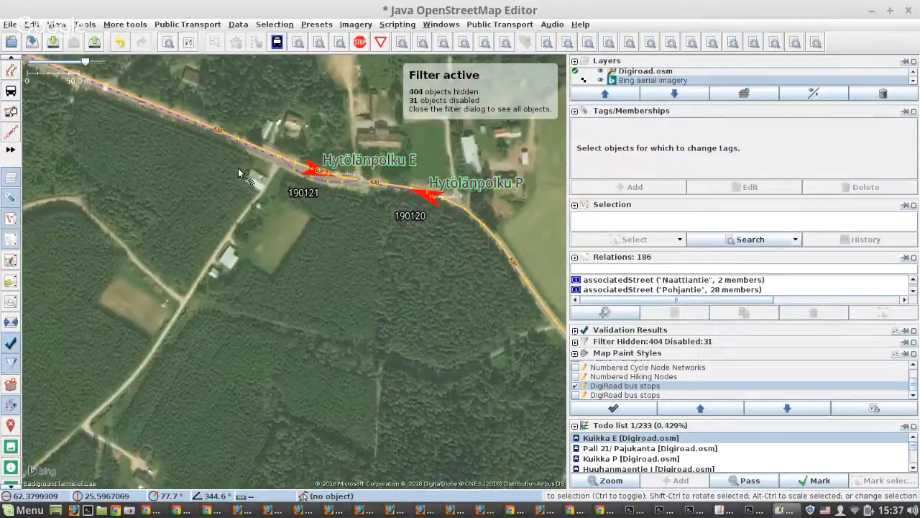
left_click_drag(140, 152, 149, 211)
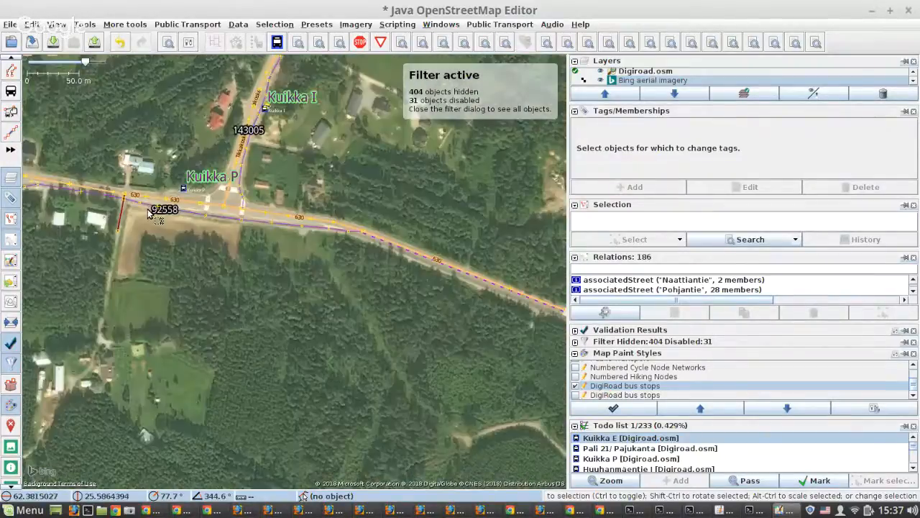
scroll(148, 210, "up", 4)
scroll(97, 155, "down", 6)
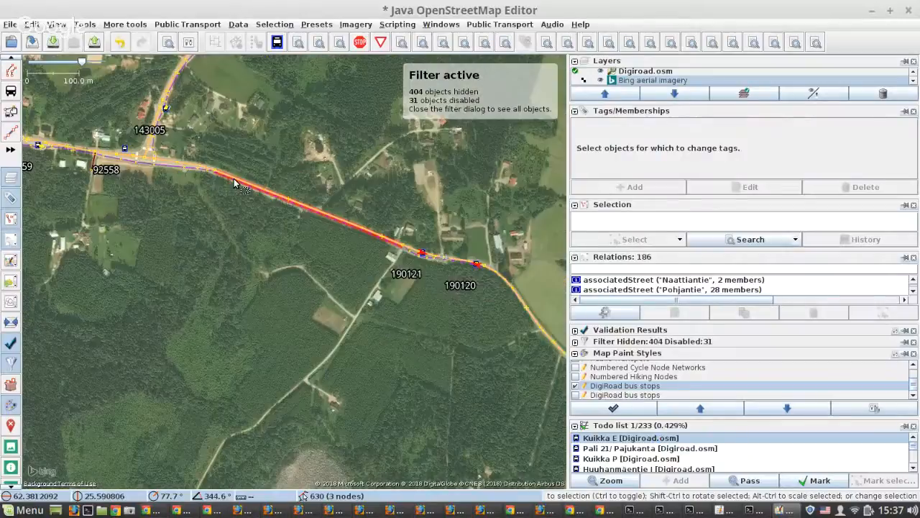
scroll(154, 188, "up", 8)
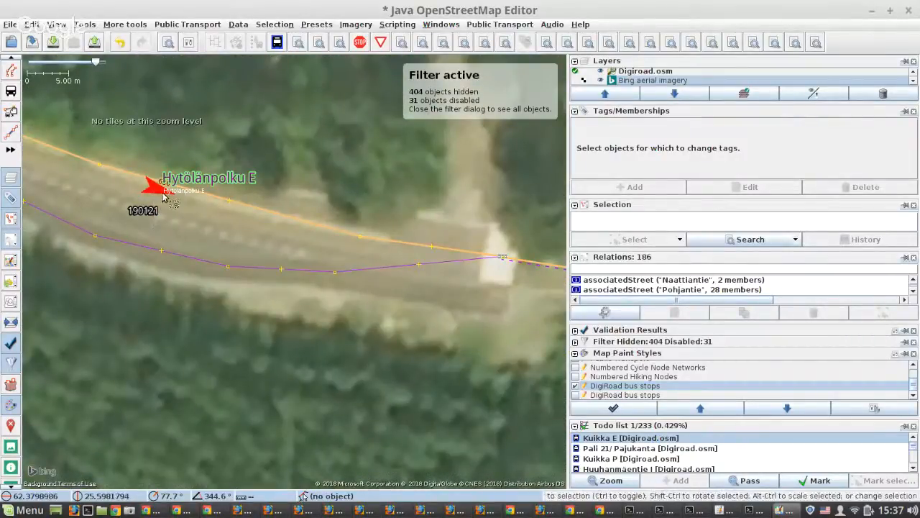
Step: Move the Hytölänpolku E stop to the southern edge of the roadway and delete its direction and source tags
left_click(161, 193)
left_click_drag(162, 193, 122, 261)
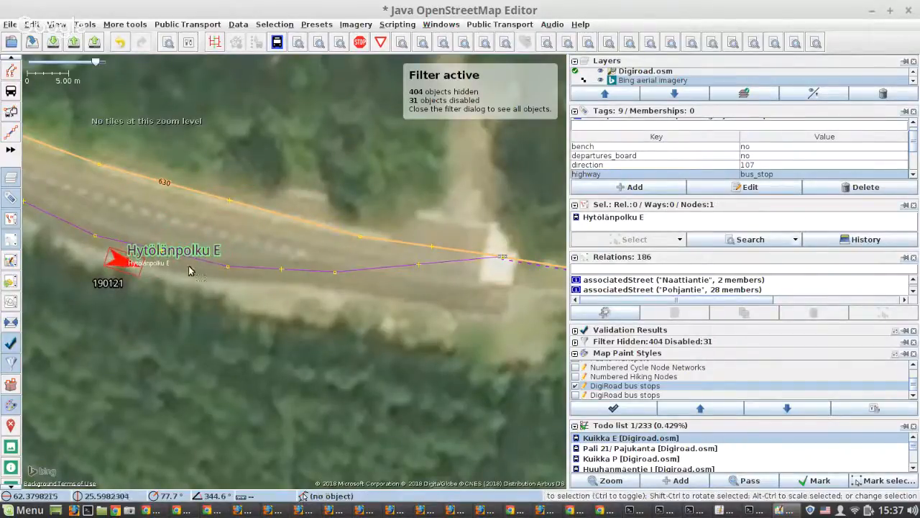
left_click(737, 167)
scroll(773, 174, "down", 2)
scroll(773, 172, "down", 1)
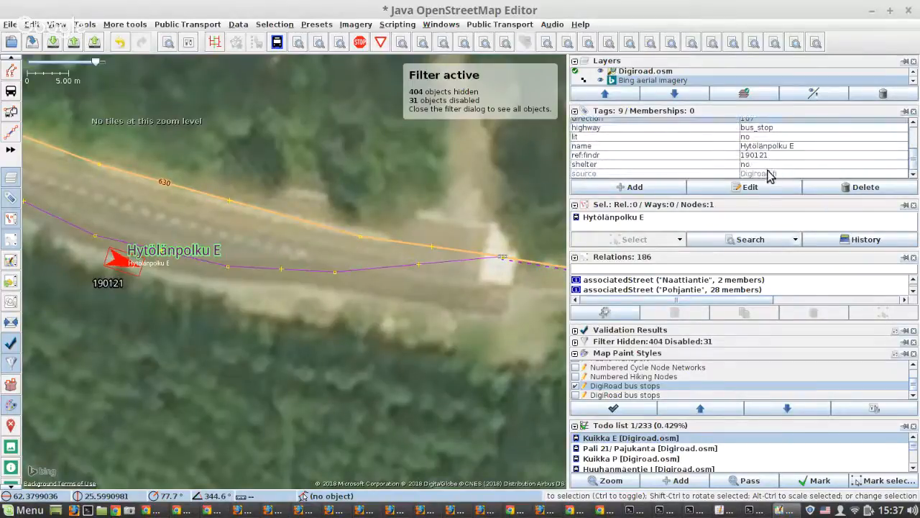
left_click(764, 173)
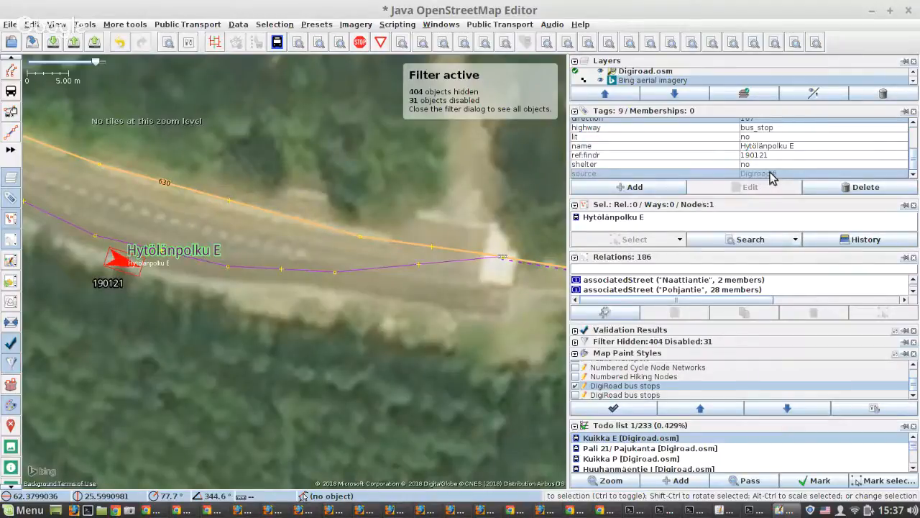
left_click(846, 188)
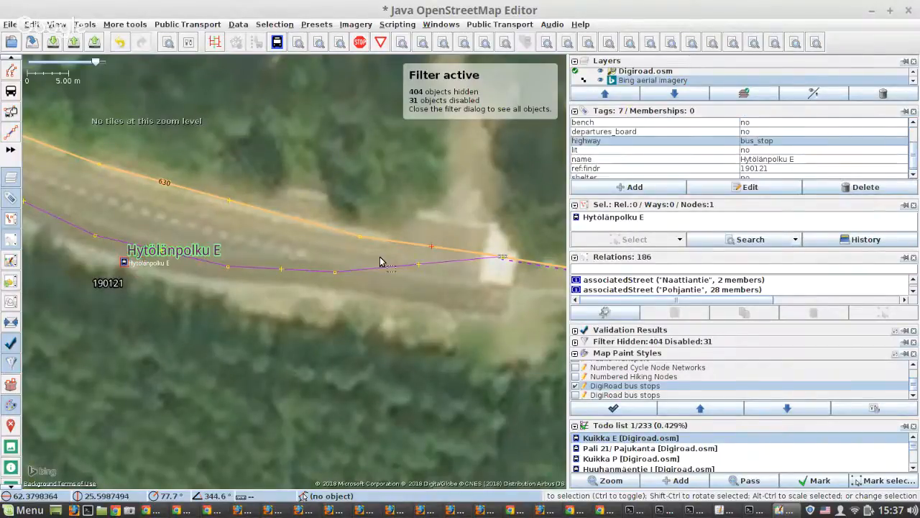
Step: Create a bus_bay=right segment on road 630 beside the Hytölänpolku E stop and extend its western end northwest along the road
left_click_drag(146, 300, 339, 287)
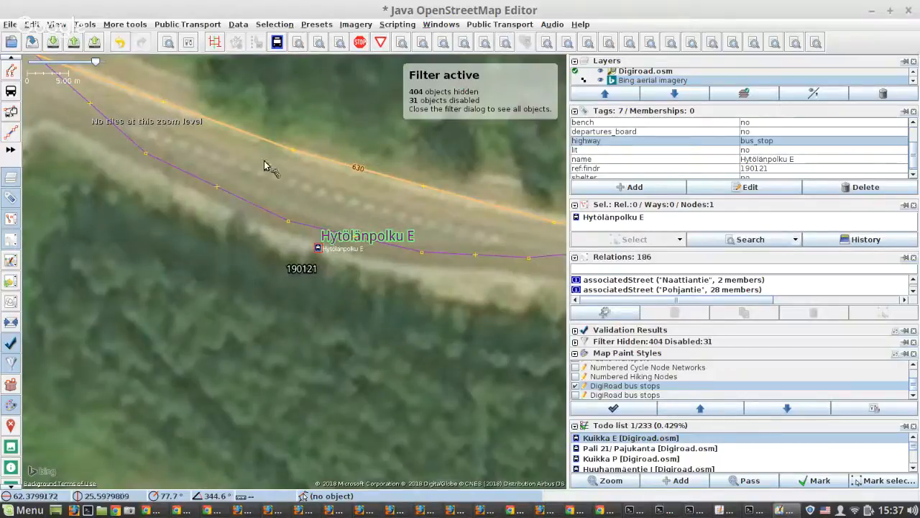
scroll(218, 162, "down", 2)
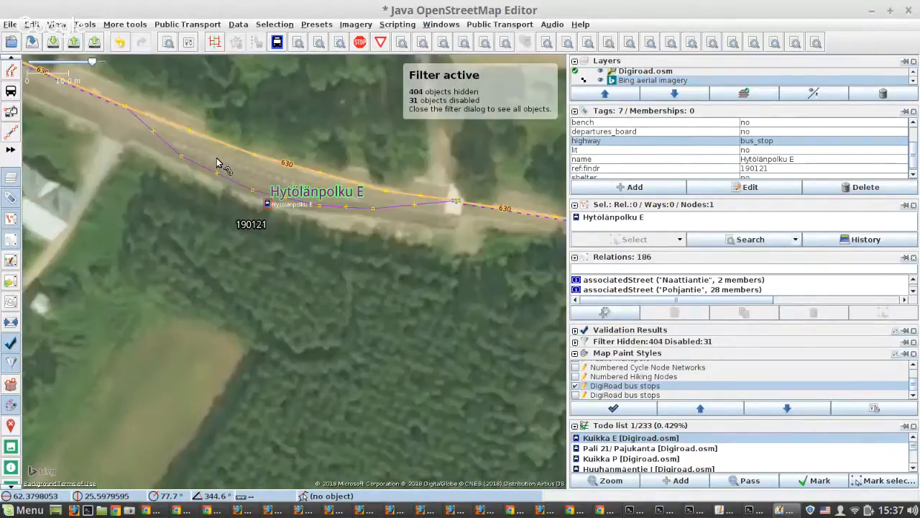
scroll(217, 162, "up", 2)
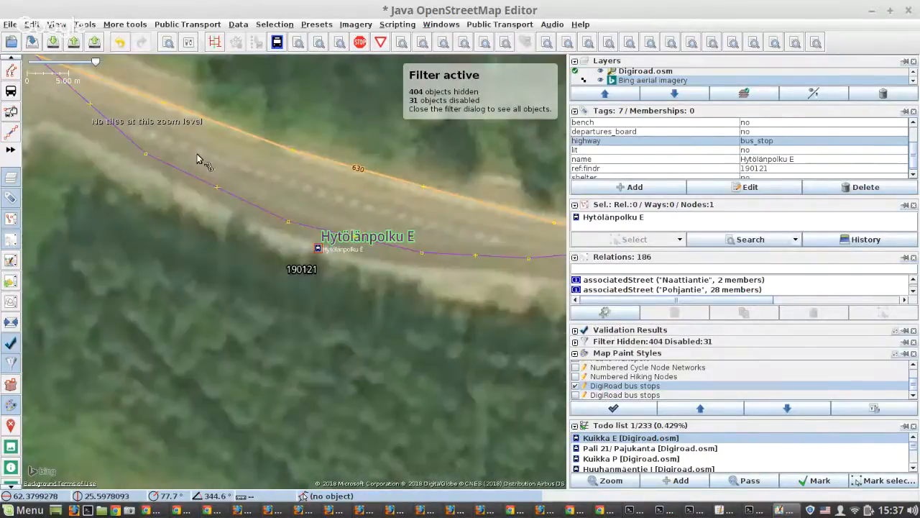
left_click(13, 134)
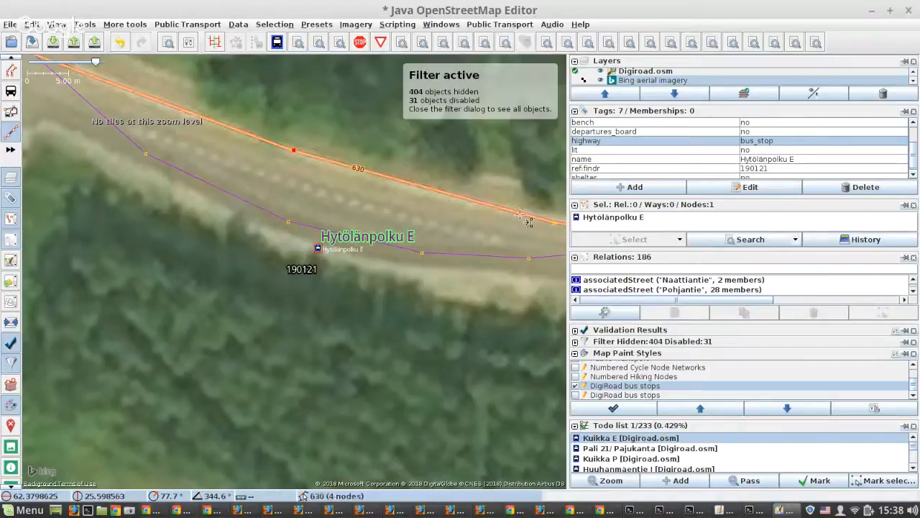
left_click(476, 205)
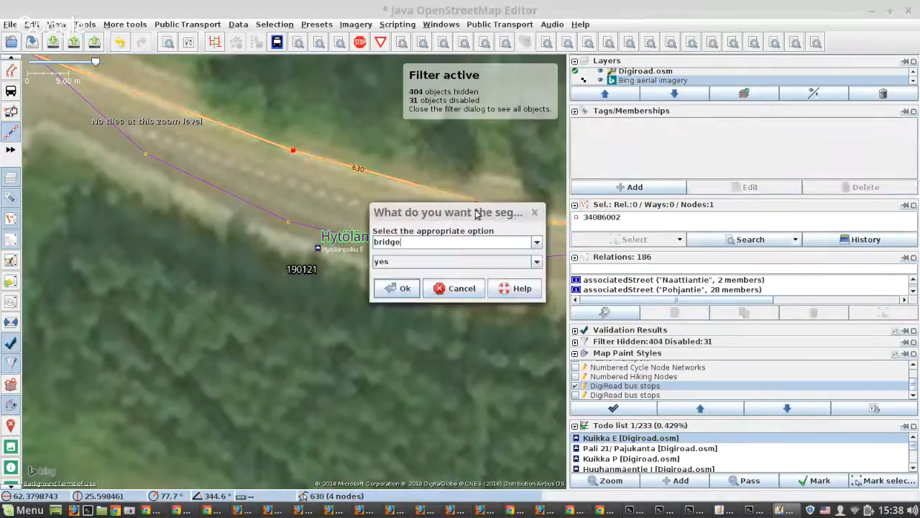
left_click(528, 243)
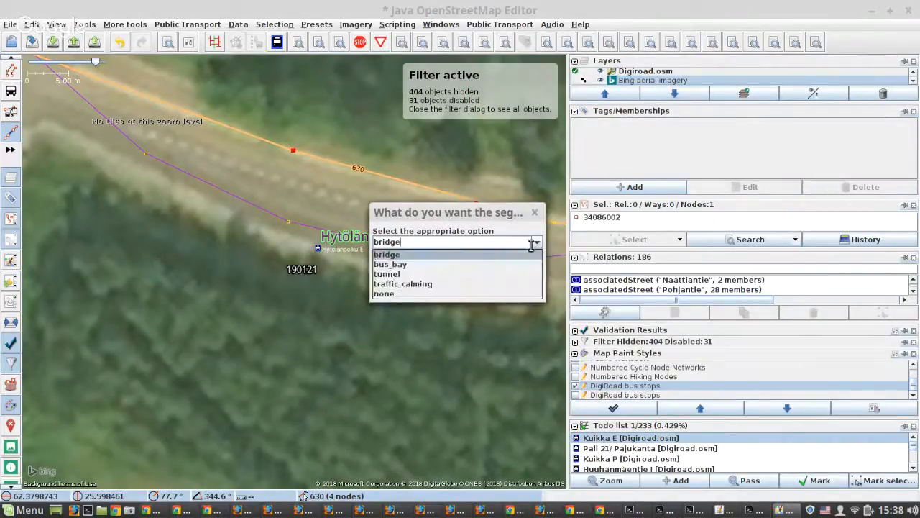
left_click(454, 262)
left_click(400, 288)
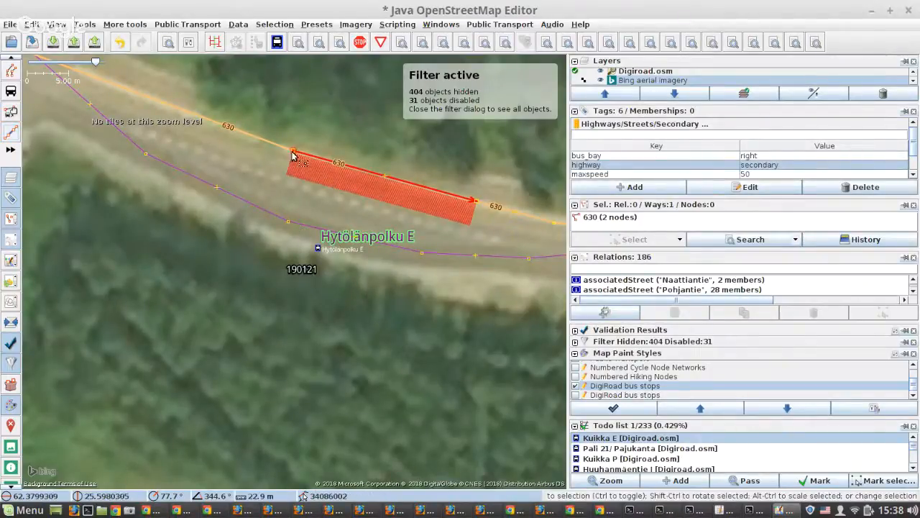
left_click_drag(293, 155, 221, 127)
scroll(194, 141, "down", 2)
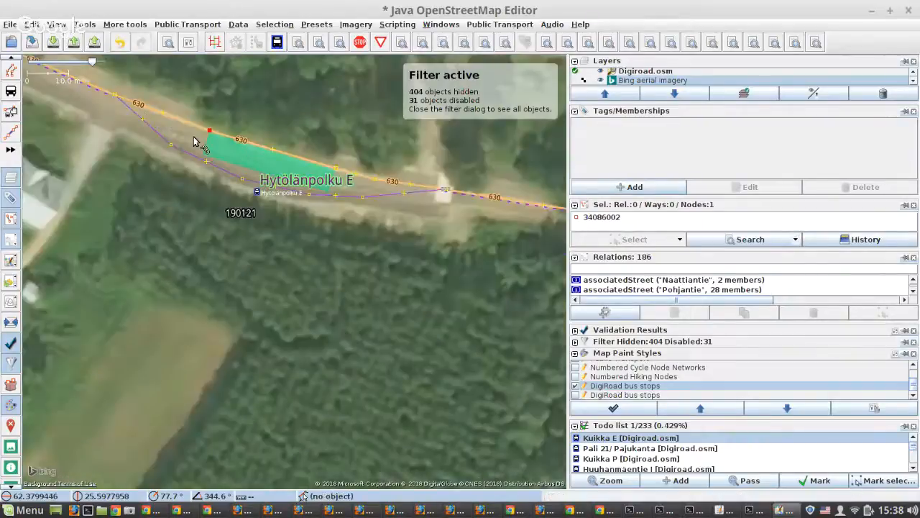
Step: Move the Hytölänpolku P stop to the northern edge of the roadway and delete its direction and source tags
scroll(446, 187, "up", 2)
left_click_drag(467, 191, 187, 238)
scroll(279, 249, "up", 2)
left_click(327, 294)
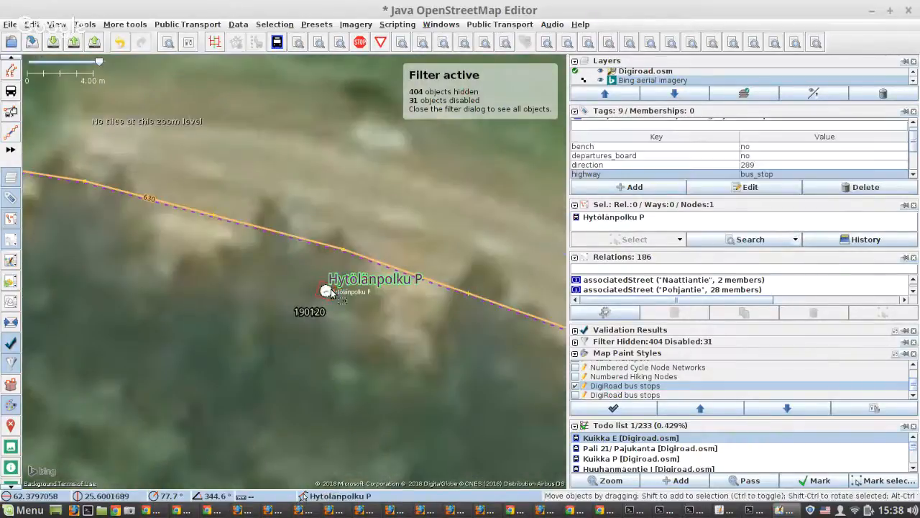
left_click_drag(332, 295, 361, 234)
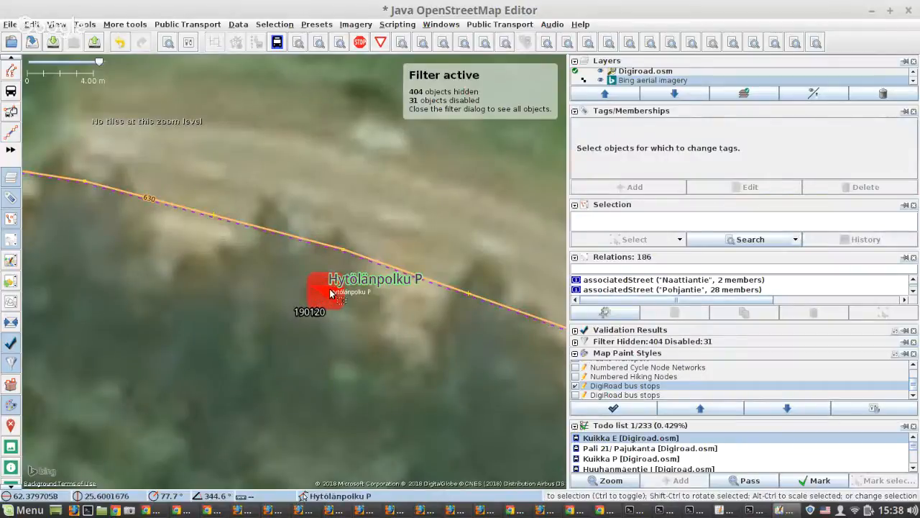
left_click_drag(330, 289, 320, 130)
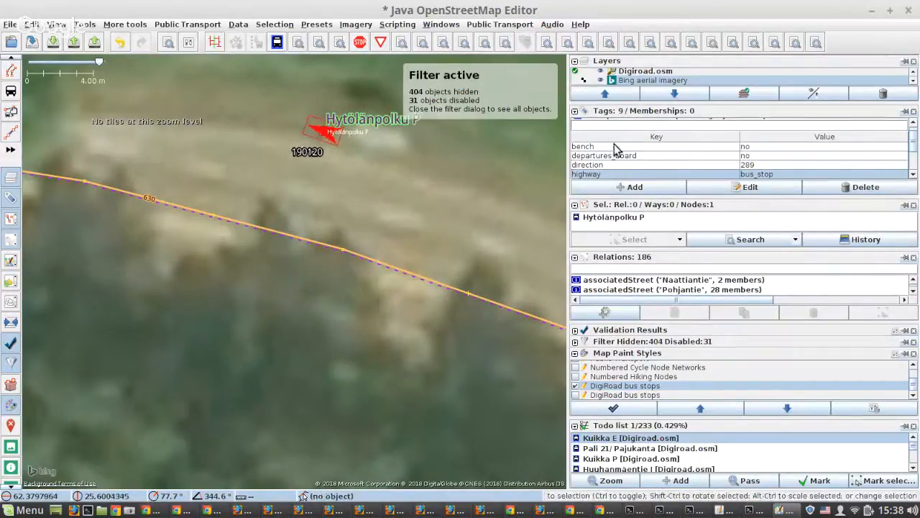
scroll(708, 166, "down", 2)
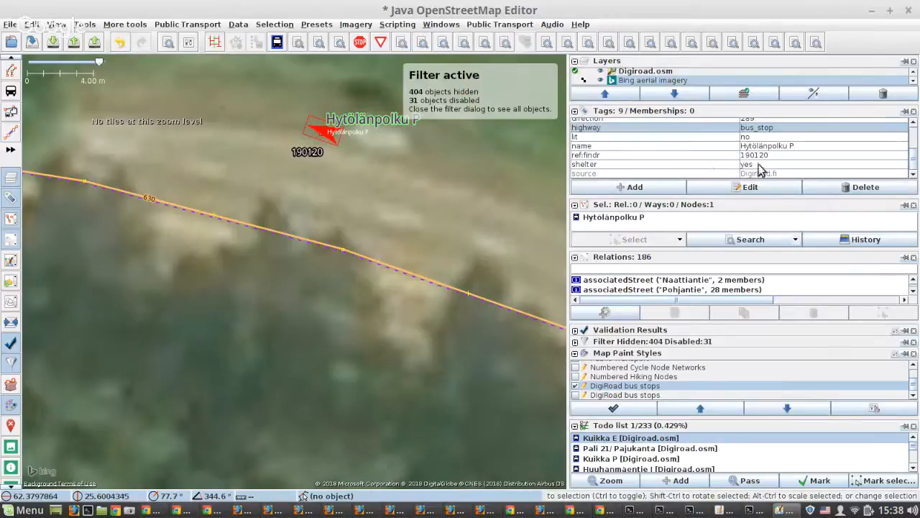
scroll(762, 170, "up", 3)
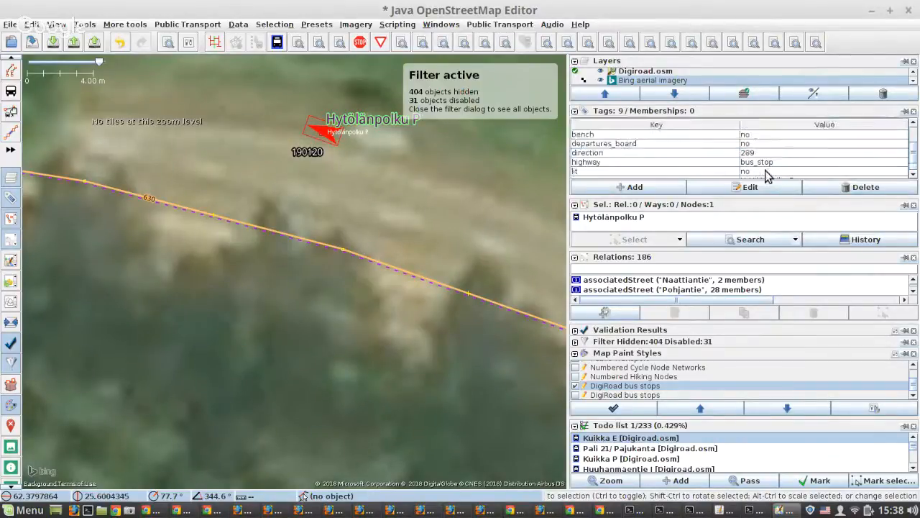
scroll(769, 162, "down", 2)
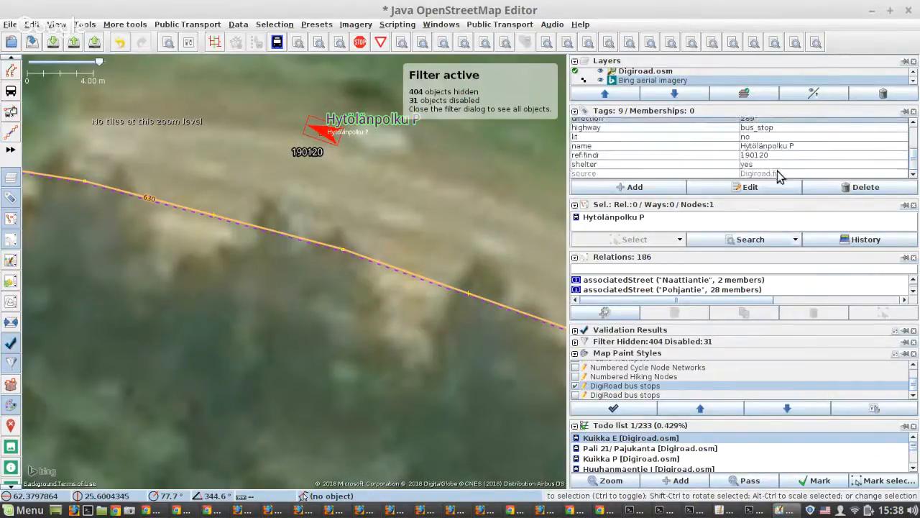
left_click(862, 187)
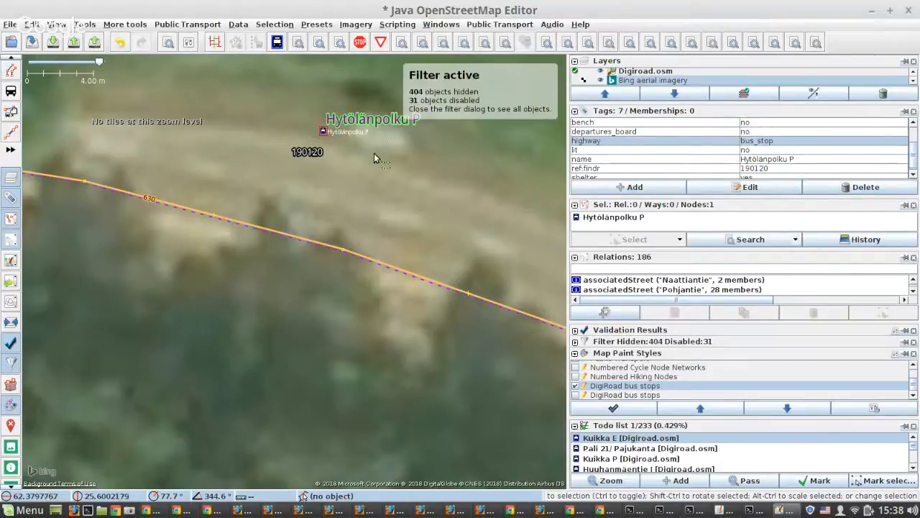
Step: Draw a building outline about 3.6 by 1.6 m over the shelter just east of the Hytölänpolku P stop
scroll(379, 128, "up", 4)
left_click_drag(379, 128, 223, 194)
left_click(222, 190)
key("b")
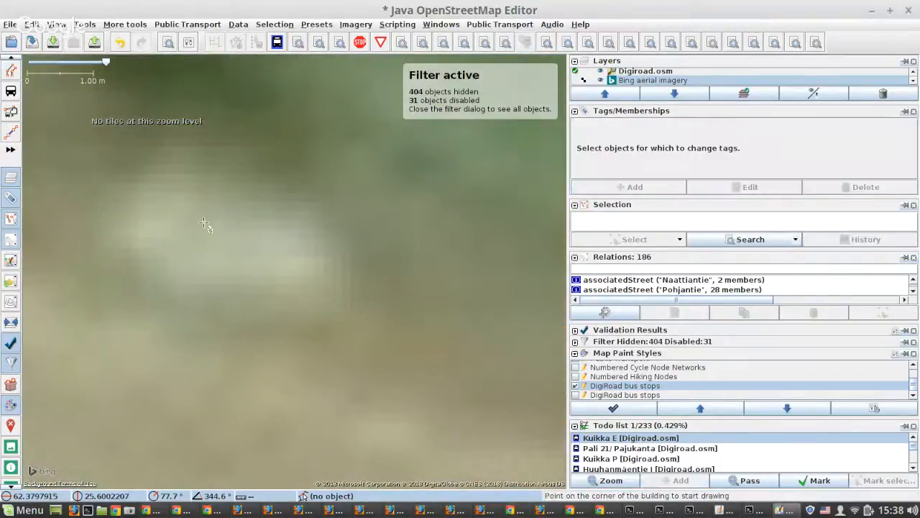
scroll(204, 225, "down", 2)
scroll(204, 224, "down", 1)
left_click(178, 229)
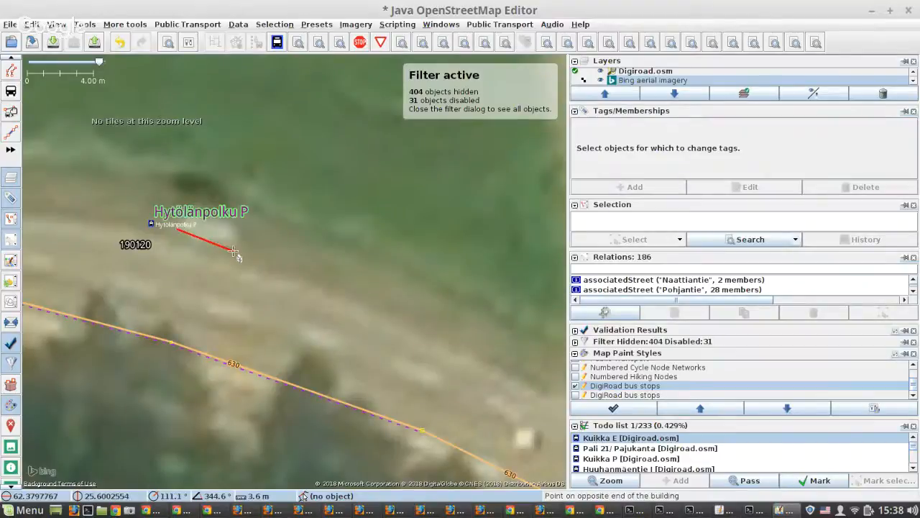
left_click(236, 249)
left_click(246, 225)
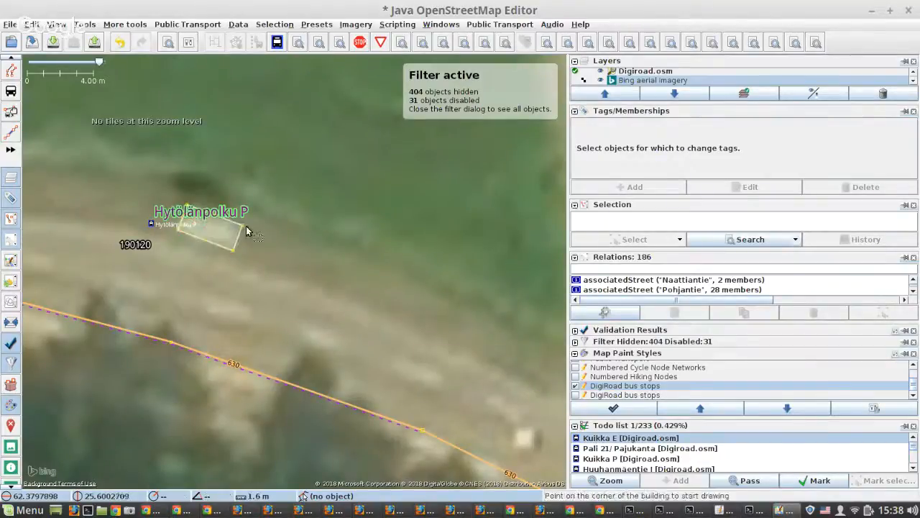
Step: Create a bus_bay=right segment on road 630 beside the Hytölänpolku P stop, ending at the node where the cycleway lane stops
key("s")
scroll(247, 227, "down", 1)
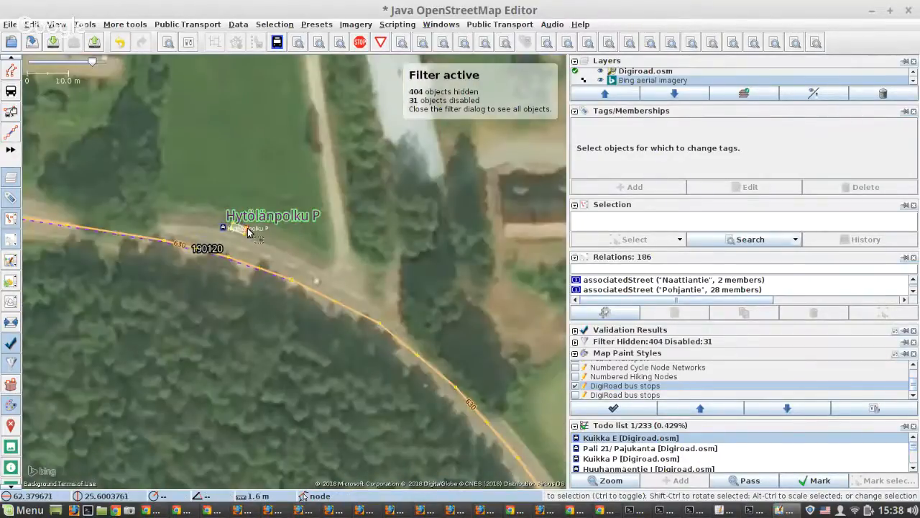
left_click(241, 232)
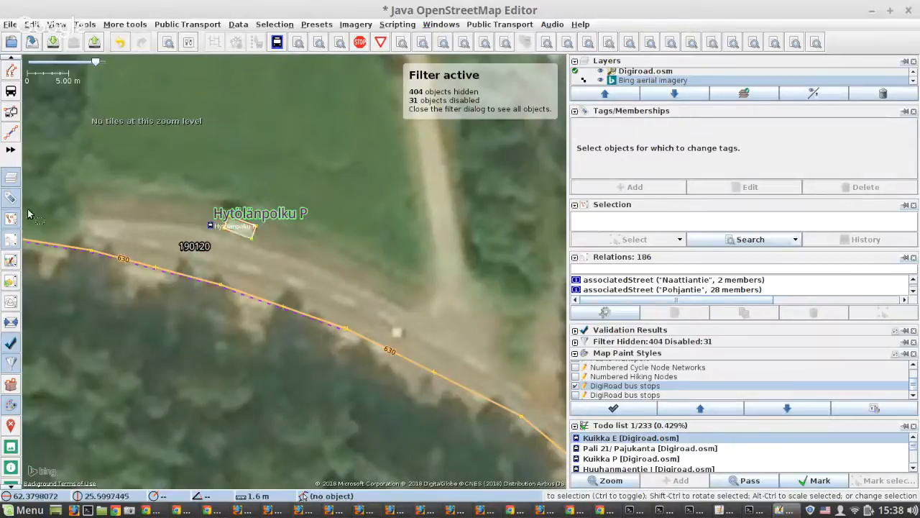
left_click(12, 136)
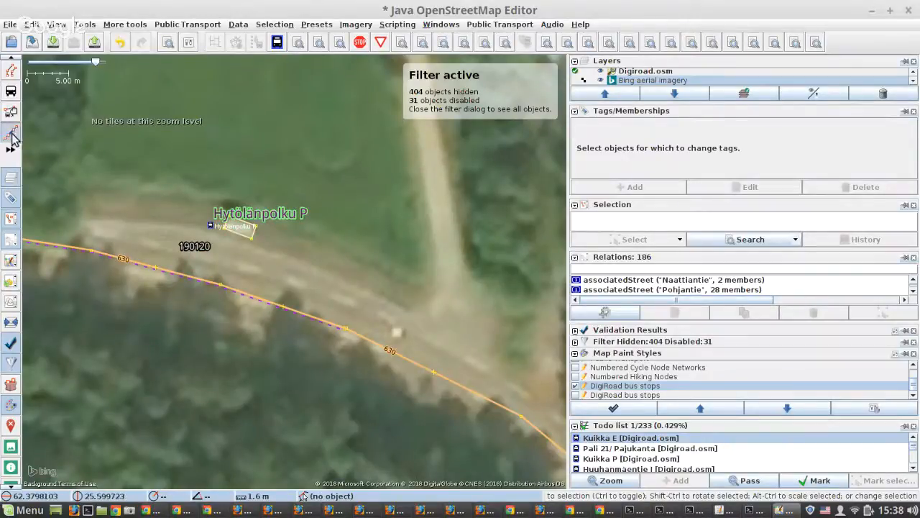
left_click(144, 266)
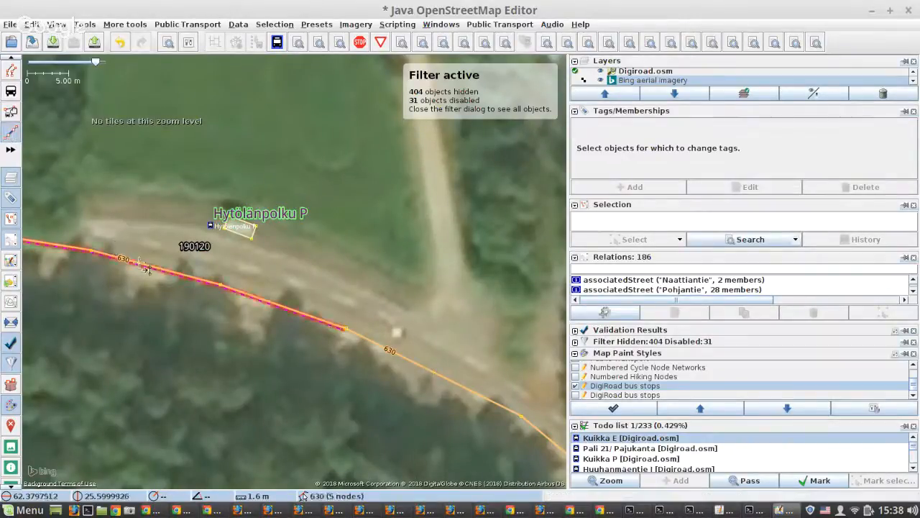
left_click(346, 327)
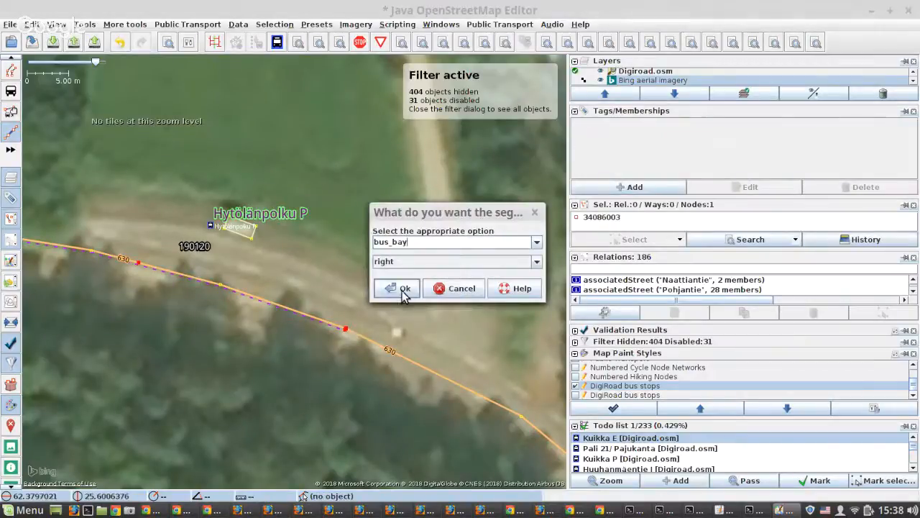
left_click(400, 288)
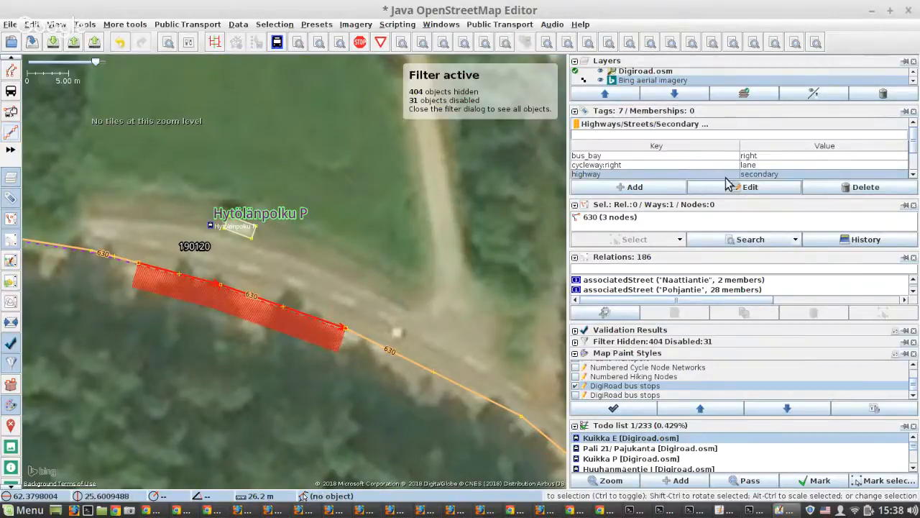
Step: Set the bus_bay tag of the road 630 segment beside Hytölänpolku P to left
left_click(759, 157)
double_click(759, 157)
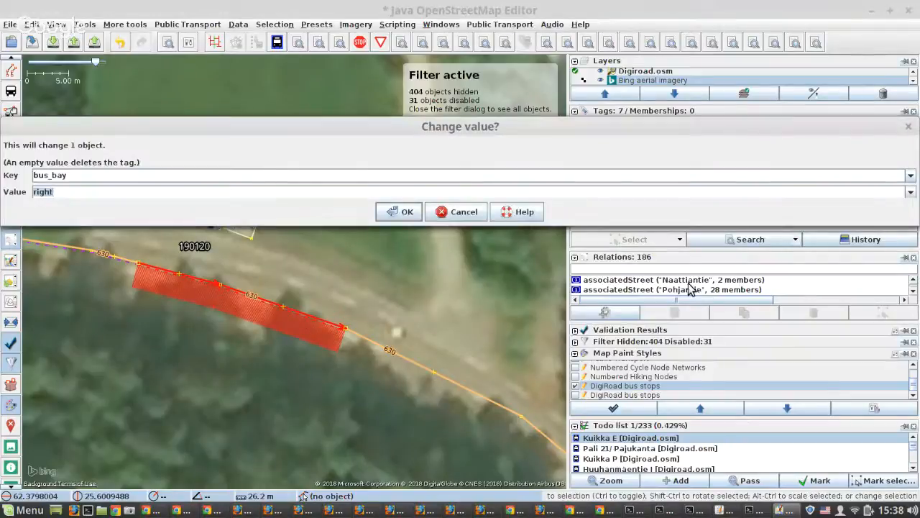
type("left")
key("Return")
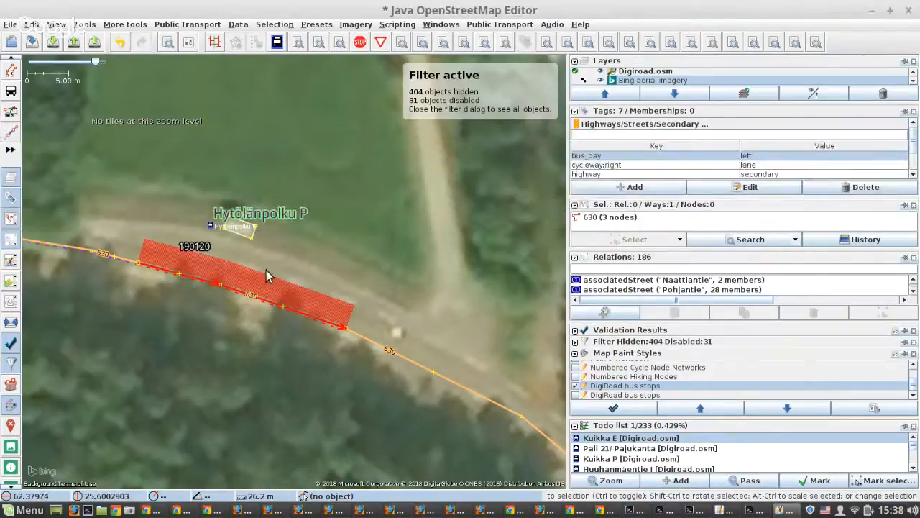
Step: Move the Ränssi P stop to the northeastern edge of the roadway and delete its direction and source tags
scroll(266, 273, "down", 5)
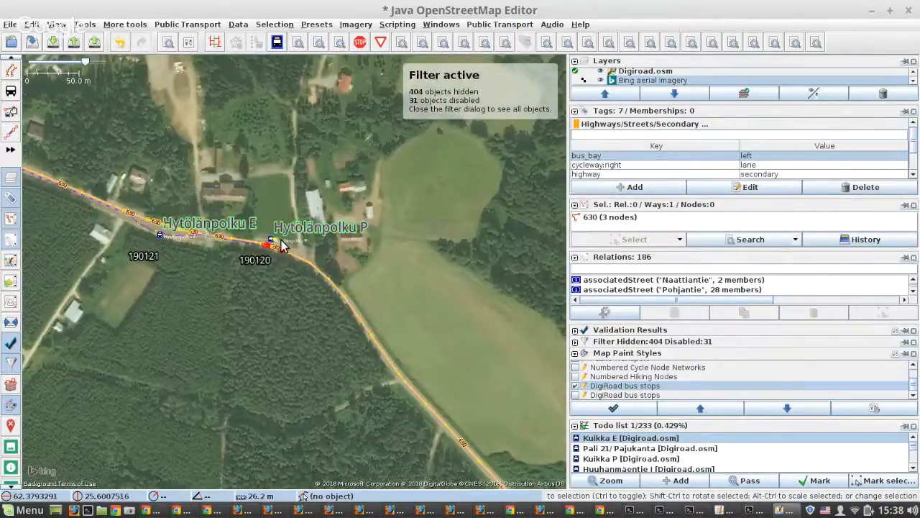
scroll(197, 220, "up", 2)
scroll(150, 239, "down", 3)
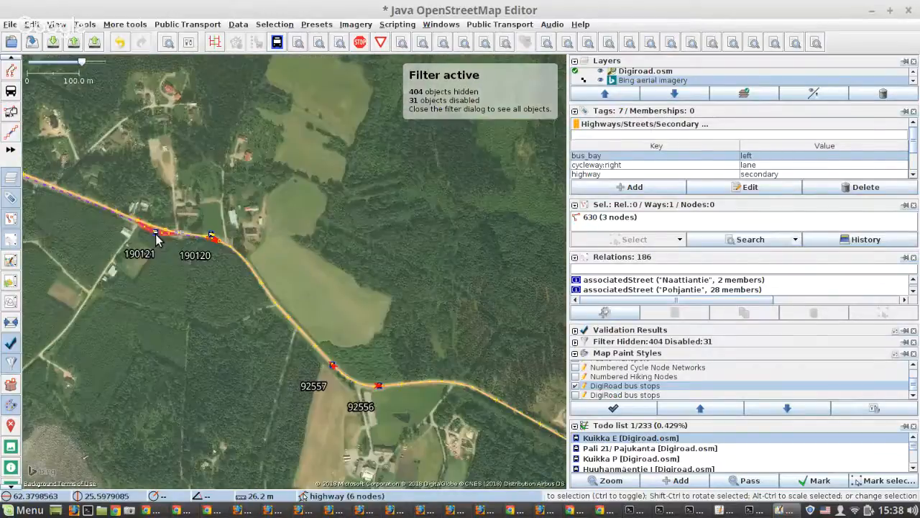
scroll(327, 373, "up", 6)
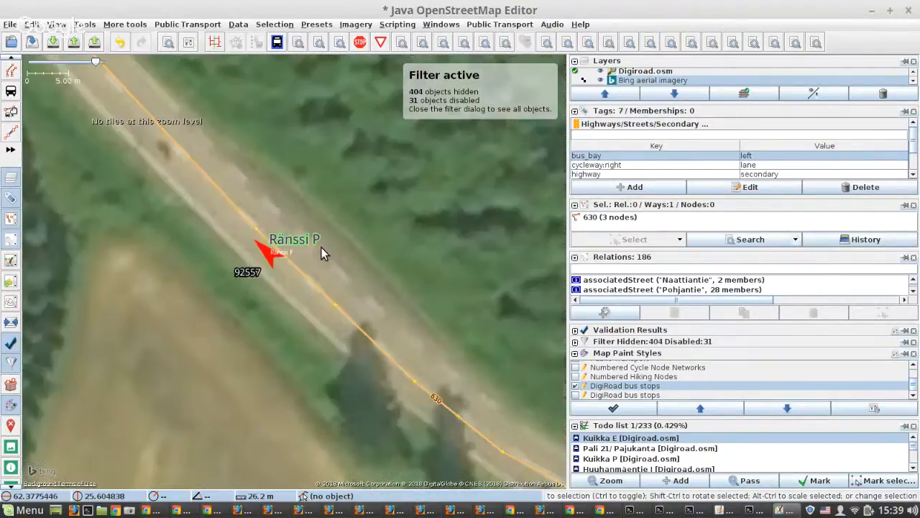
left_click(331, 219)
left_click_drag(331, 219, 344, 205)
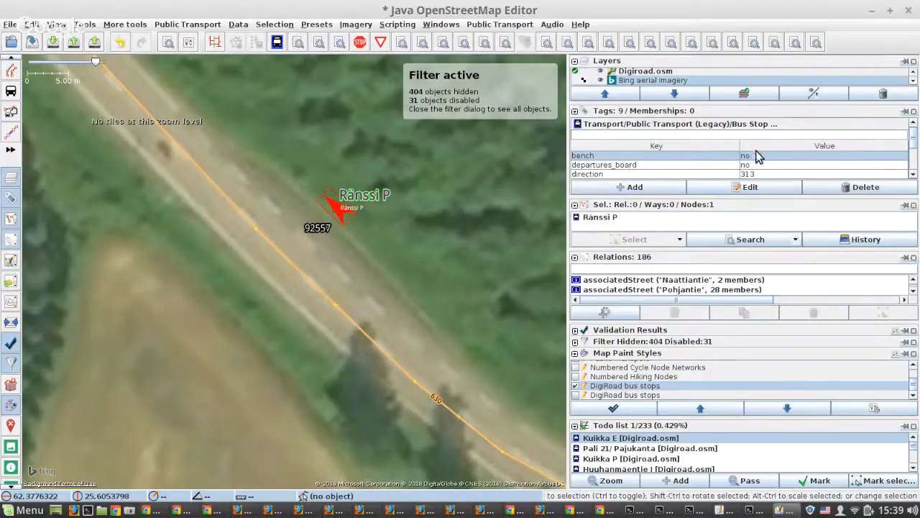
scroll(754, 153, "down", 2)
left_click(764, 141)
scroll(765, 149, "down", 2)
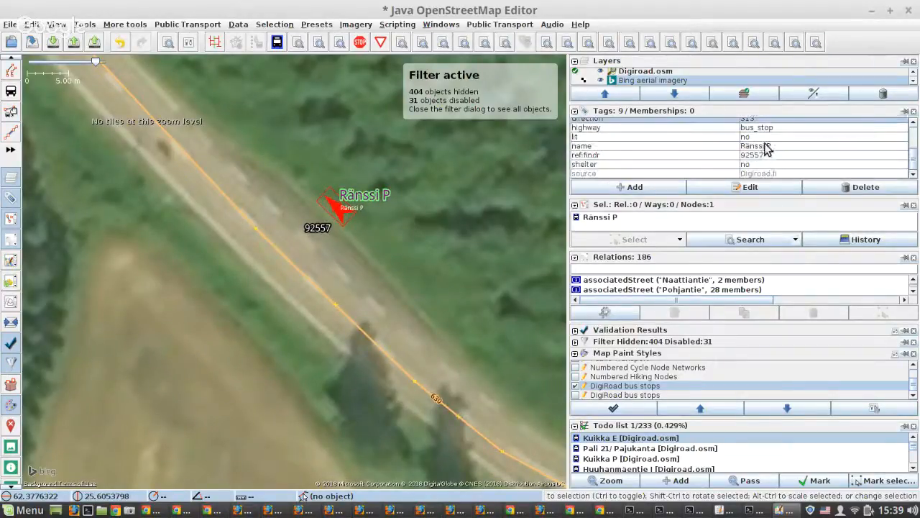
left_click(771, 173, "ctrl")
left_click(863, 189)
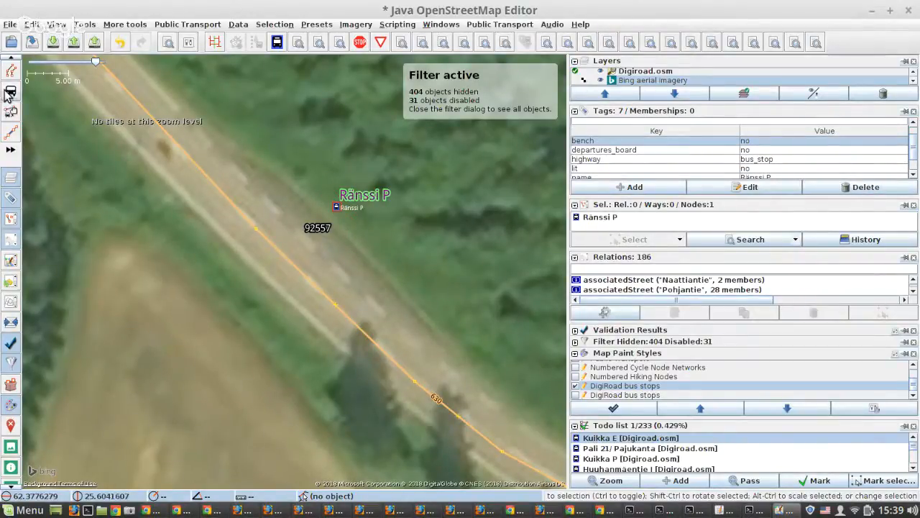
Step: Create a bus bay segment about 33 m long on road 630 beside Ränssi P and set its bus_bay tag to left
left_click(218, 188)
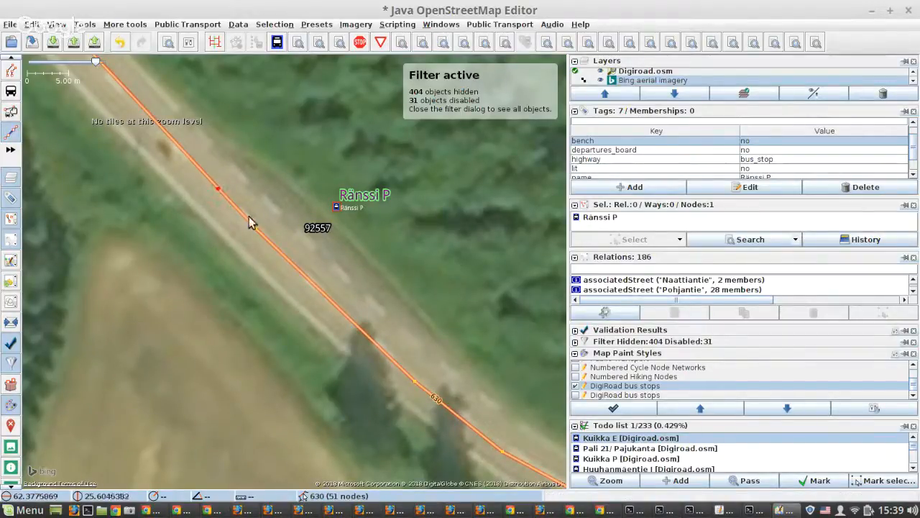
left_click(417, 382)
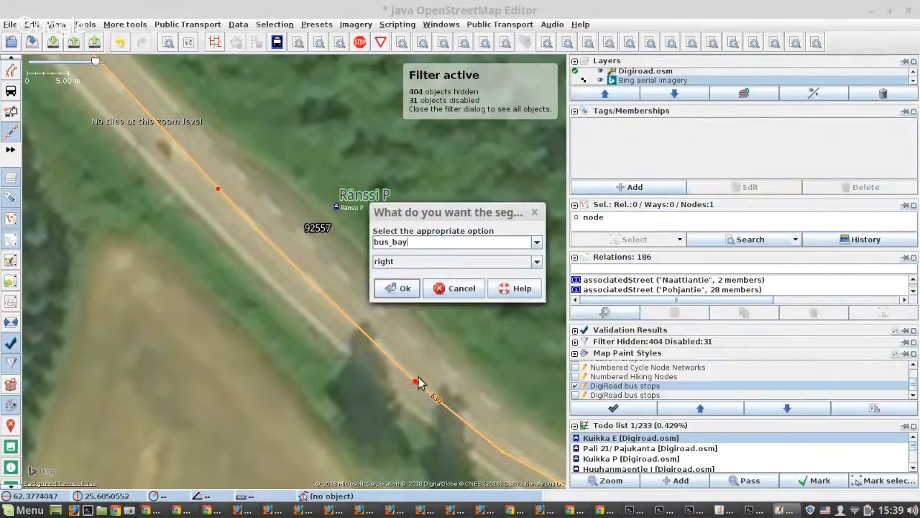
left_click(398, 288)
double_click(744, 157)
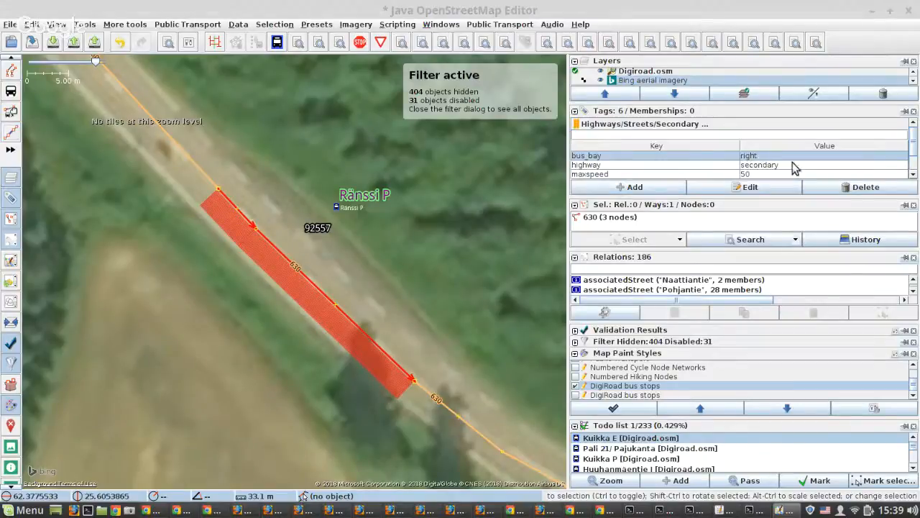
type("left")
key("Return")
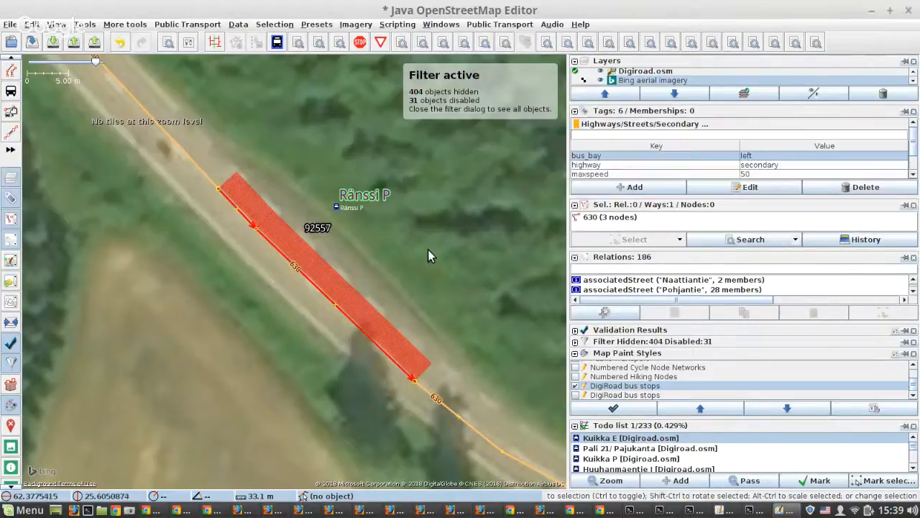
Step: Move the Ränssi E stop to the southern edge of the roadway and create a bus_bay=right segment about 37 m long beside it
scroll(426, 418, "up", 1)
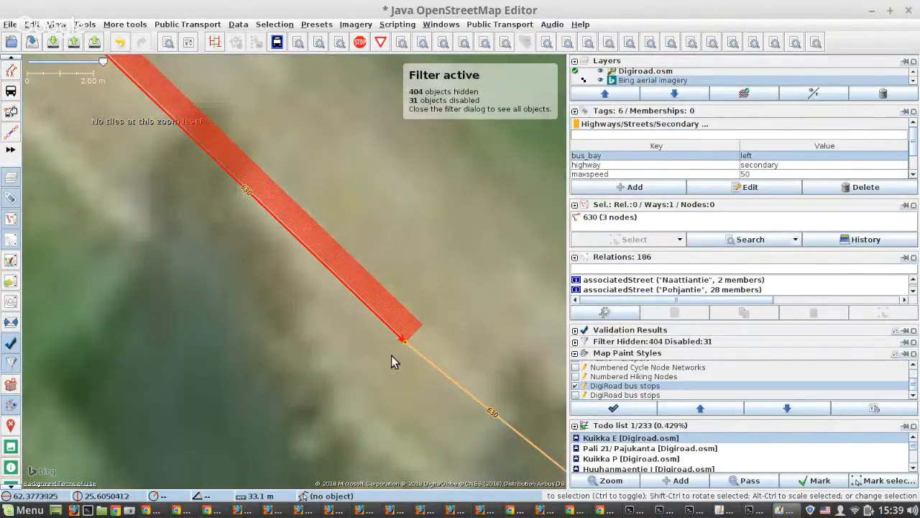
scroll(344, 300, "down", 2)
scroll(314, 273, "down", 4)
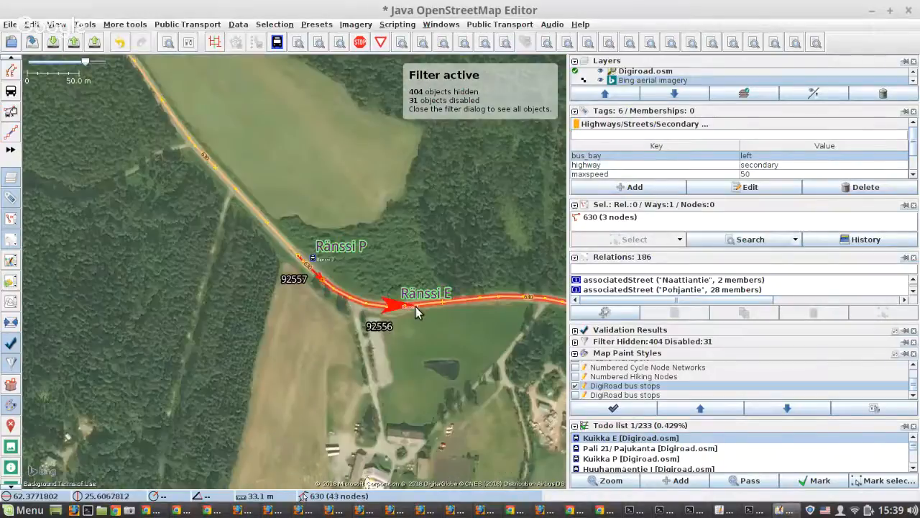
scroll(416, 306, "up", 4)
left_click_drag(280, 262, 241, 314)
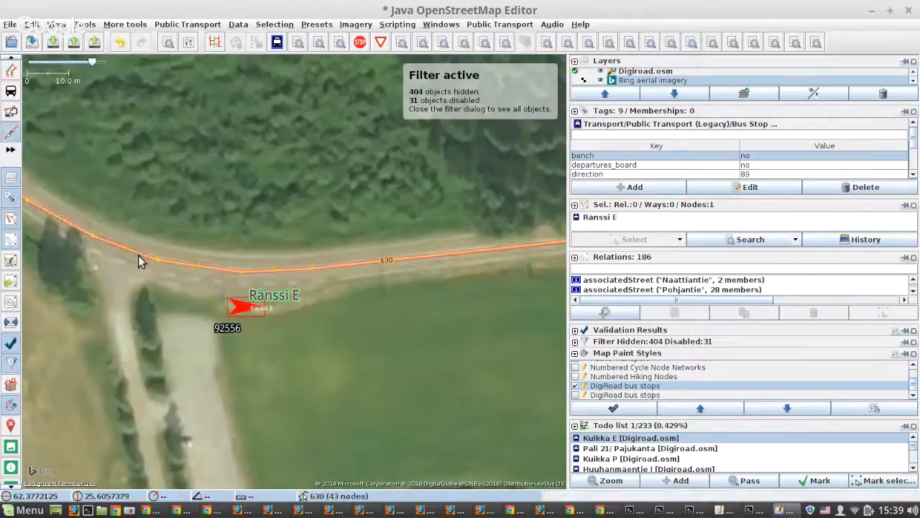
left_click(312, 271)
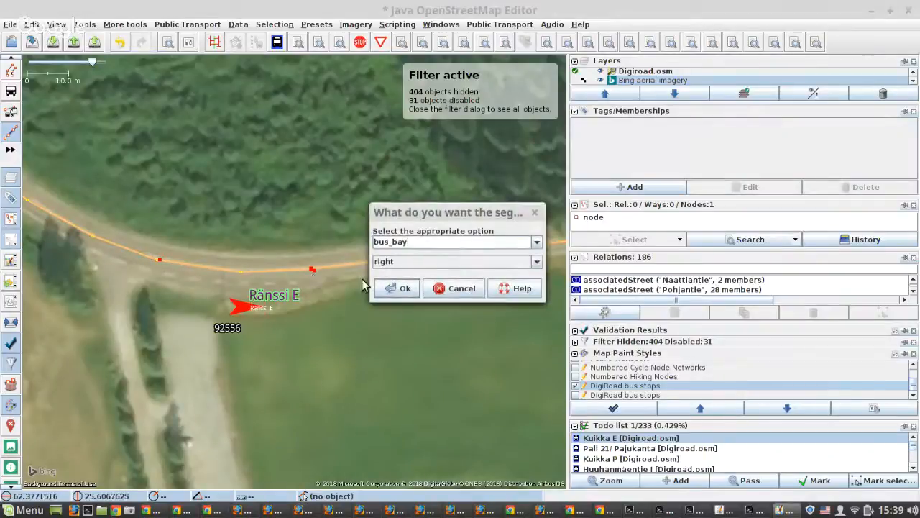
left_click(398, 287)
Step: Delete the direction and source tags of the Ränssi E stop
scroll(179, 266, "down", 5)
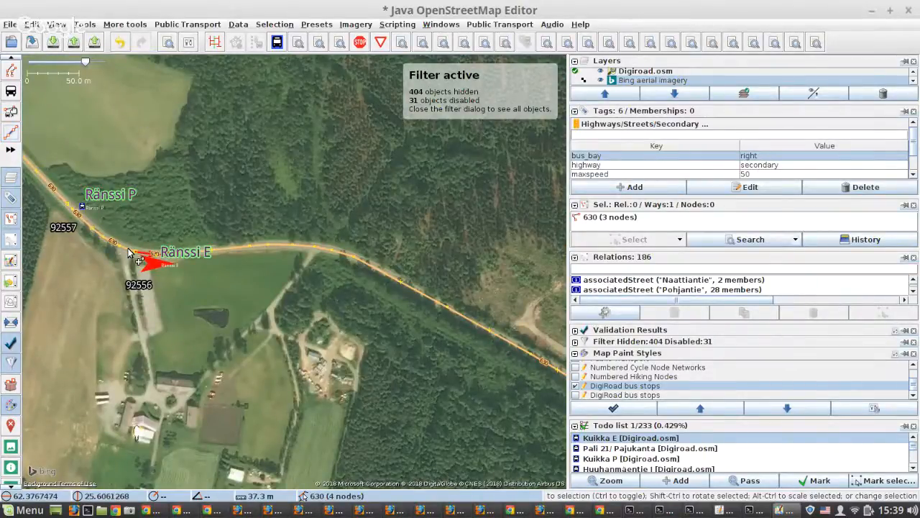
scroll(129, 253, "down", 2)
scroll(201, 265, "up", 7)
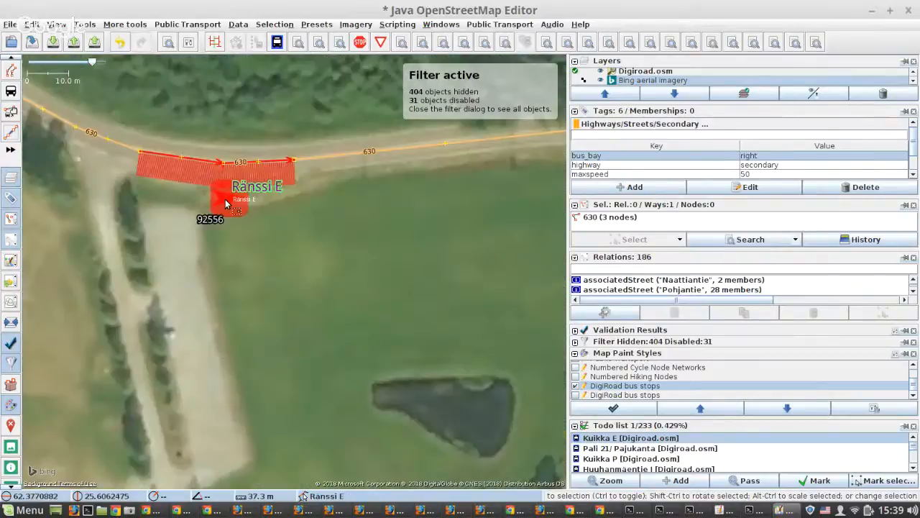
left_click(225, 199)
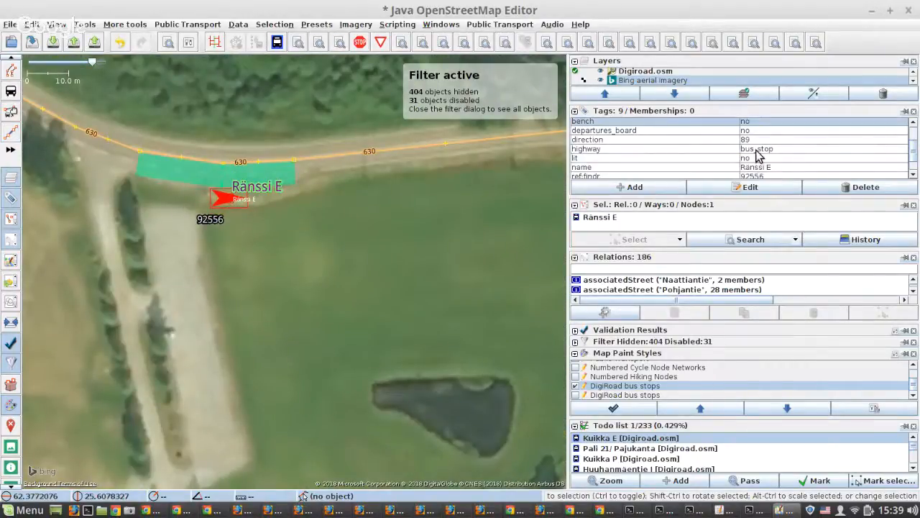
scroll(759, 146, "down", 1)
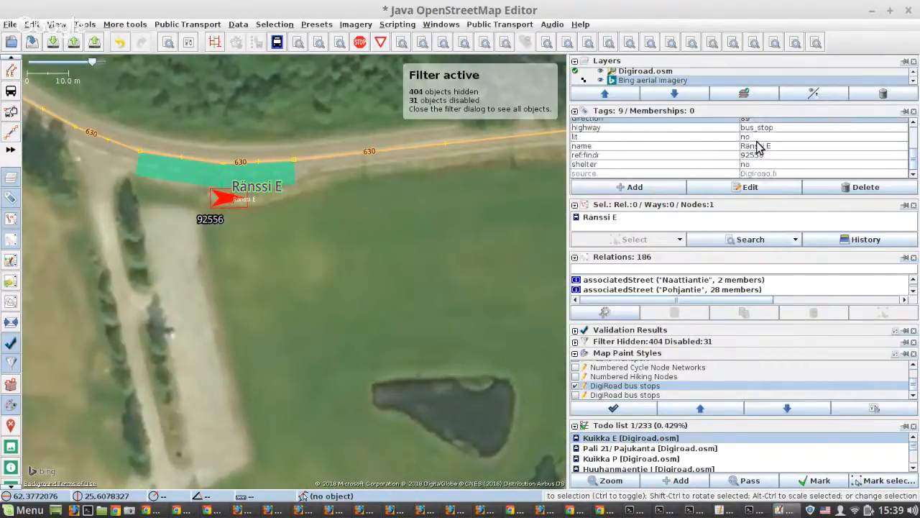
left_click(757, 174, "ctrl")
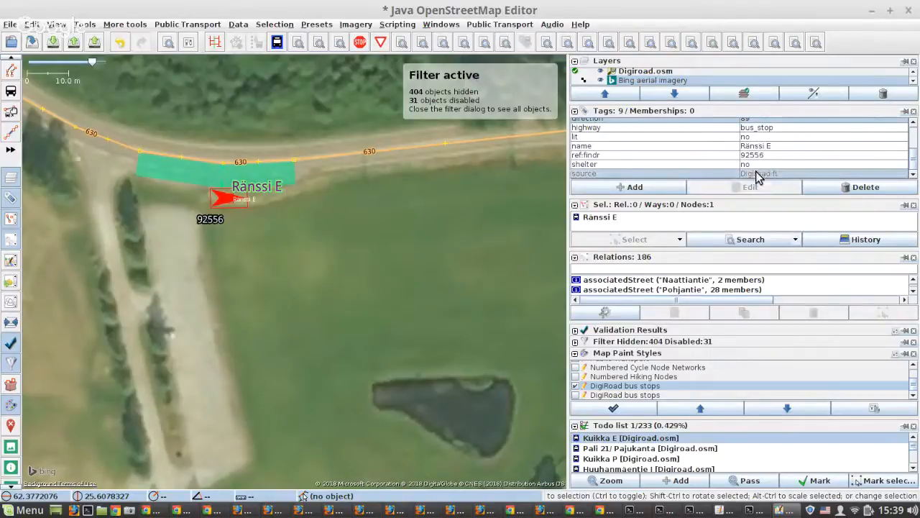
left_click(825, 188)
Step: Move the Heinosenmäki P stop across road 630 to the northeastern edge of the roadway
scroll(363, 202, "down", 5)
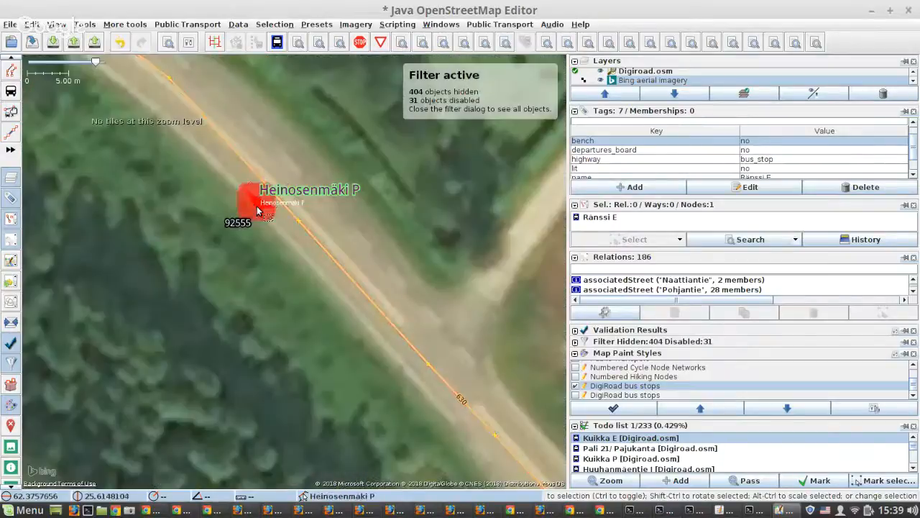
left_click(259, 207)
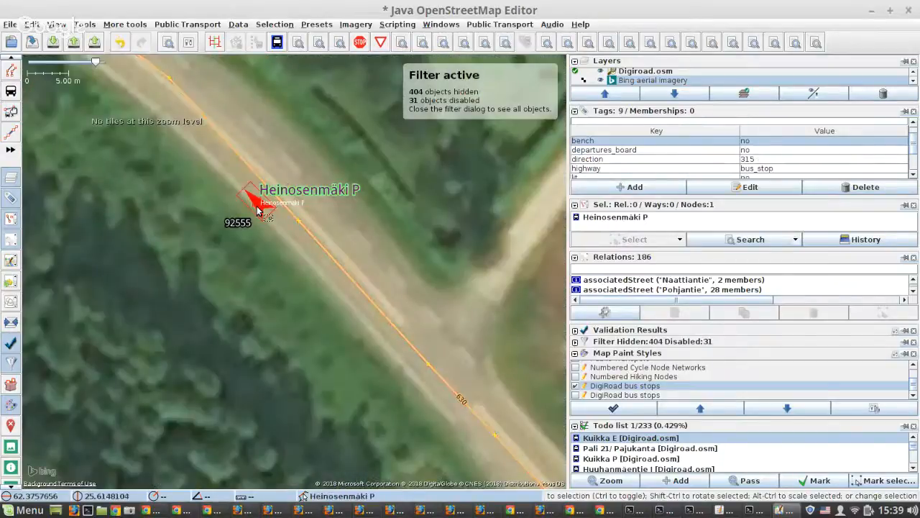
left_click_drag(262, 209, 315, 134)
left_click(261, 207)
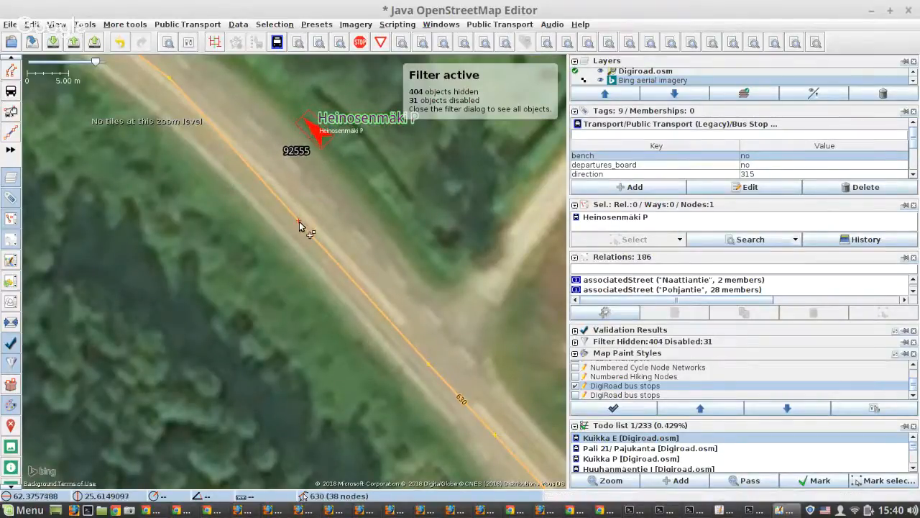
Step: Shift two nodes of road 630 near Heinosenmäki P northeast towards the middle of the carriageway on the imagery
left_click_drag(301, 226, 306, 212)
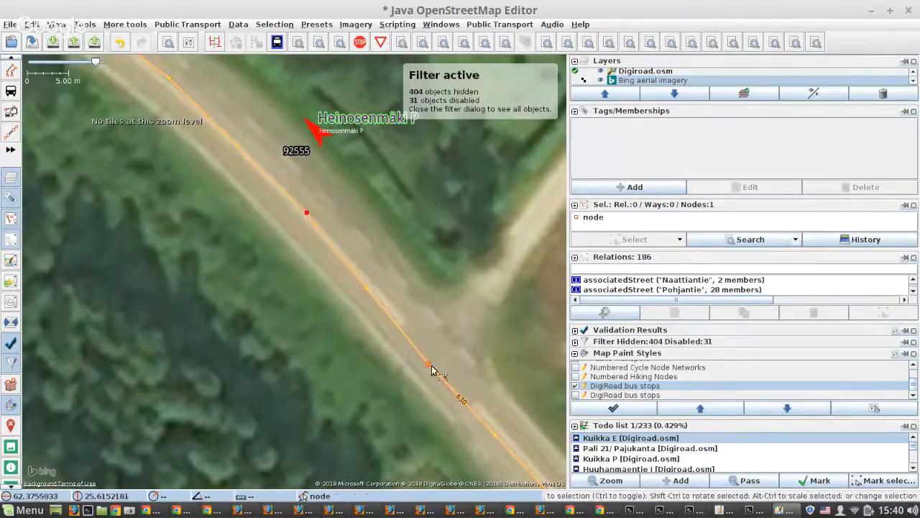
left_click_drag(431, 367, 438, 359)
scroll(353, 285, "down", 2)
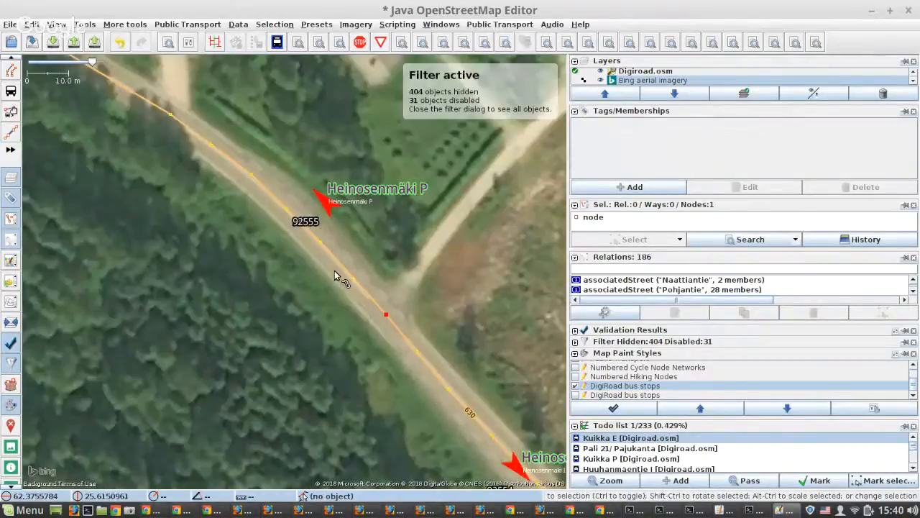
scroll(301, 199, "up", 2)
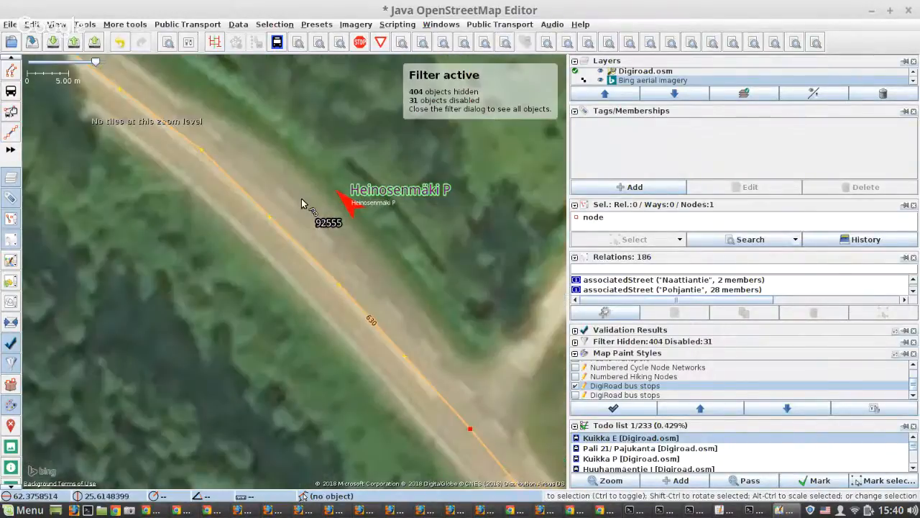
Step: Create a bus_bay=left segment on road 630 beside the Heinosenmäki P stop
left_click(11, 132)
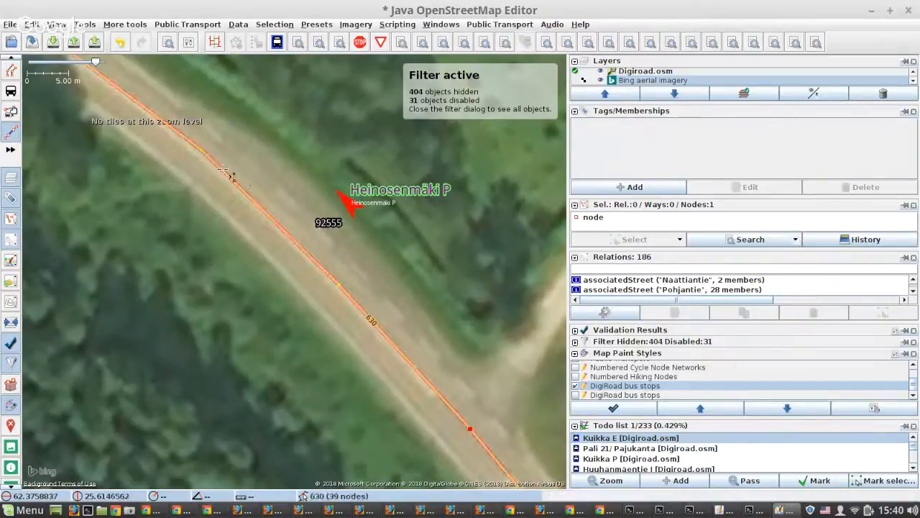
left_click(385, 339)
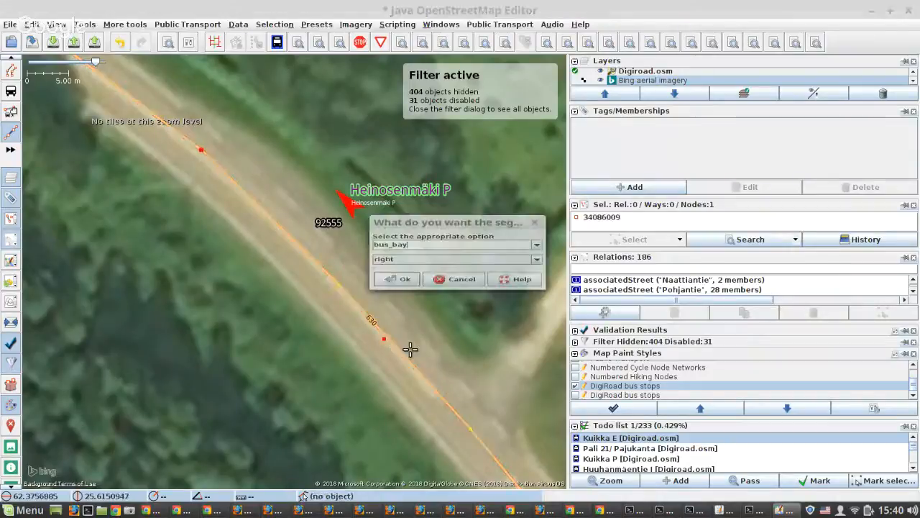
left_click(412, 265)
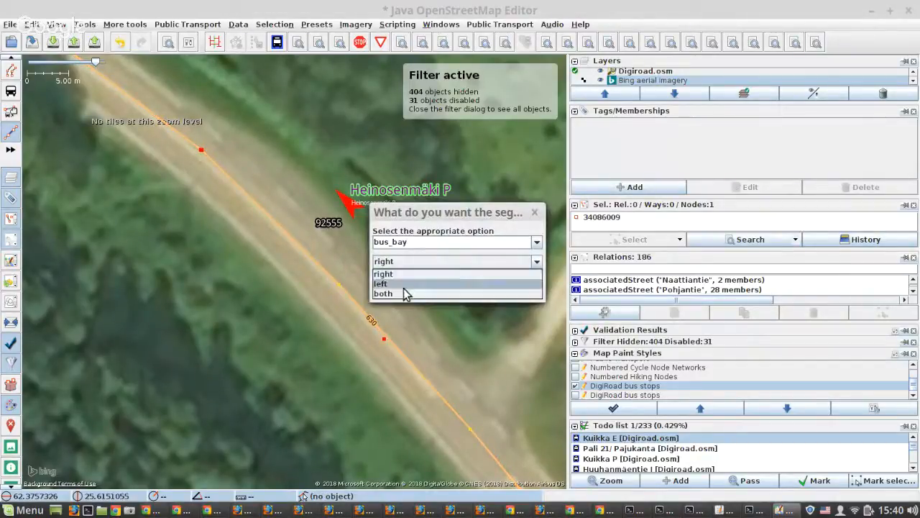
left_click(404, 285)
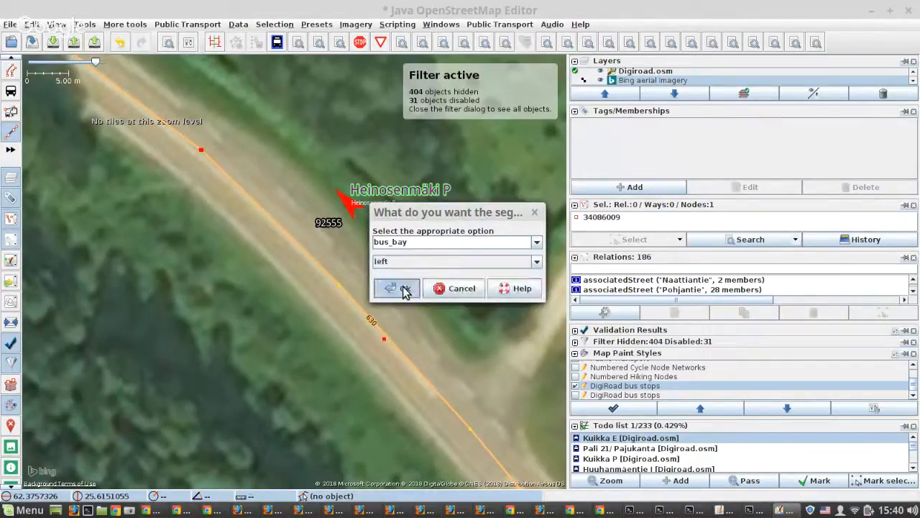
left_click(405, 289)
Step: Fine-tune the positions of both end nodes of the bus bay segment beside Heinosenmäki P
left_click(204, 154)
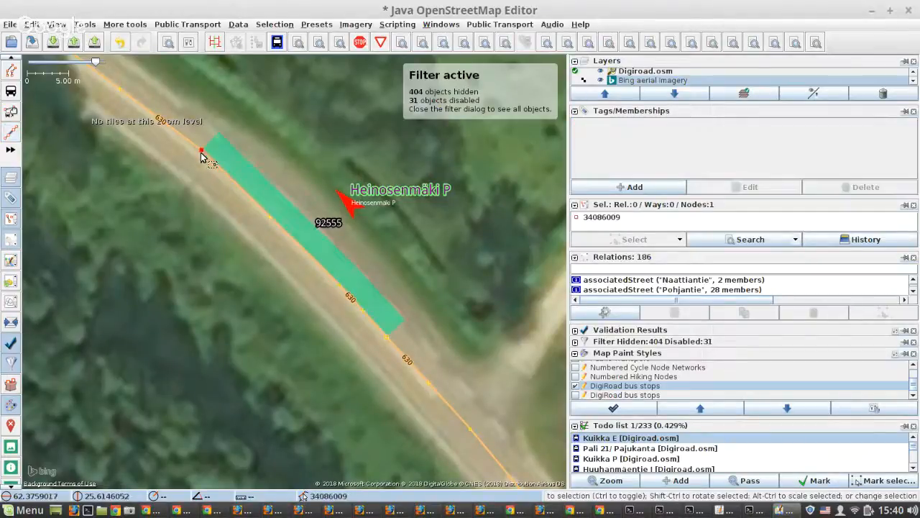
left_click(387, 339)
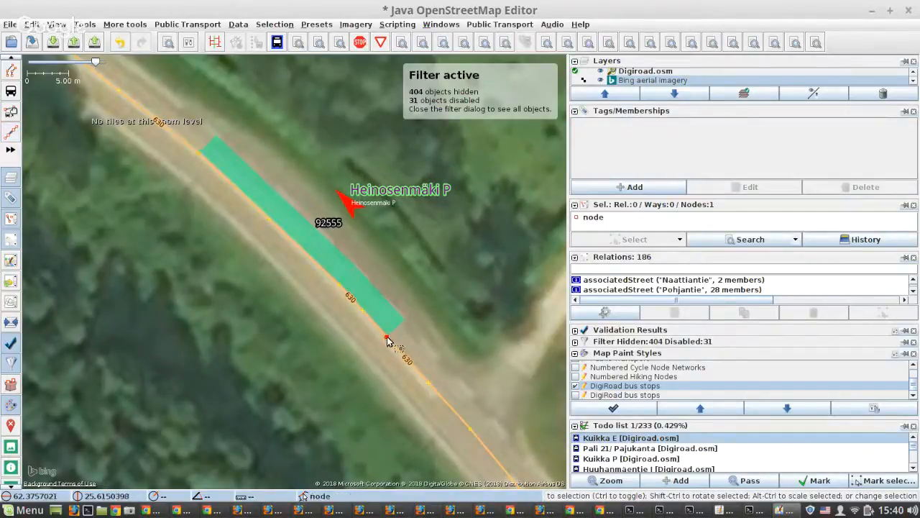
left_click_drag(387, 338, 390, 338)
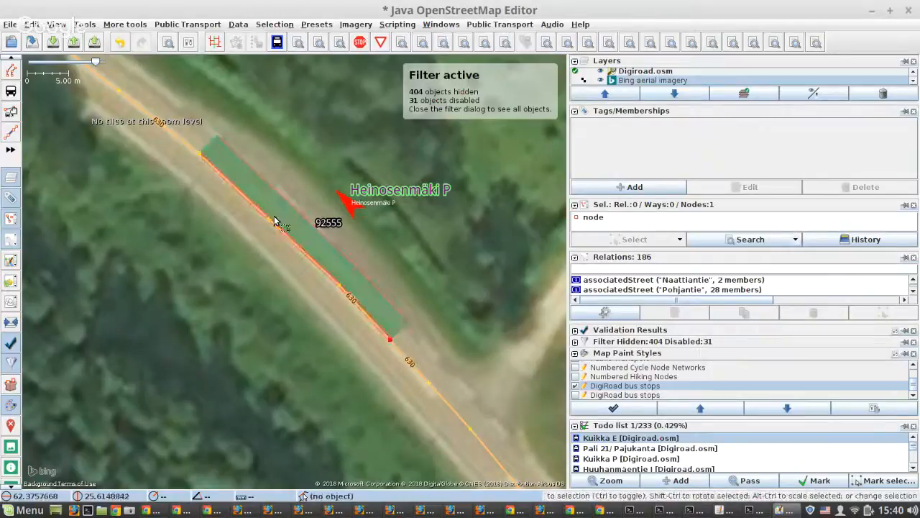
Step: Open the plugin preferences and search the plugin list for "pt"
left_click(187, 42)
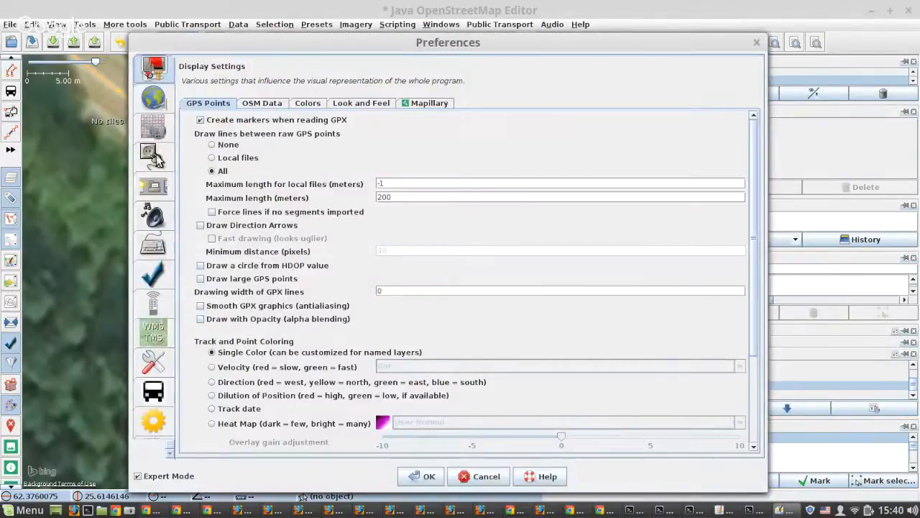
left_click(154, 154)
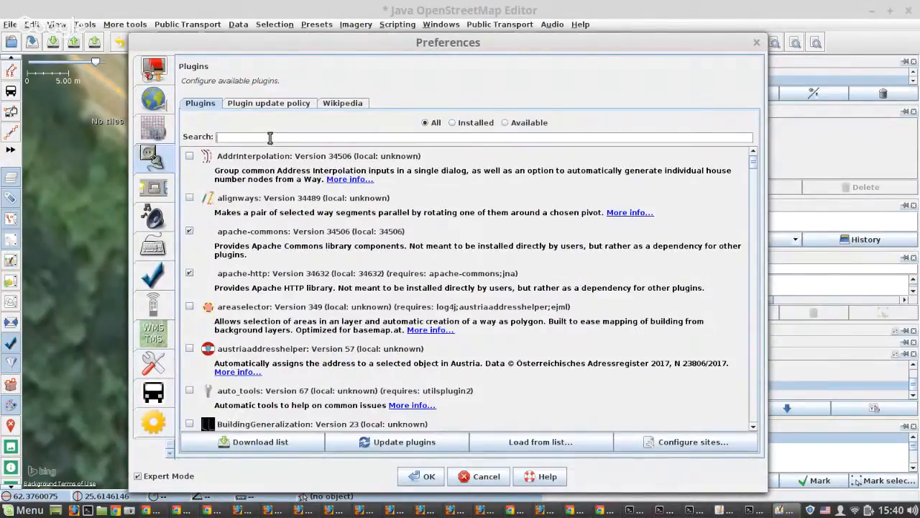
left_click(221, 136)
type("pt")
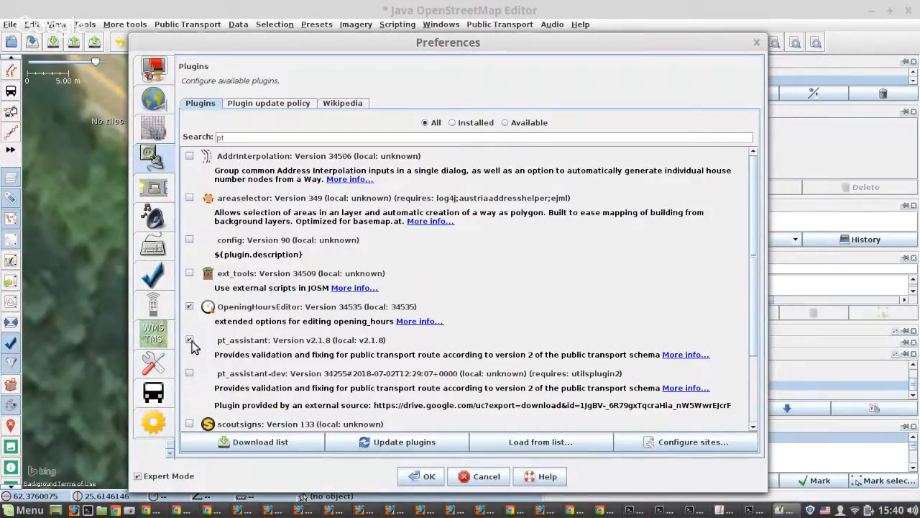
Step: Leave the plugin preferences without changes and remove the direction and source tags from the Heinosenmäki P stop
left_click(481, 480)
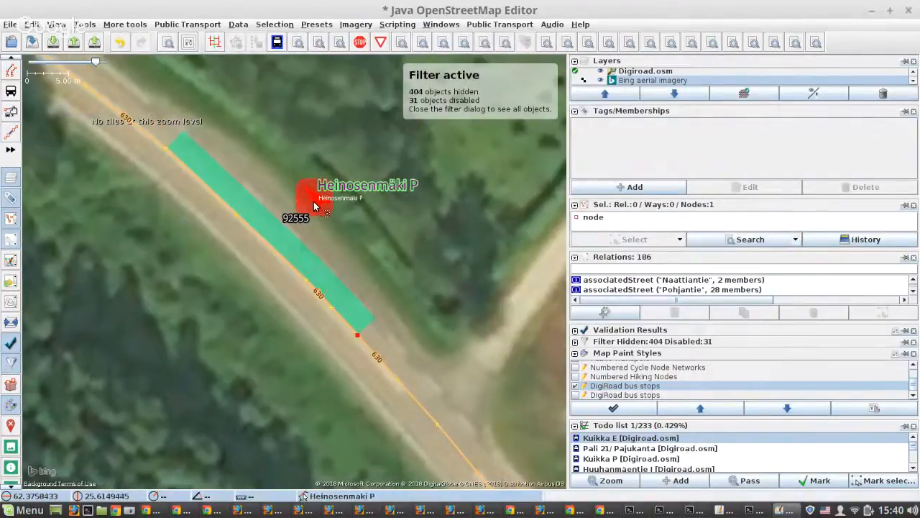
left_click(321, 203)
scroll(748, 162, "down", 3)
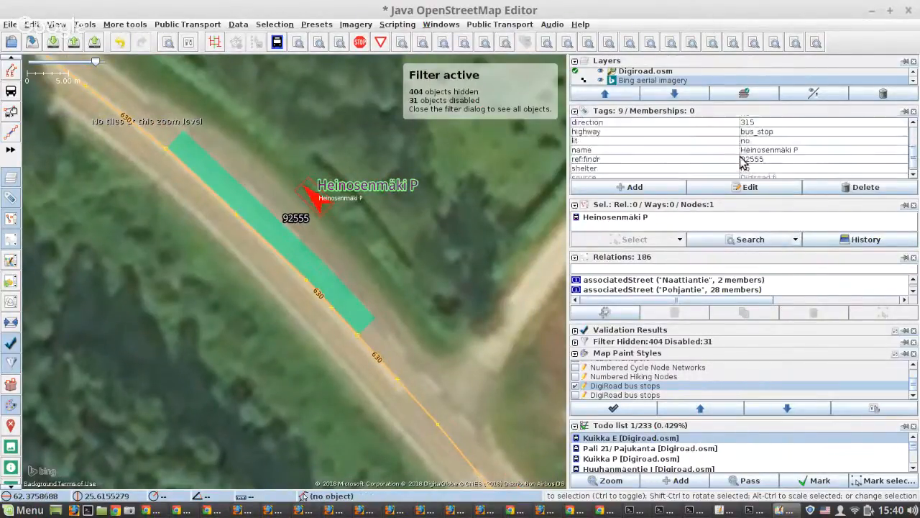
scroll(752, 178, "up", 1)
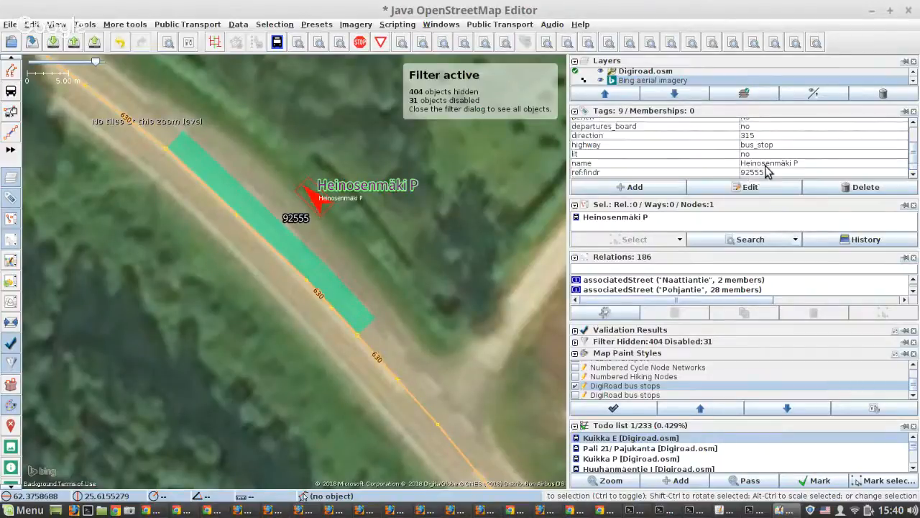
scroll(766, 156, "up", 2)
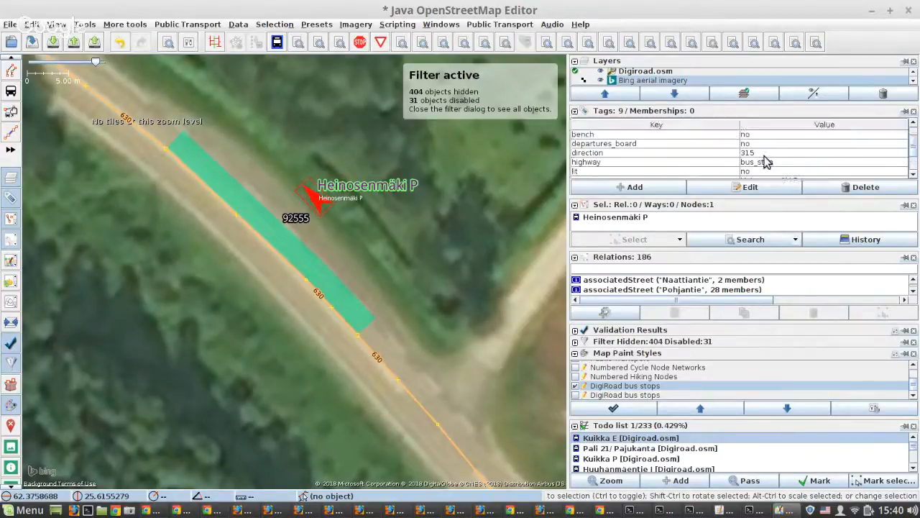
left_click(763, 152)
left_click(820, 187)
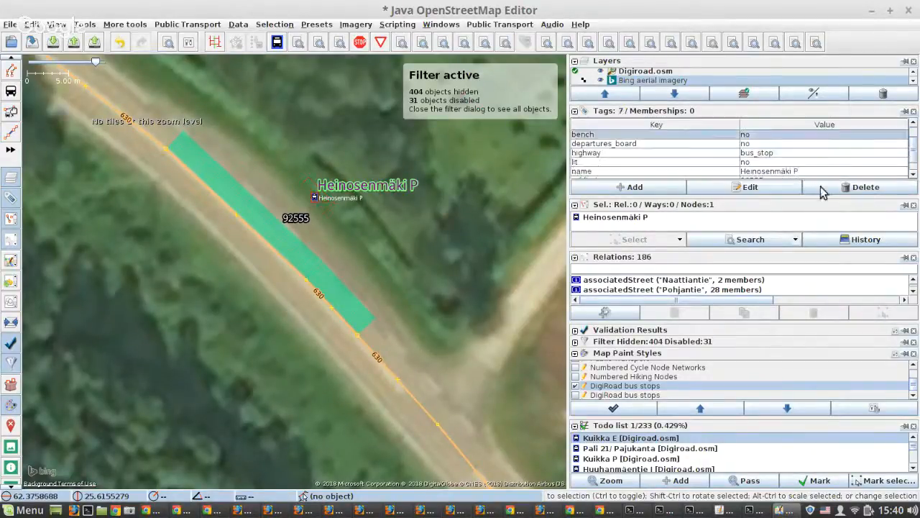
Step: Move the Heinosenmäki I stop west off the road line to the southwestern roadside of road 630
scroll(361, 157, "down", 5)
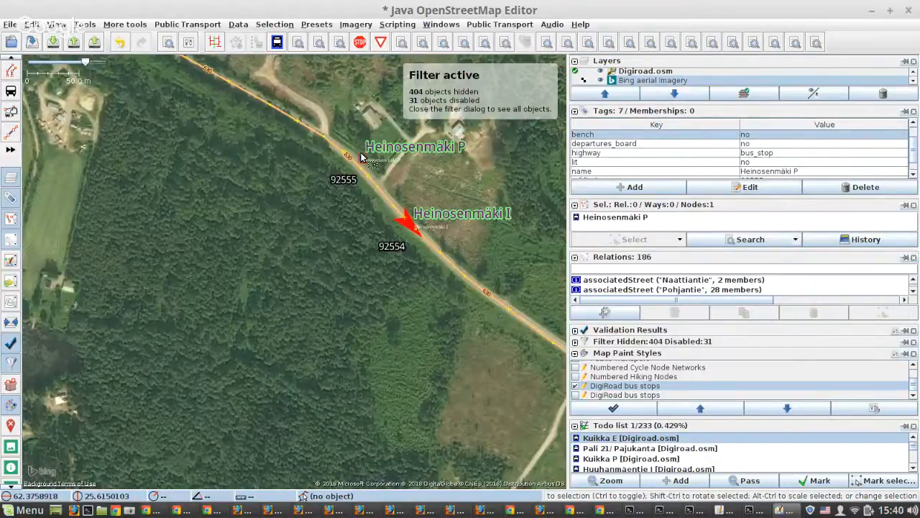
scroll(407, 215, "up", 5)
left_click(401, 285)
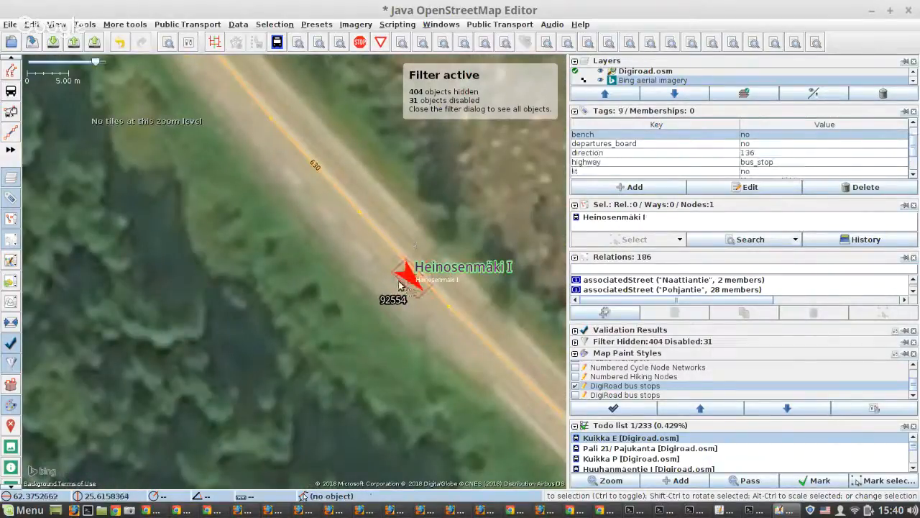
left_click_drag(400, 285, 322, 278)
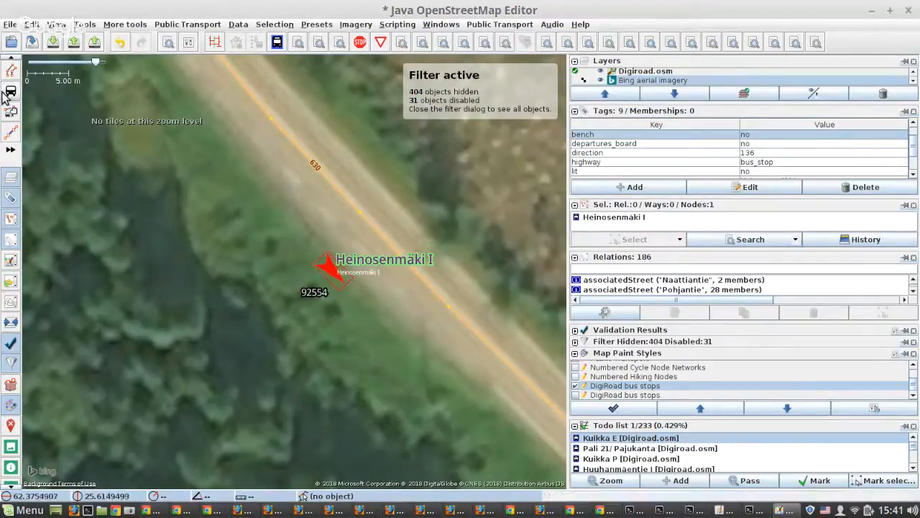
Step: Create a bus_bay=right segment on road 630 beside Heinosenmäki I and nudge its northwestern end node slightly southeast
left_click(8, 137)
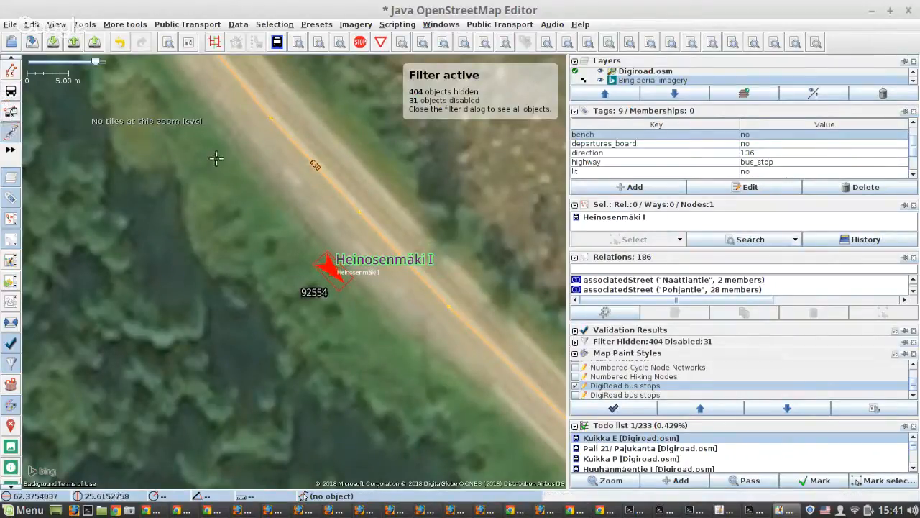
left_click(270, 117)
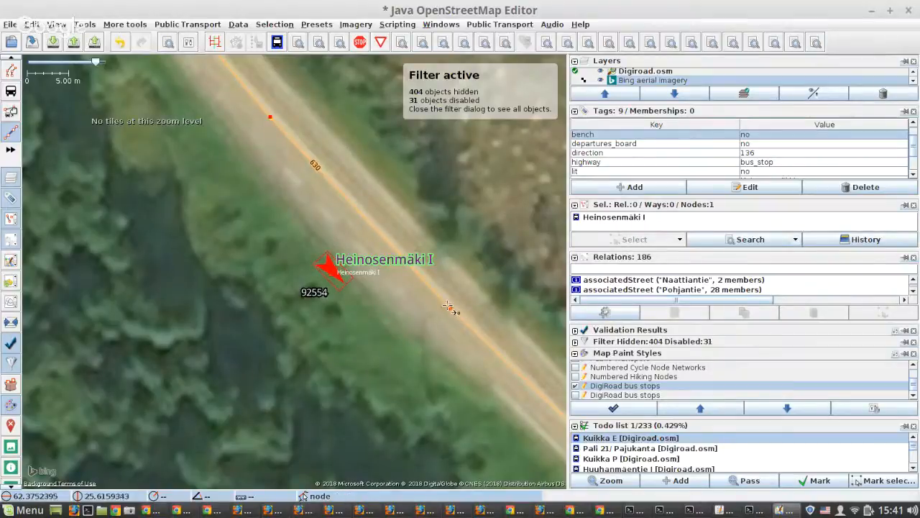
double_click(448, 307)
left_click(408, 287)
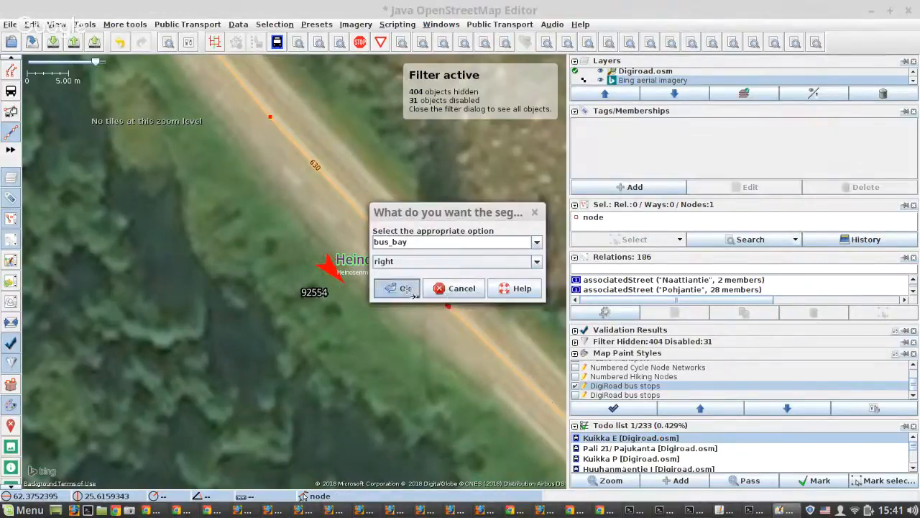
key("s")
left_click_drag(271, 118, 281, 128)
Step: Follow road 630 southeast to the Korkeamäki L and Korkeamäki I stops and examine their positions against the imagery
scroll(258, 126, "down", 5)
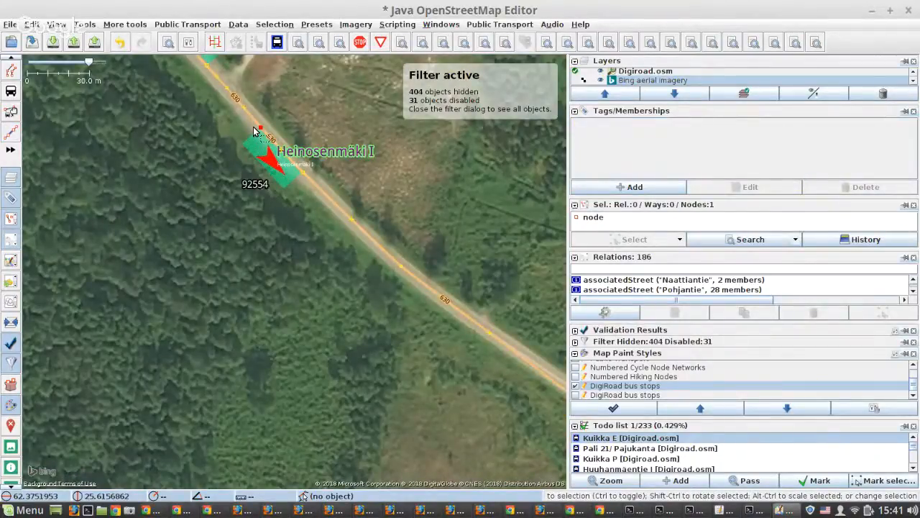
left_click_drag(255, 132, 118, 149)
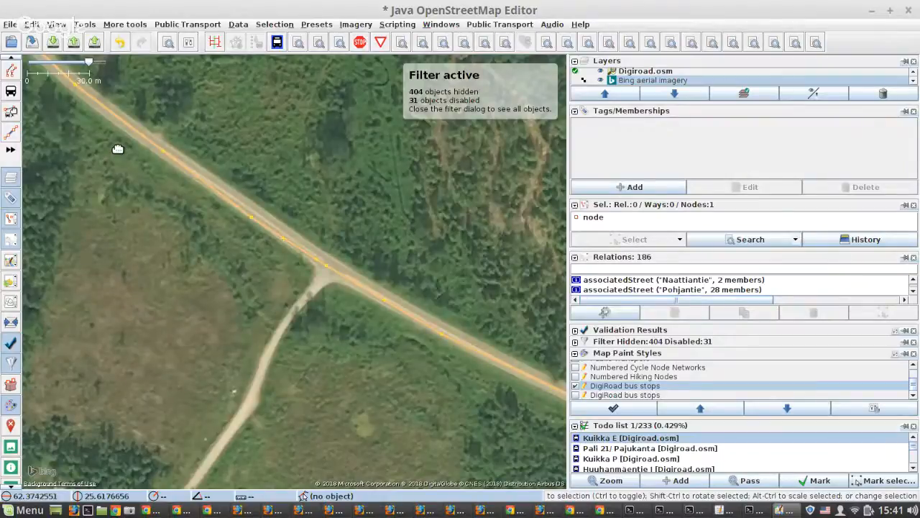
left_click_drag(532, 338, 407, 276)
scroll(407, 275, "up", 4)
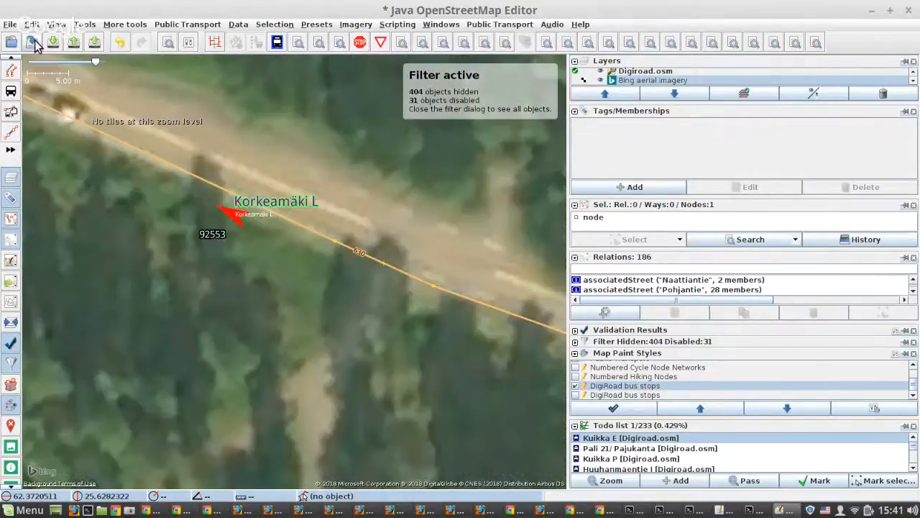
scroll(140, 209, "down", 2)
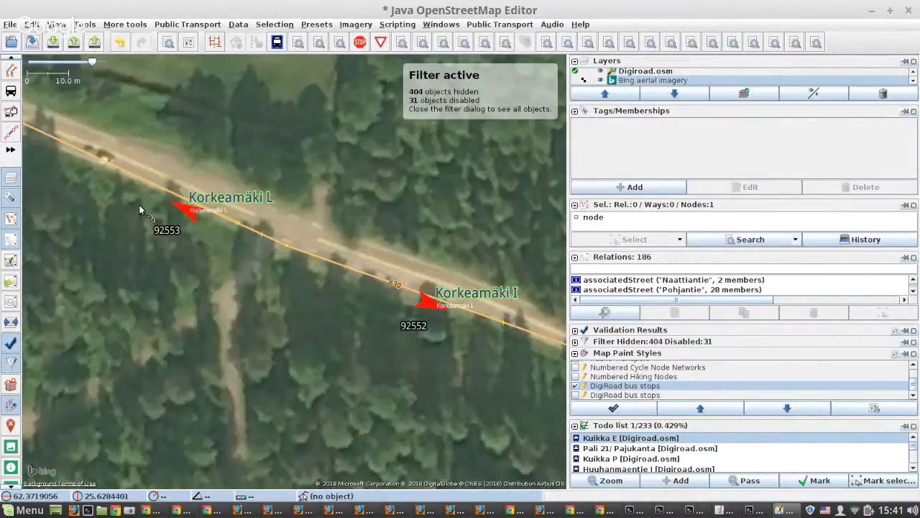
scroll(140, 210, "down", 3)
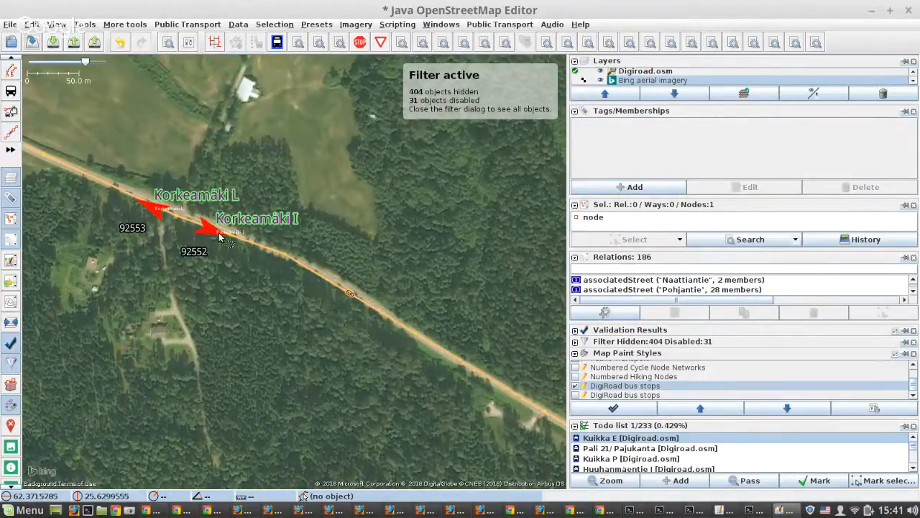
scroll(251, 266, "down", 2)
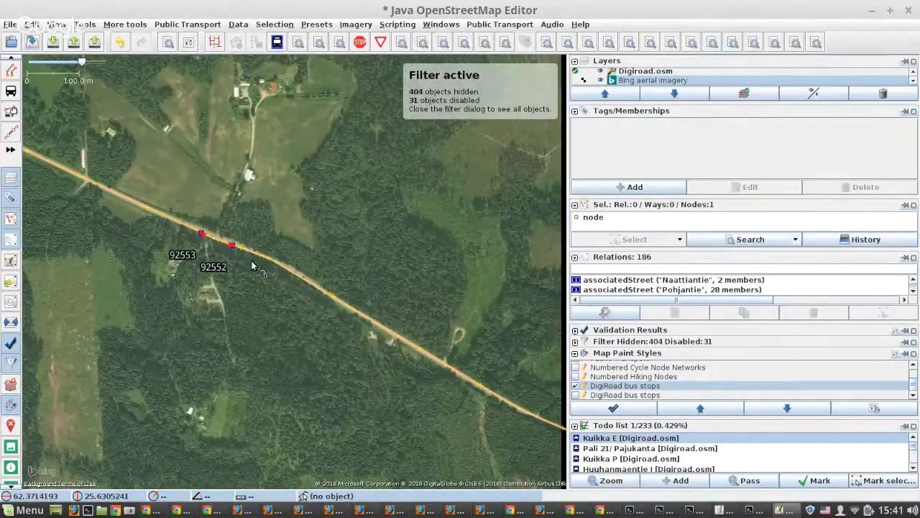
scroll(252, 266, "down", 2)
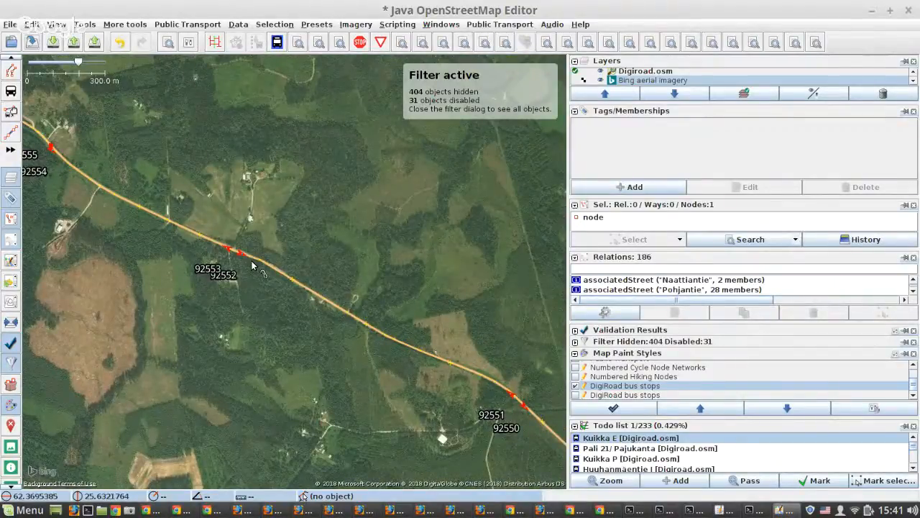
scroll(252, 266, "up", 2)
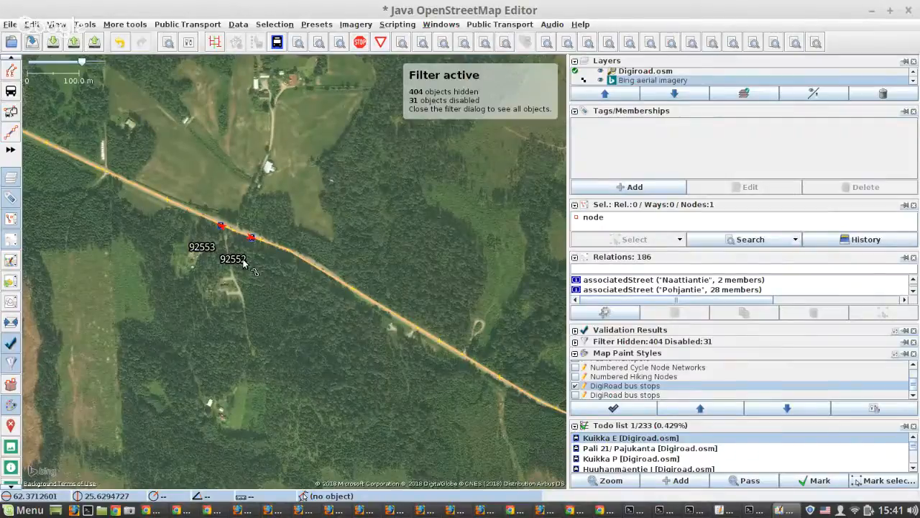
Step: Remove the direction and source tags from the Heinosenmäki I stop
left_click_drag(193, 179, 383, 267)
scroll(62, 111, "up", 4)
left_click(84, 220)
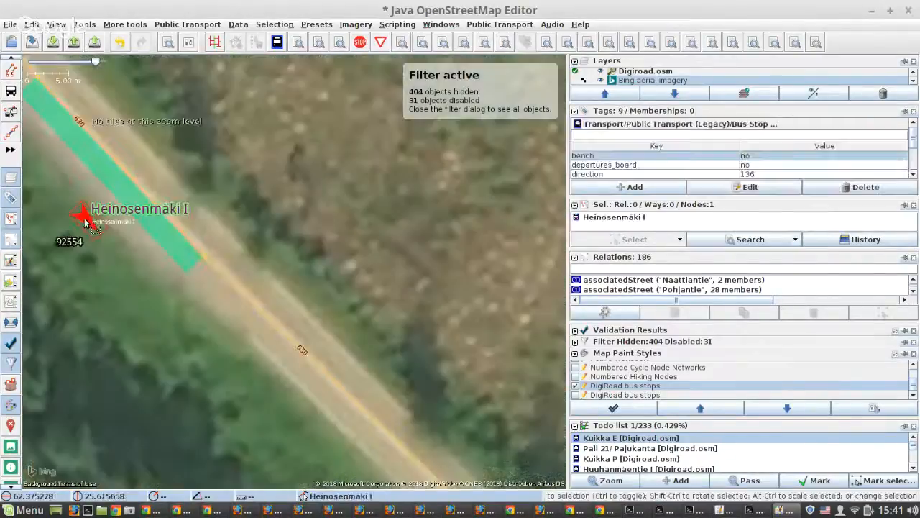
scroll(764, 158, "down", 3)
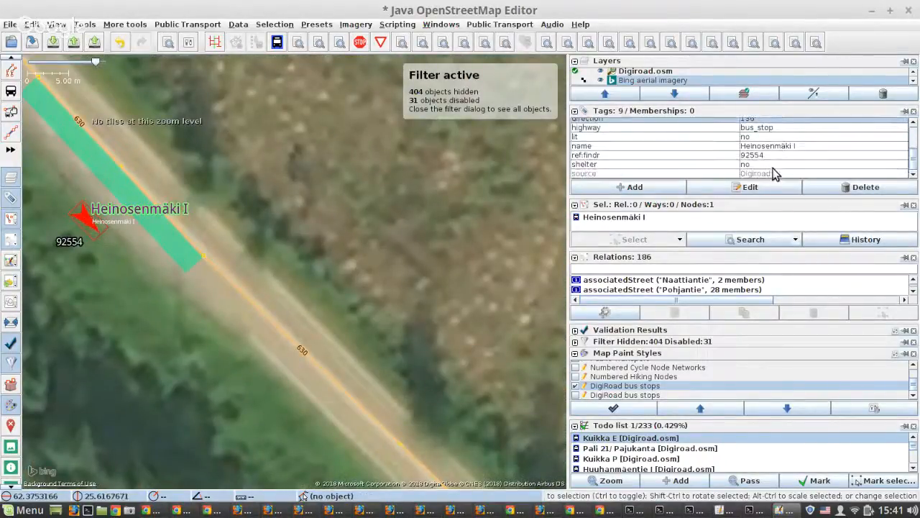
left_click(765, 173)
left_click(859, 188)
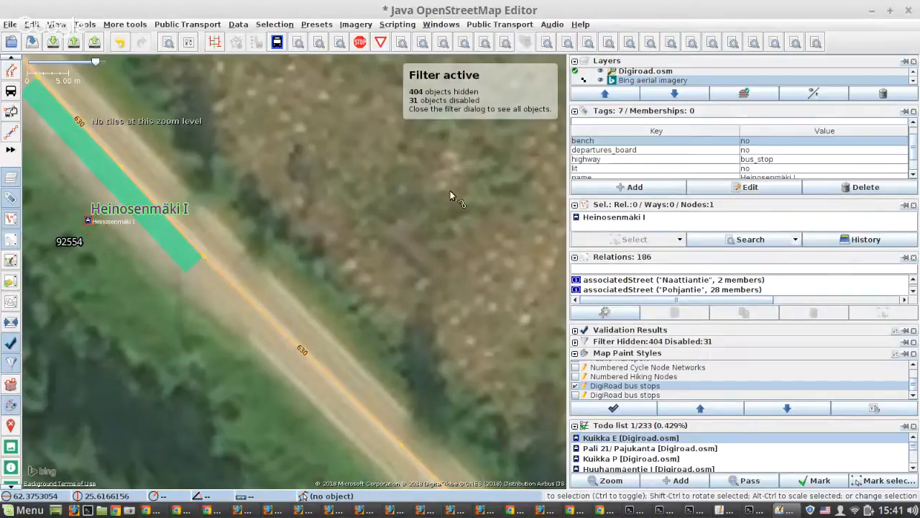
Step: Examine road 630 between Heinosenmäki and the next stops southeast, comparing the Korkeamäki stops and road line with the imagery
scroll(204, 176, "down", 4)
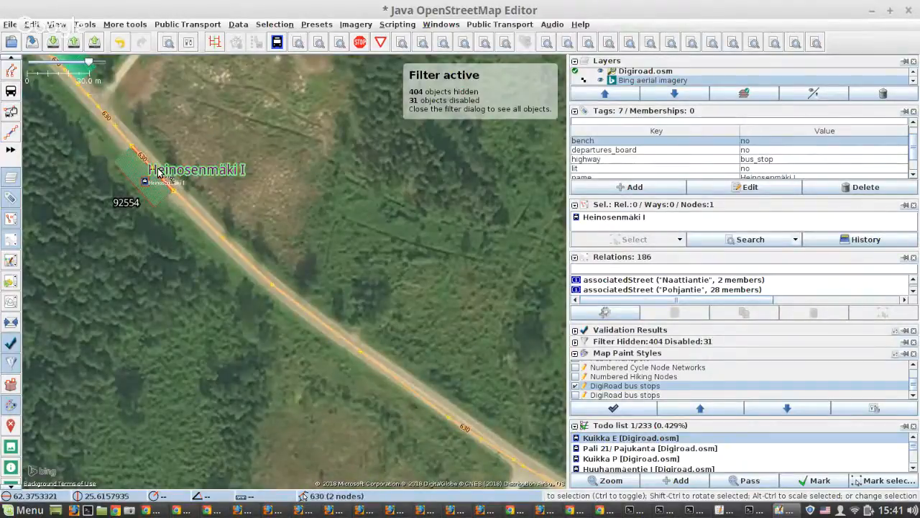
scroll(159, 173, "down", 5)
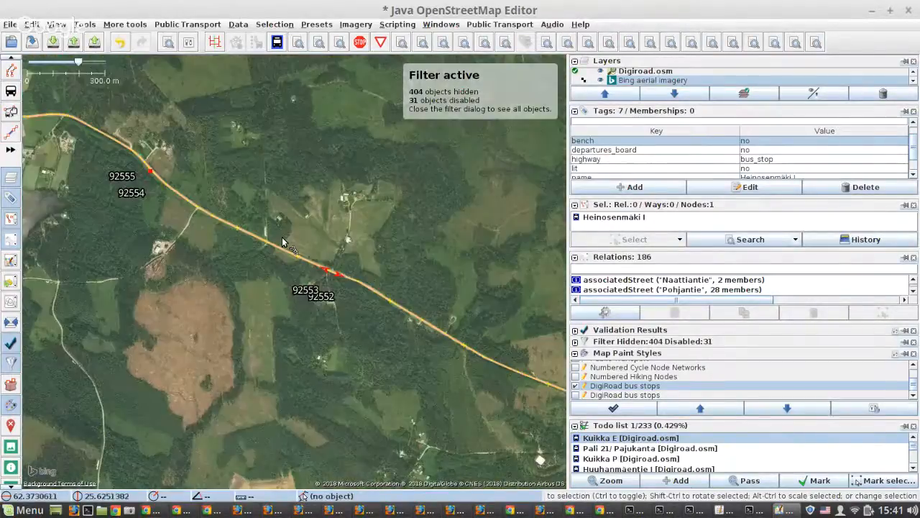
scroll(327, 268, "up", 3)
left_click_drag(381, 319, 204, 244)
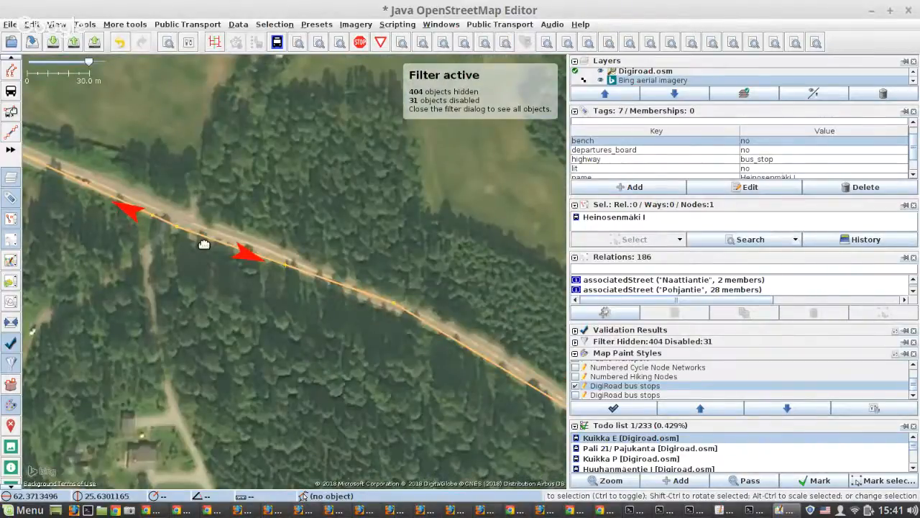
scroll(204, 245, "down", 1)
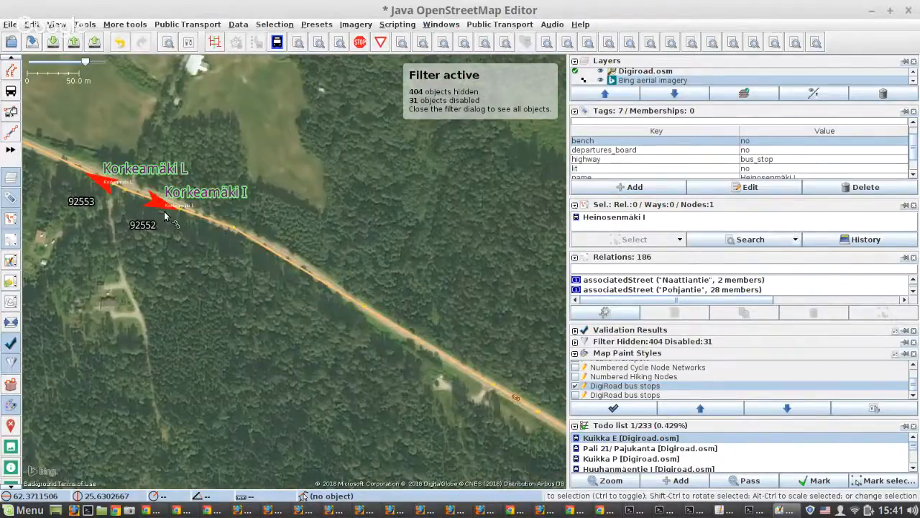
scroll(164, 215, "down", 3)
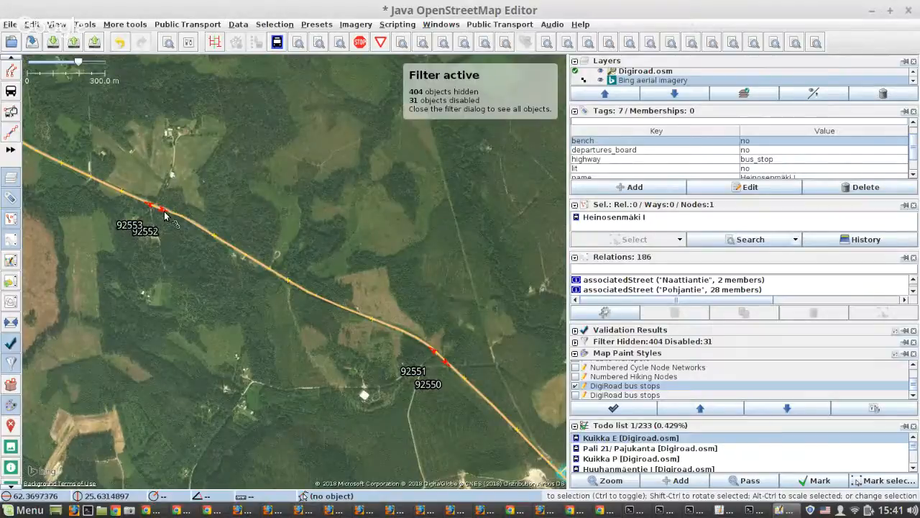
scroll(164, 210, "up", 2)
scroll(151, 212, "up", 2)
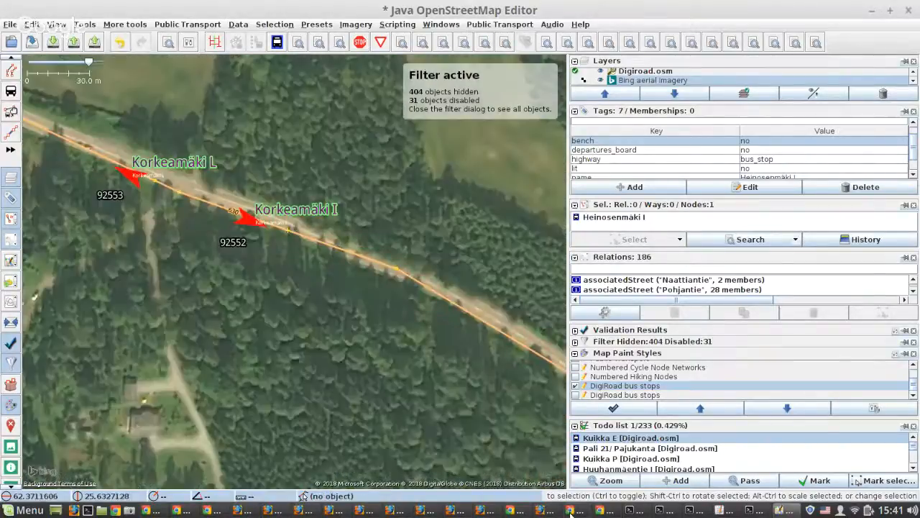
mouse_move(572, 512)
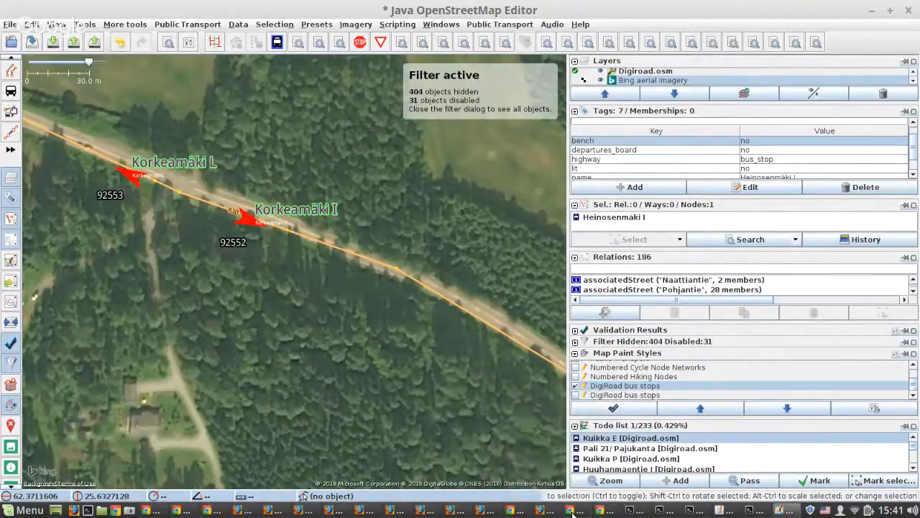